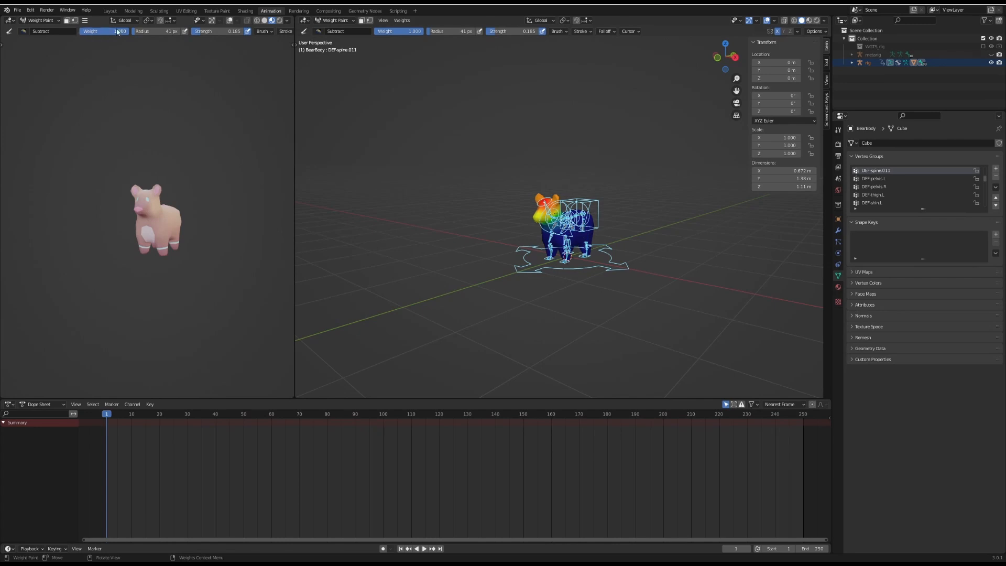
Step: Leave Weight Paint for Object Mode by way of the Layout workspace and return to the Animation workspace
left_click(111, 12)
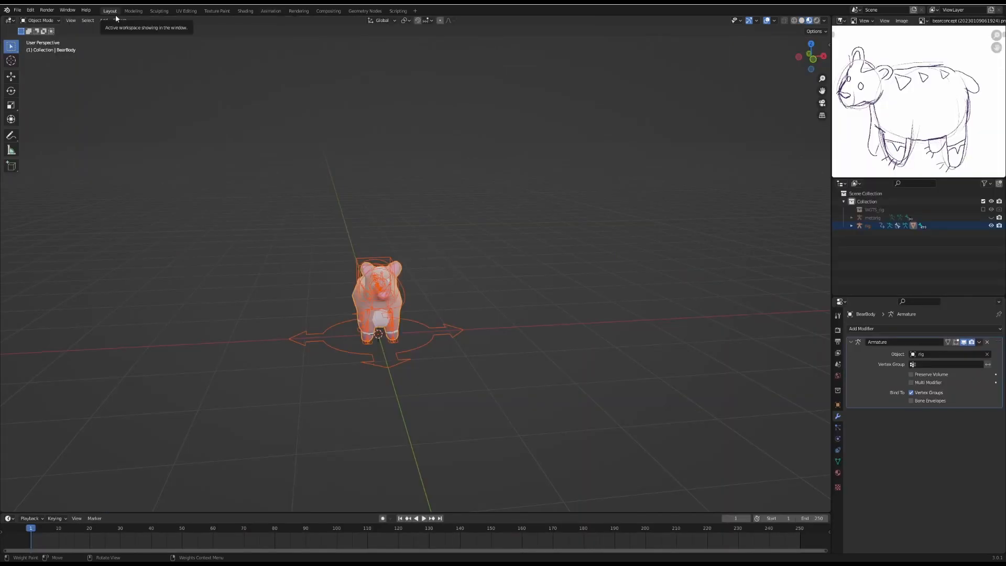
left_click(271, 11)
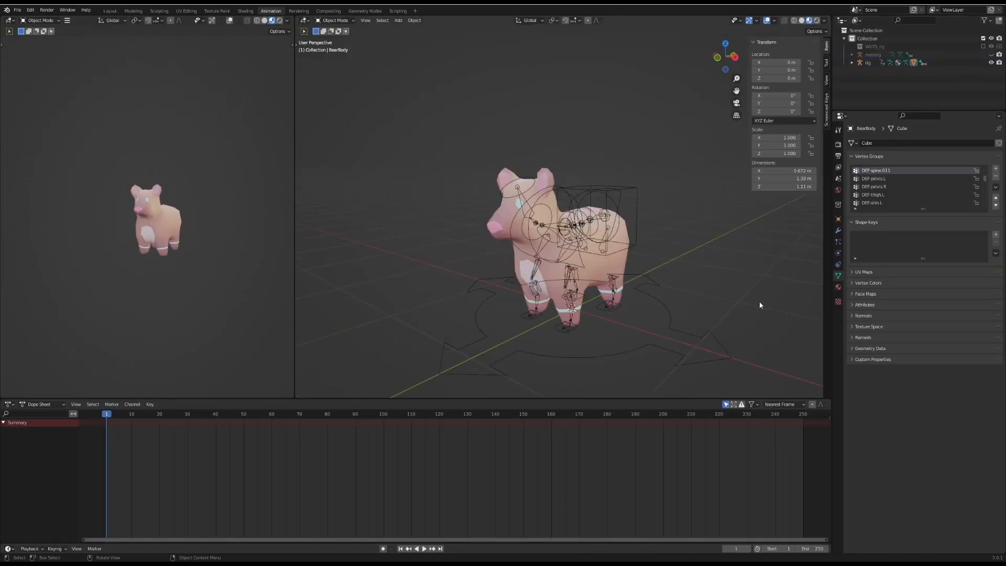
right_click(741, 308)
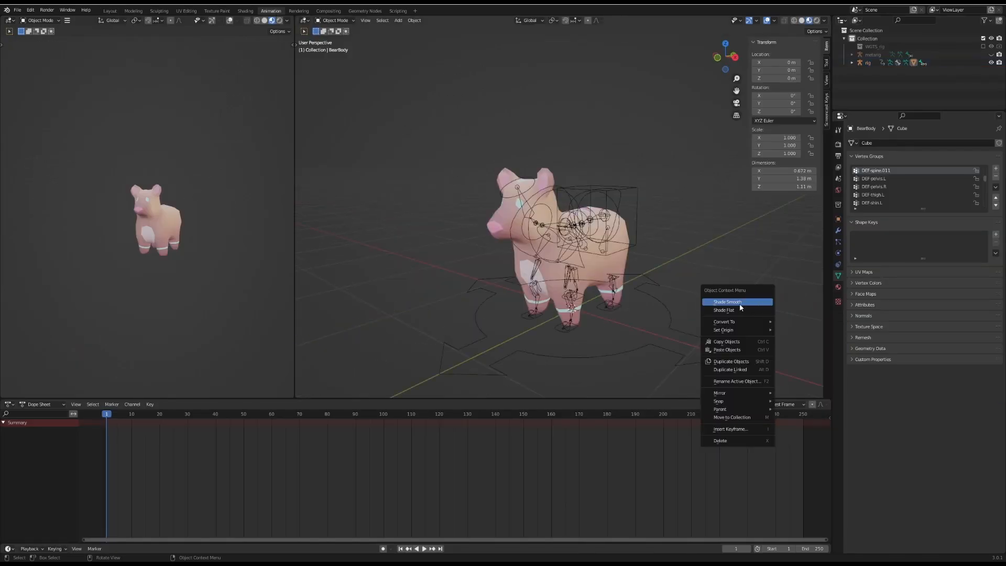
middle_click_drag(717, 226, 712, 252)
scroll(712, 252, "down", 2)
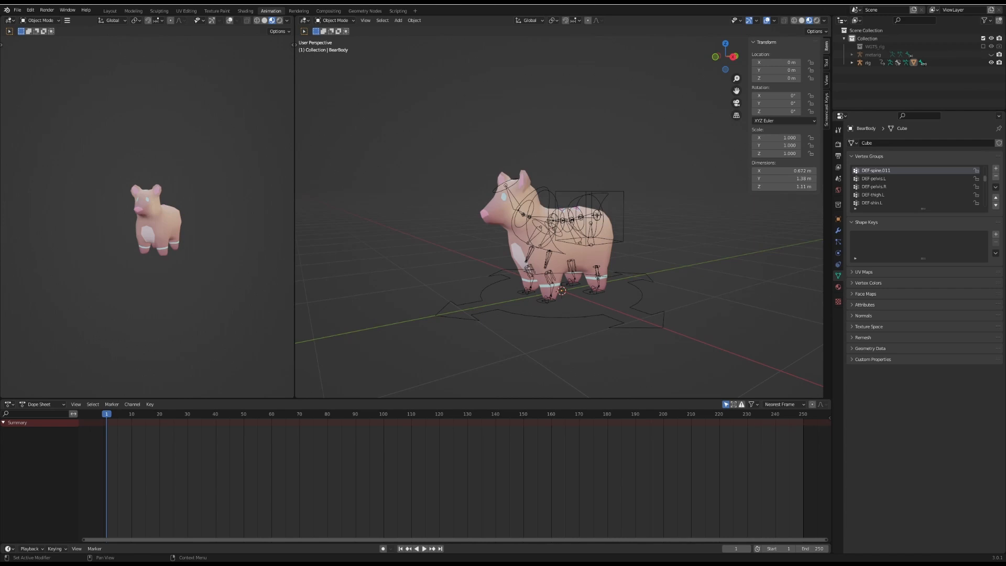
Step: Select the bear's rig armature and switch it to Pose Mode
left_click(581, 224)
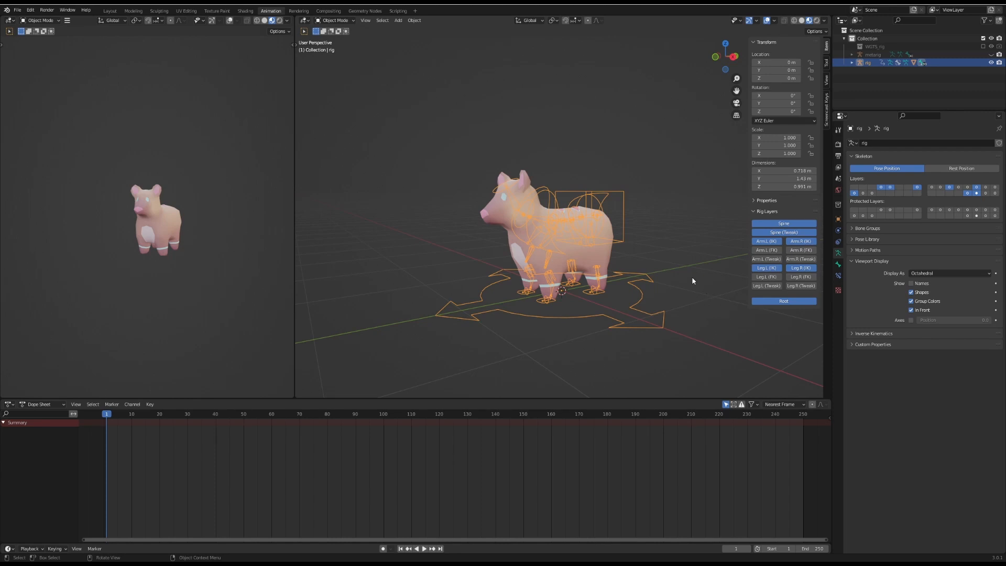
left_click(677, 244)
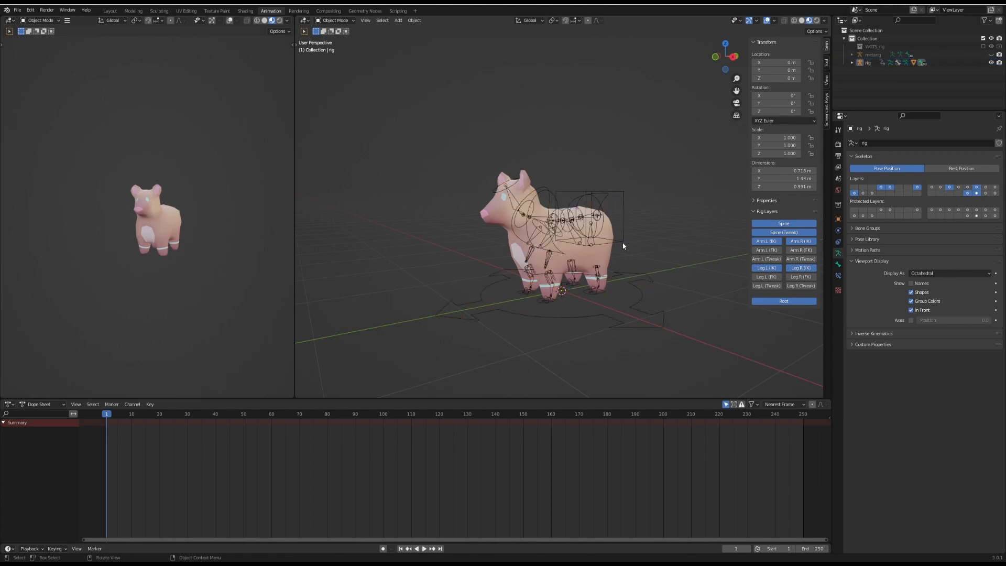
left_click(574, 214)
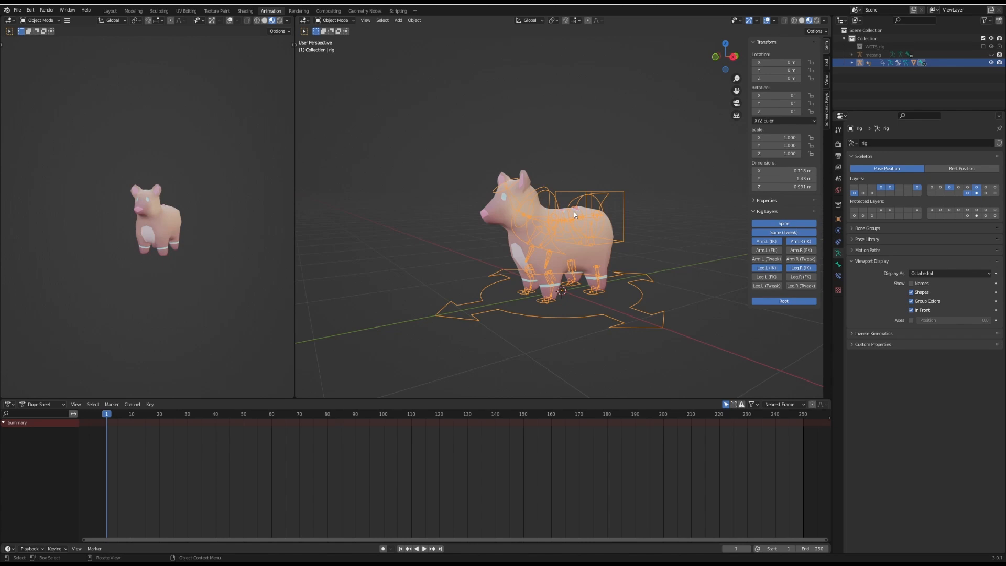
key("ctrl+Tab")
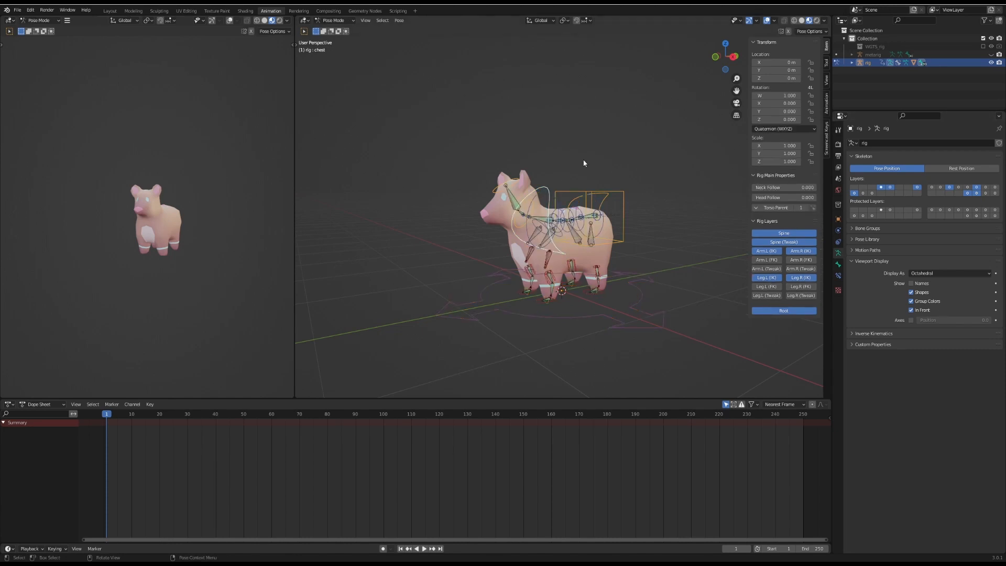
middle_click_drag(617, 215, 564, 202)
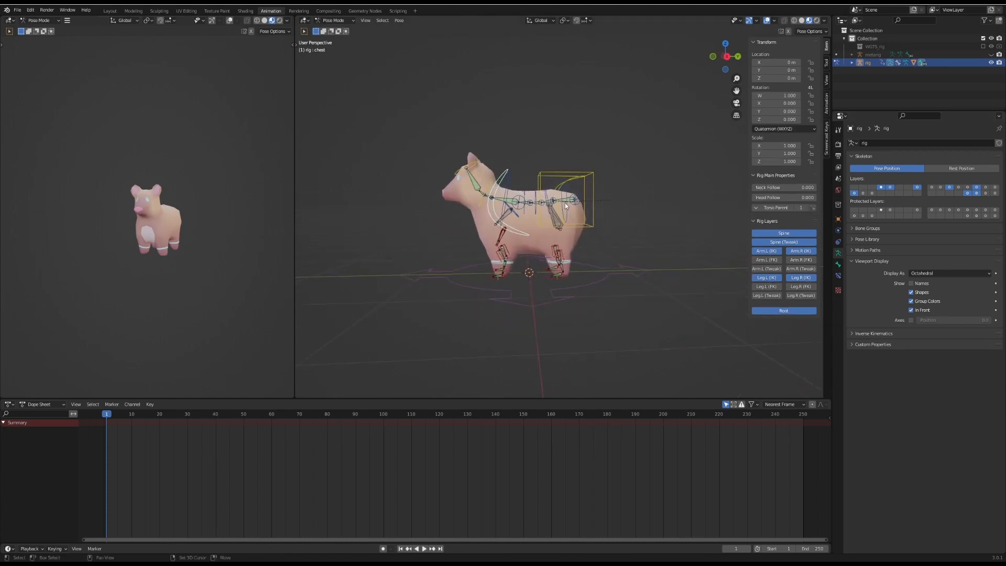
left_click(337, 21)
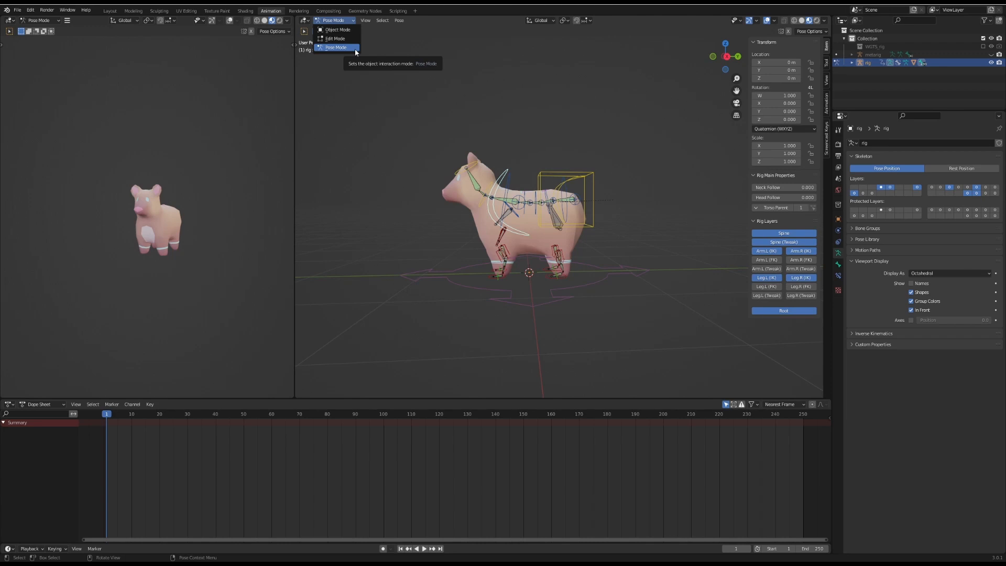
left_click(354, 48)
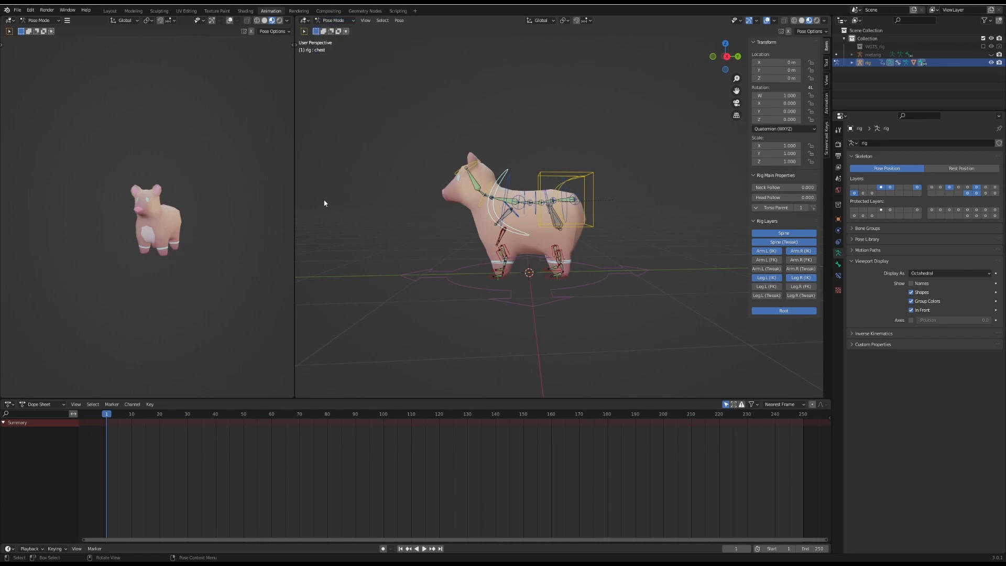
Step: Select the left front foot's IK control and examine the leg controls close up from the side
scroll(558, 260, "up", 4)
left_click(557, 260)
middle_click_drag(490, 276, 513, 336, "shift")
left_click(512, 318)
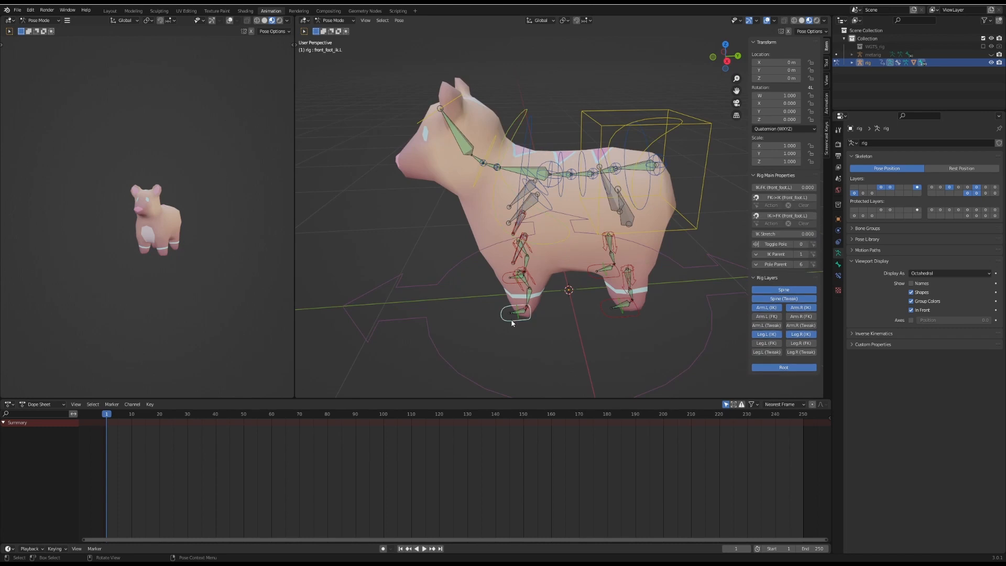
middle_click_drag(594, 361, 575, 341)
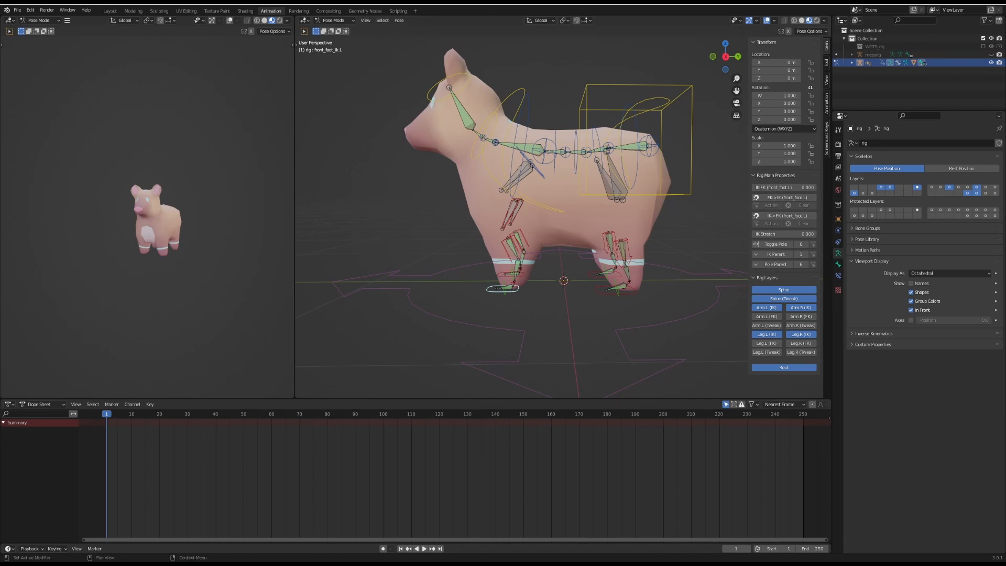
middle_click_drag(484, 277, 491, 245)
Step: Try moving the whole bear with the rig's root control, then cancel the move
left_click(510, 341)
scroll(510, 341, "down", 3)
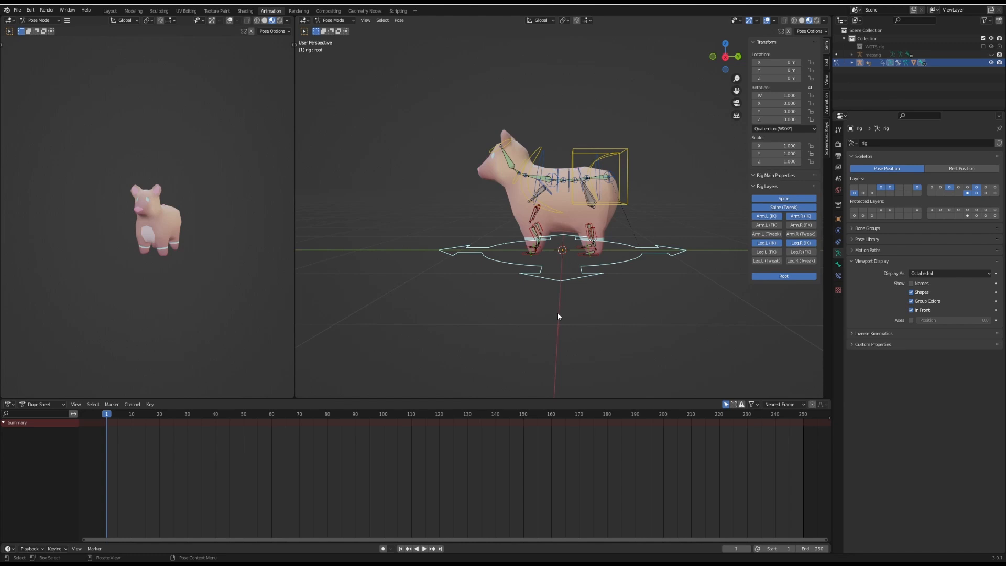
key("g")
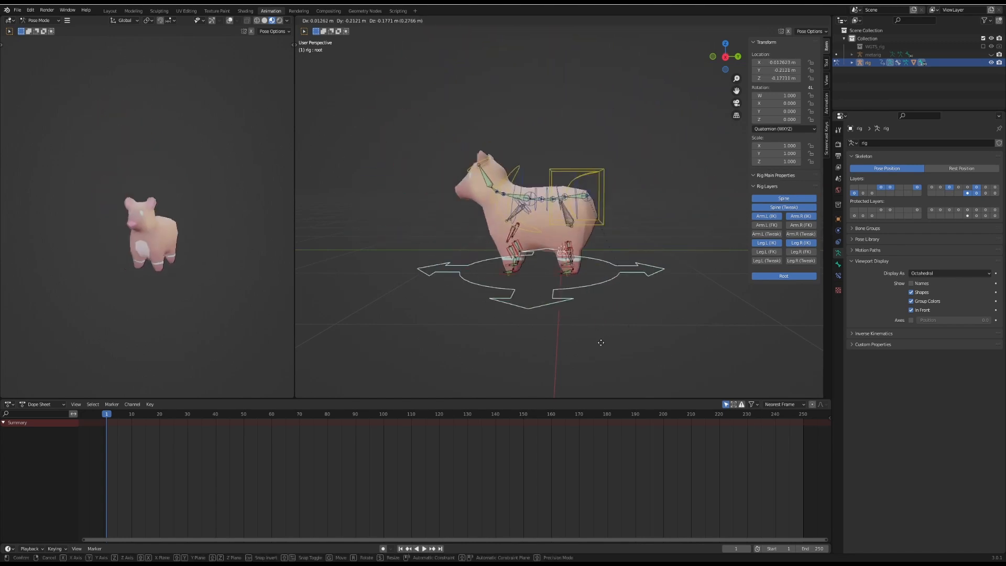
key("Escape")
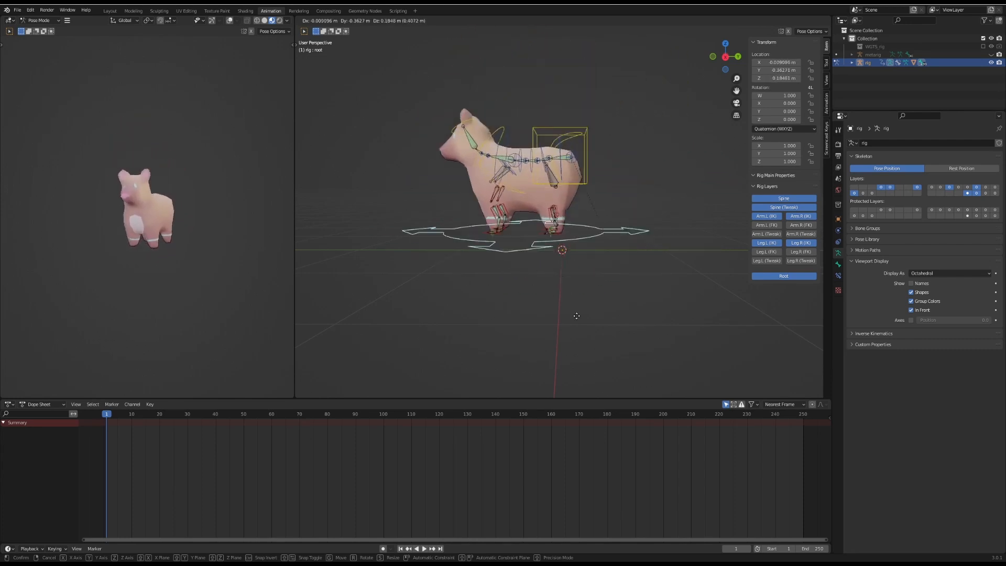
Step: Try moving the bear's body with the torso control, then cancel the move
left_click(626, 195)
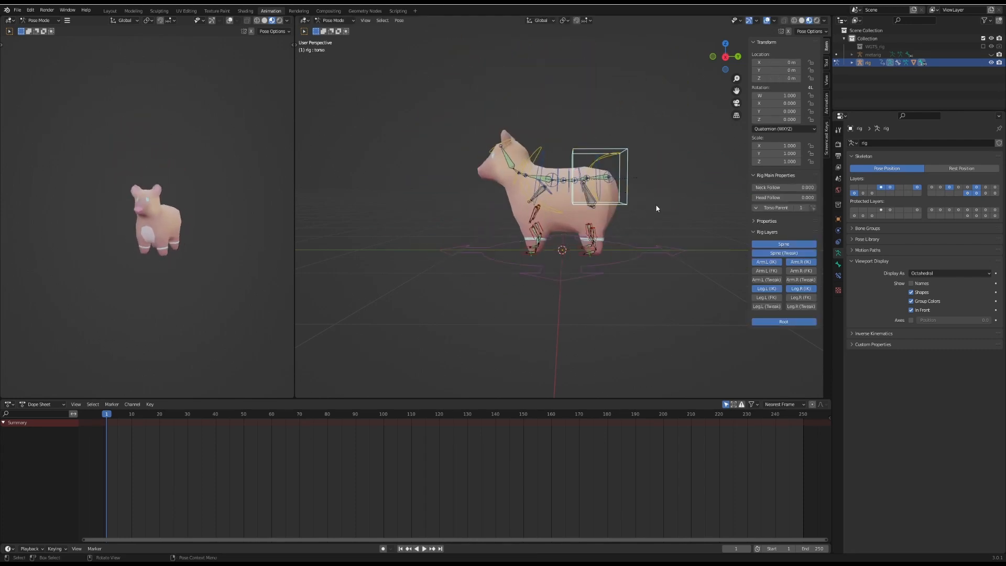
key("g")
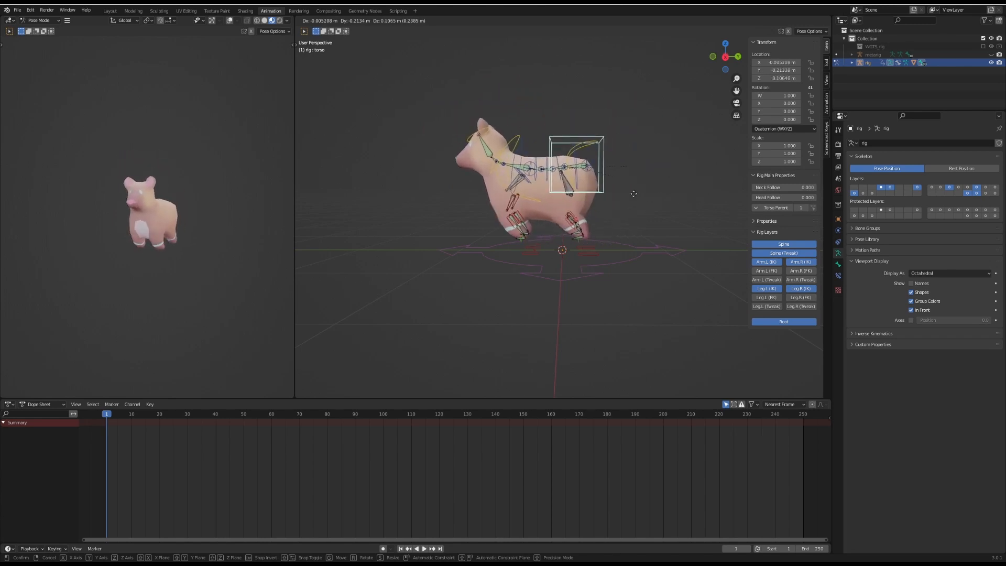
key("Escape")
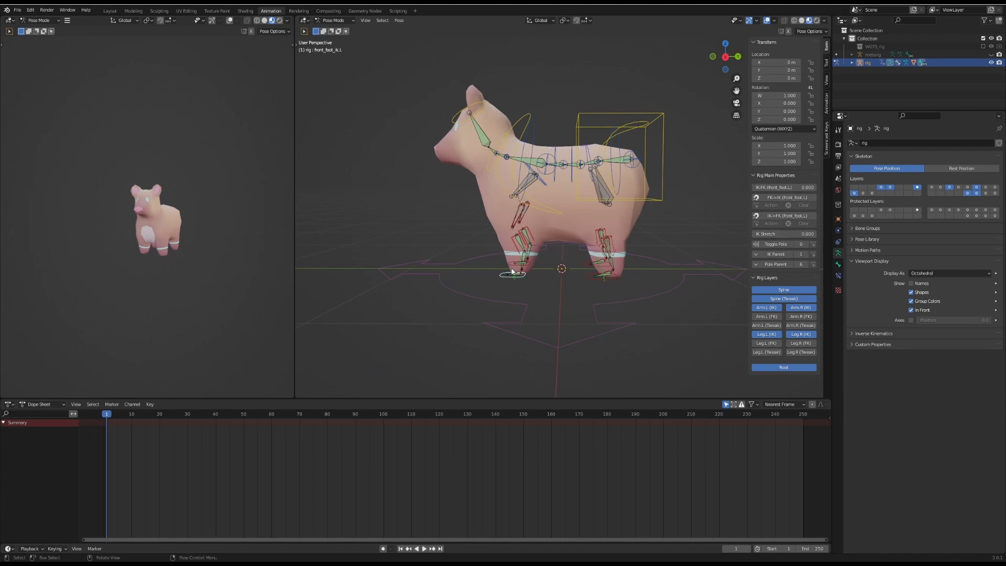
Step: Compare the Rig Main Properties listed for all selected controls with those of the left front foot's IK control
key("a")
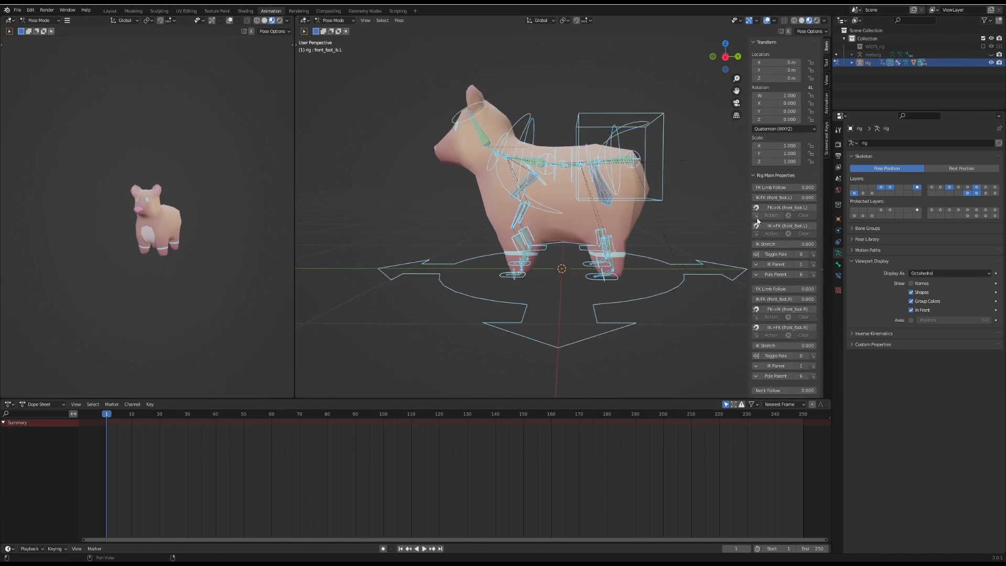
scroll(774, 182, "down", 10)
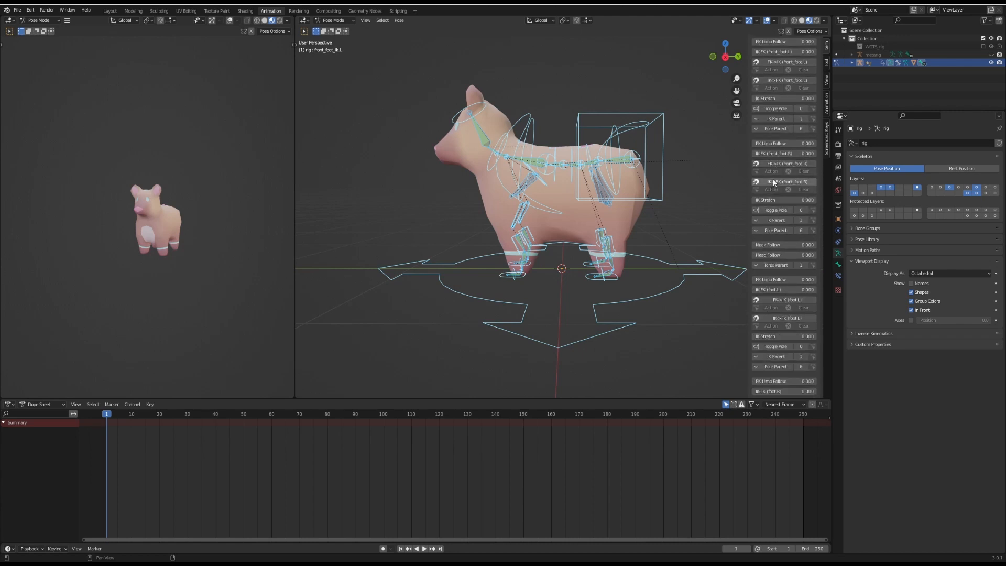
scroll(774, 182, "down", 4)
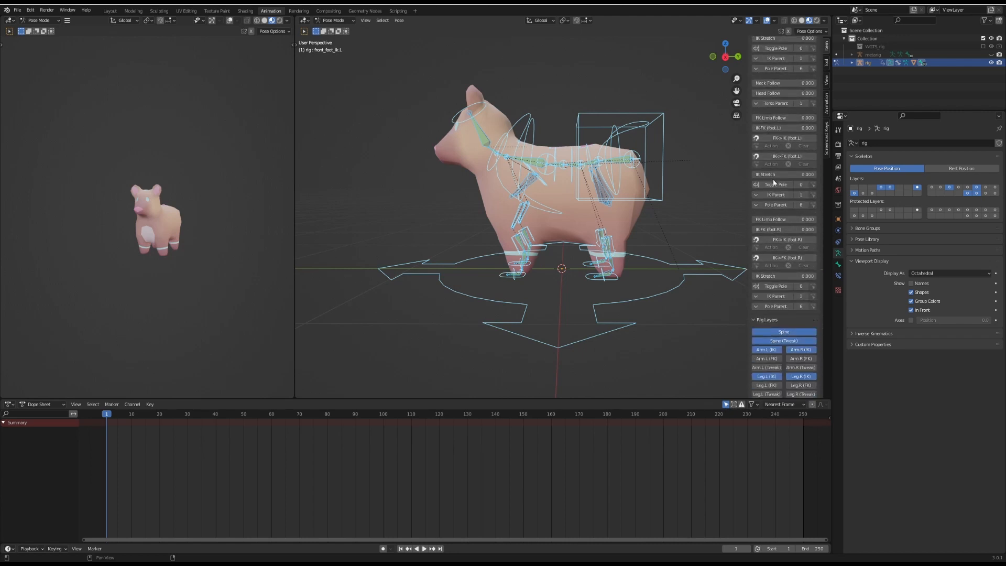
scroll(772, 179, "up", 9)
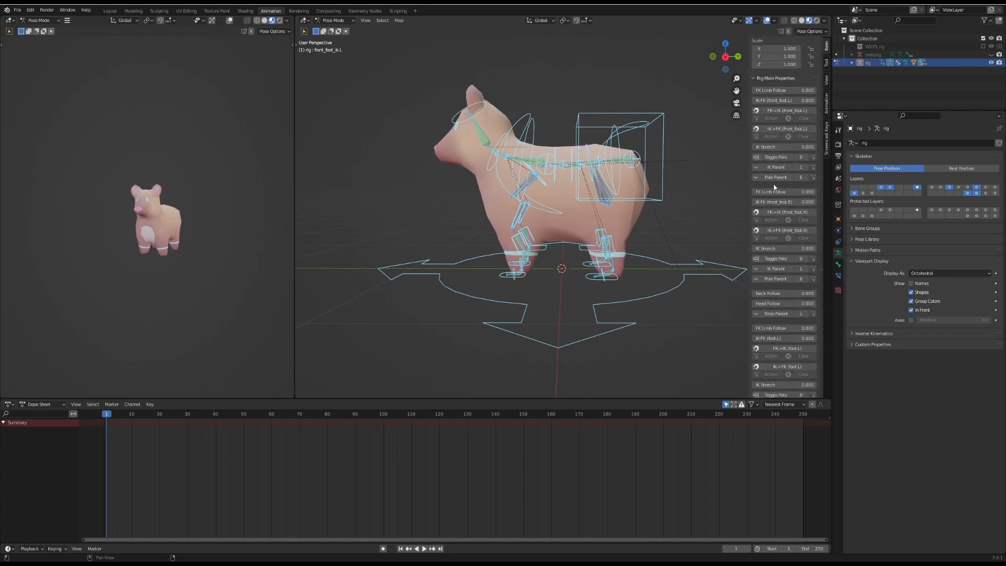
scroll(786, 280, "up", 4)
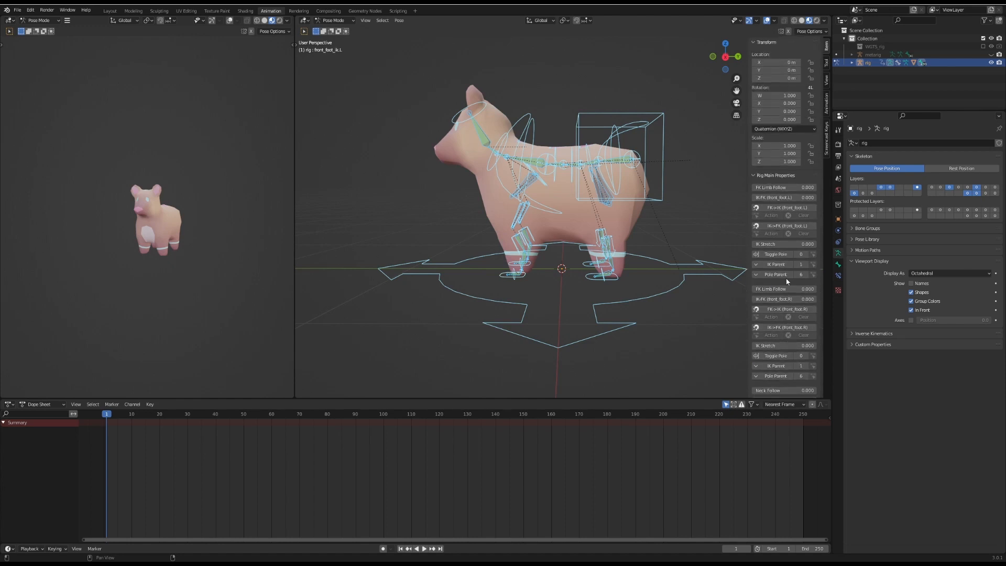
left_click(507, 271)
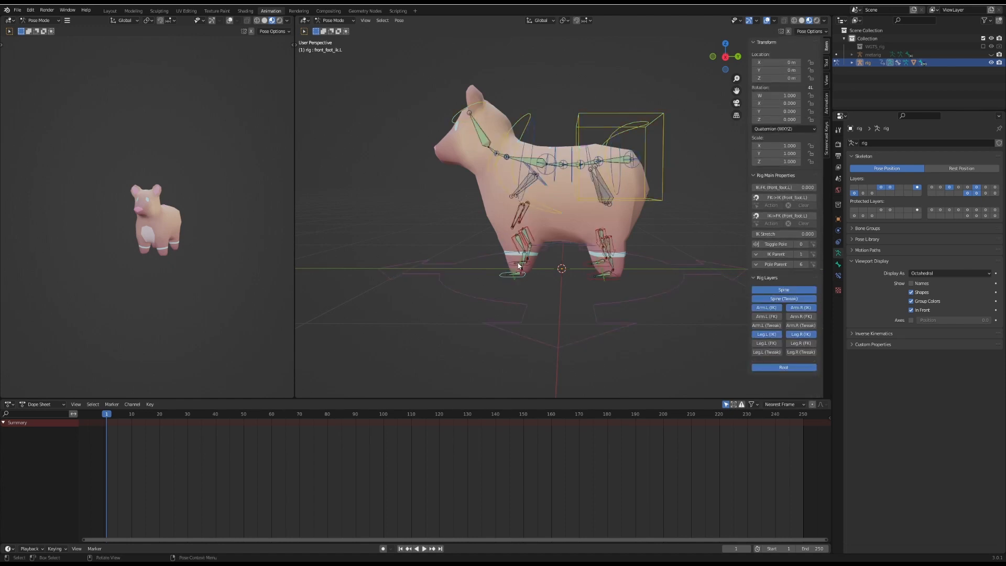
Step: Select all rig controls and enable the Arm.L (FK), Arm.R (FK), Arm.L (Tweak) and Arm.R (Tweak) rig layers
key("a")
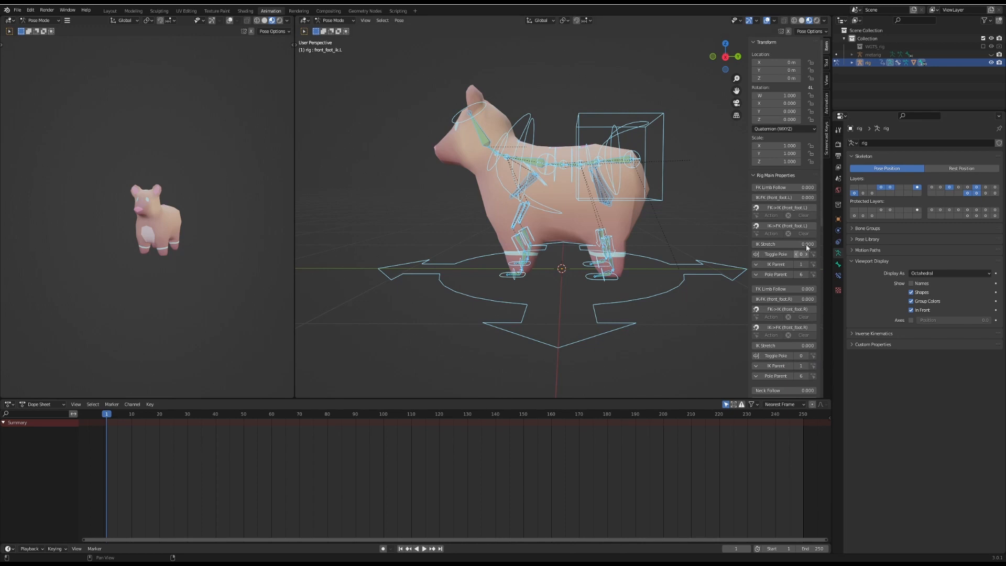
scroll(824, 194, "down", 1)
scroll(825, 202, "down", 4)
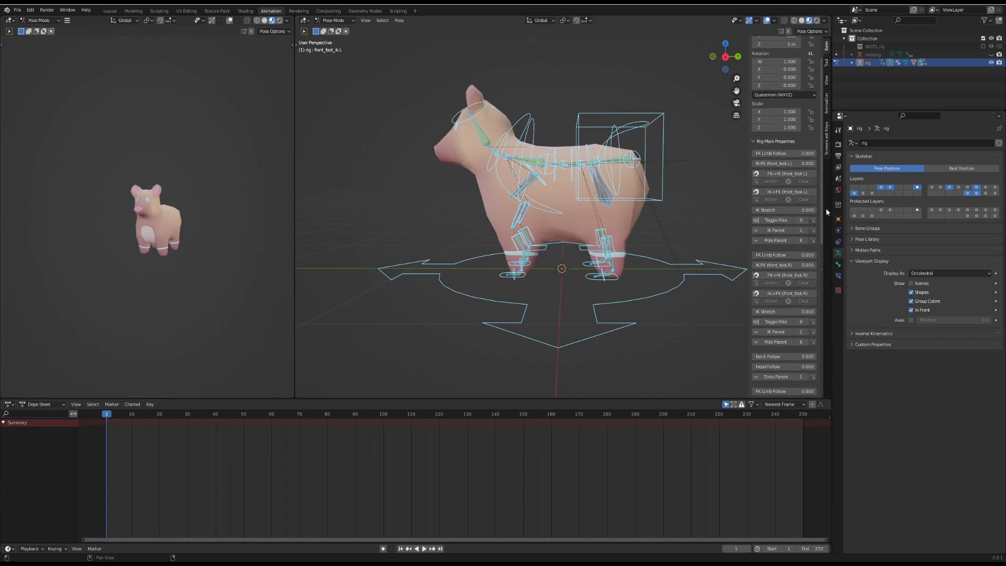
left_click_drag(837, 247, 833, 388)
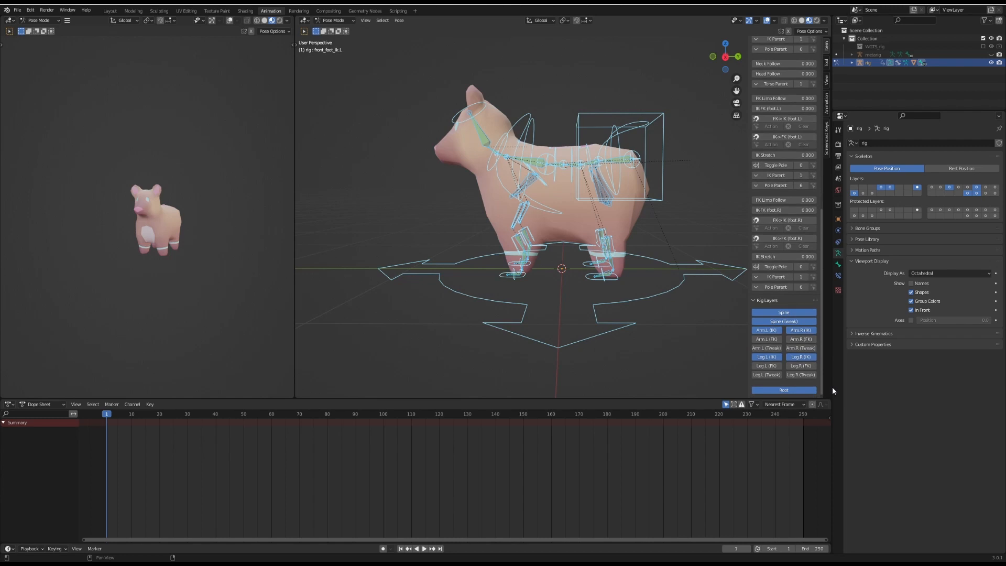
left_click(766, 339)
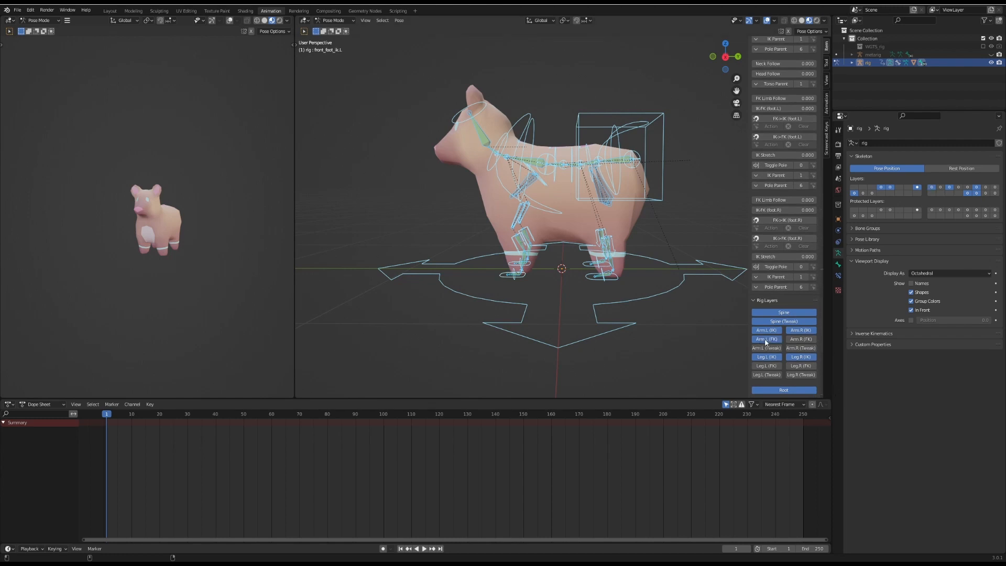
left_click(800, 339)
left_click(766, 348)
left_click(800, 348)
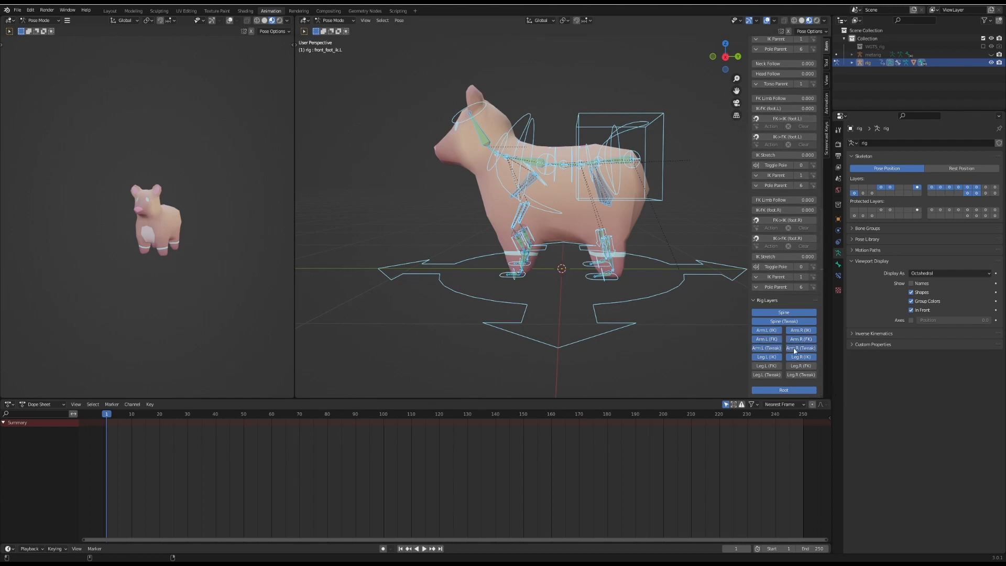
Step: Examine the Rubber Tweak setting of the left front shin among the Rig Main Properties
scroll(792, 231, "up", 10)
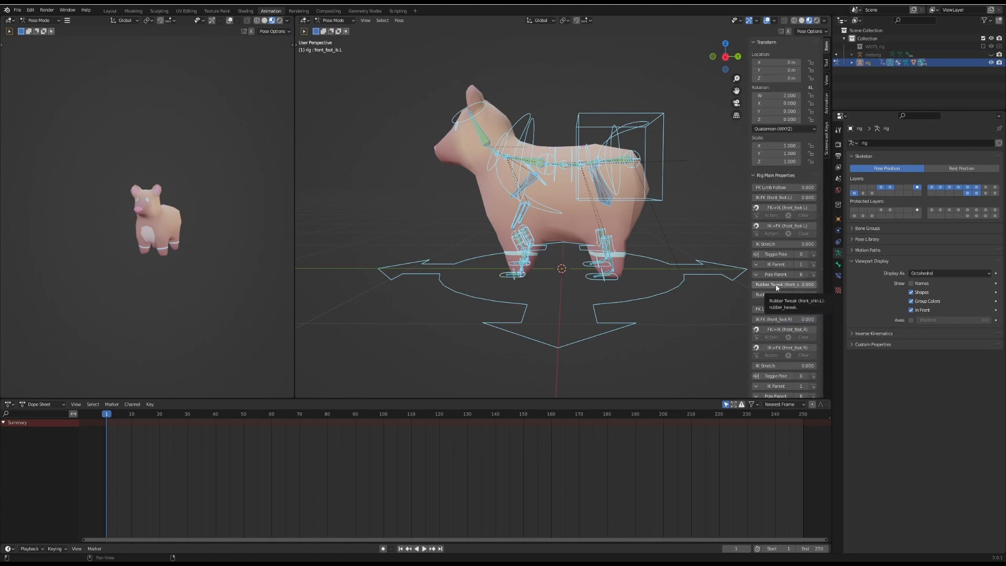
scroll(435, 295, "up", 5)
scroll(386, 287, "down", 4)
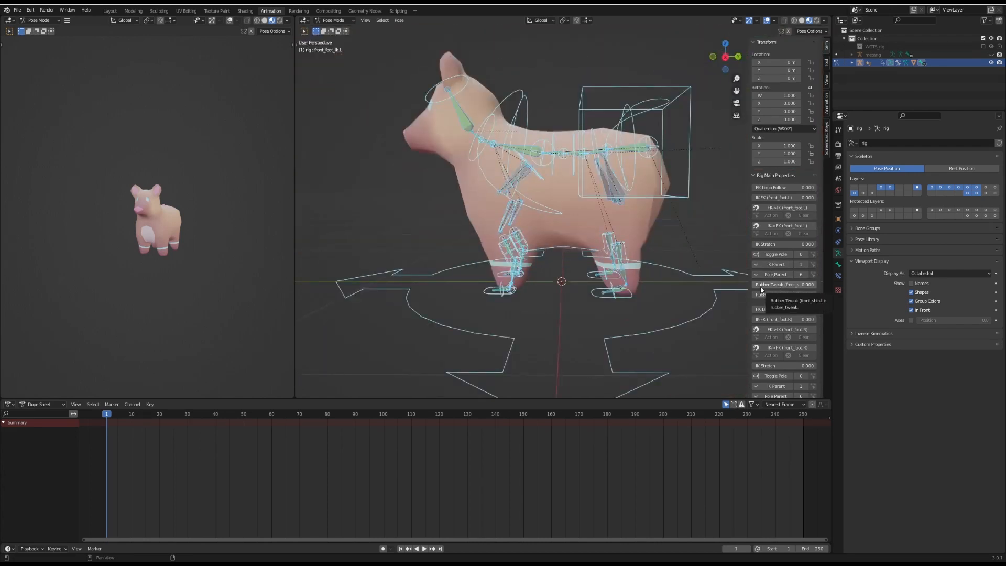
left_click_drag(762, 287, 817, 287)
Step: Try rotating and moving the left front foot's IK control, cancelling both transforms
left_click(493, 297)
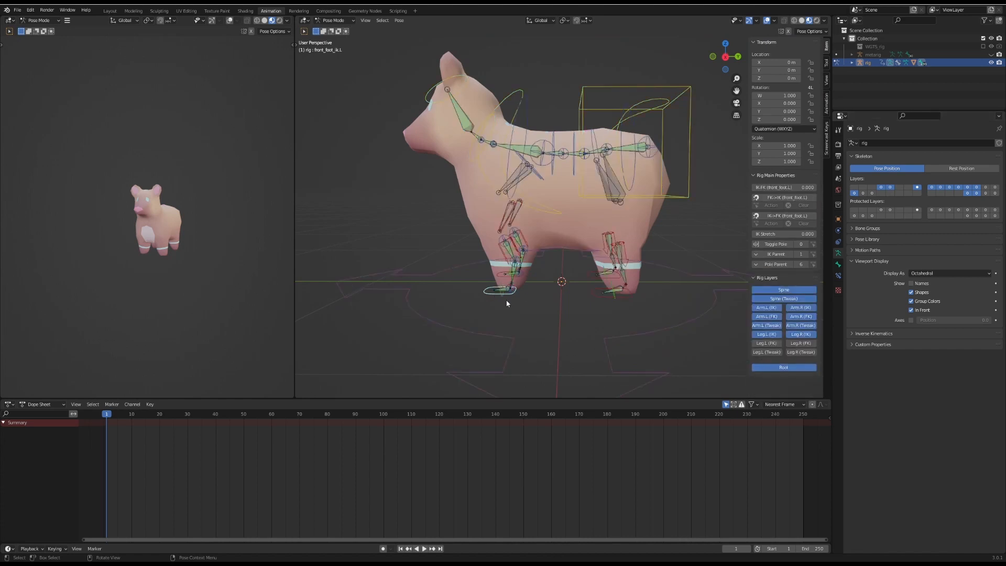
key("r")
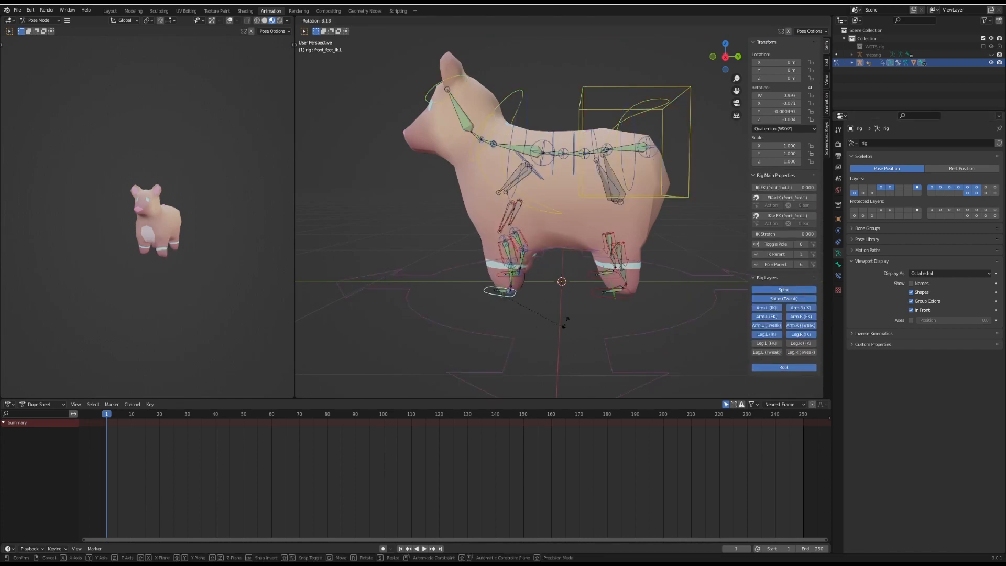
key("Escape")
key("g")
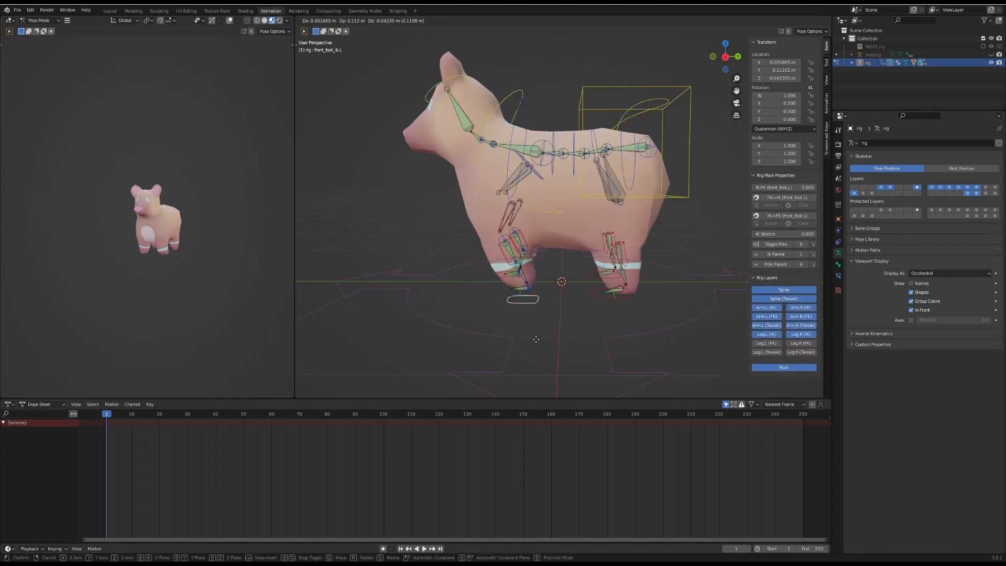
key("Escape")
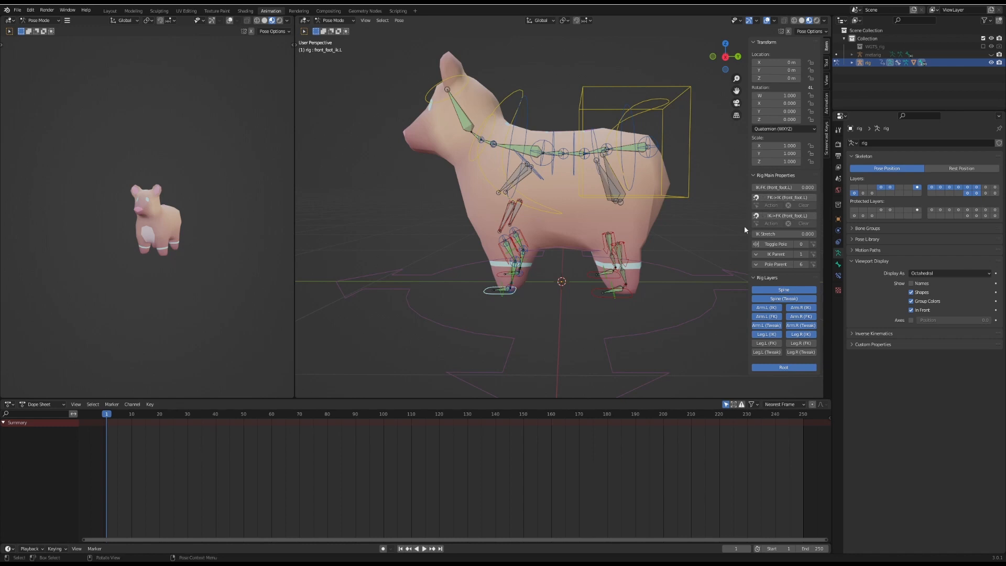
Step: Snap the left front foot's IK to FK and set its IK-FK property to 1.000
left_click(775, 220)
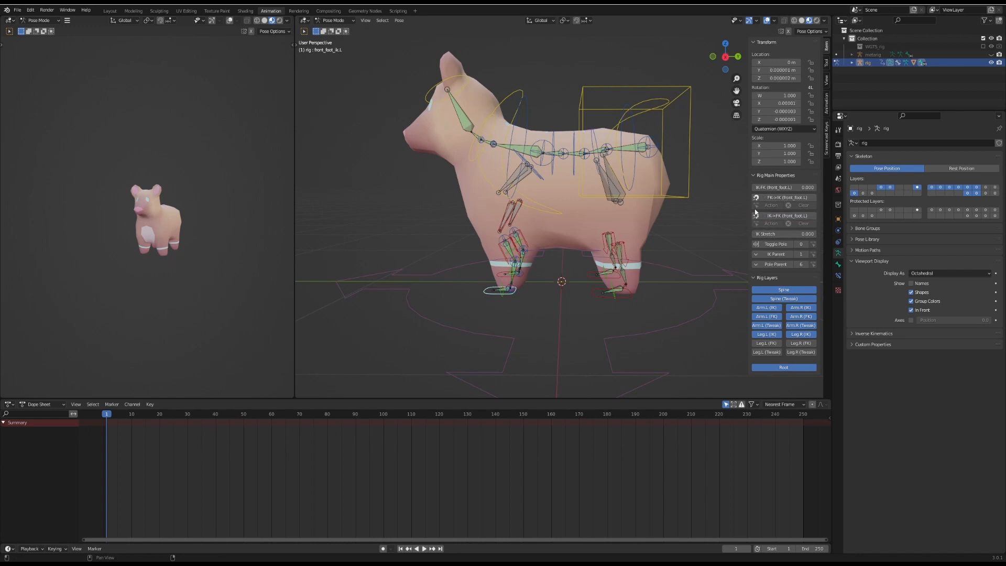
left_click_drag(764, 188, 816, 188)
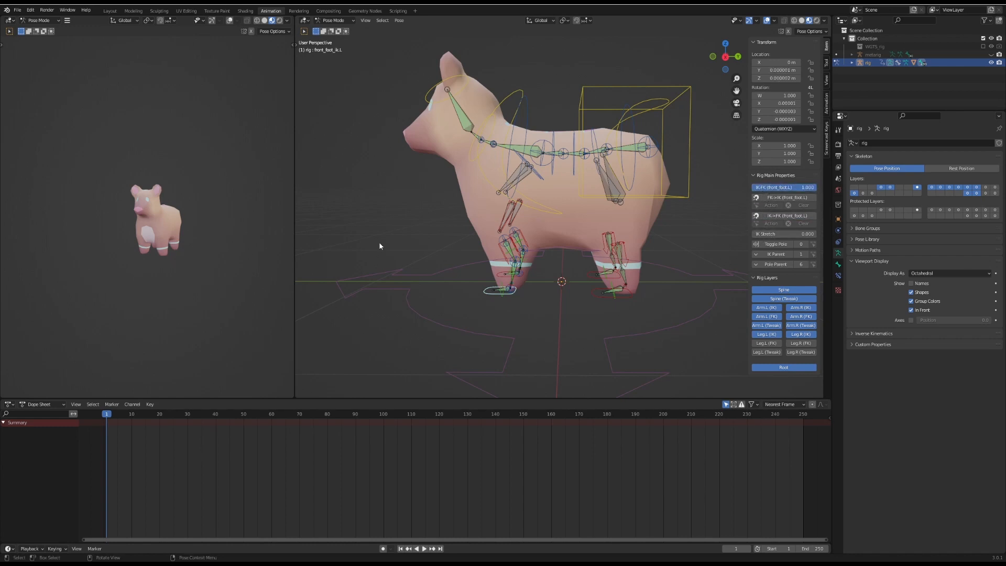
Step: Try rotating the left front toe control, cancel it, and set the left front foot's IK-FK back to 0.000
left_click(500, 294)
key("r")
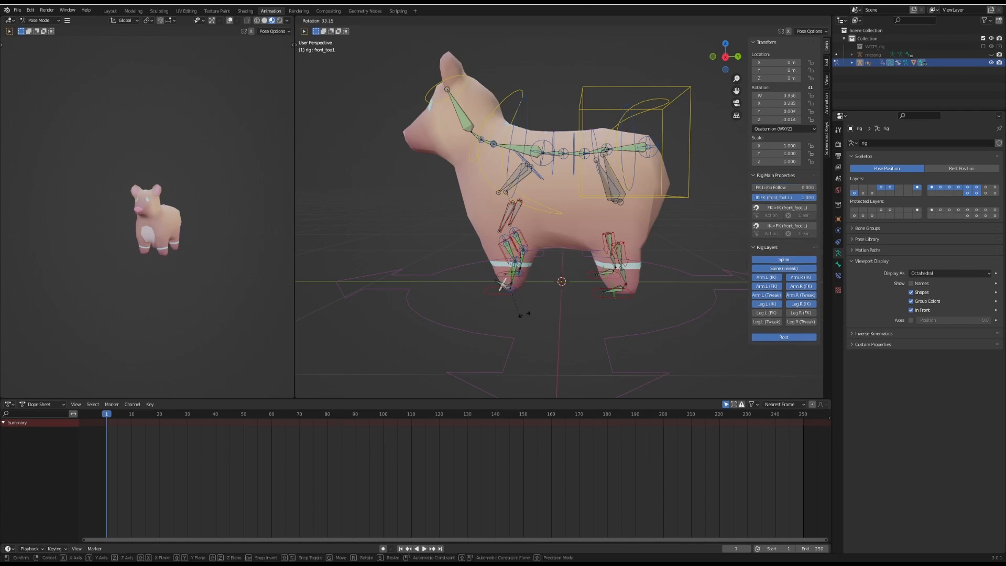
right_click(553, 352)
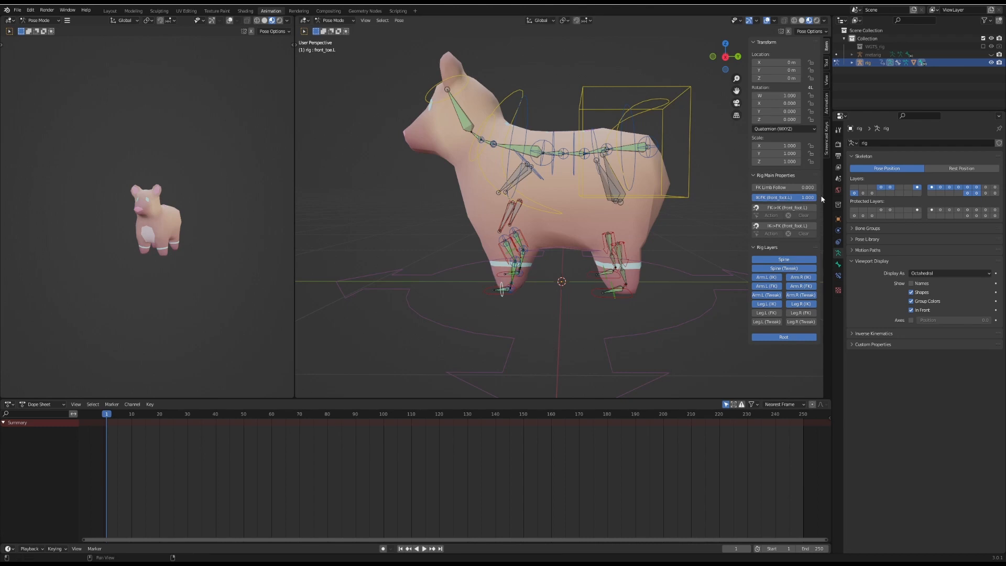
left_click_drag(811, 198, 749, 199)
Step: Select all rig controls, set the left front shin's Rubber Tweak to 1.000, and clear the selection
key("a")
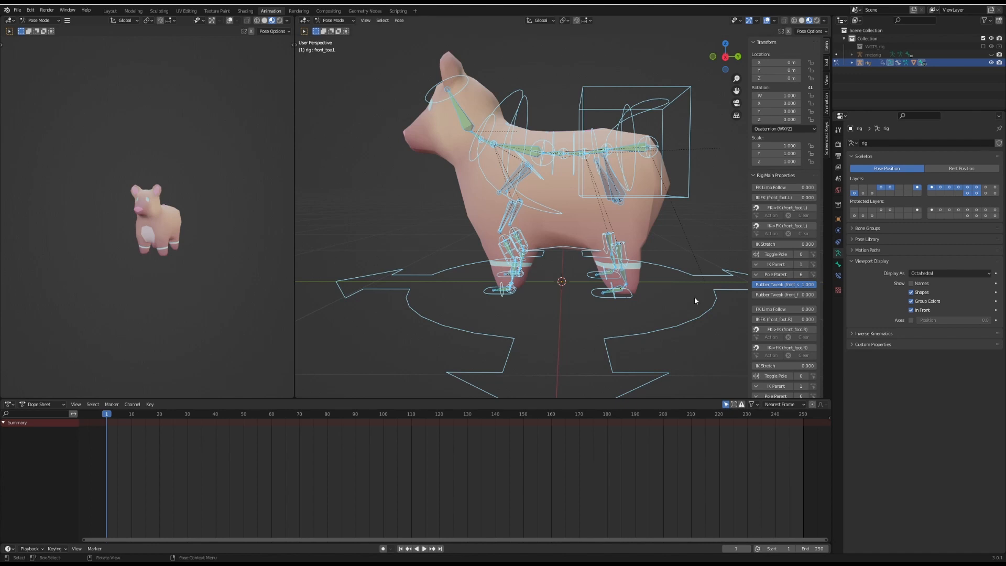
left_click(538, 345)
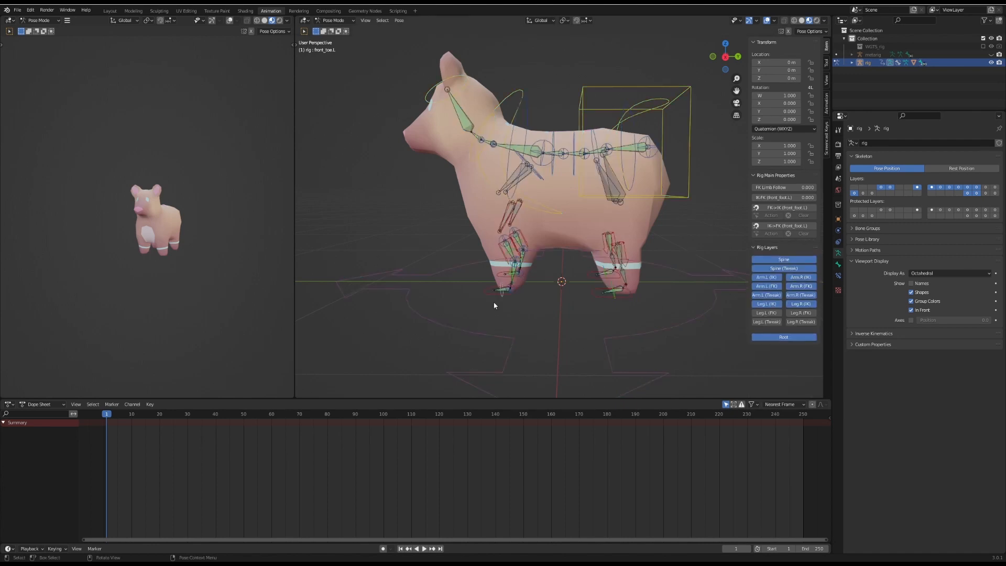
Step: Compare moving the left front foot's IK control with IK-FK at 0.000 and at 1.000, cancelling each move
left_click(495, 291)
key("g")
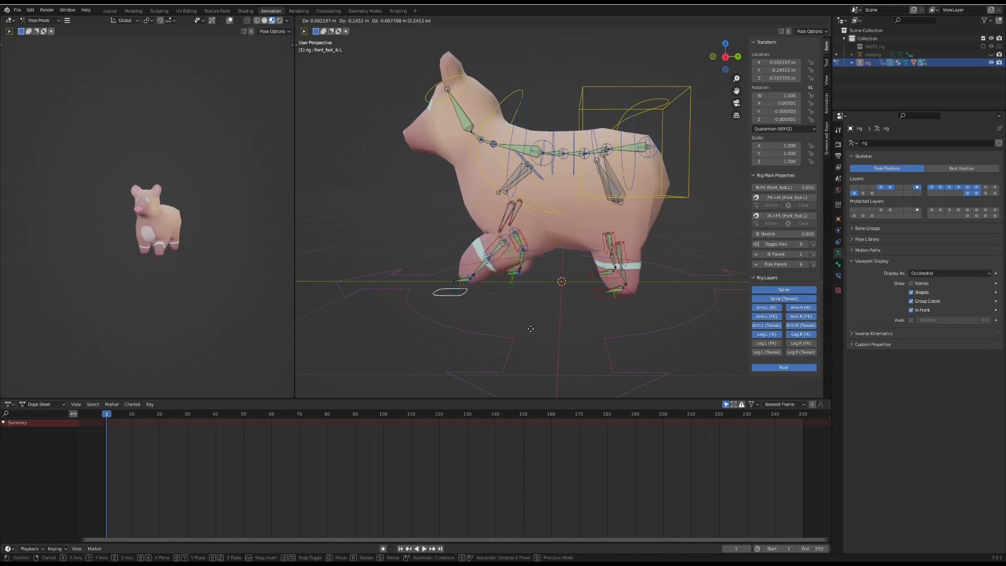
right_click(568, 321)
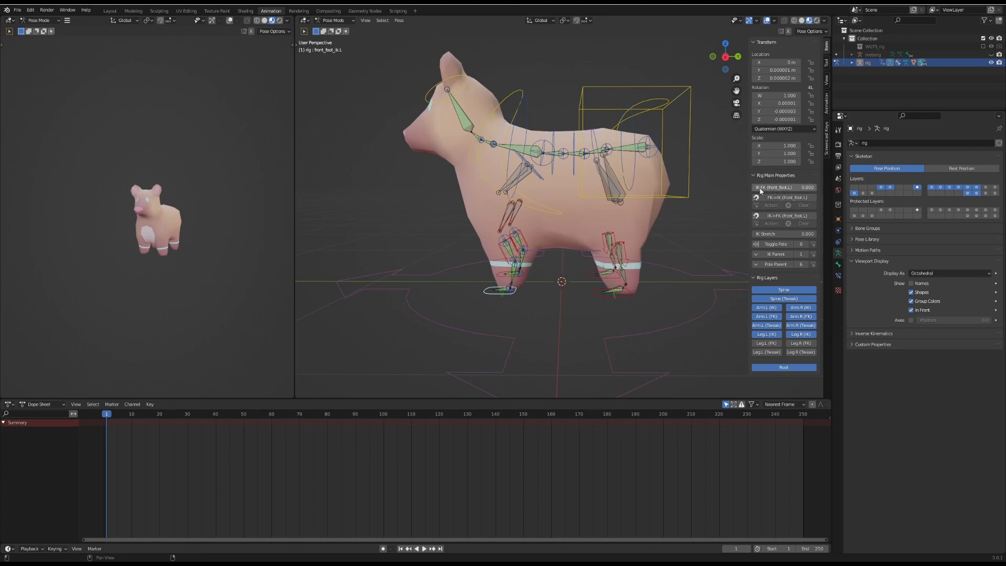
left_click_drag(761, 190, 821, 191)
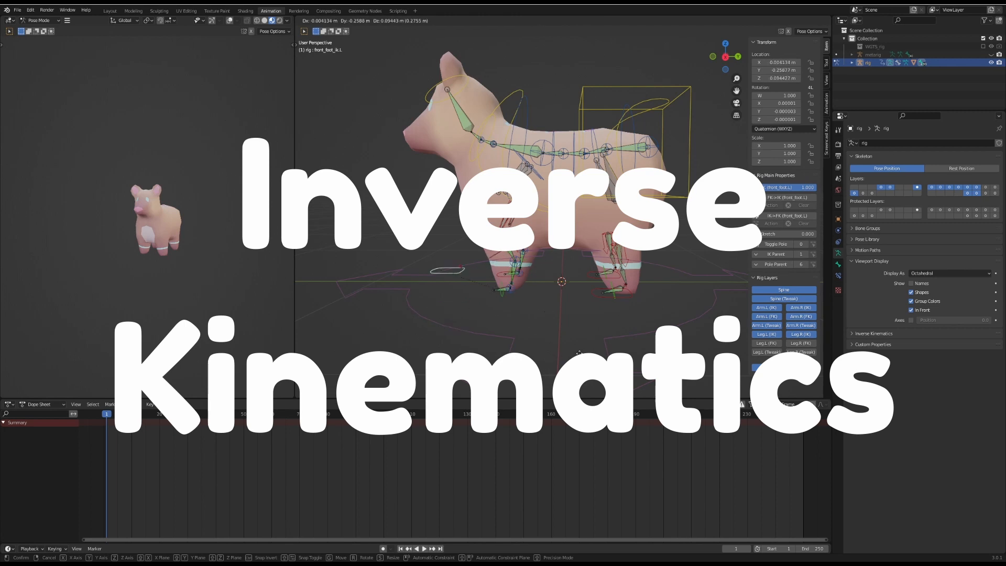
key("ctrl+z")
key("g")
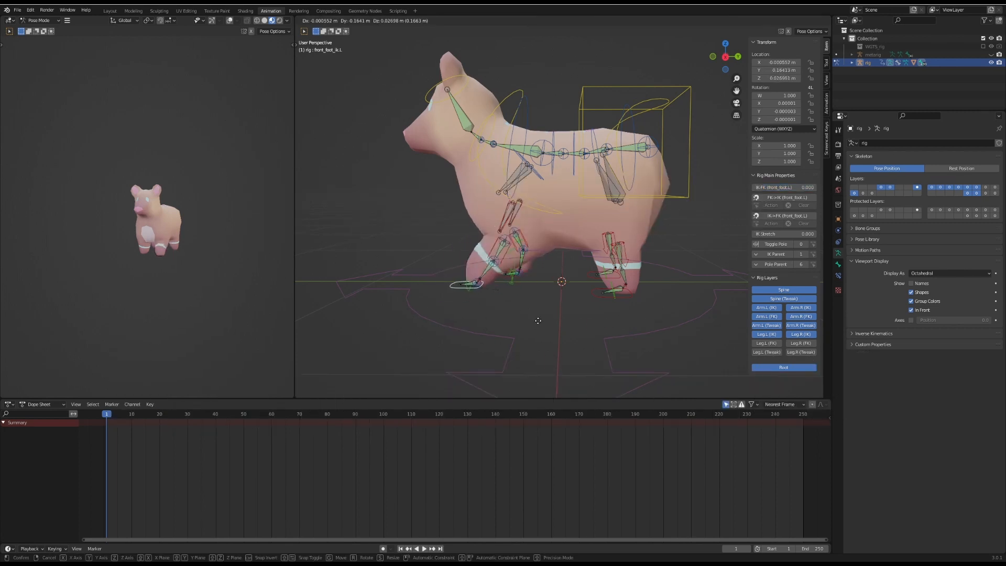
right_click(590, 319)
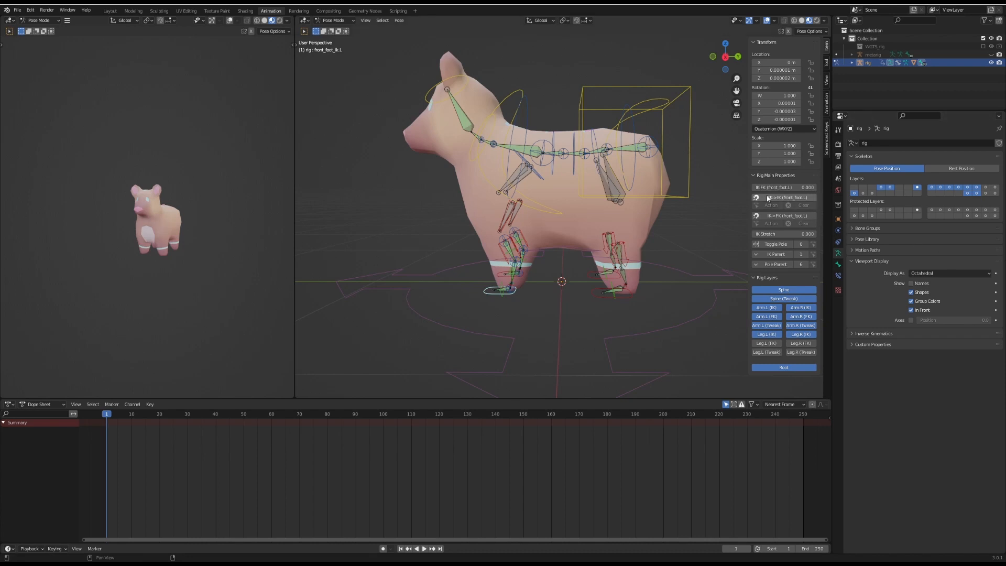
Step: Set the left front foot's IK-FK to 1.000 and try rotating the left front thigh's FK control
left_click_drag(761, 191, 818, 188)
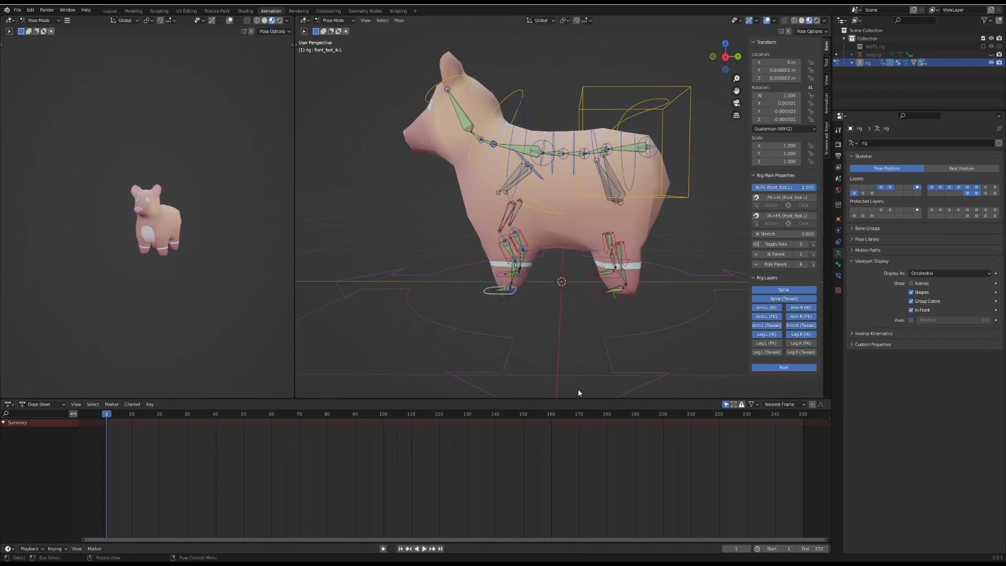
left_click(501, 293)
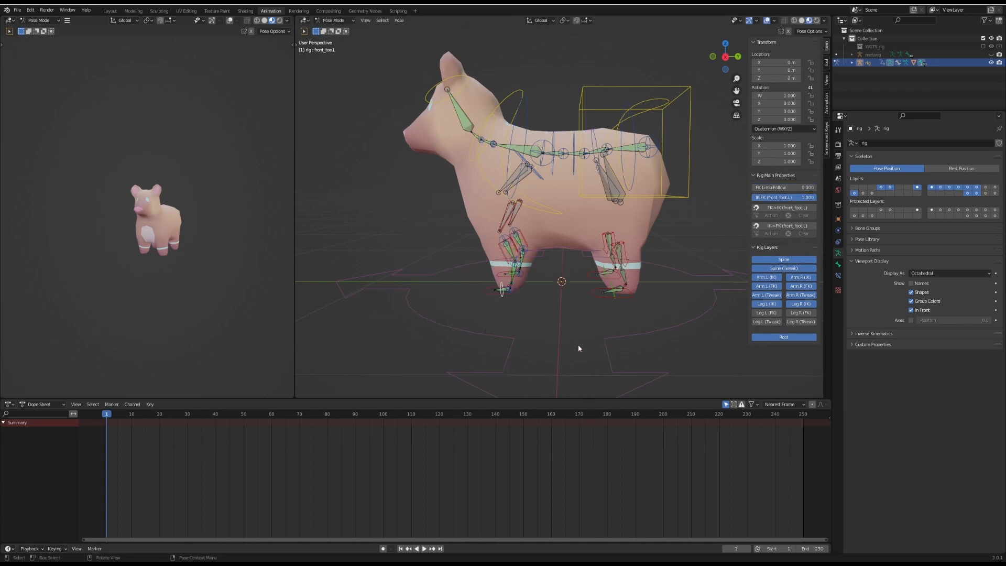
left_click(513, 252)
key("r")
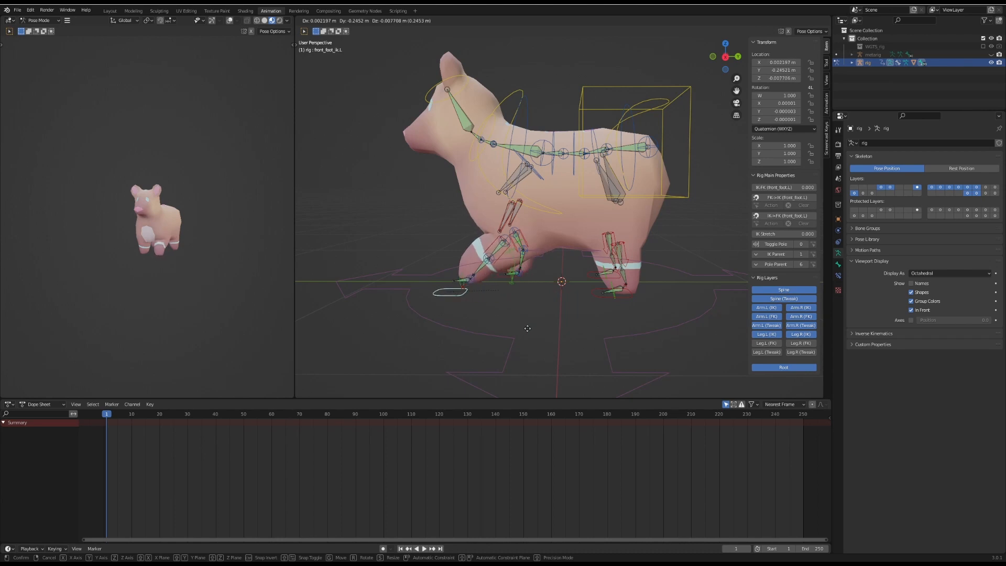
right_click(585, 323)
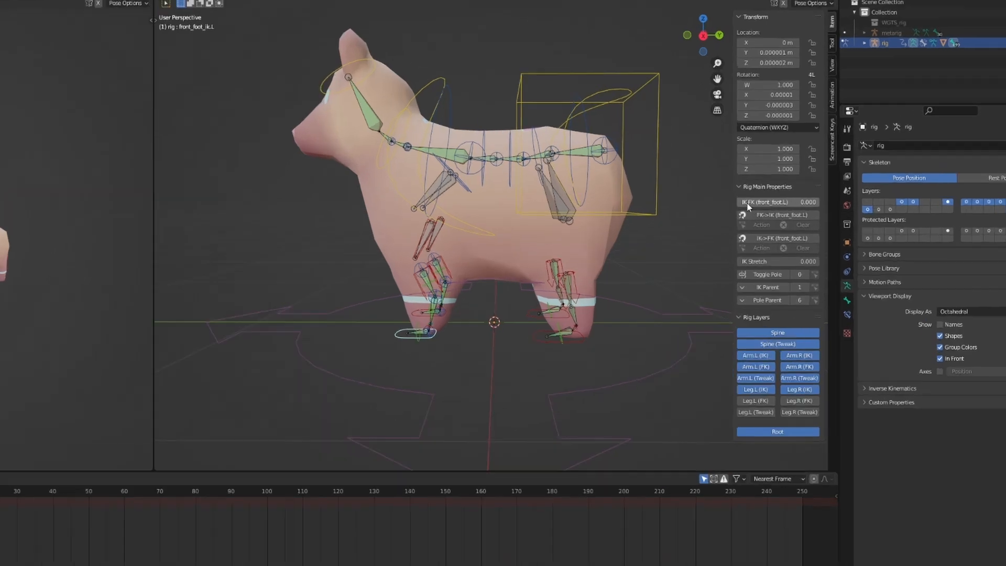
Step: Try moving the left front foot's IK control with IK-FK set to 1.000, then again at 0.000, cancelling both moves
left_click_drag(766, 190, 823, 190)
left_click_drag(810, 241, 827, 241)
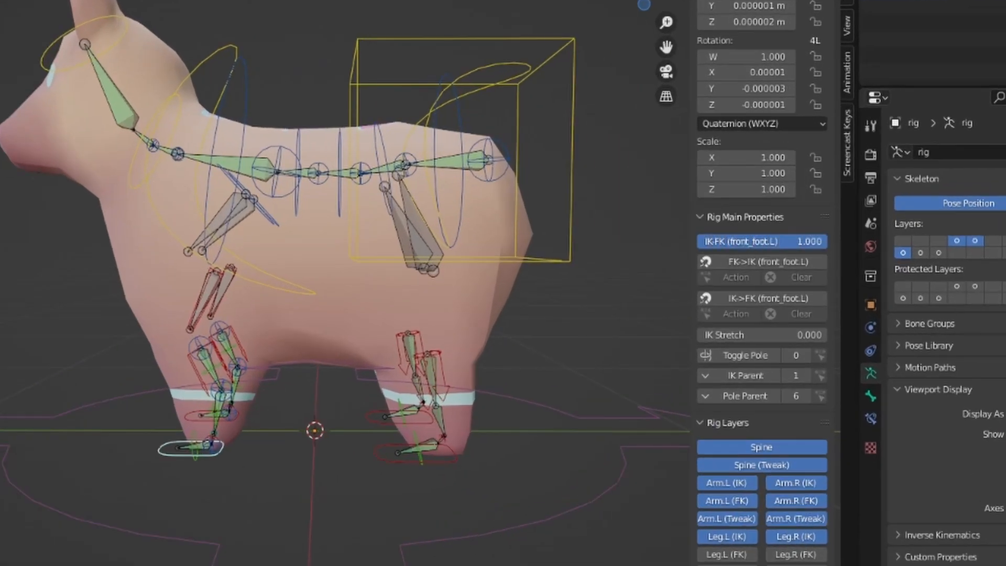
key("g")
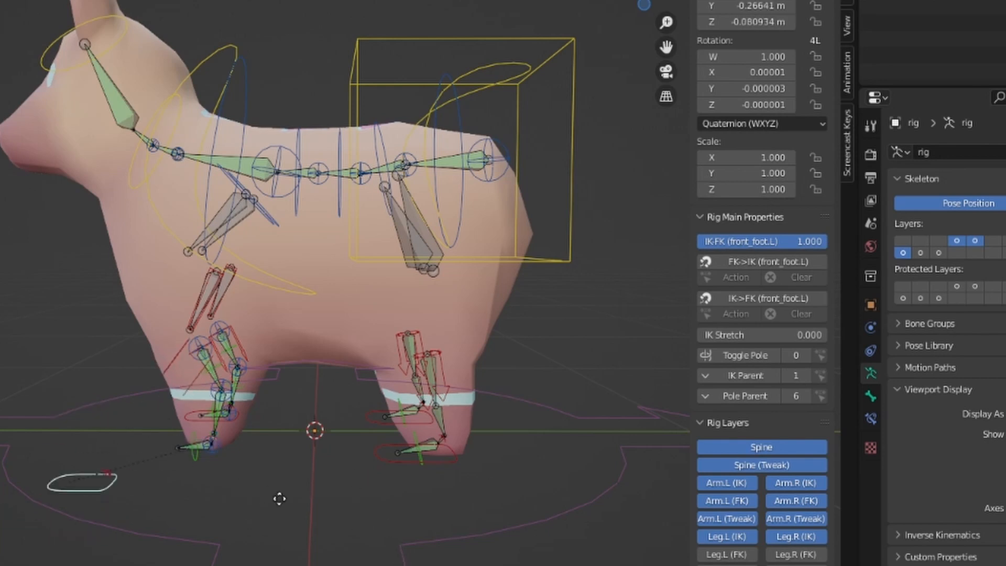
right_click(278, 500)
key("g")
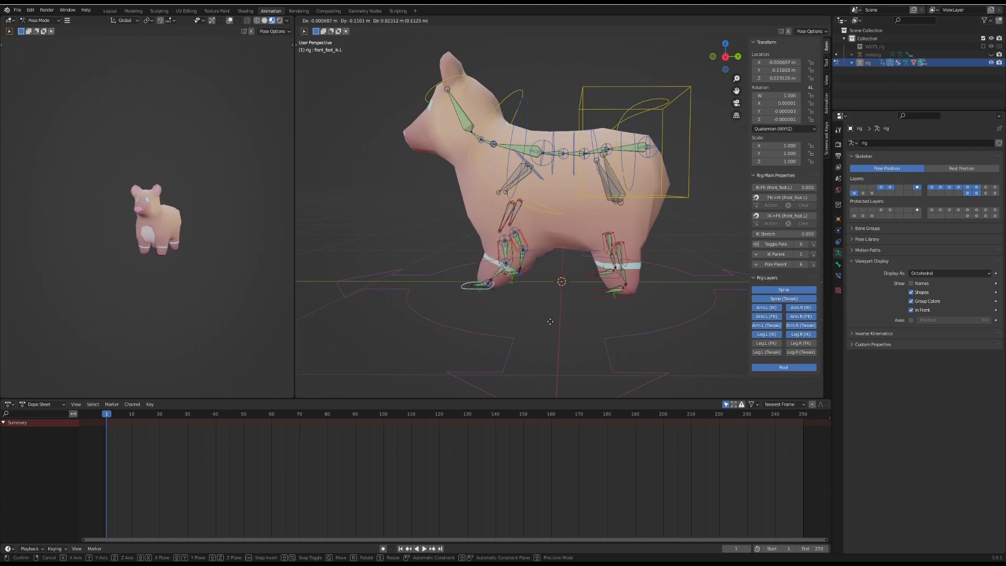
right_click(590, 319)
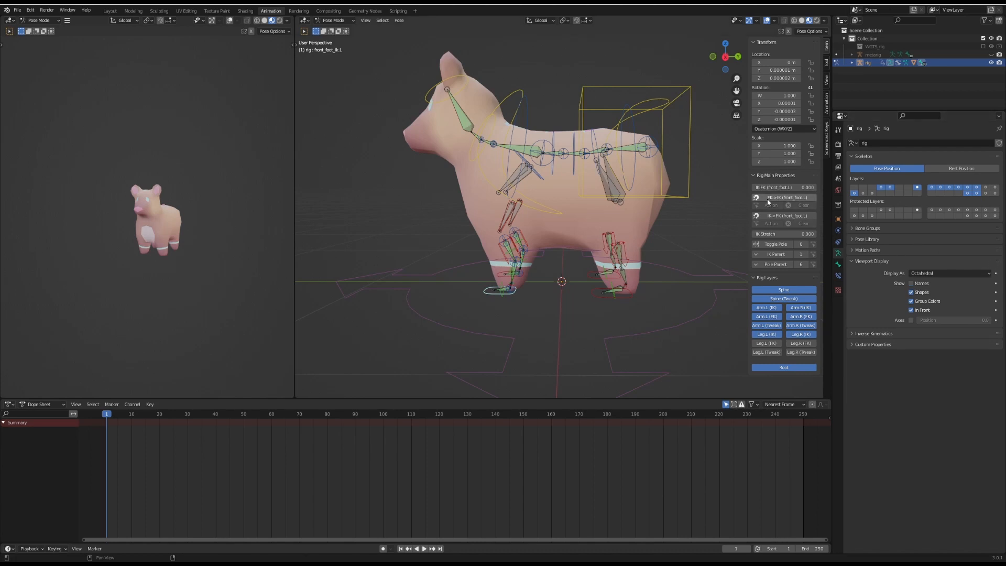
Step: Set the left front foot's IK-FK to 1.000 and rotate the left front thigh's FK control about 47 degrees to swing the leg forward
left_click_drag(756, 188, 817, 188)
left_click(502, 295)
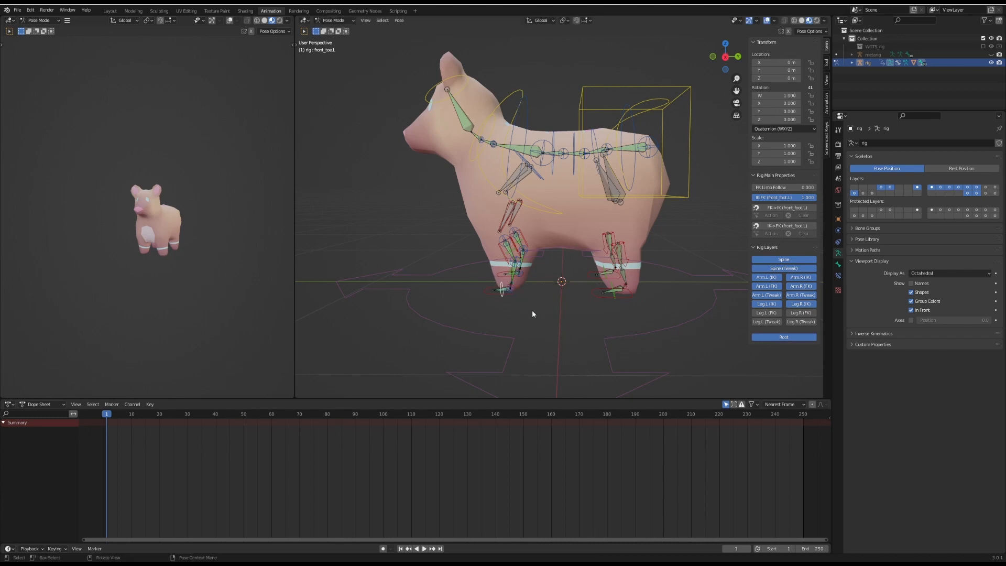
left_click(514, 251)
key("r")
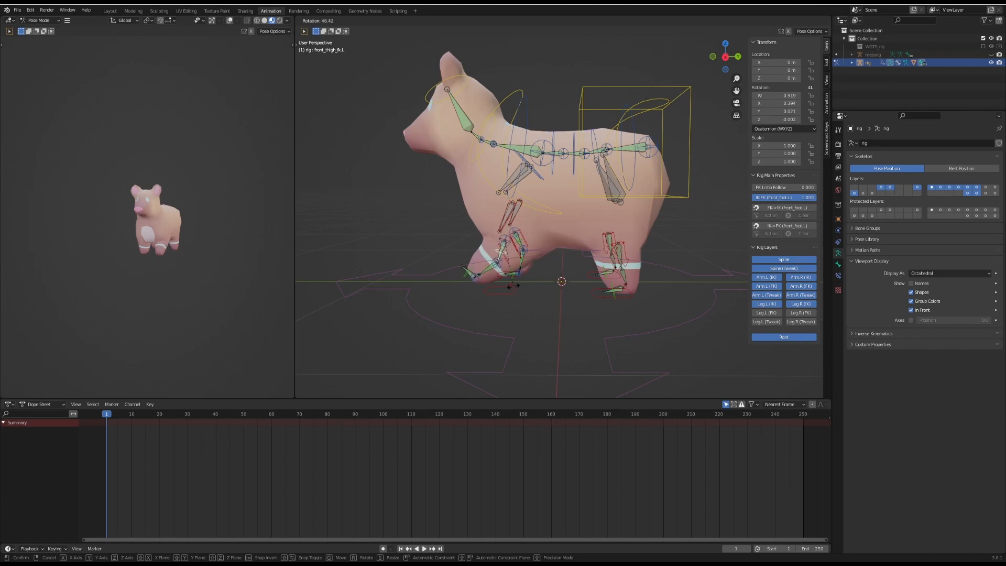
left_click(518, 296)
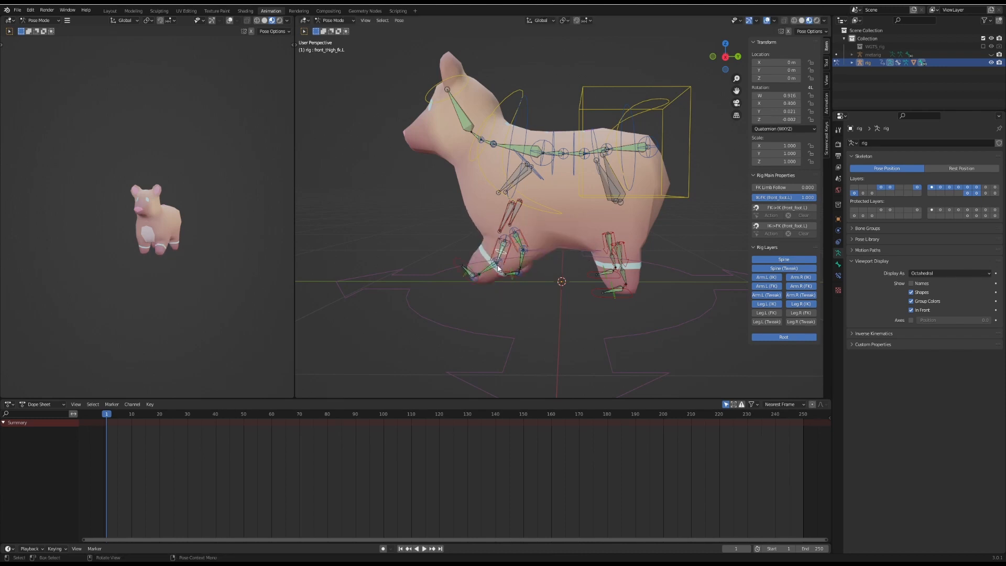
Step: Try moving the left front shin's tweak control, cancel it, and set the left front foot's IK-FK to 0
left_click(499, 265)
key("g")
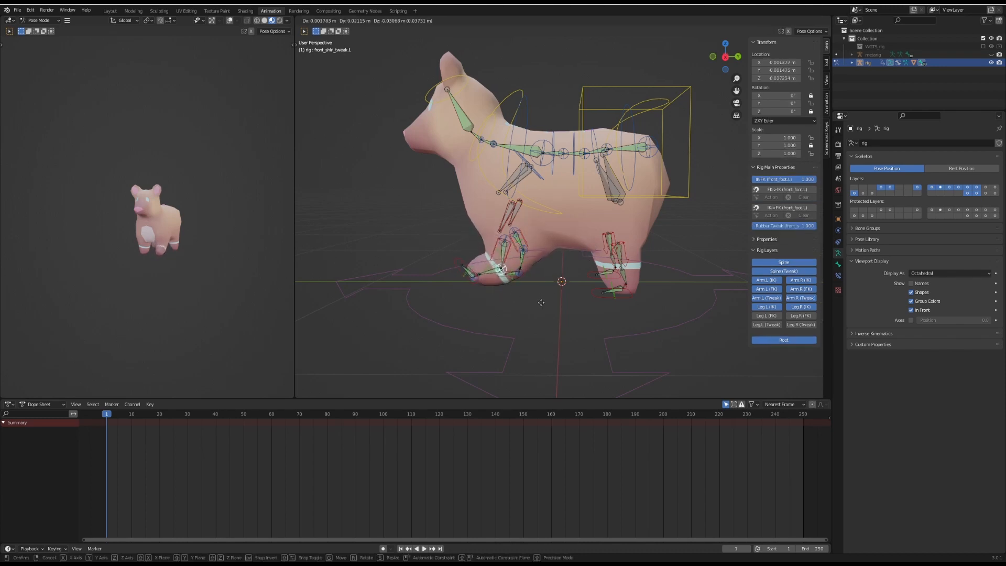
key("Escape")
left_click(813, 179)
type("0")
key("Return")
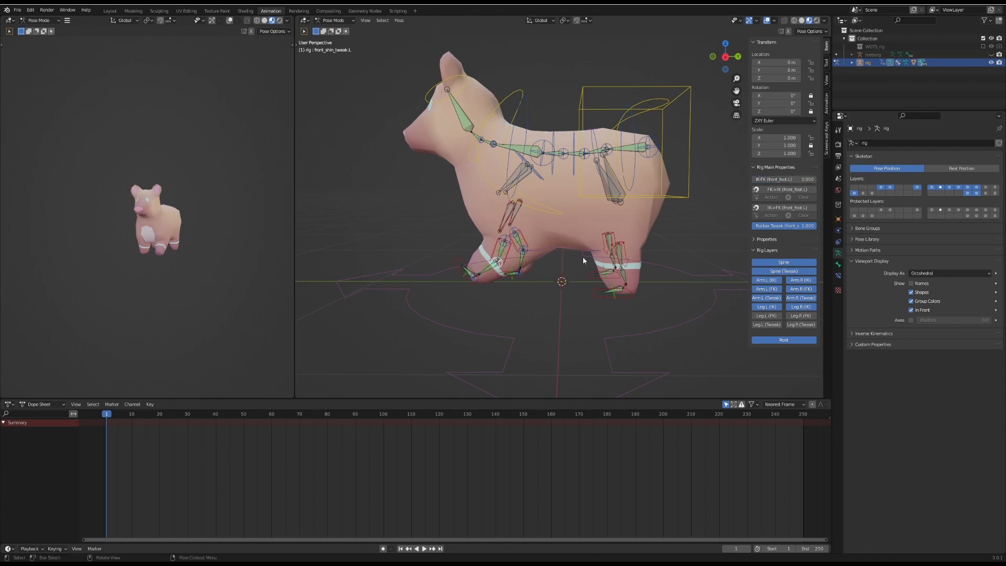
Step: Try moving the left front shin's tweak control about 0.04 m, then sideways about 0.05 m, cancelling both moves
key("g")
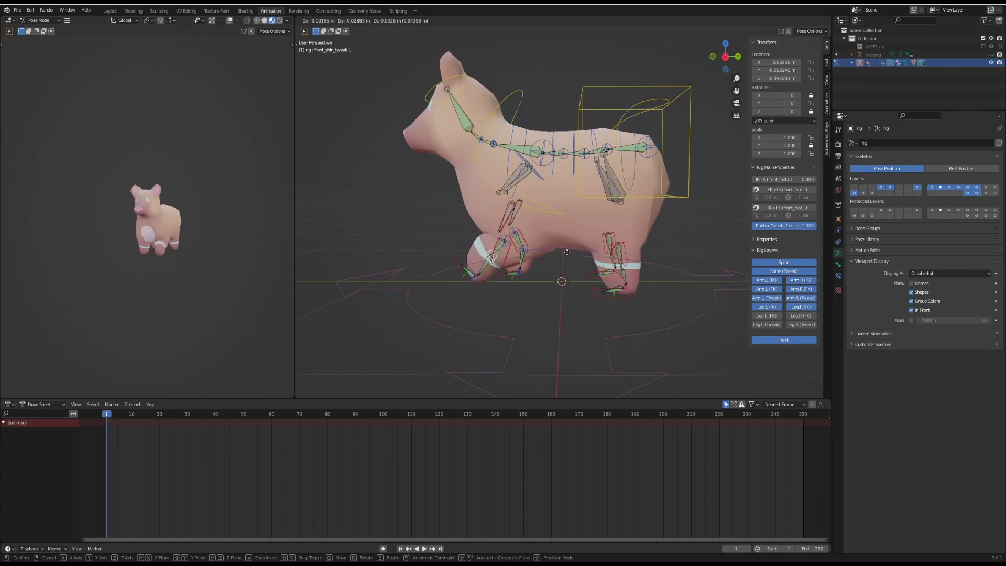
right_click(571, 266)
middle_click_drag(466, 288, 615, 302)
key("g")
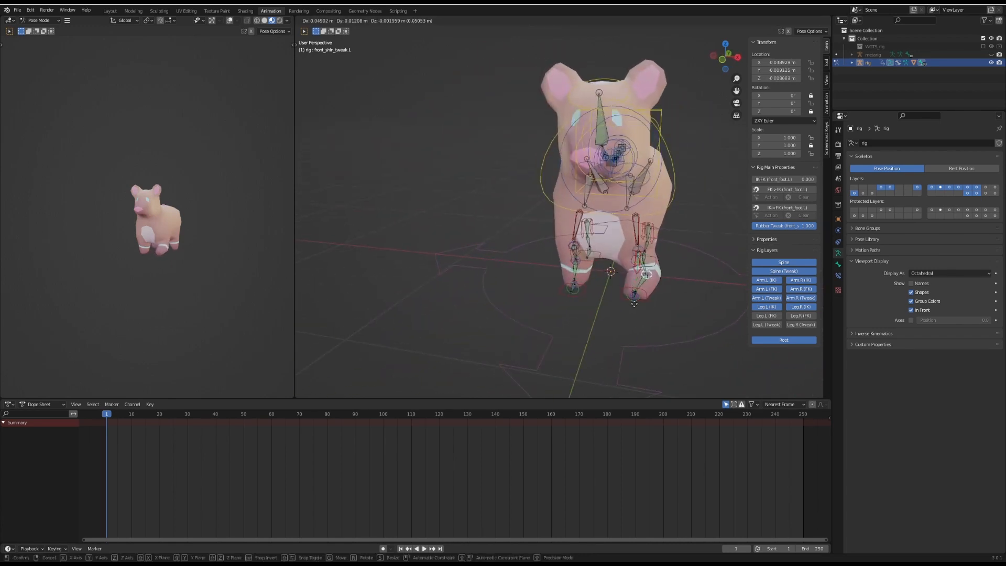
right_click(619, 306)
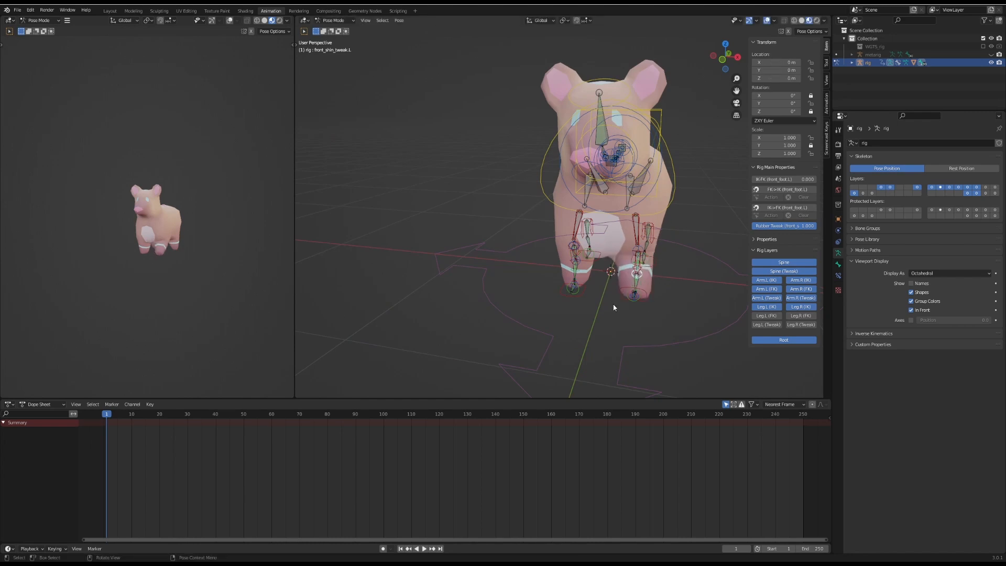
Step: Try moving the left front thigh's tweak control about 0.12 m sideways, then again from a side view, cancelling both moves
left_click(642, 252)
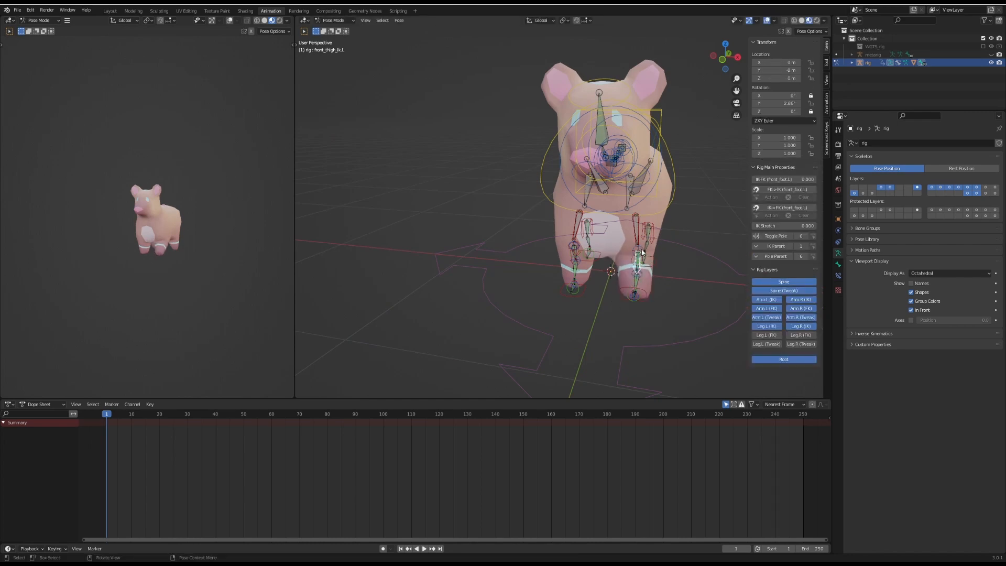
left_click(642, 253)
left_click(642, 253)
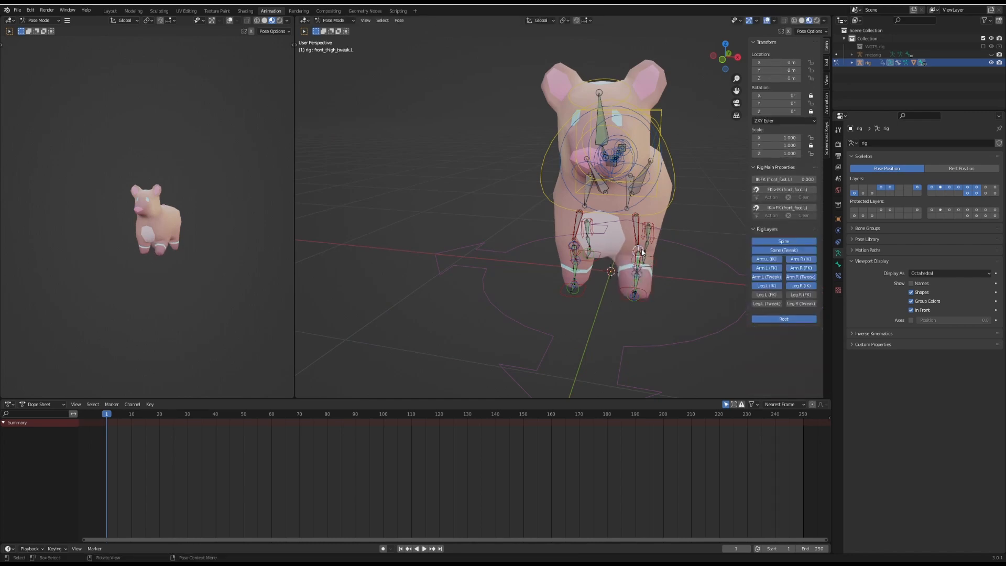
key("g")
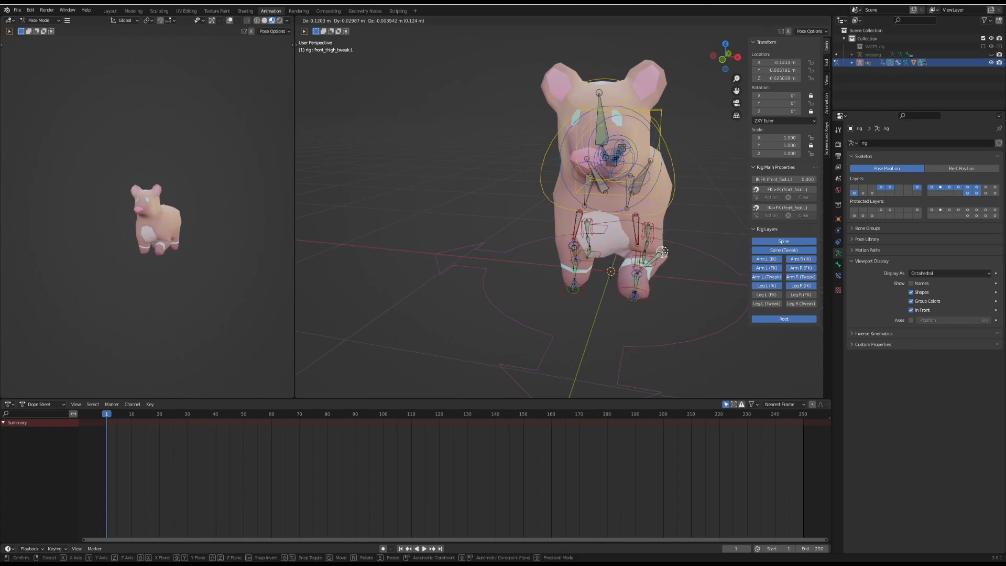
right_click(633, 259)
middle_click_drag(682, 325, 617, 312)
key("g")
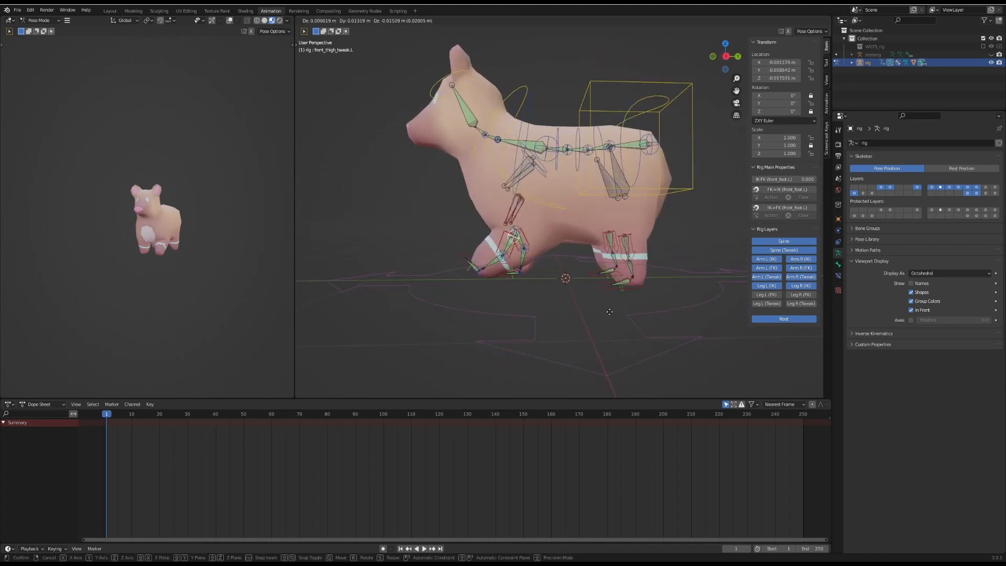
right_click(633, 316)
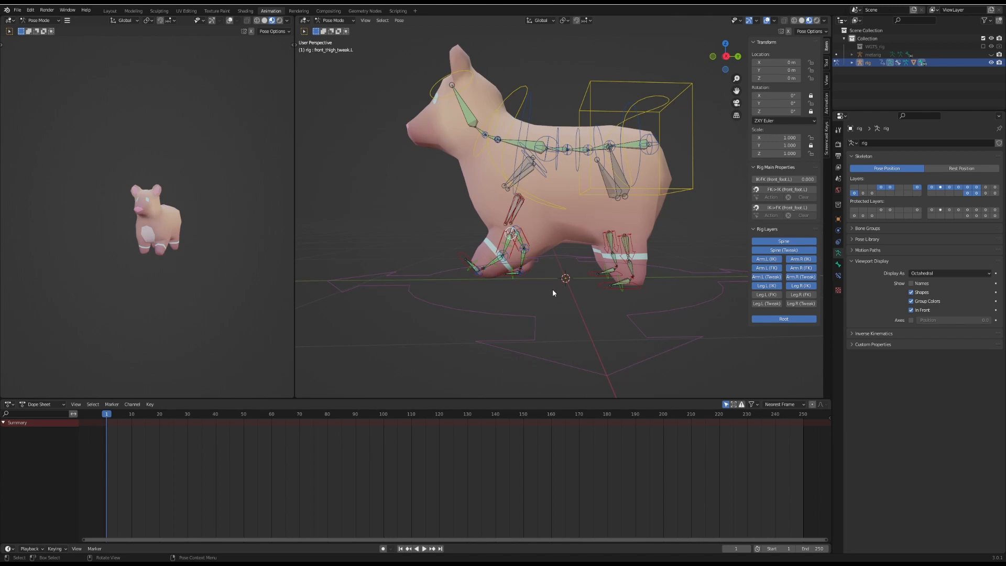
Step: Reset the pose of all the rig's bones and select only the left front foot's IK control
key("a")
key("alt+a")
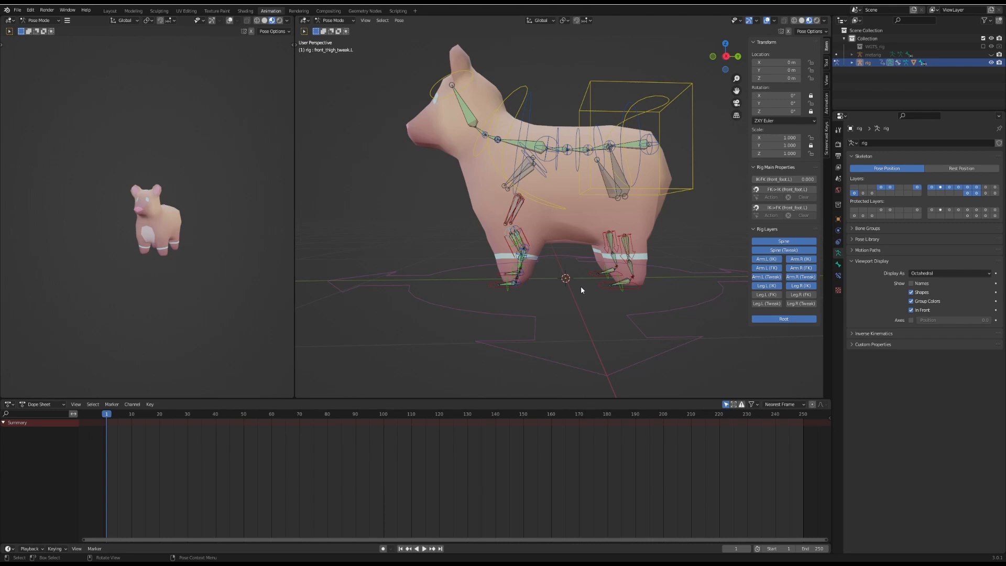
left_click(501, 285)
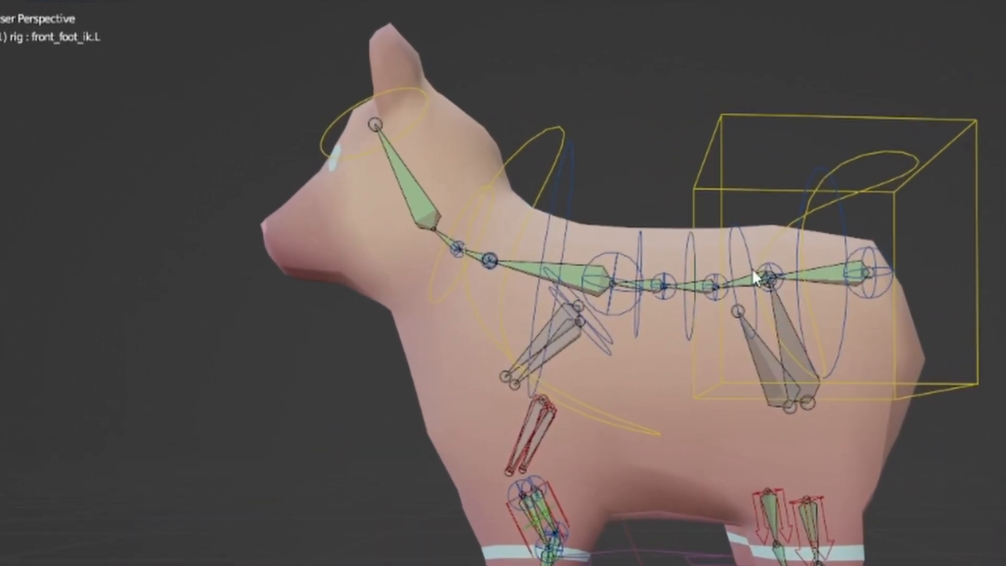
Step: Try moving the torso control to shift the bear's whole body forward, and cancel the move
left_click(909, 389)
key("g")
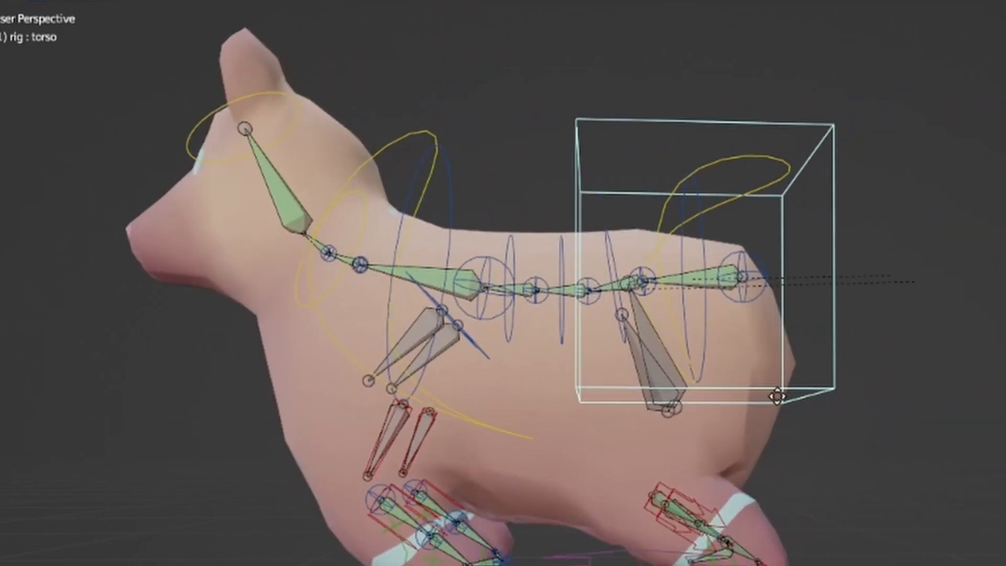
right_click(686, 452)
Step: Move the left front foot's IK control forward and rotate the chest control to raise the bear's front body
left_click(550, 564)
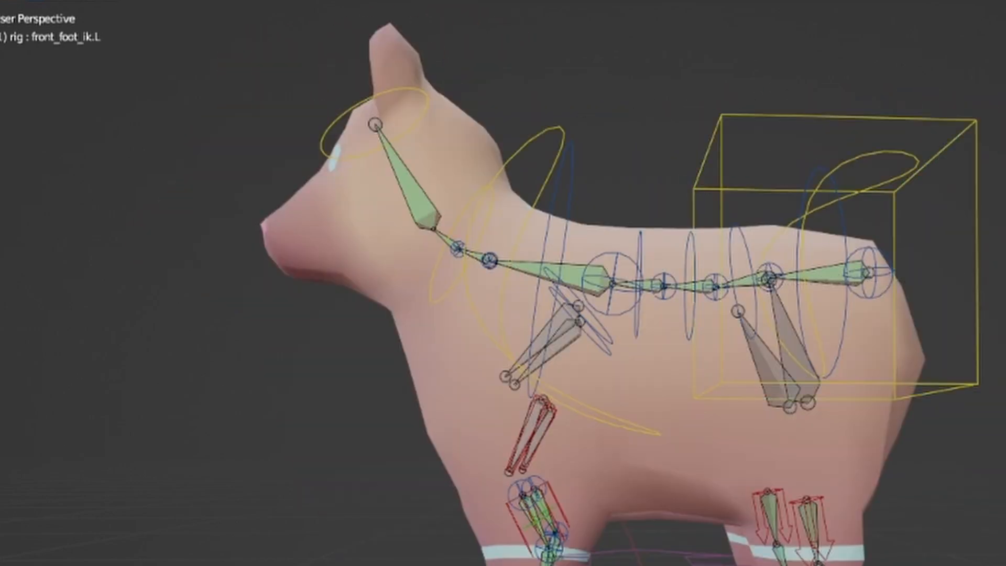
key("g")
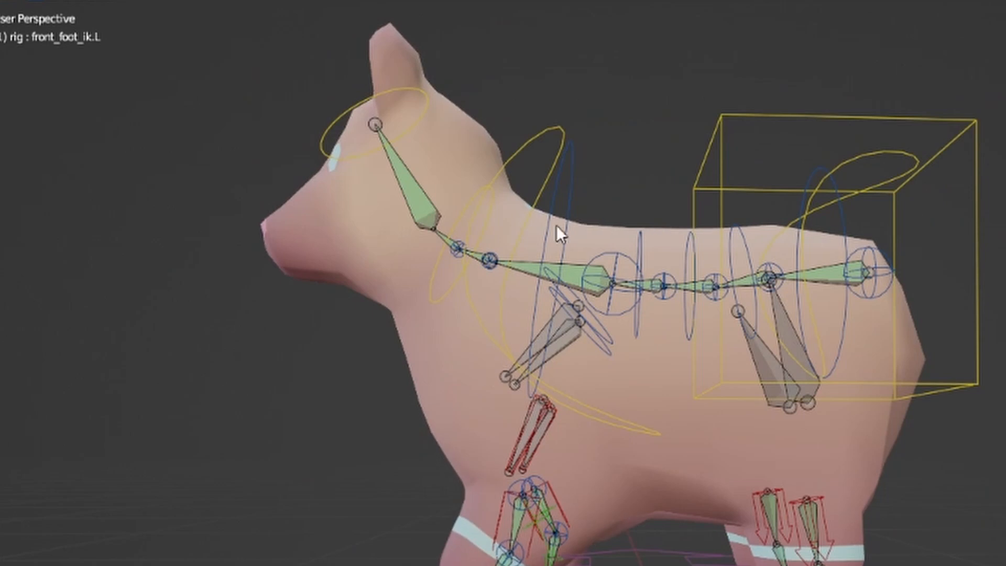
left_click(538, 146)
key("r")
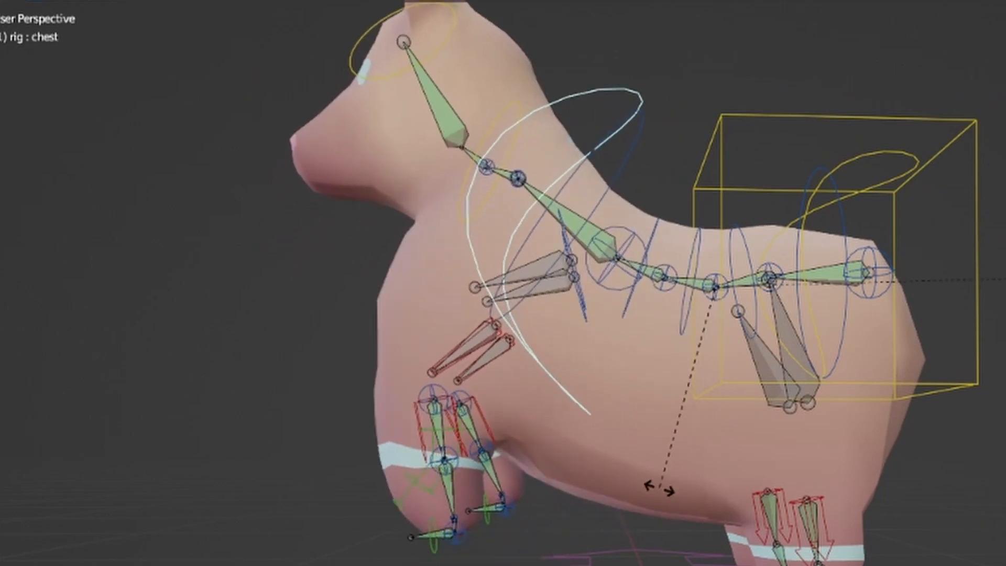
Step: Try rotating the head control about 30 degrees from the side and about 70 degrees from the front, cancelling both rotations
left_click(353, 50)
key("r")
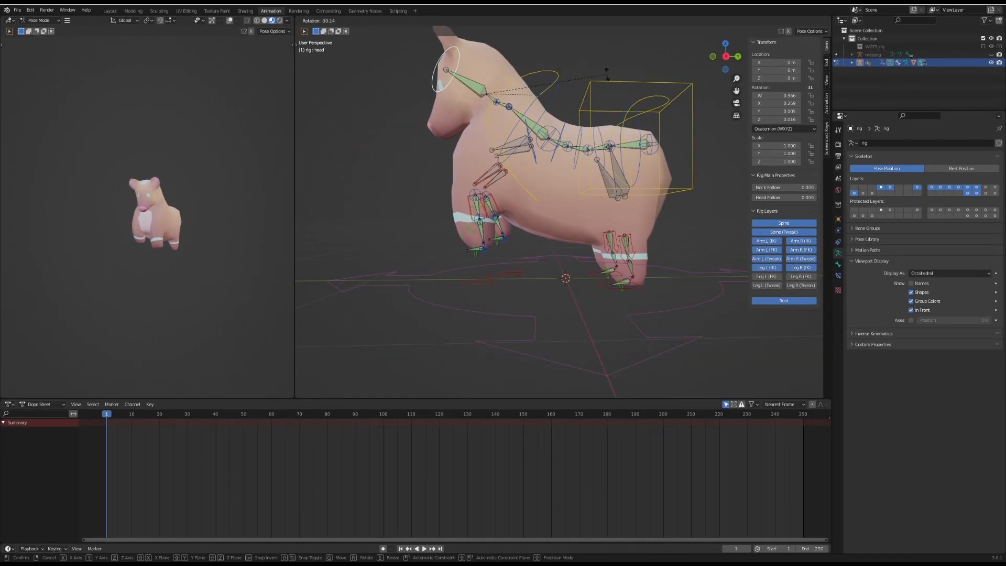
key("Escape")
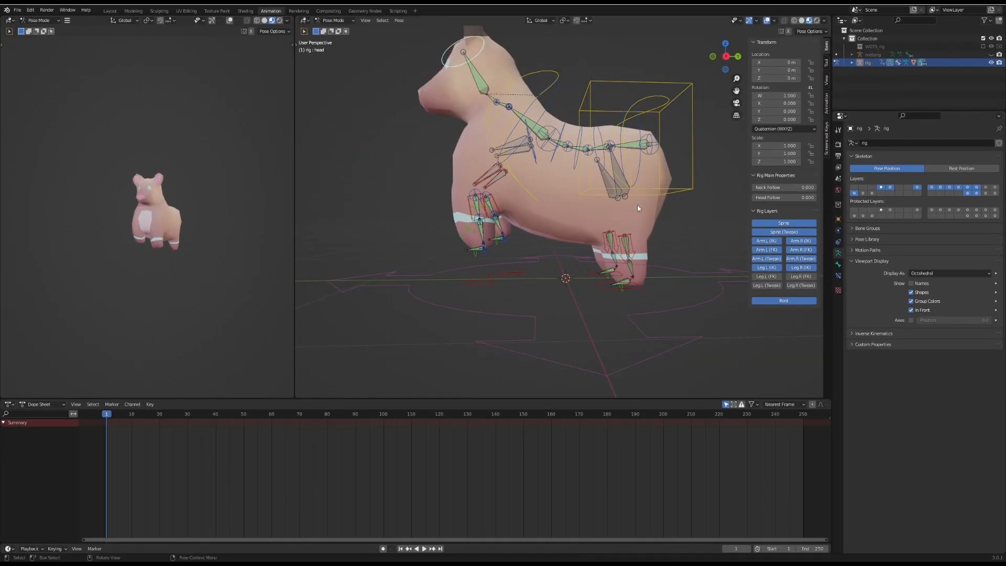
middle_click_drag(481, 149, 528, 189)
key("r")
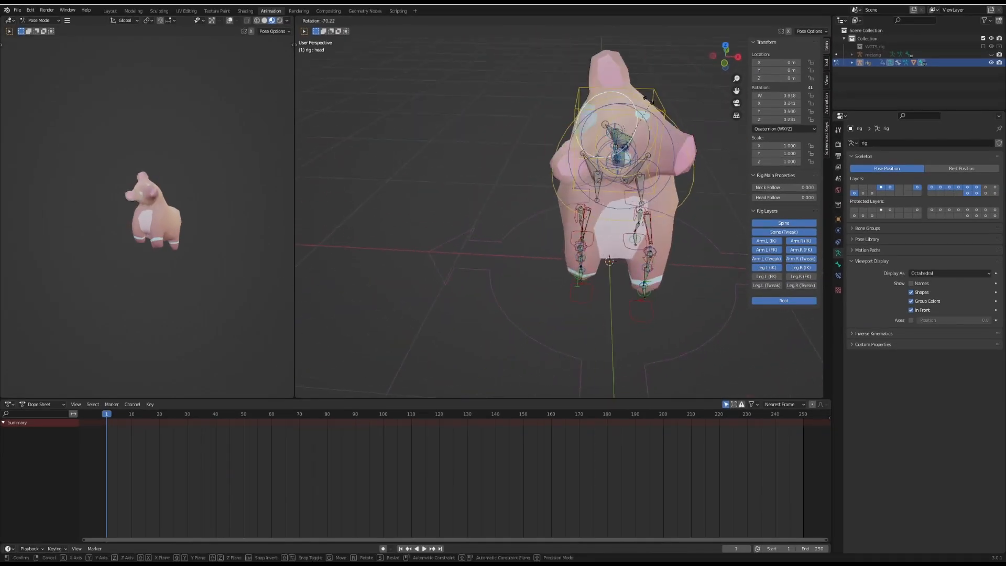
key("Escape")
Step: Try out the left hind foot's IK control by rotating it and moving it
middle_click_drag(632, 186, 601, 240)
left_click(604, 316)
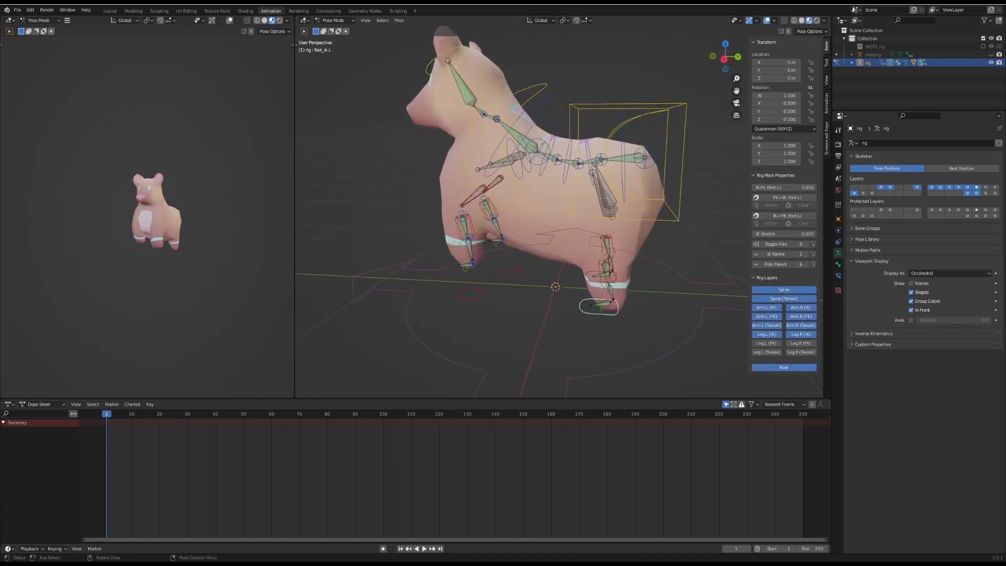
key("r")
left_click(664, 309)
mouse_move(664, 309)
middle_mouse_down()
mouse_move(611, 363)
mouse_move(637, 335)
mouse_move(570, 353)
mouse_move(723, 345)
middle_mouse_up()
key("g")
left_click(664, 336)
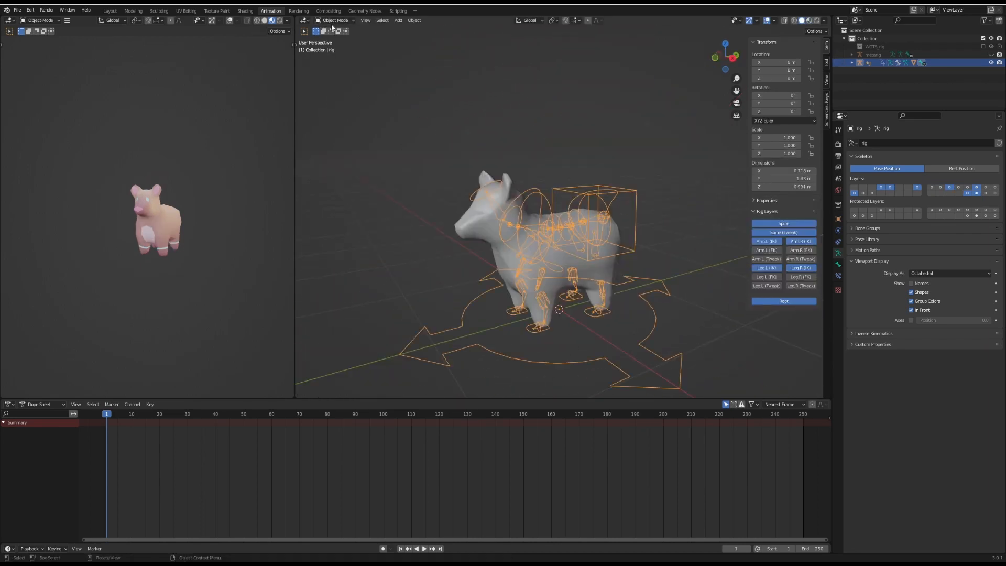
Step: Switch the bear's rig from Object Mode to Pose Mode
left_click(334, 21)
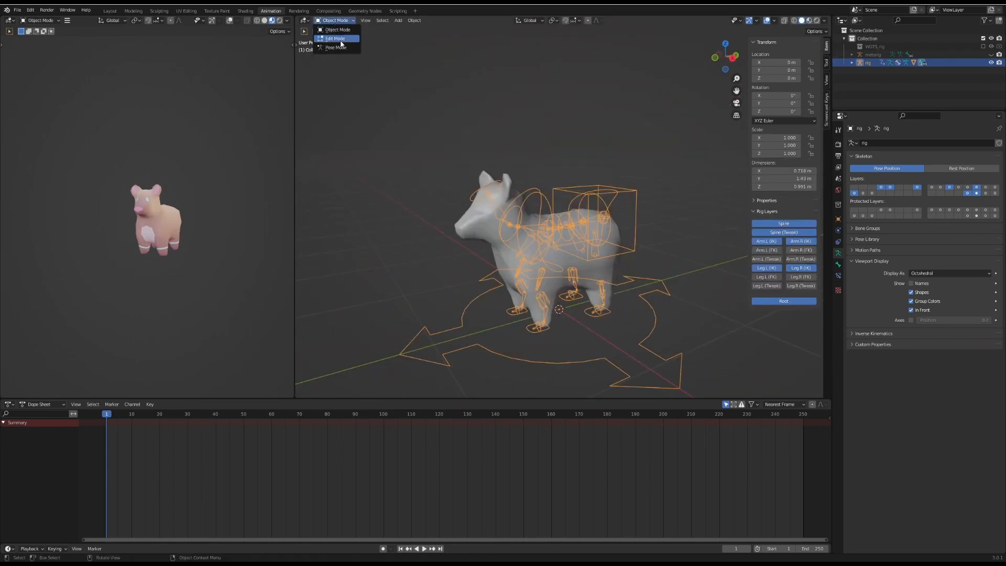
left_click(340, 47)
mouse_move(613, 273)
middle_mouse_down()
mouse_move(597, 278)
mouse_move(629, 282)
mouse_move(611, 284)
mouse_move(621, 283)
middle_mouse_up()
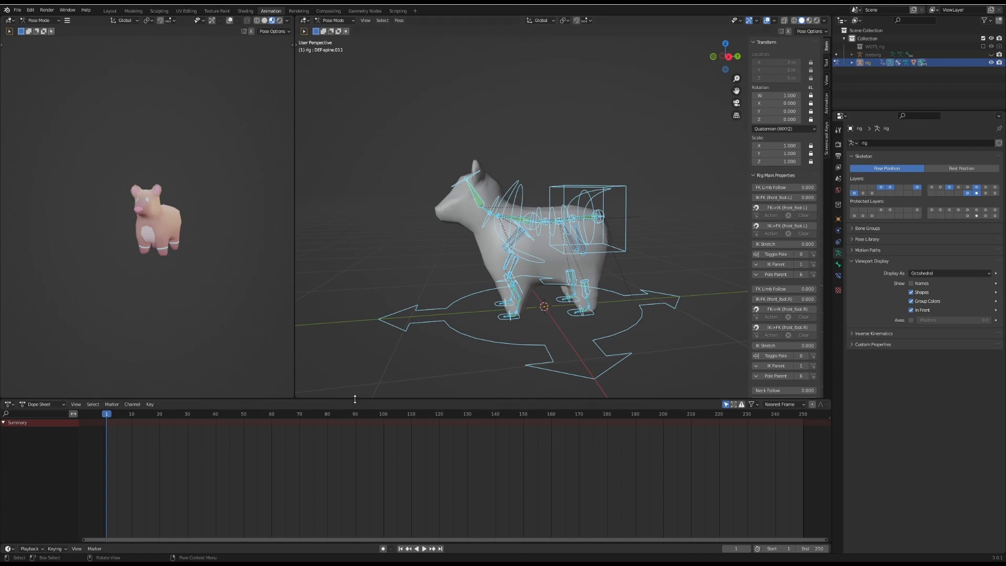
Step: Shrink the Dope Sheet area to enlarge the viewports, and change the Dope Sheet to the Action Editor
left_click_drag(355, 399, 355, 456)
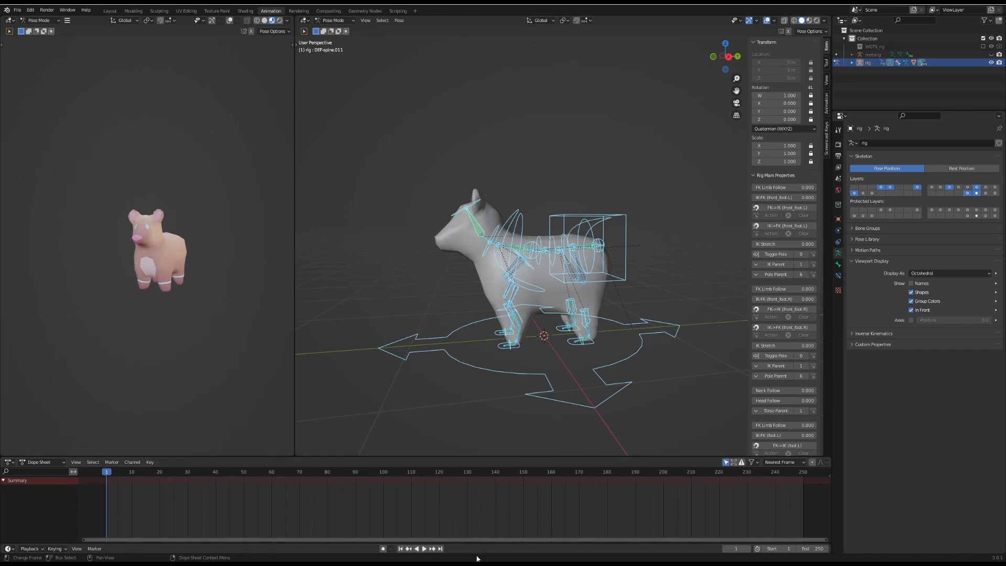
mouse_move(474, 541)
left_mouse_down()
mouse_move(477, 492)
mouse_move(476, 534)
left_mouse_up()
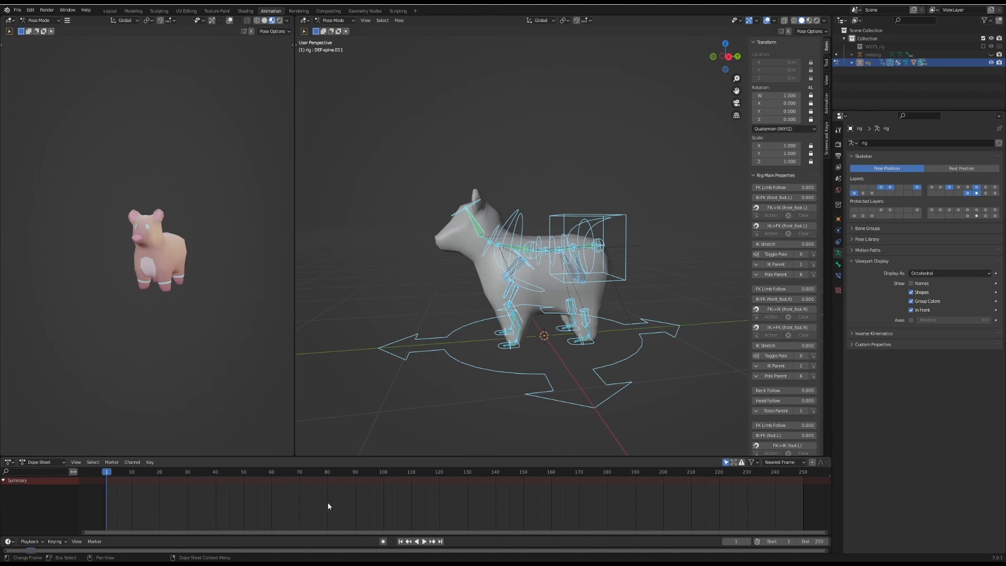
mouse_move(340, 534)
left_mouse_down()
mouse_move(339, 500)
mouse_move(338, 533)
left_mouse_up()
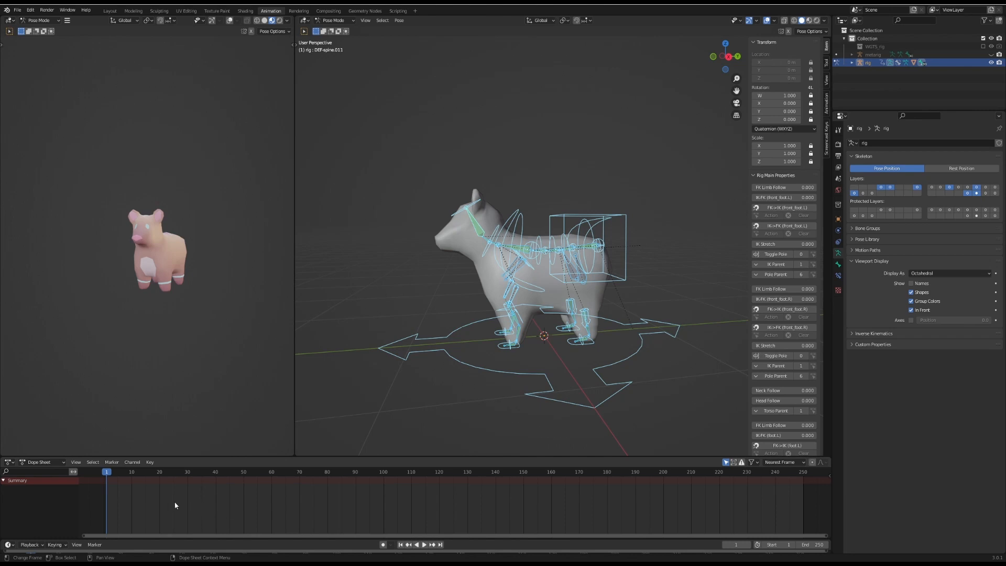
left_click(41, 461)
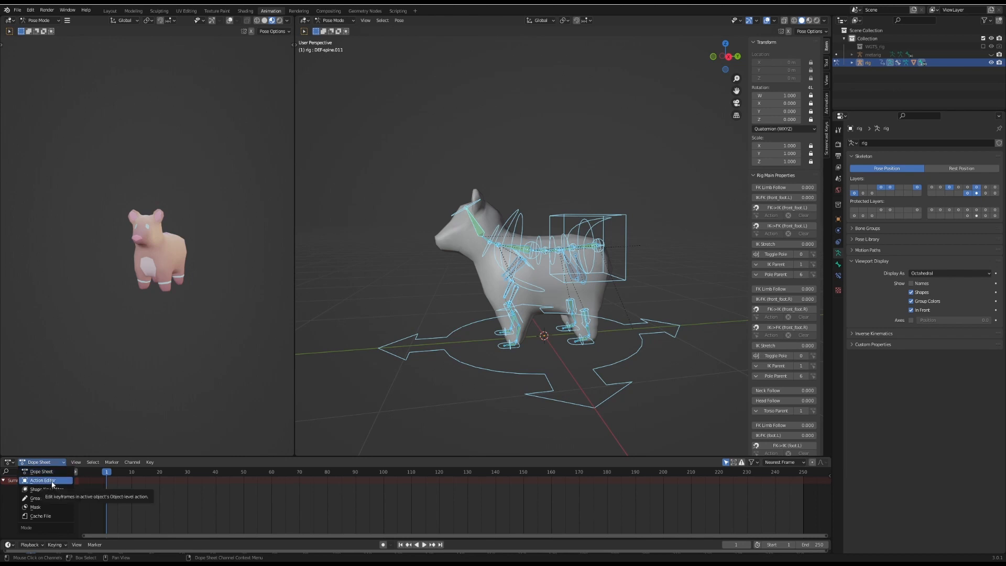
left_click(52, 483)
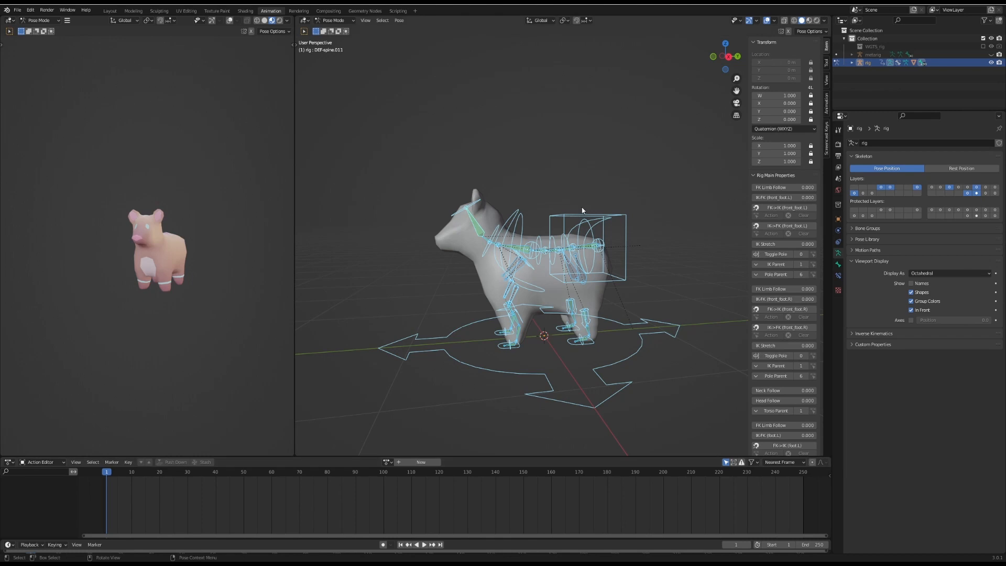
Step: Deselect the bones, switch to Object Mode to select the rig, and return to Pose Mode
left_click(576, 164)
left_click(340, 20)
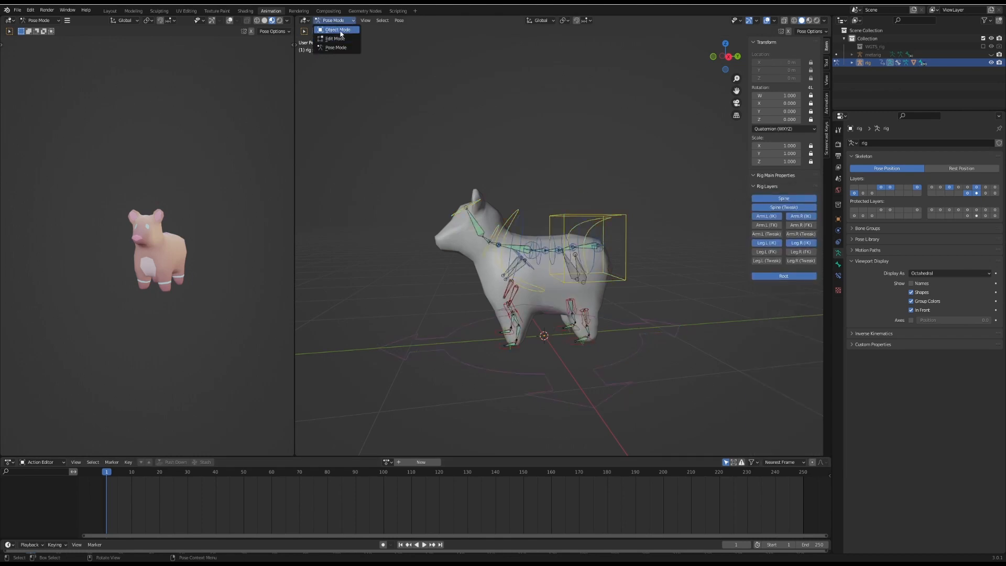
left_click(338, 29)
left_click(633, 241)
left_click(595, 248)
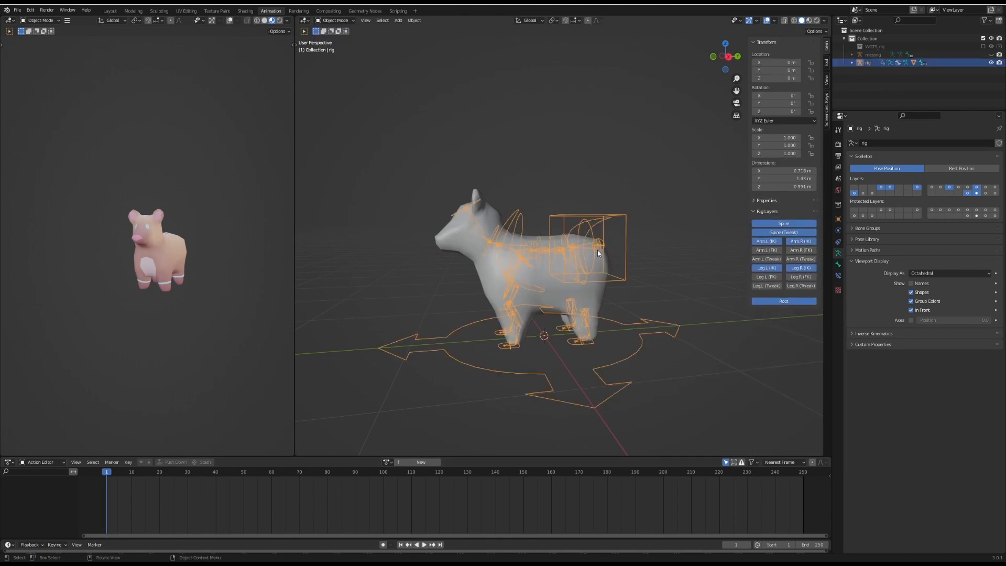
left_click(338, 21)
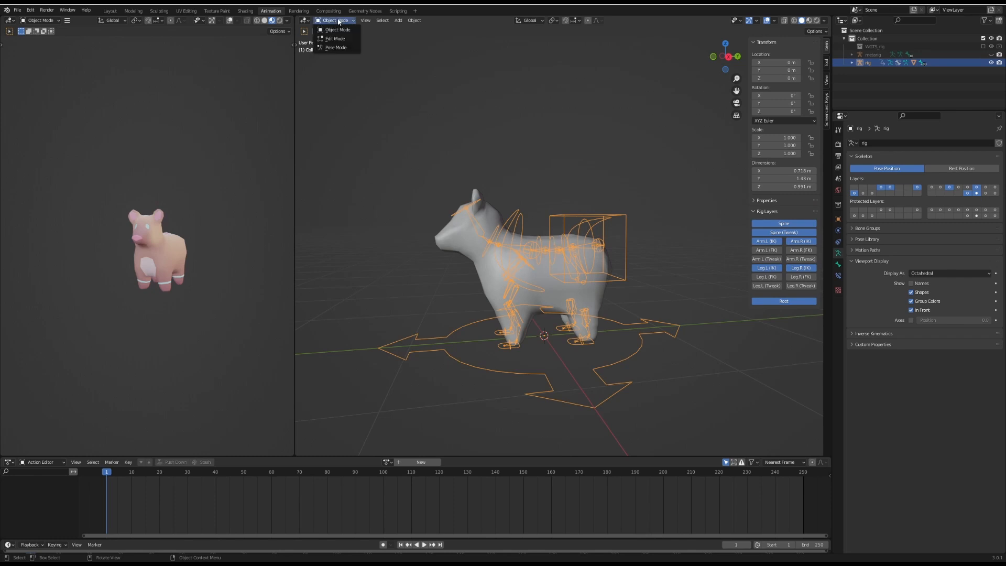
left_click(337, 48)
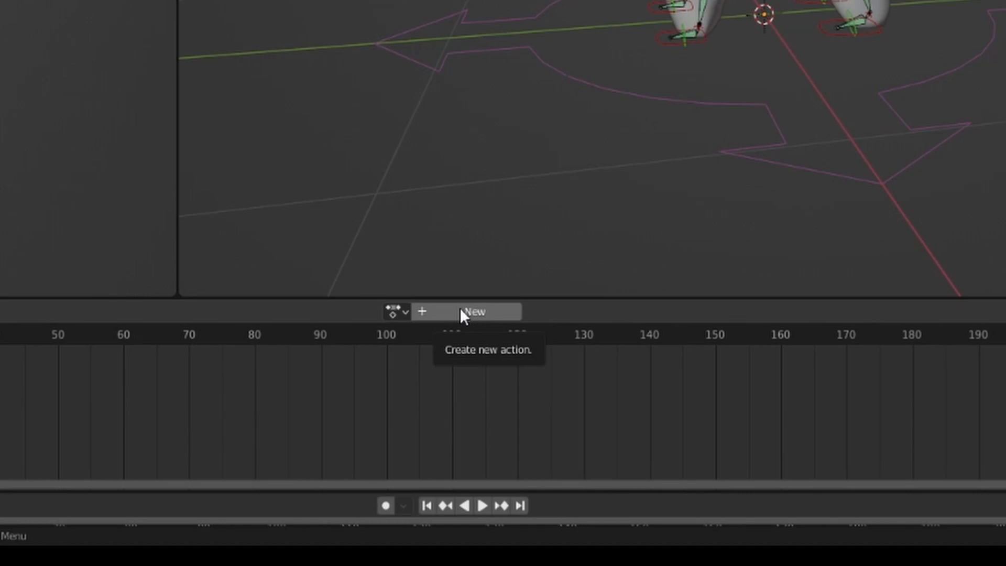
Step: Create a new action for the rig and turn on its Fake User
left_click(476, 311)
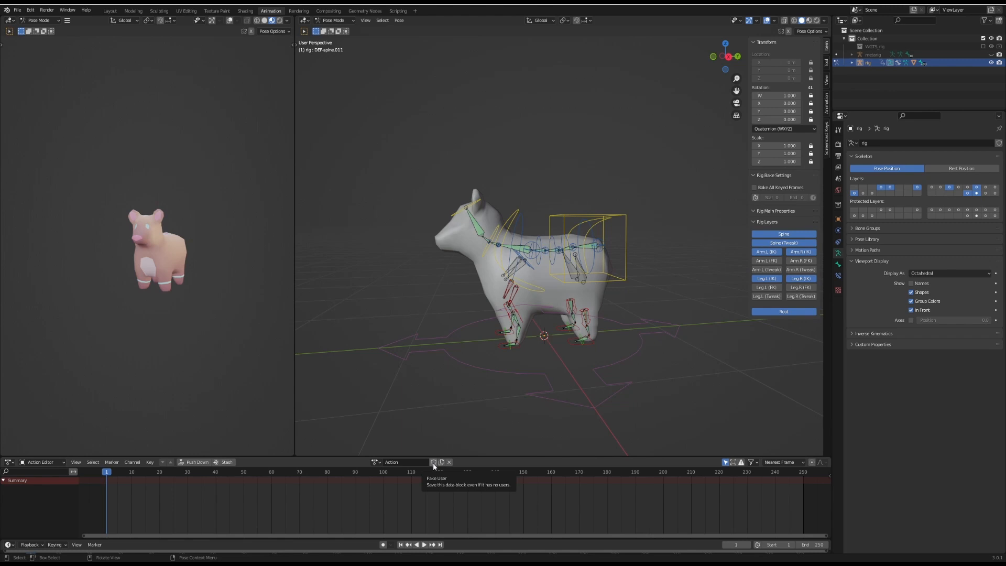
left_click(432, 462)
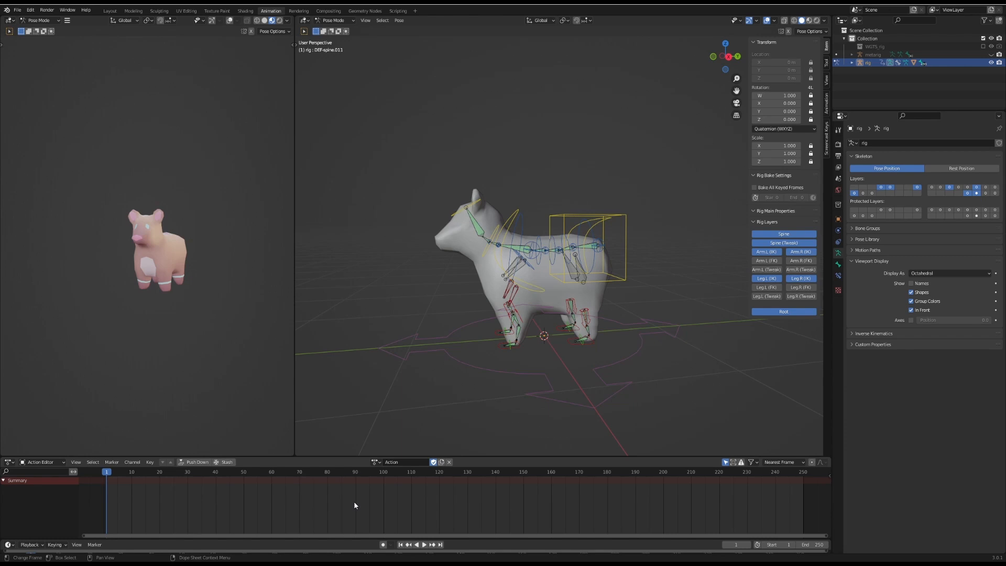
Step: Rename the rig's action creat_05_bear_base
left_click(375, 462)
left_click(398, 492)
type("creat_05_base_pose")
left_click(404, 462)
type("creat_05_bear_base")
key("Return")
mouse_move(493, 515)
middle_mouse_down()
mouse_move(503, 514)
mouse_move(494, 514)
middle_mouse_up()
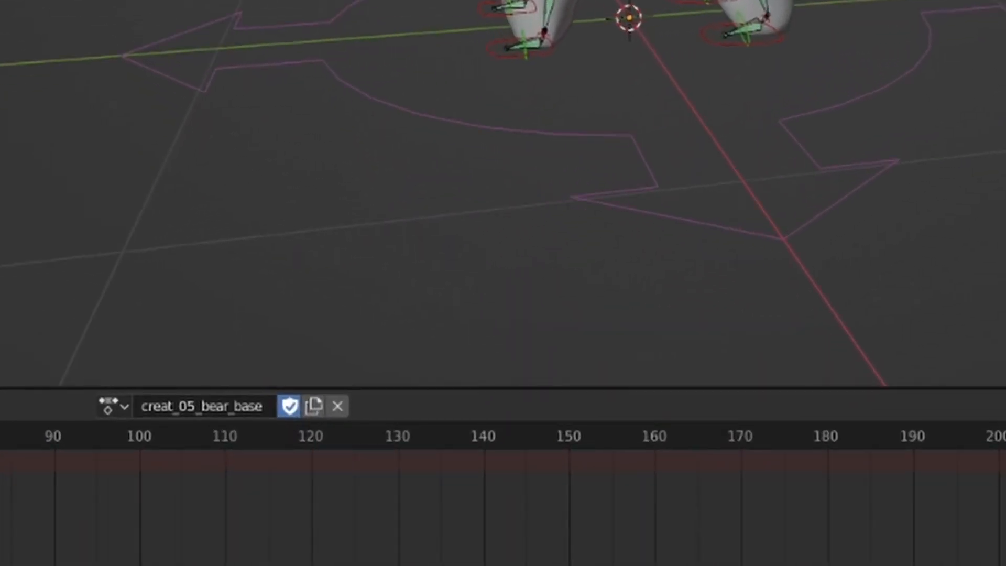
Step: Select all bones and insert a Location, Rotation & Scale keyframe for them on frame 1
middle_click_drag(802, 6, 849, 29)
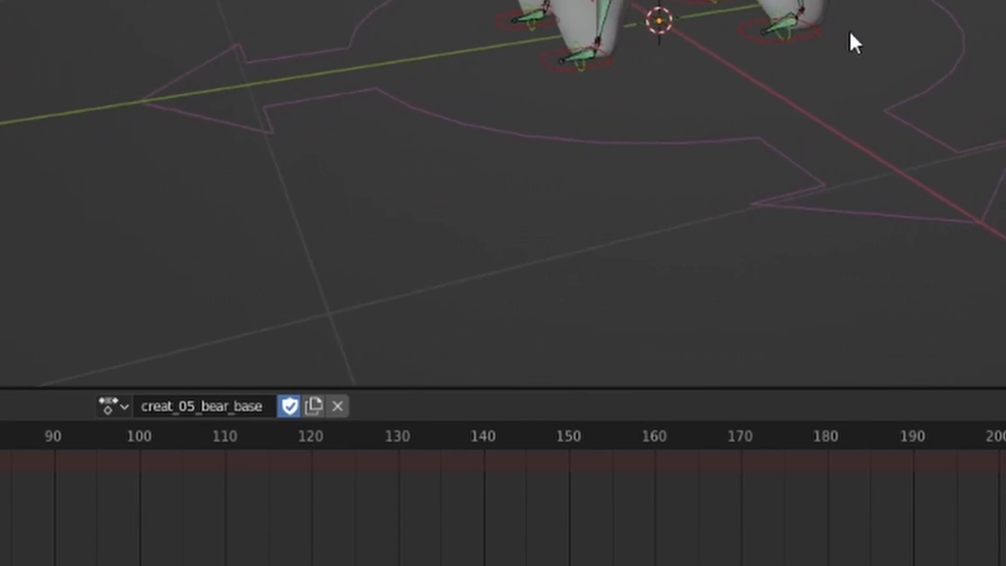
key("a")
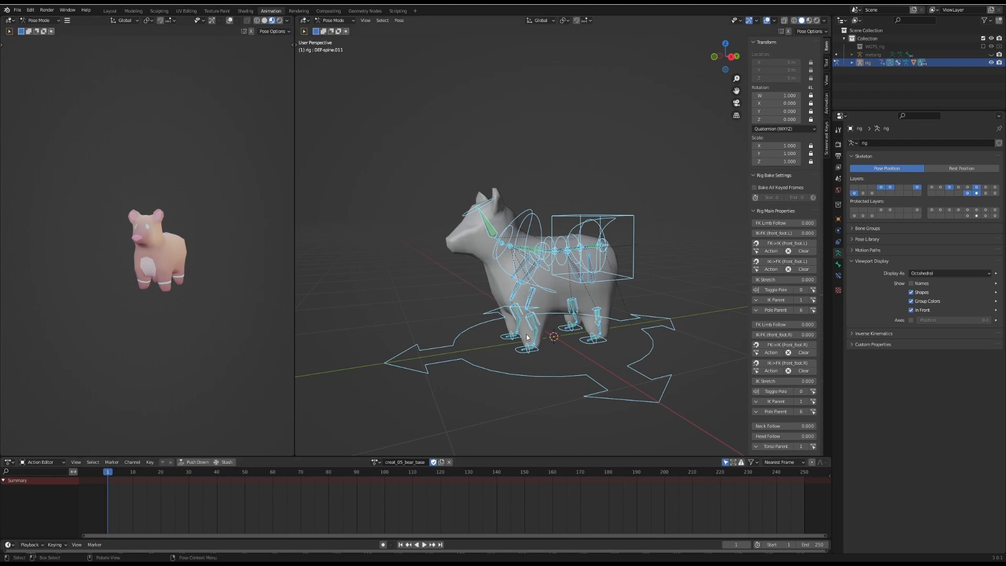
key("i")
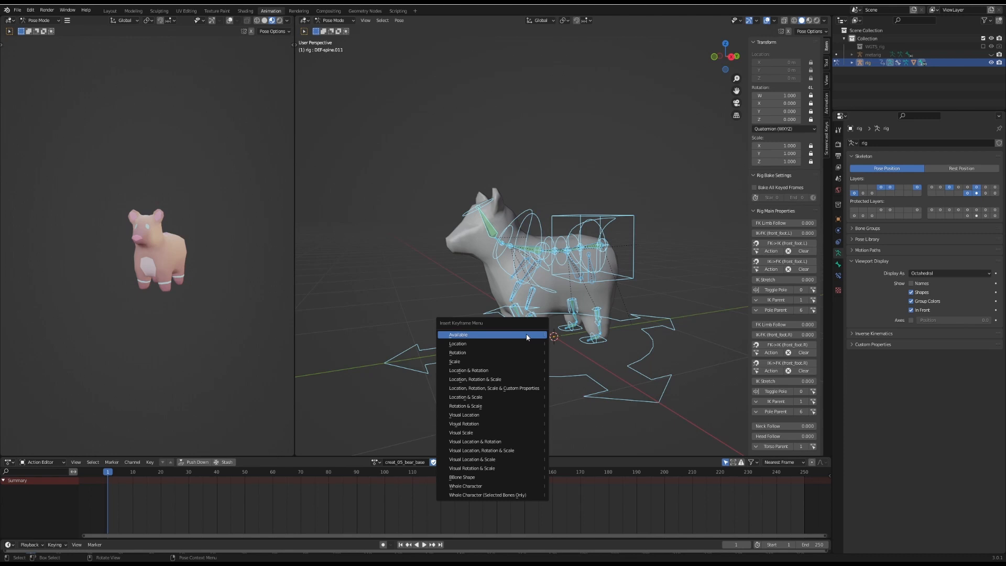
left_click(496, 383)
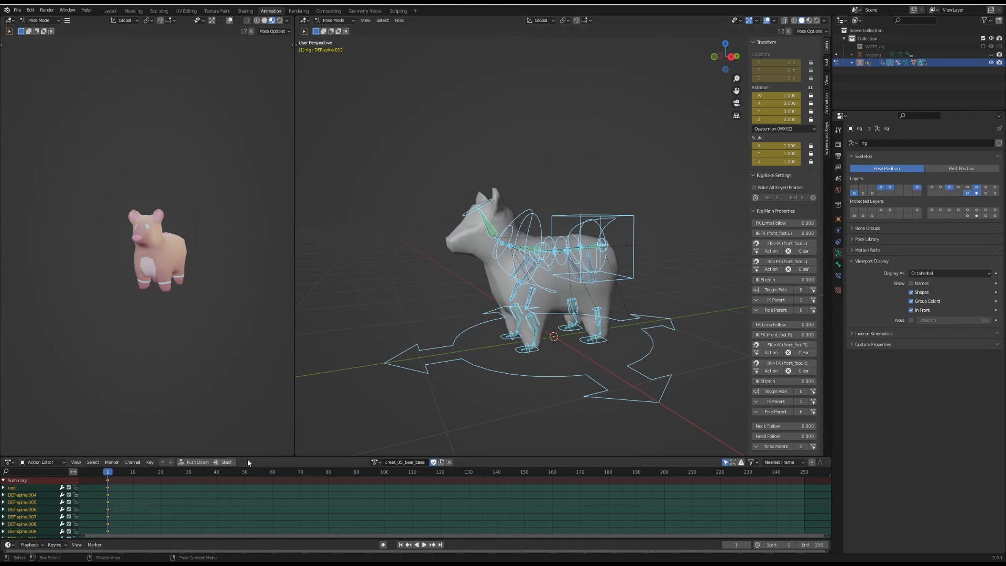
Step: Enlarge the Action Editor to display more of the keyed bone channels over a wider frame range
left_click_drag(249, 457, 255, 335)
scroll(156, 406, "down", 3)
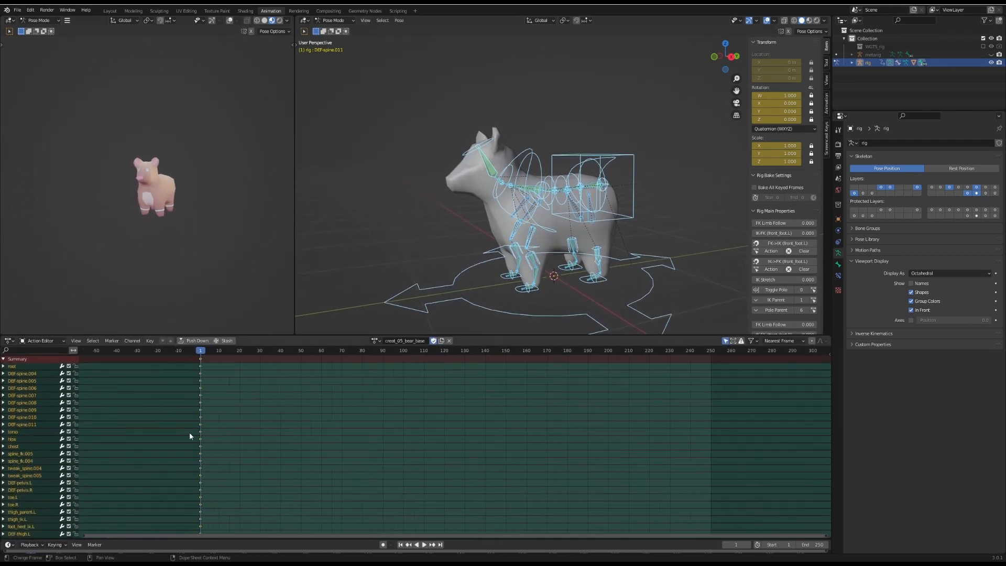
Step: Look through the keyed bone channels in the creat_05_bear_base action, from the root down to the foot controls
scroll(186, 435, "up", 3)
scroll(144, 506, "down", 2)
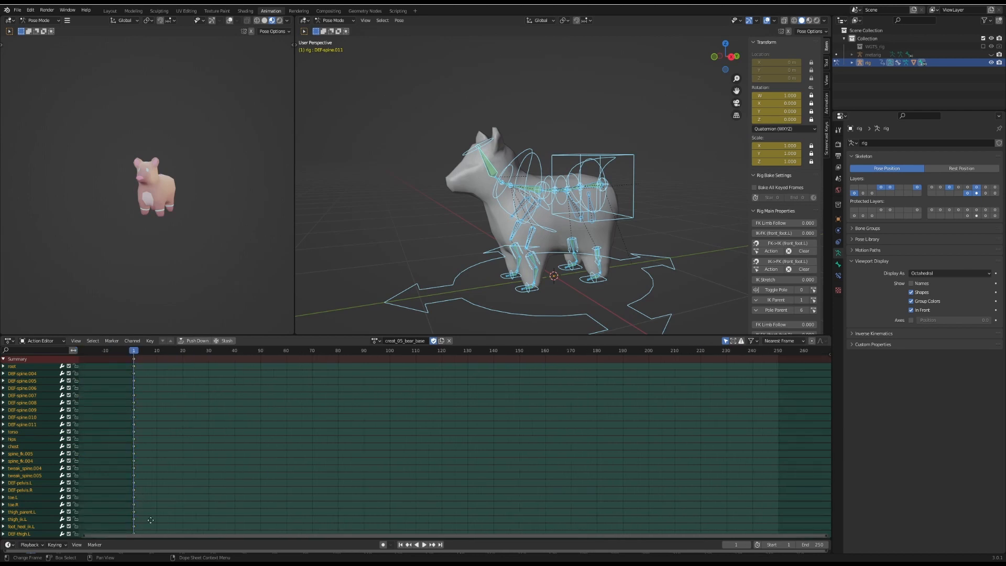
middle_click_drag(151, 520, 176, 353)
middle_click_drag(184, 494, 152, 293)
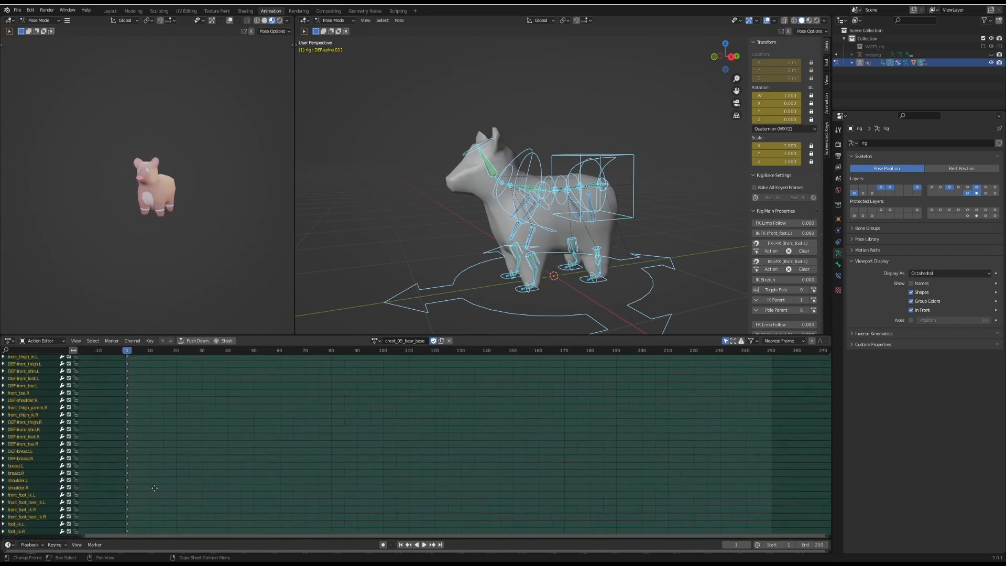
middle_click_drag(183, 433, 184, 262)
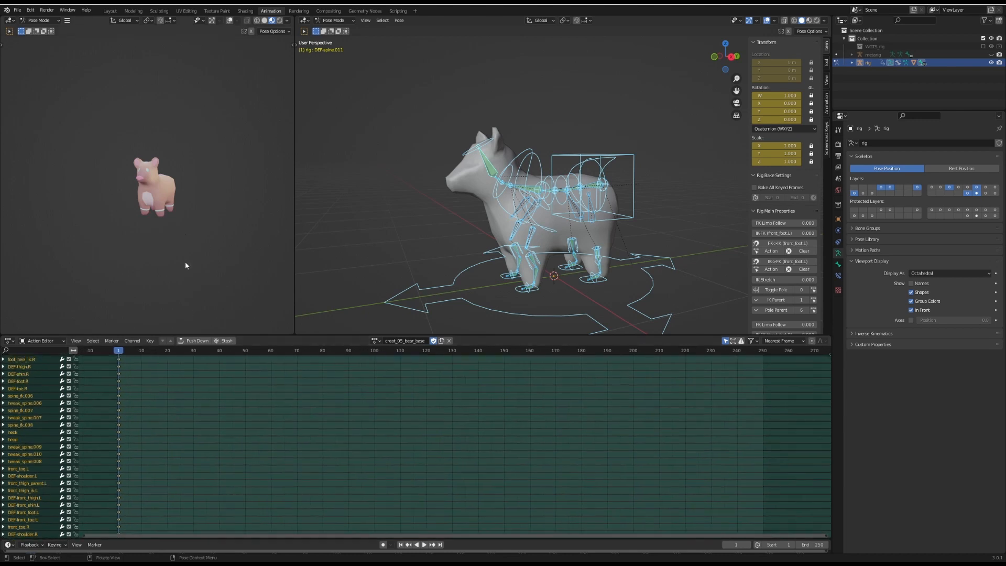
middle_click_drag(182, 356, 184, 377)
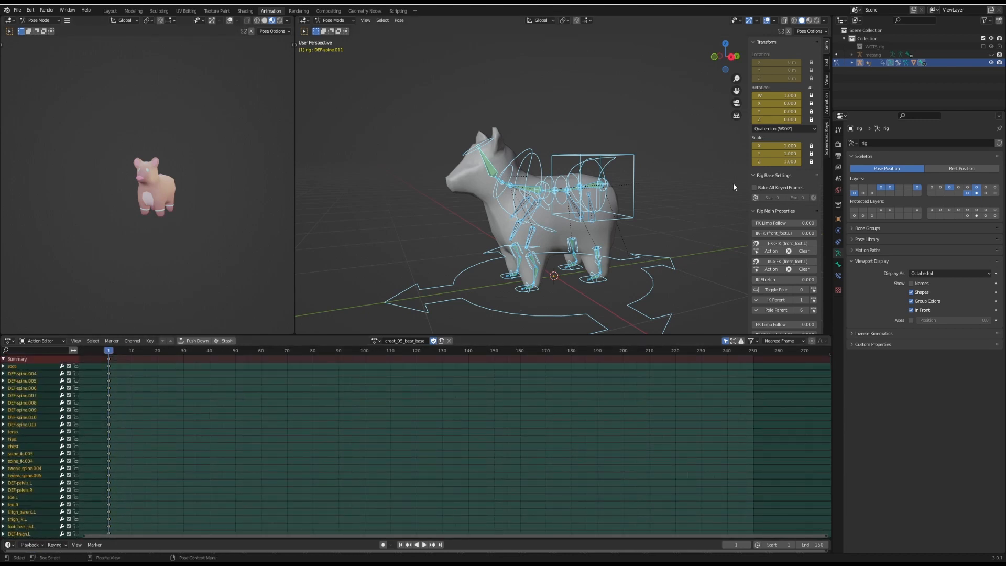
Step: Turn on the Screencast Keys display for the 3D viewport
left_click(827, 151)
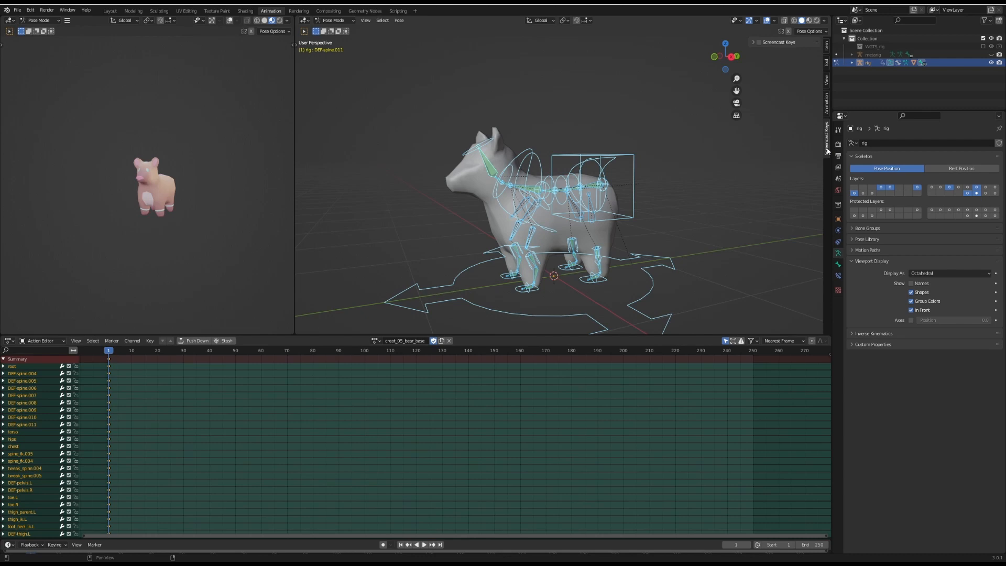
left_click(758, 42)
mouse_move(362, 493)
middle_mouse_down()
mouse_move(364, 447)
mouse_move(357, 497)
middle_mouse_up()
scroll(360, 487, "down", 1)
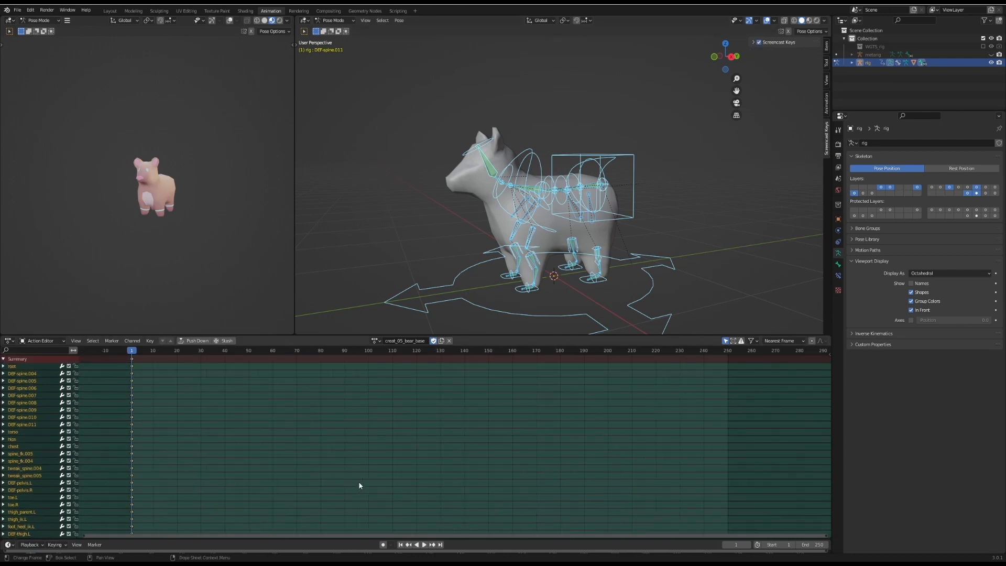
scroll(508, 212, "up", 3)
scroll(509, 212, "down", 3)
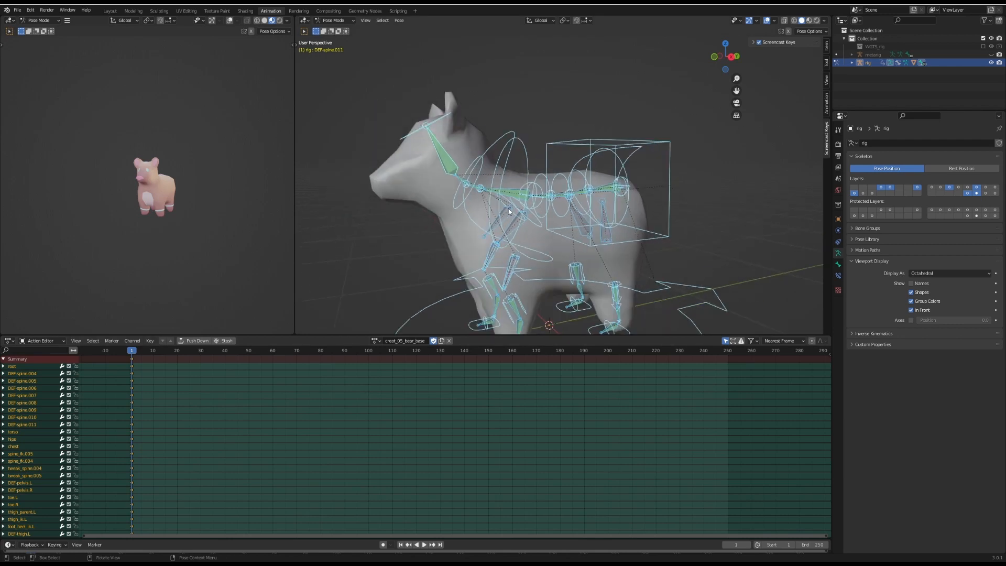
left_click(754, 43)
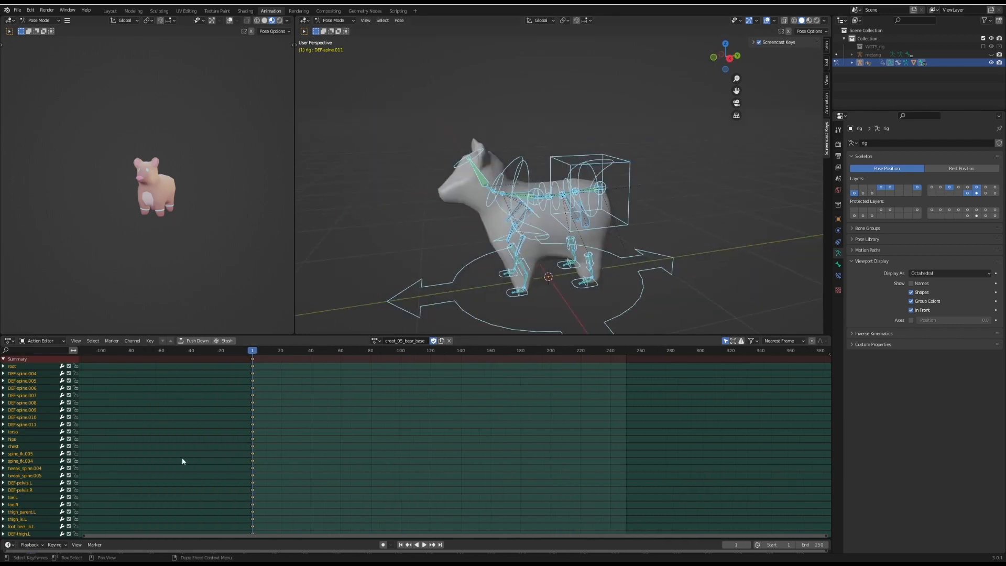
Step: Give the viewports more height by shrinking the Action Editor, and duplicate the creat_05_bear_base action
scroll(181, 459, "up", 4)
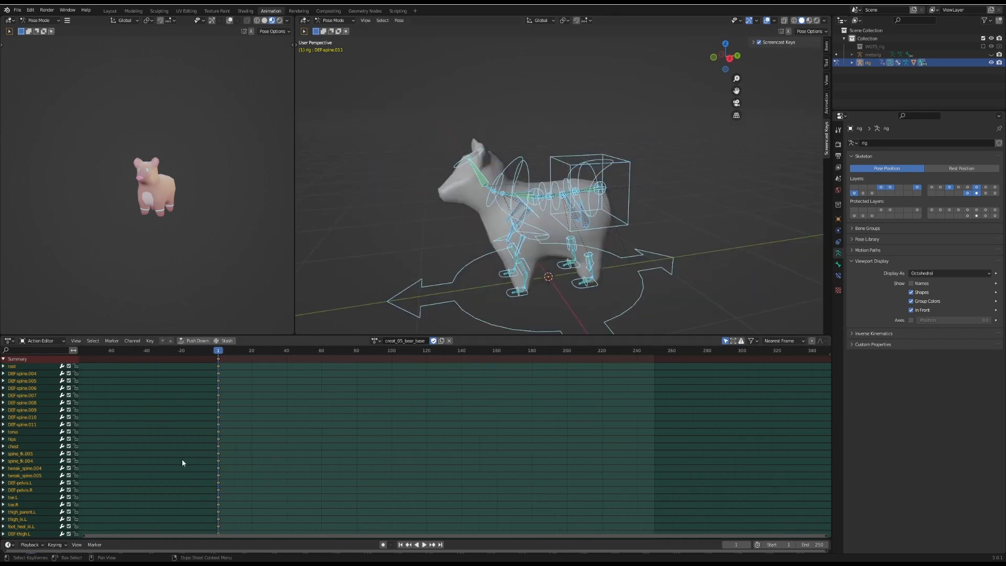
mouse_move(151, 514)
middle_mouse_down()
mouse_move(169, 504)
mouse_move(166, 518)
middle_mouse_up()
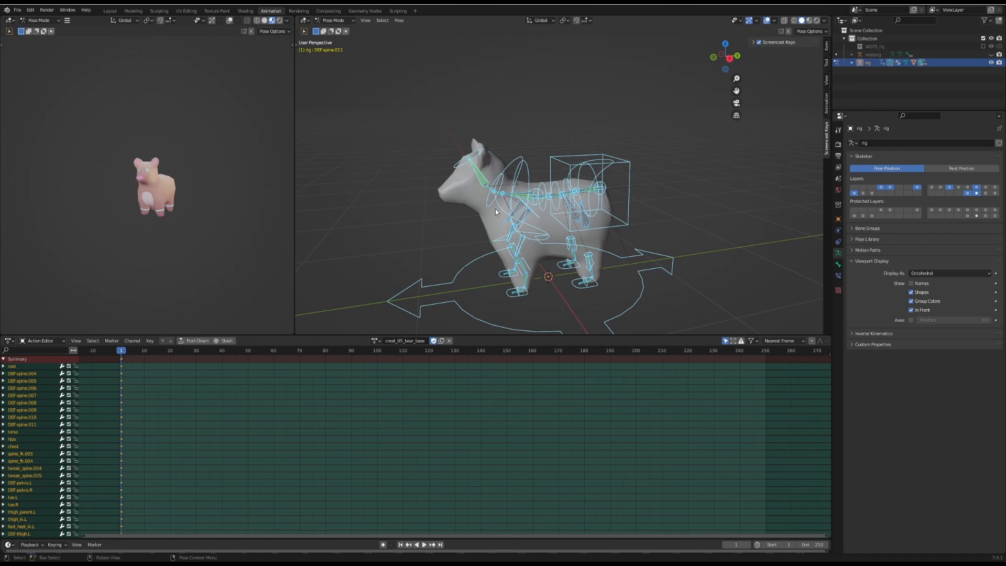
middle_click_drag(463, 231, 460, 212)
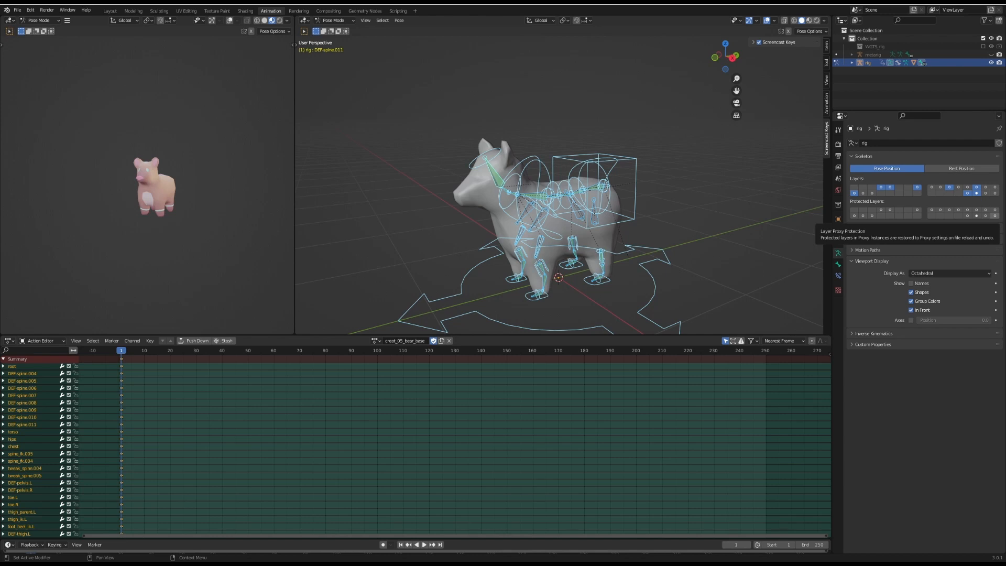
left_click_drag(440, 336, 440, 367)
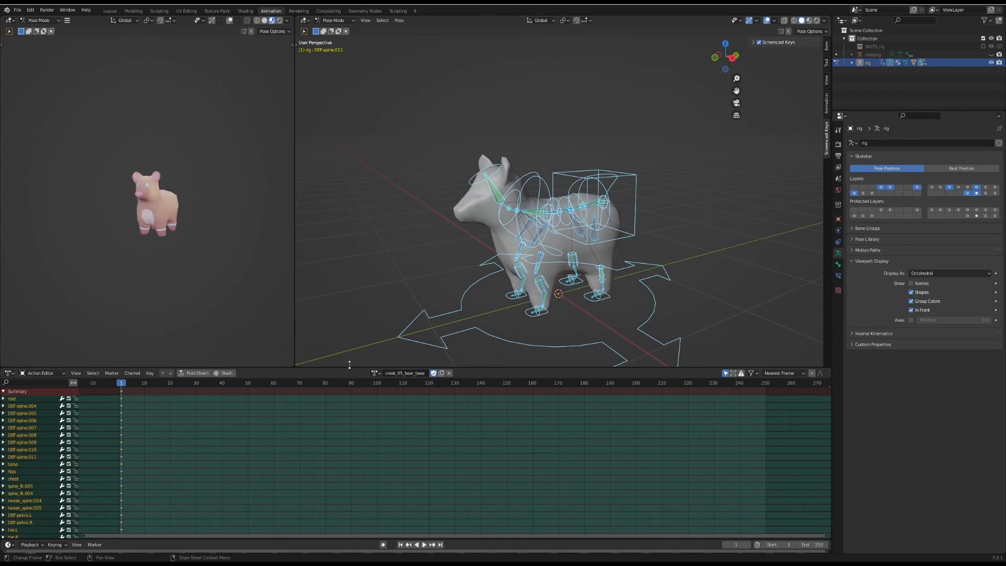
left_click(441, 373)
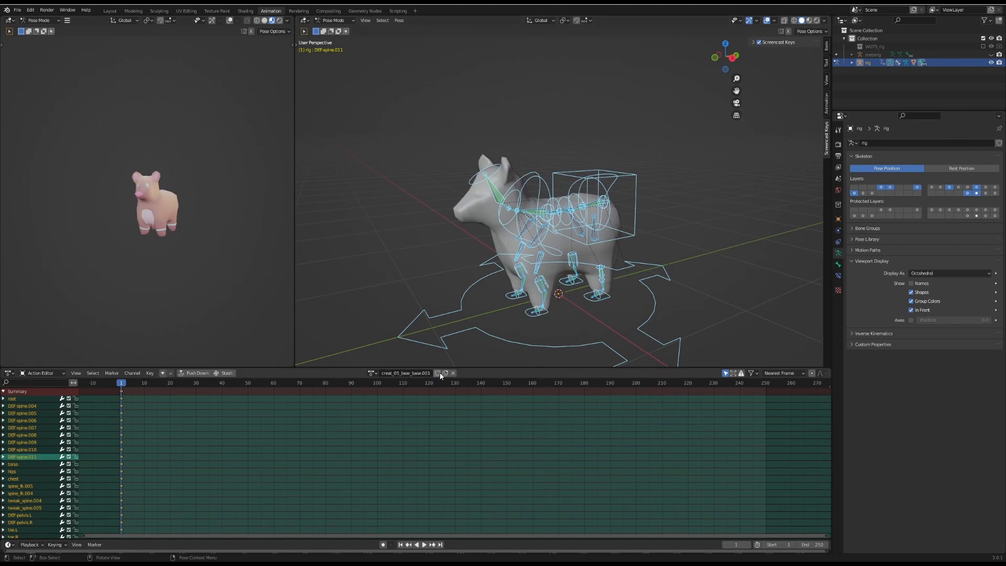
Step: Rename the duplicated action creat_05_bear_idle and turn on its Fake User
double_click(425, 373)
key("Right")
key("BackSpace")
key("BackSpace")
key("BackSpace")
key("BackSpace")
key("BackSpace")
key("BackSpace")
key("BackSpace")
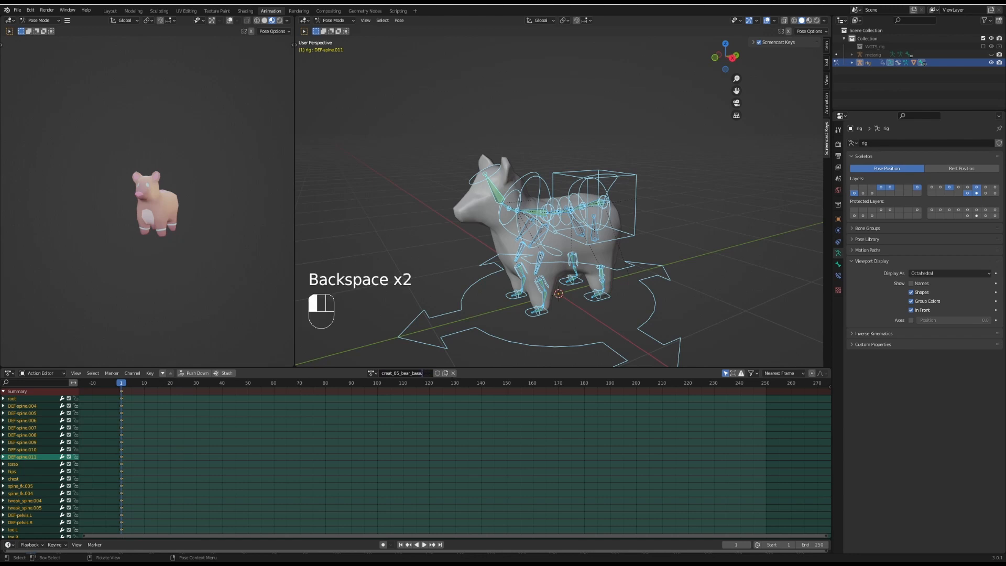
key("BackSpace")
type("idle")
key("ctrl")
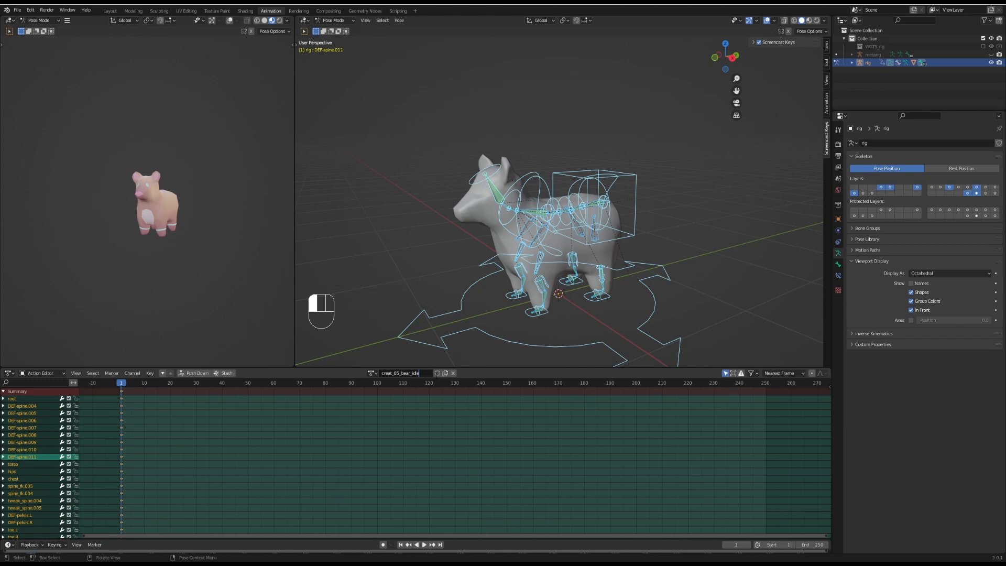
key("Return")
left_click(435, 374)
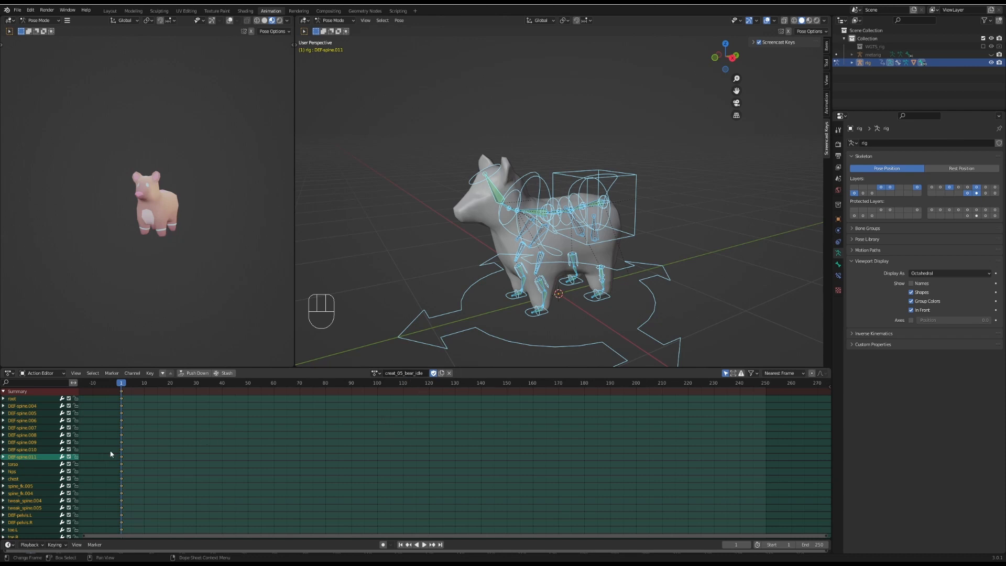
Step: Delete all keyframes from the creat_05_bear_idle action
middle_click_drag(174, 443, 210, 463)
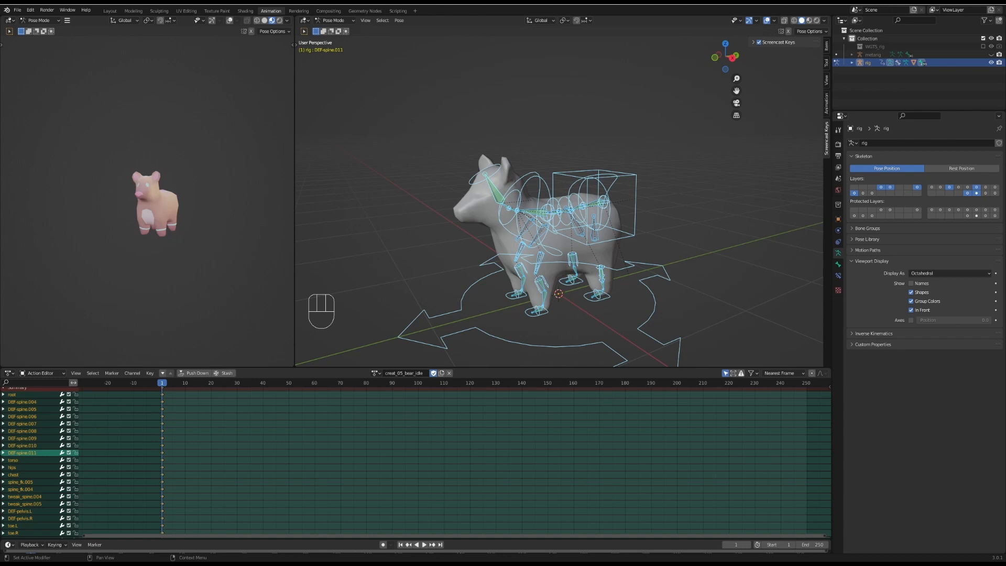
key("a")
key("a")
key("a")
key("a")
key("a")
key("x")
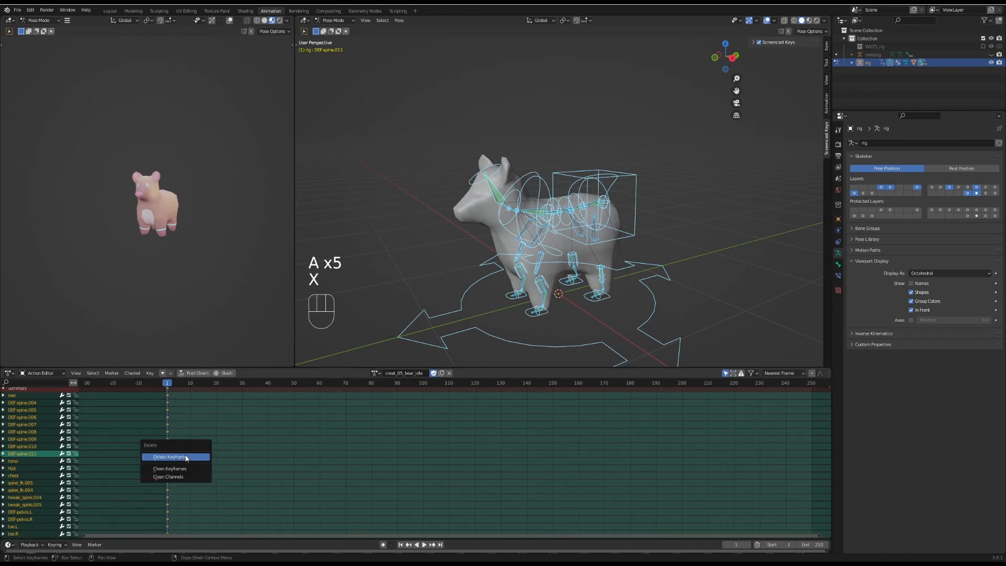
left_click(186, 457)
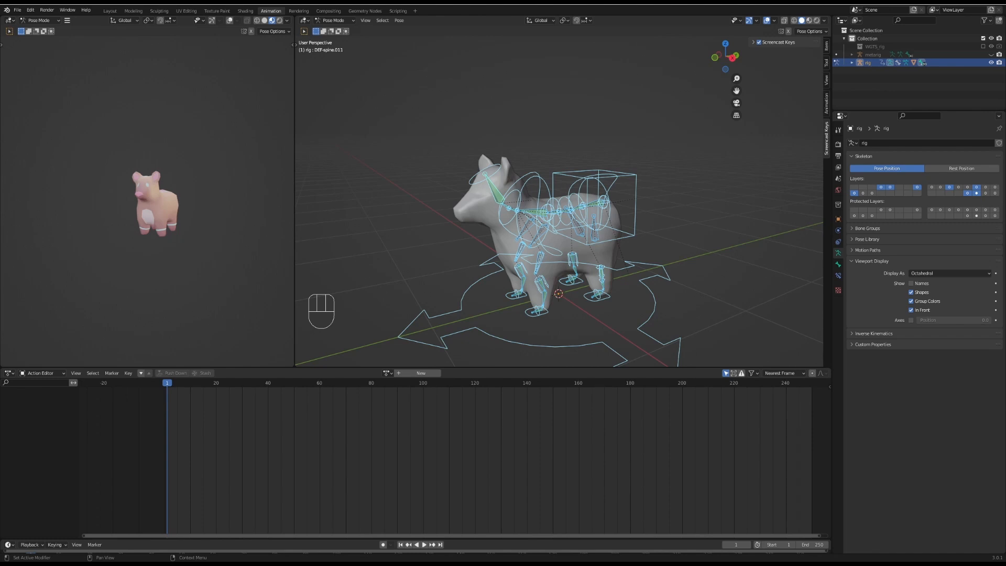
Step: Assign the creat_05_bear_idle action back to the rig, checking the creat_05_bear_base action's keys in between
left_click(386, 373)
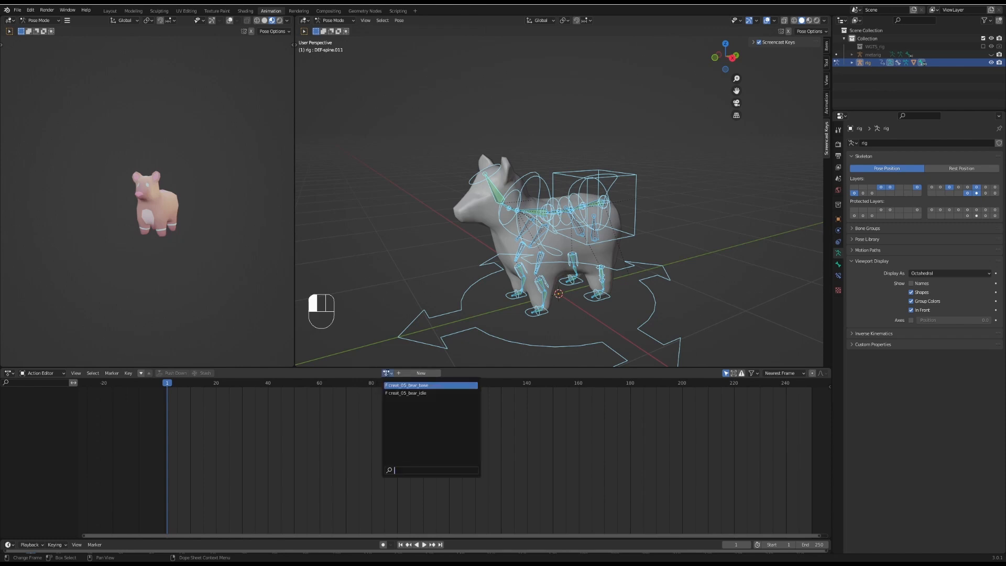
left_click(414, 392)
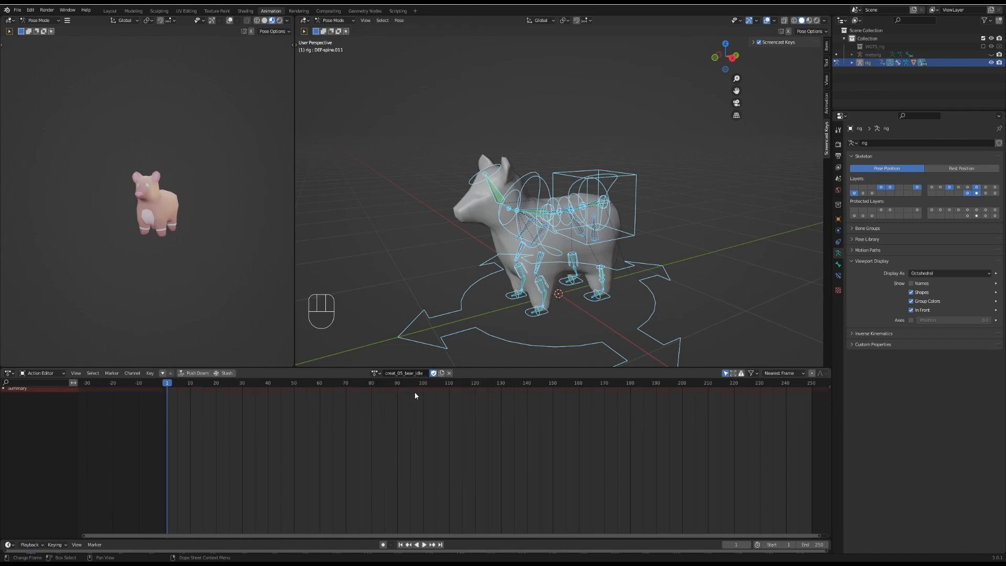
left_click(376, 373)
left_click(384, 387)
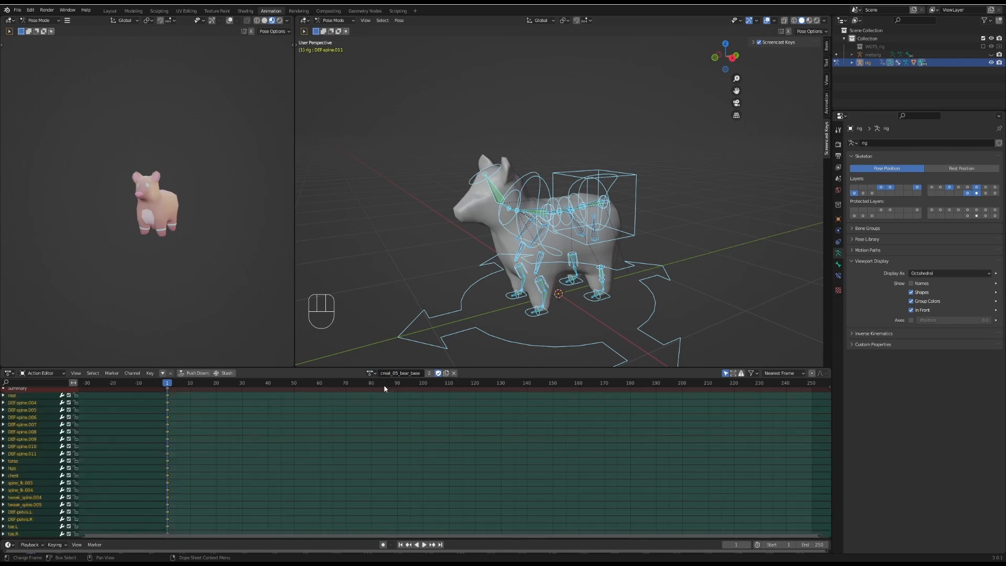
left_click(370, 373)
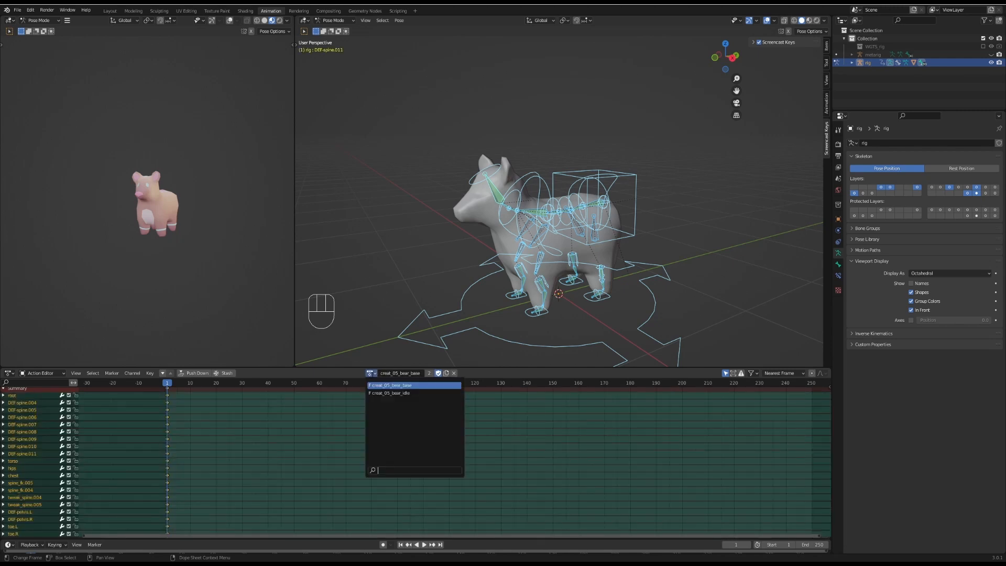
left_click(386, 394)
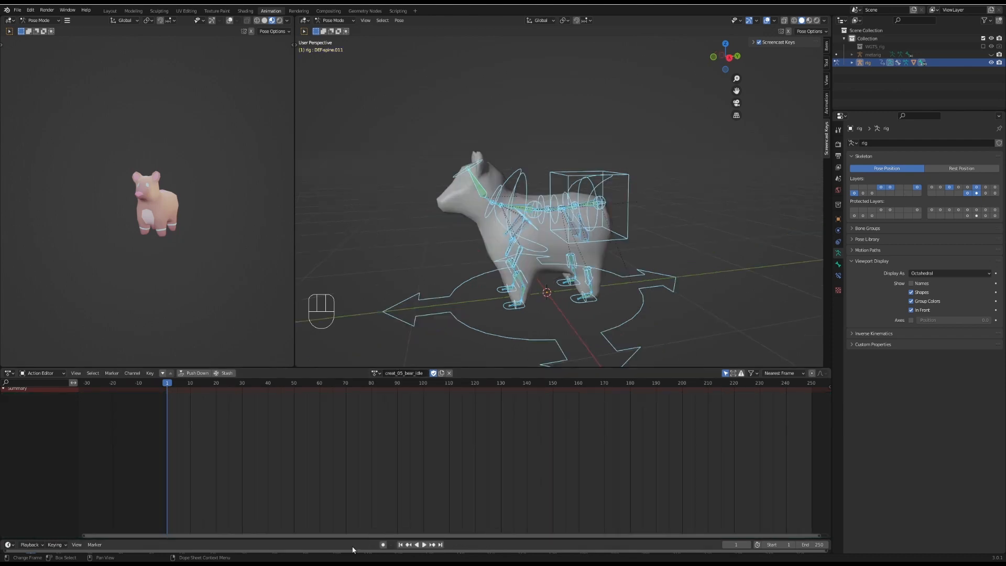
Step: Turn on Auto Keying and insert a Location, Rotation & Scale keyframe on frame 1 for the four foot IK, torso, hips, chest, neck and head controls
left_click(383, 545)
left_click(509, 310)
key("shift")
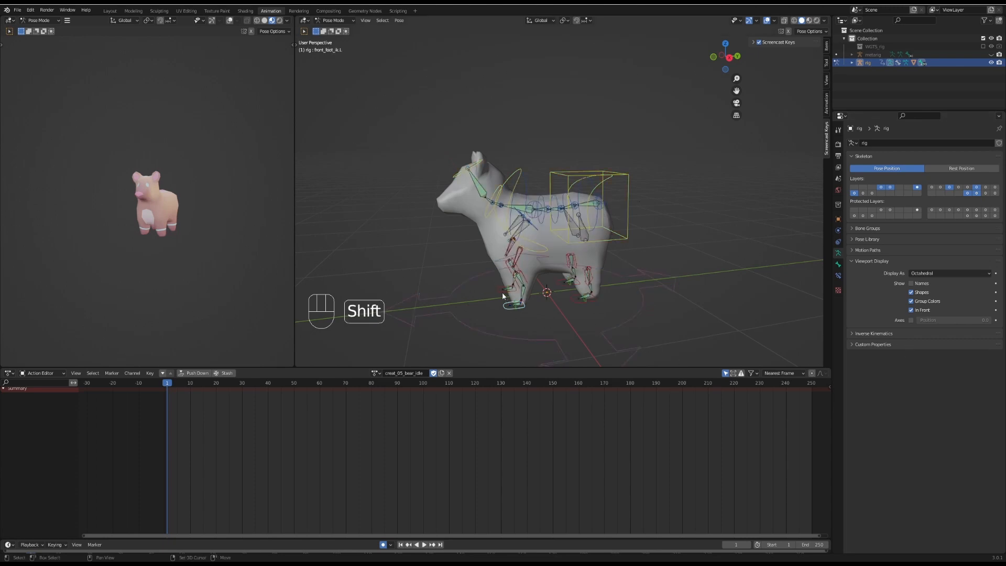
left_click(568, 286, "shift")
left_click(582, 303, "shift")
left_click(628, 237, "shift")
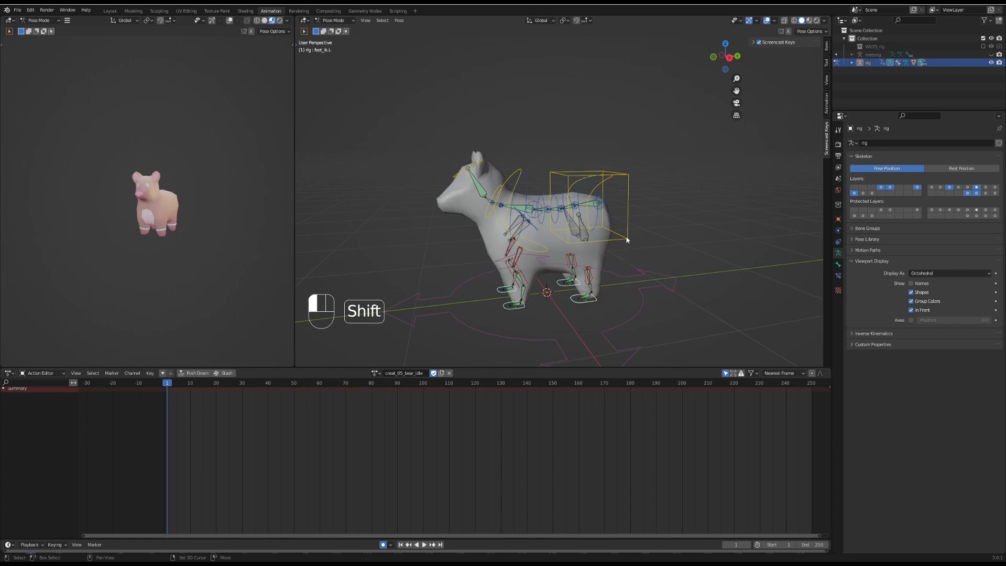
left_click(597, 188, "shift")
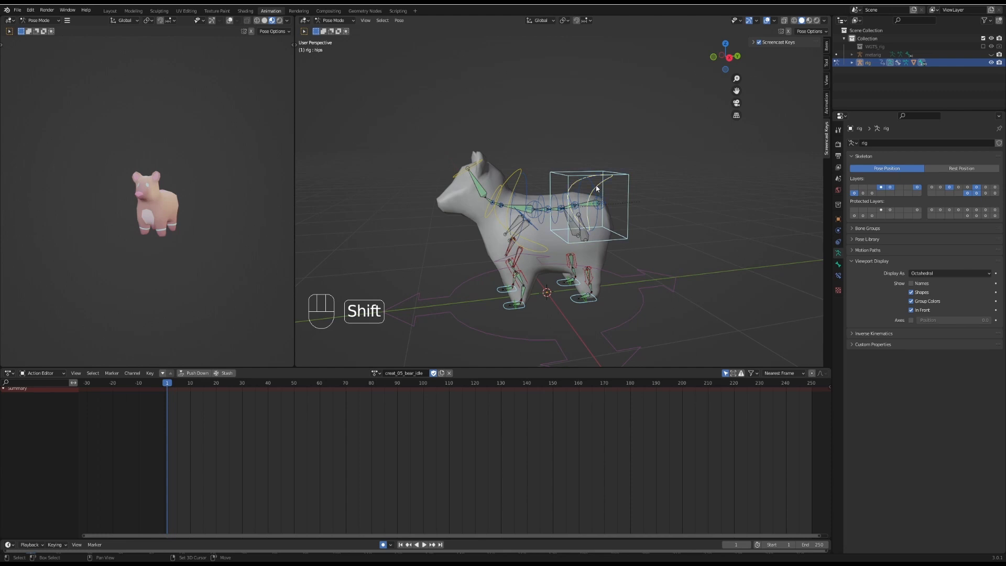
left_click(516, 186, "shift")
left_click(498, 192, "shift")
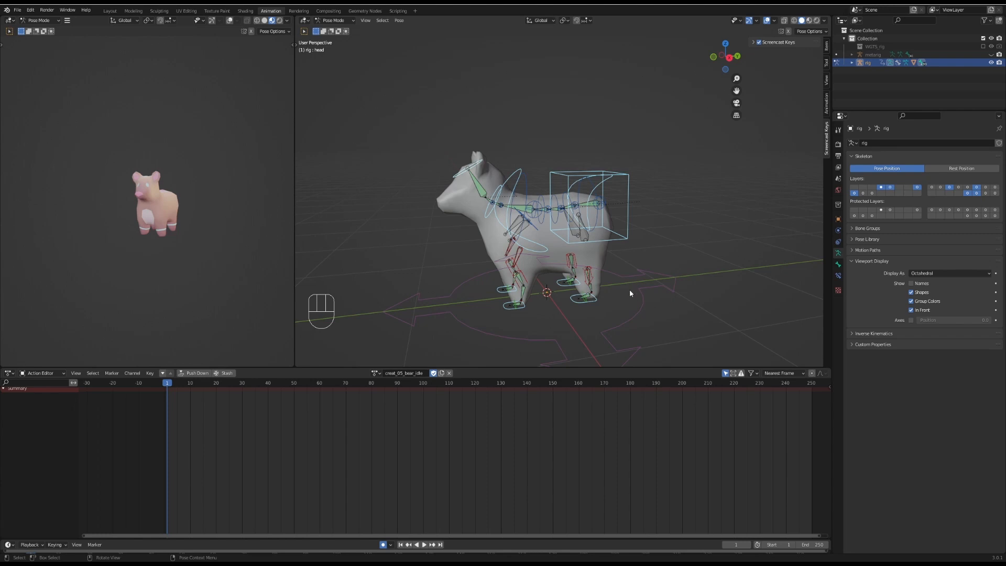
key("i")
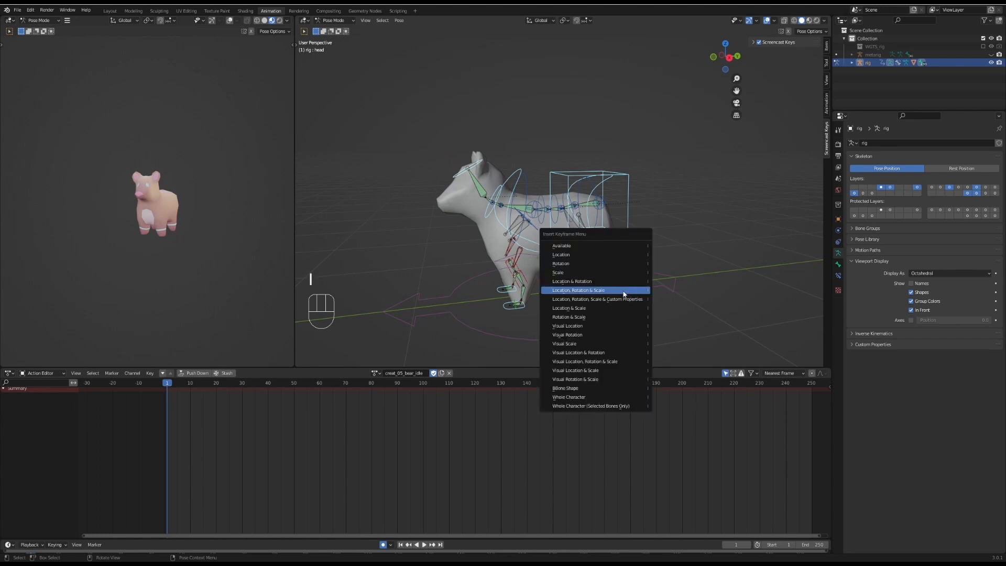
left_click(631, 291)
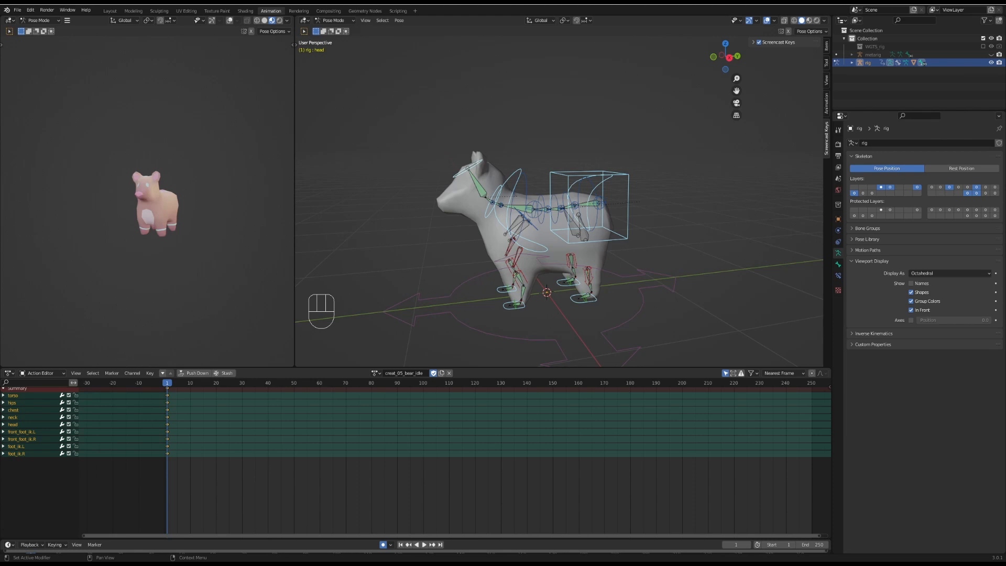
Step: Duplicate the idle action's frame 1 keyframes for all keyed controls to frame 200
middle_click_drag(226, 435, 224, 438)
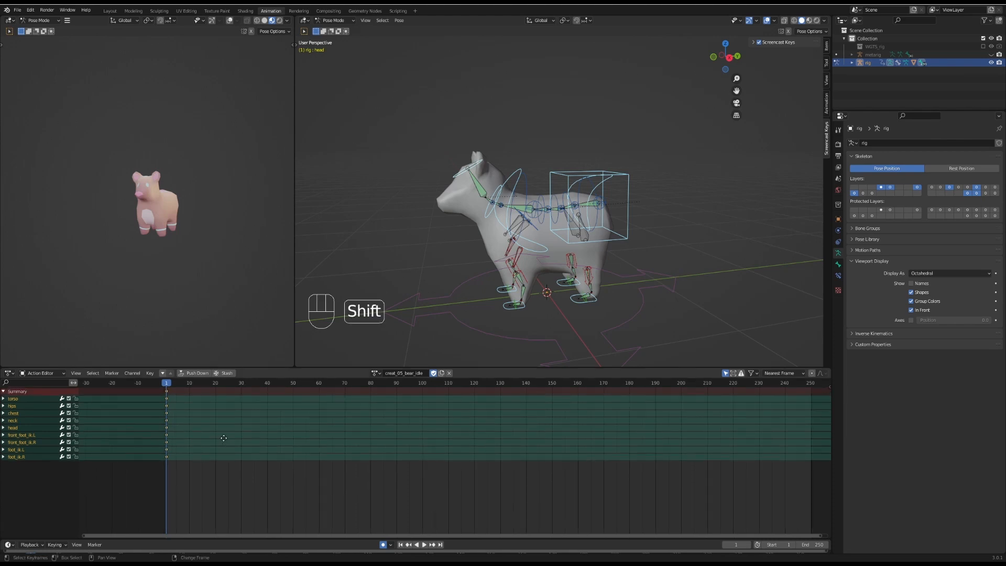
key("shift+d")
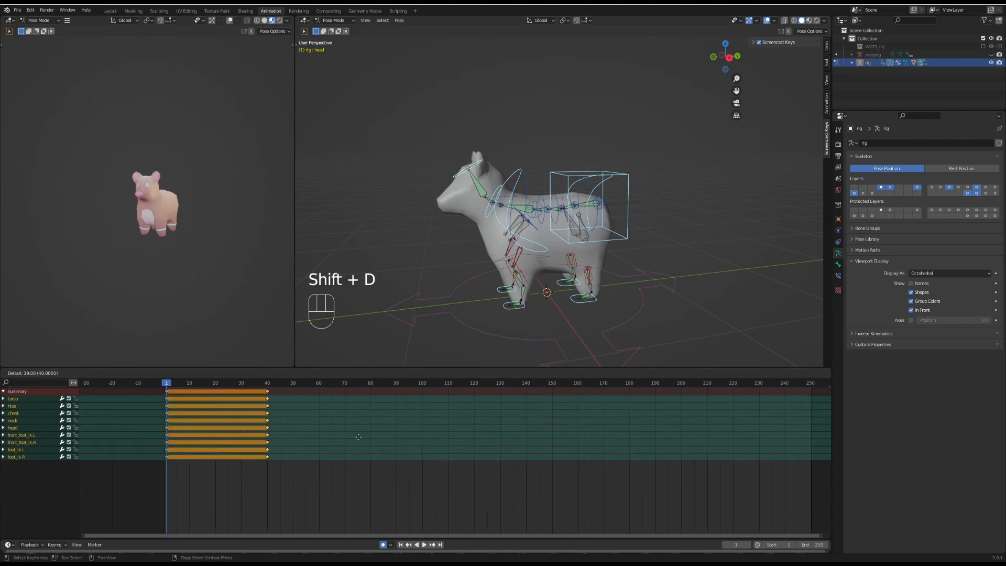
left_click(739, 444)
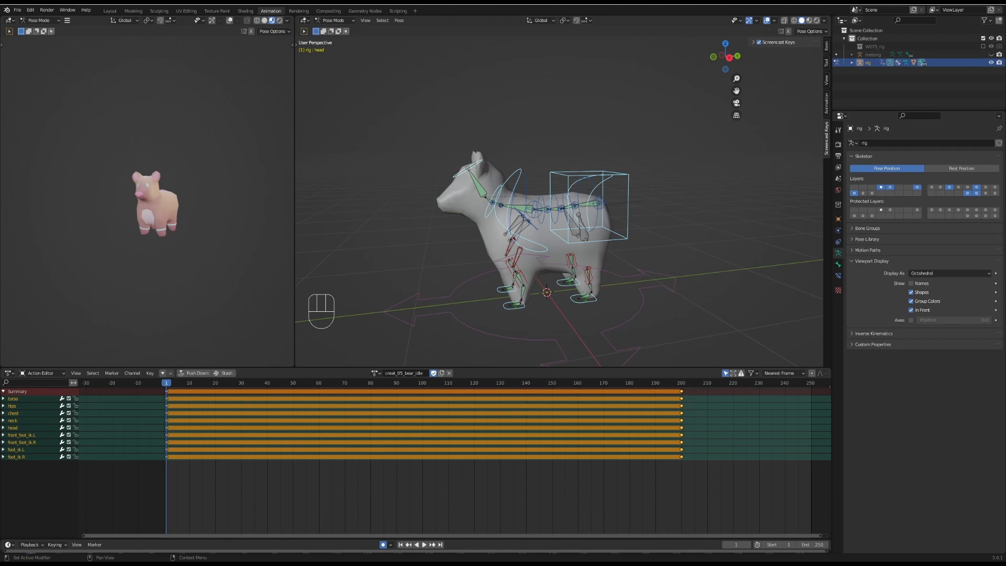
Step: Preview the playback from frame 1, set the scene's end frame to 200 and return to frame 1
mouse_move(168, 386)
left_mouse_down()
mouse_move(203, 387)
mouse_move(167, 387)
left_mouse_up()
key("space")
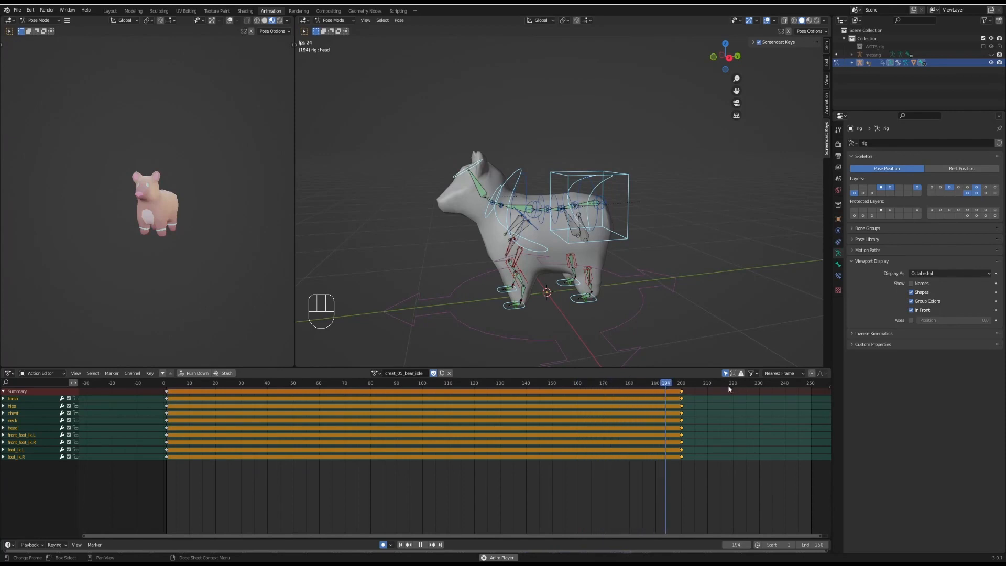
key("space")
left_click(167, 385)
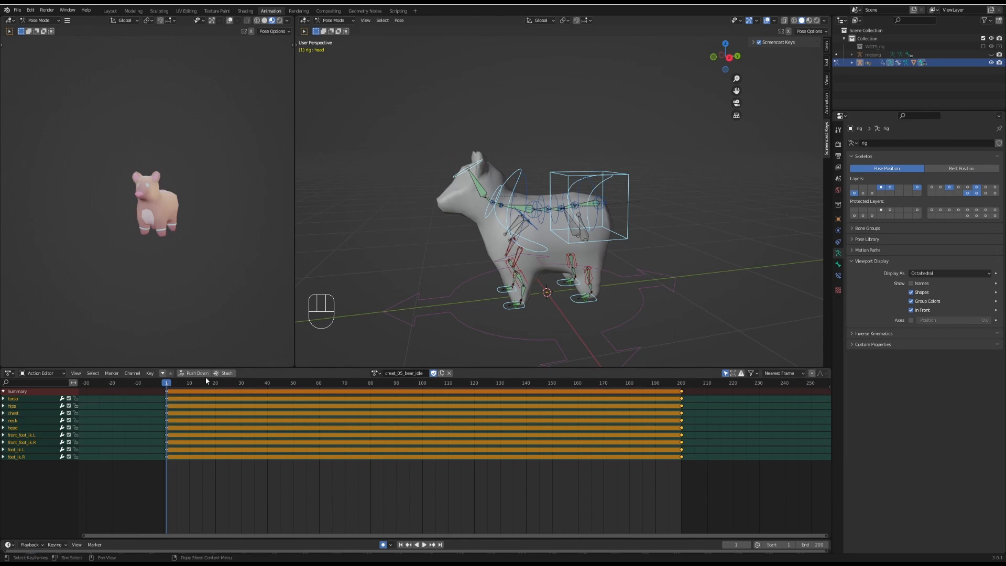
Step: Go to frame 24 and lower the torso control about 0.017 m along the global Z axis
left_click(168, 385)
mouse_move(168, 386)
left_mouse_down()
mouse_move(211, 388)
mouse_move(167, 393)
left_mouse_up()
key("space")
key("space")
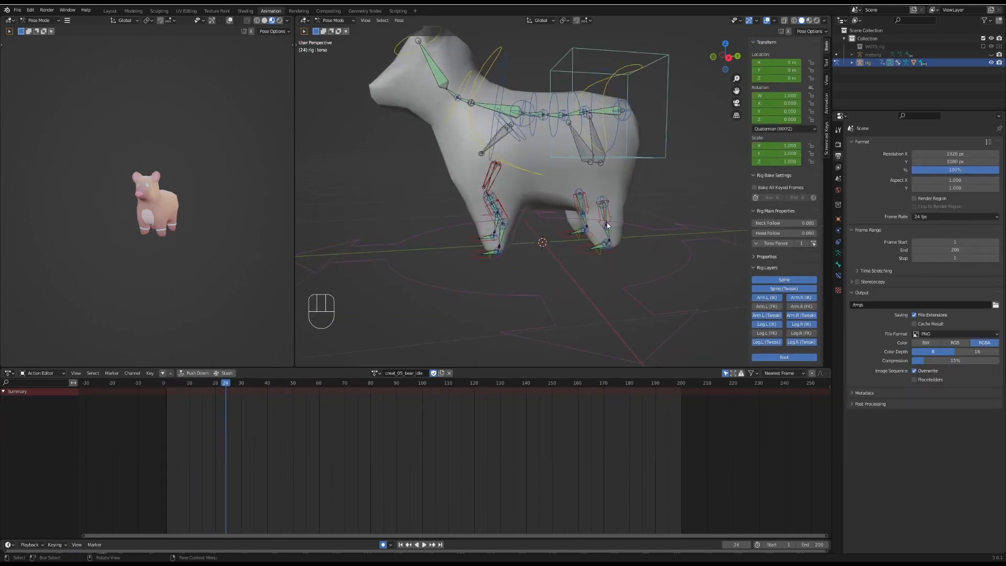
left_click(625, 158)
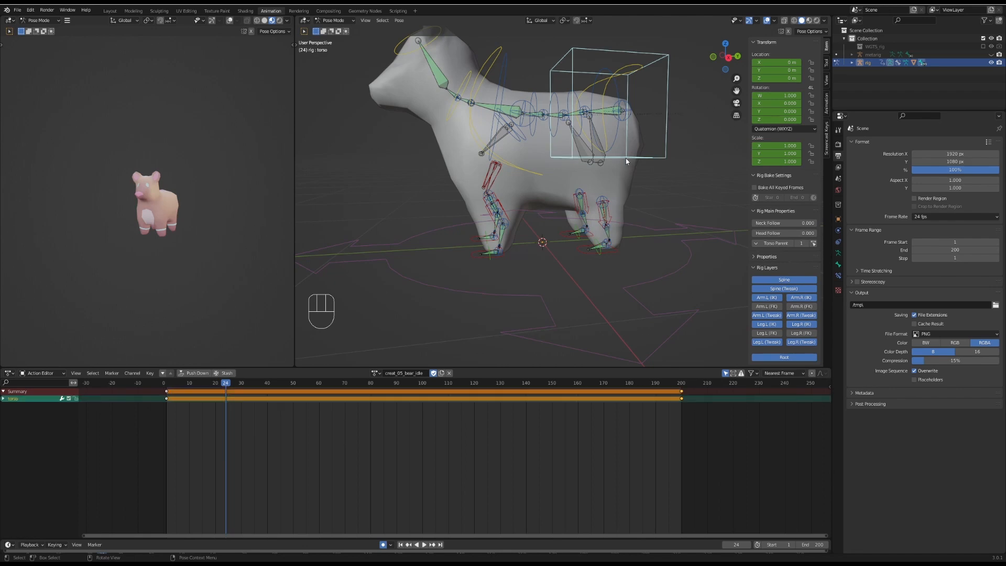
key("g")
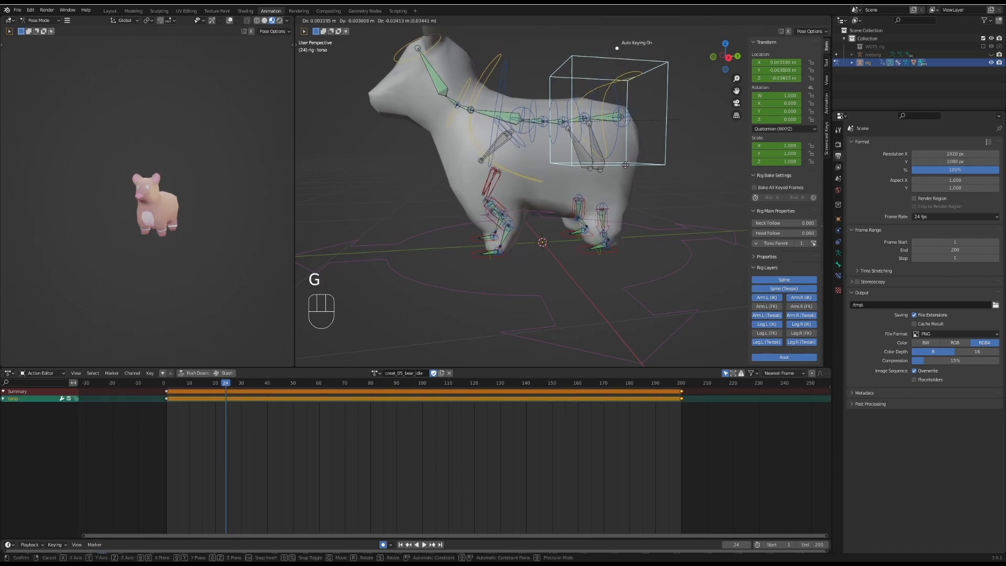
right_click(629, 160)
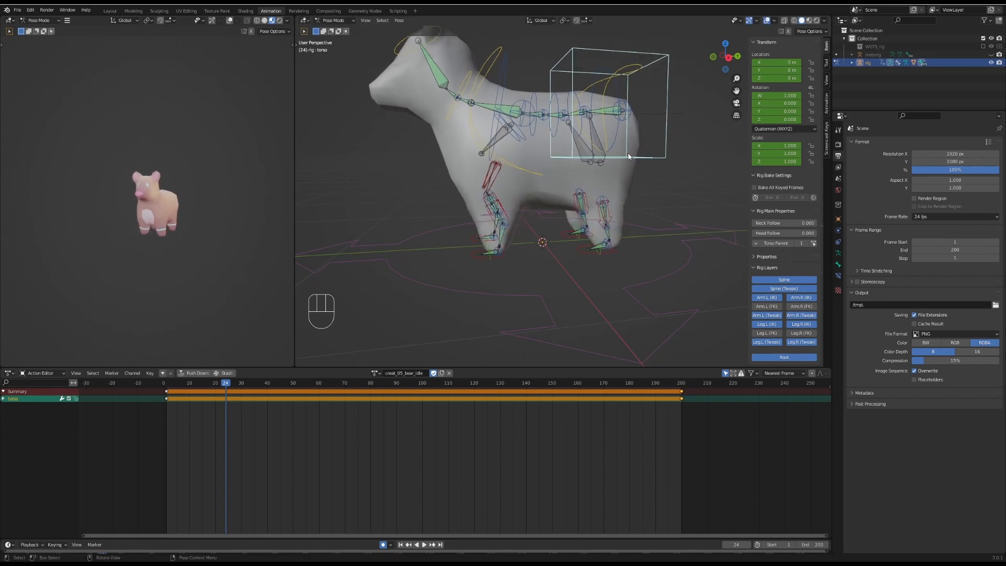
key("g")
right_click(629, 138)
key("g")
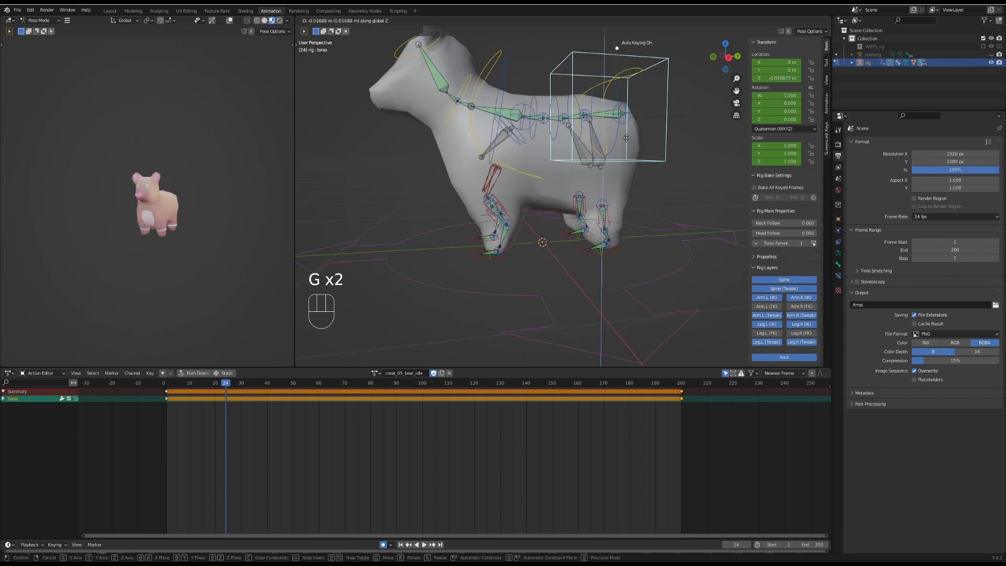
left_click(627, 138)
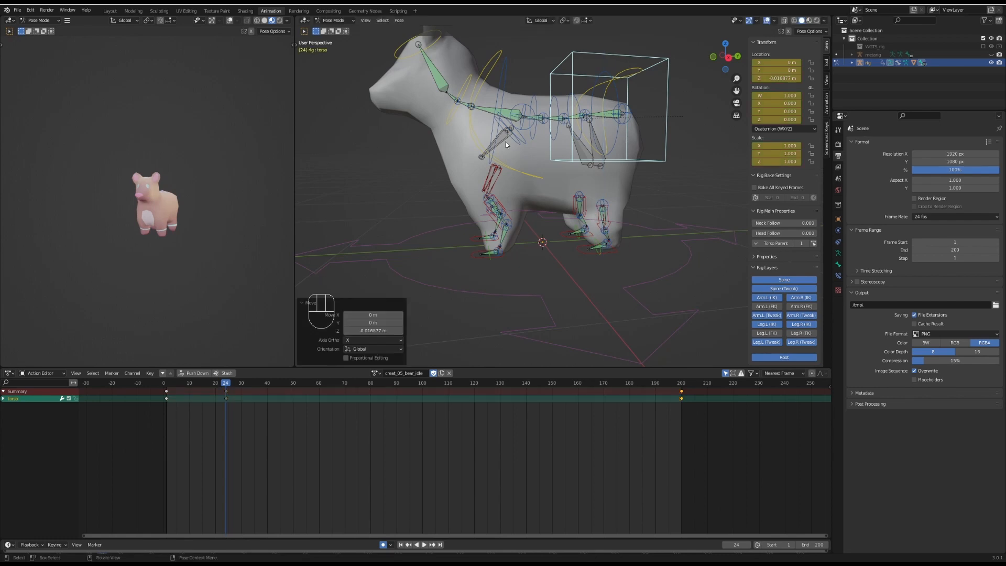
Step: On frame 24, rotate the chest control by about 4° and tilt the head control slightly to follow the lowered body
left_click(477, 137)
key("r")
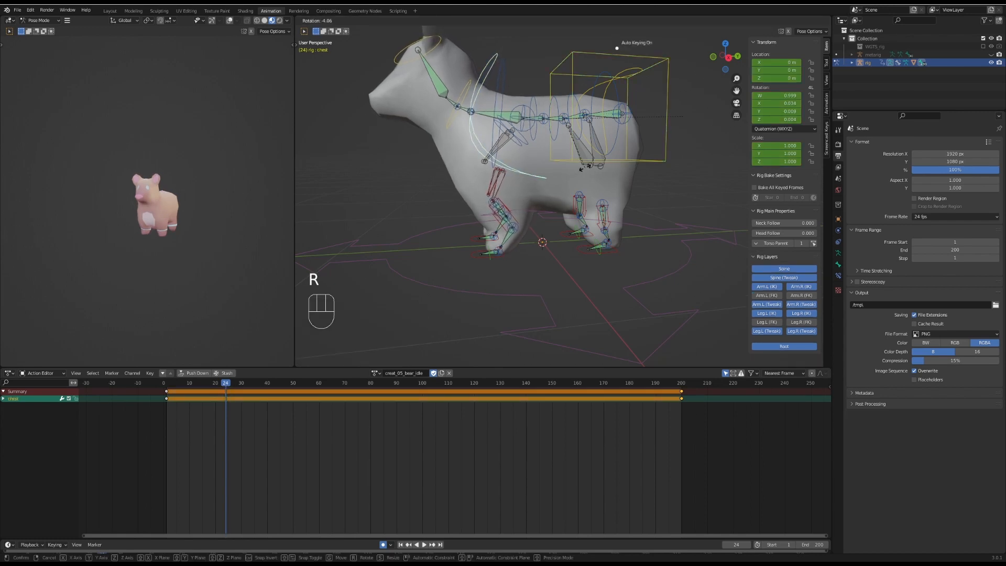
left_click(583, 169)
middle_click_drag(470, 176, 454, 165)
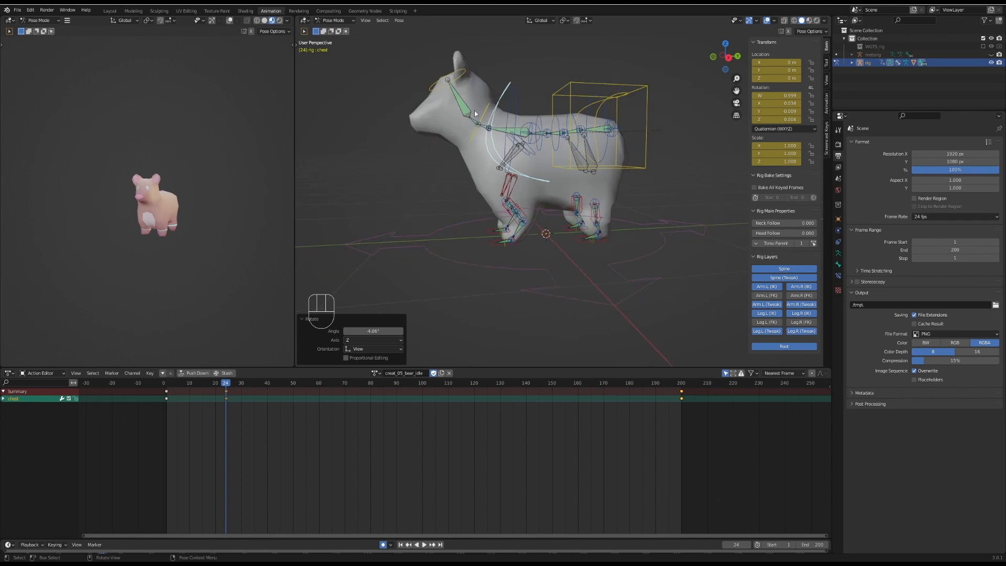
left_click(457, 73)
key("r")
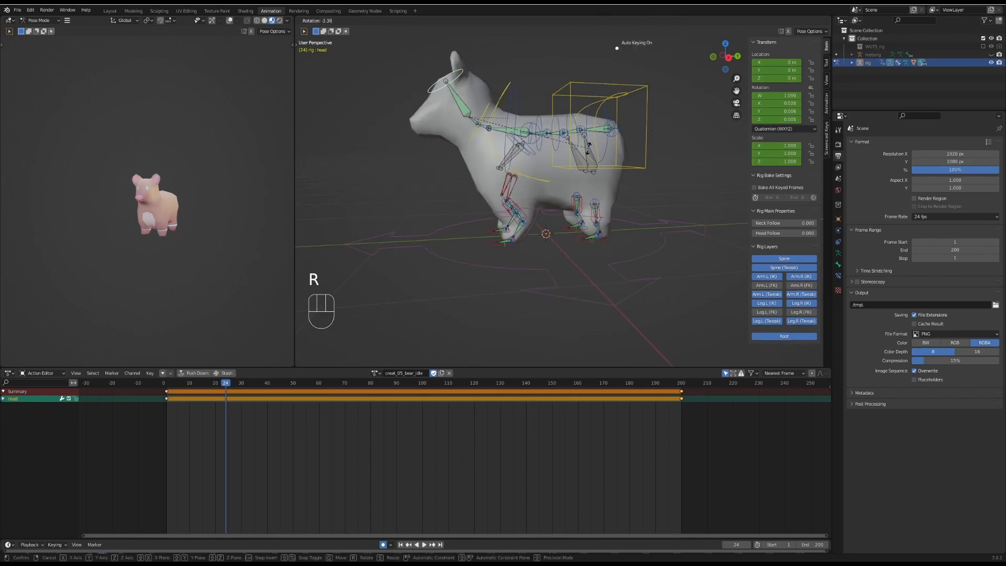
left_click(585, 137)
Step: Copy the frame 1 keyframes of all controls to frame 48 and preview the playback
key("a")
key("a")
key("a")
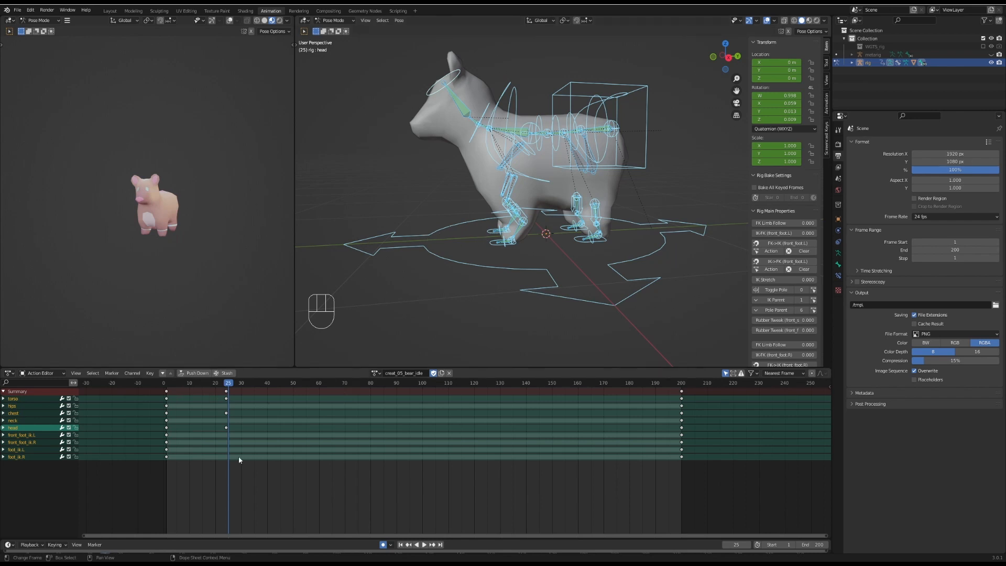
left_click_drag(176, 472, 166, 414)
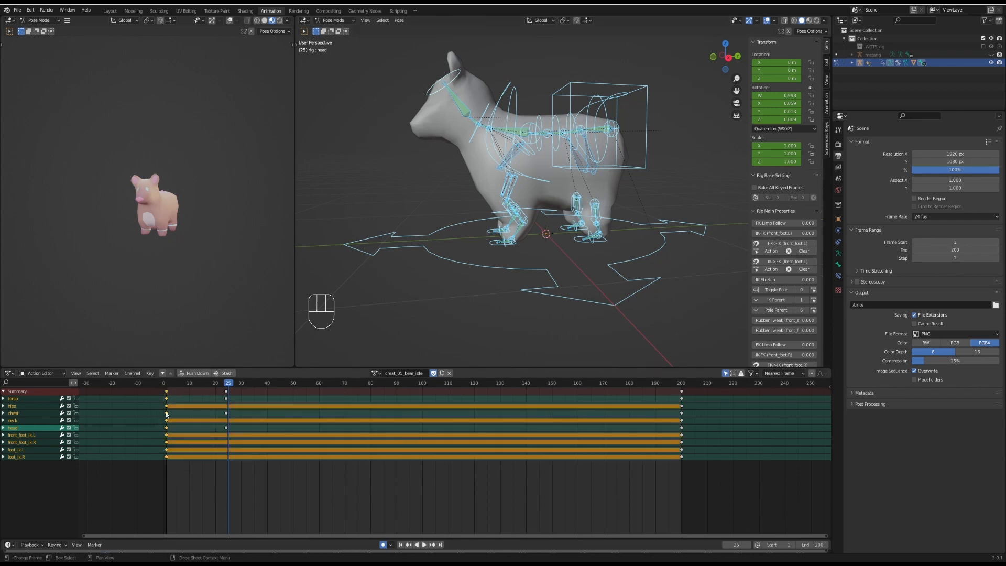
key("ctrl+c")
left_click_drag(228, 394, 287, 391)
key("ctrl+v")
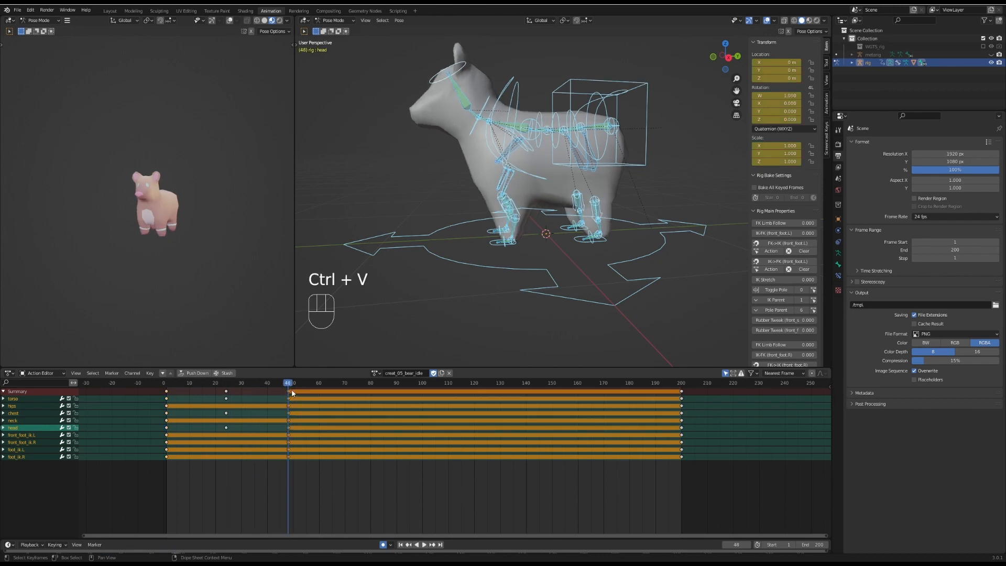
left_click(192, 386)
key("space")
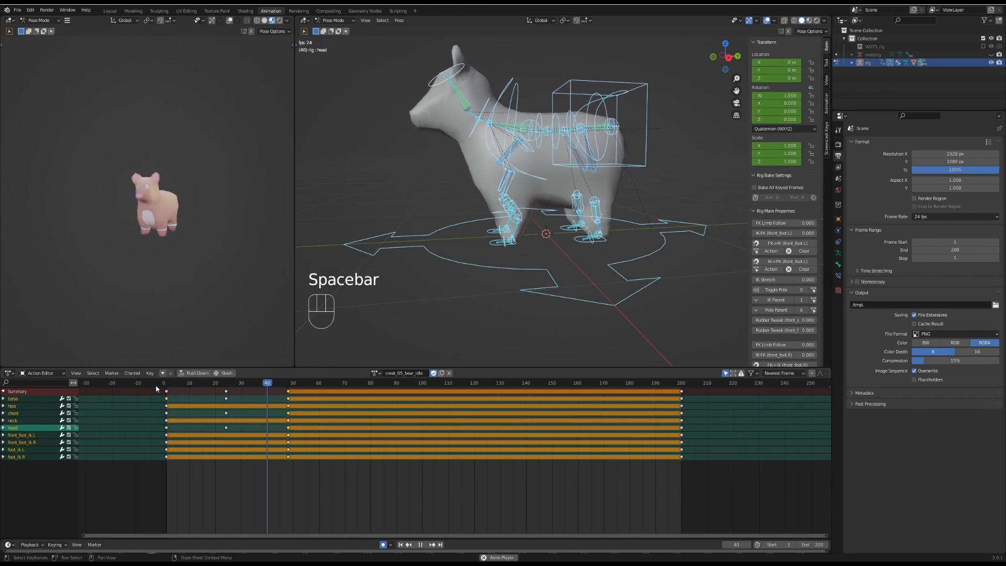
key("space")
Step: Copy the frame 24 keyframes of the torso, chest and head to frame 72 and play the result
key("a")
key("a")
key("b")
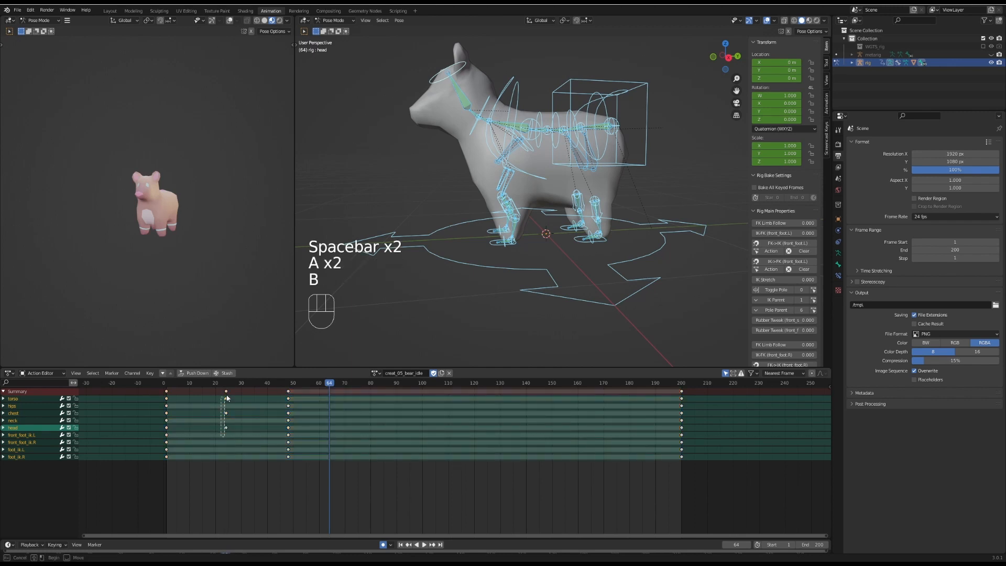
key("ctrl+c")
left_click_drag(221, 435, 350, 391)
key("ctrl+v")
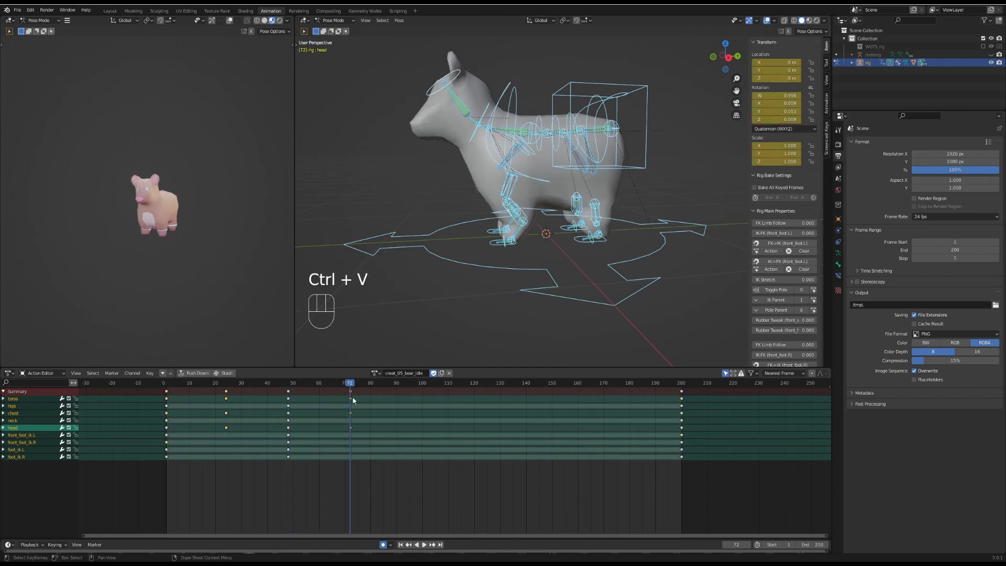
key("space")
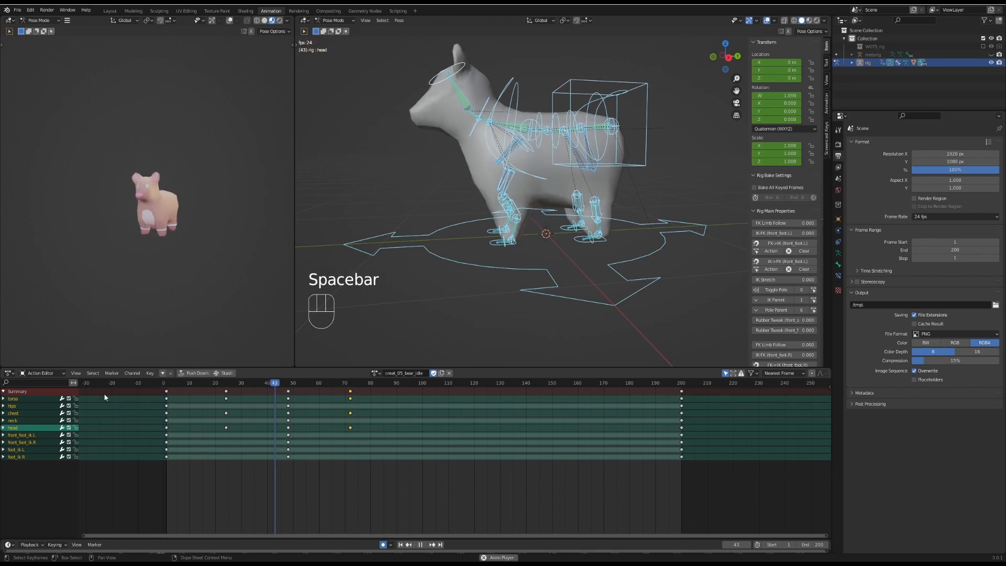
key("space")
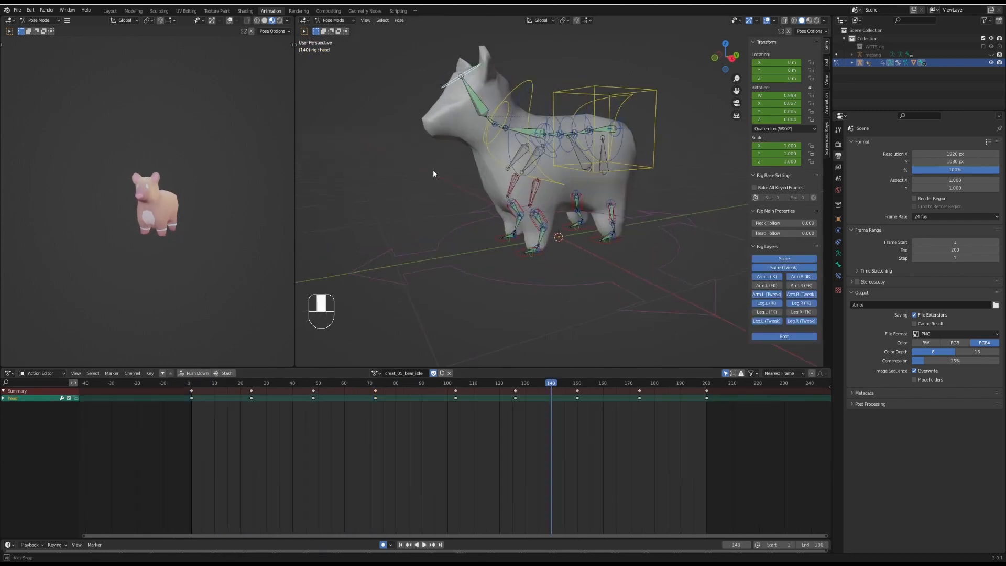
Step: Key the head control on frame 140 and rotate it about 26° to one side on frame 144
middle_click_drag(433, 173, 457, 162)
key("i")
left_click(457, 164)
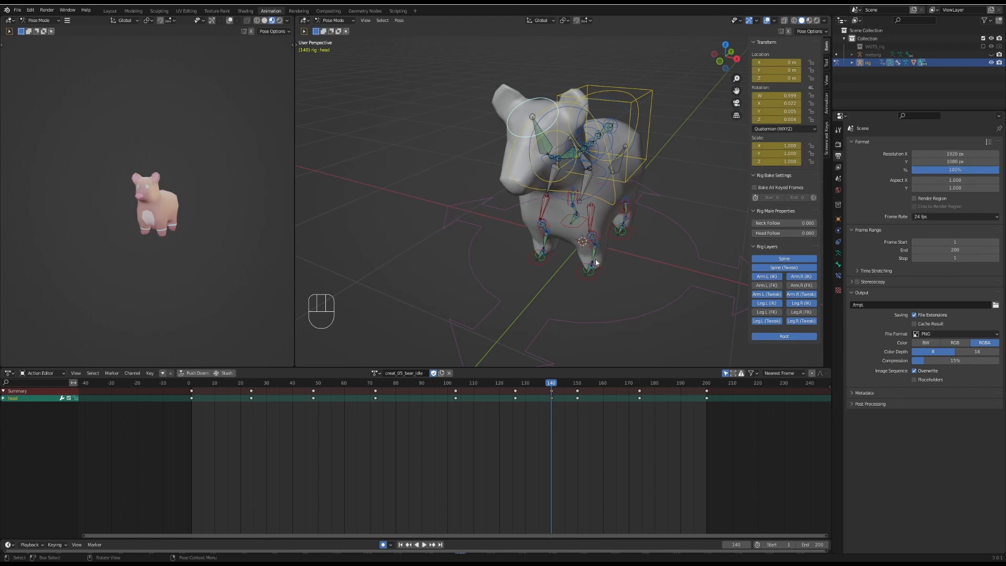
scroll(595, 259, "down", 4, "alt")
key("r")
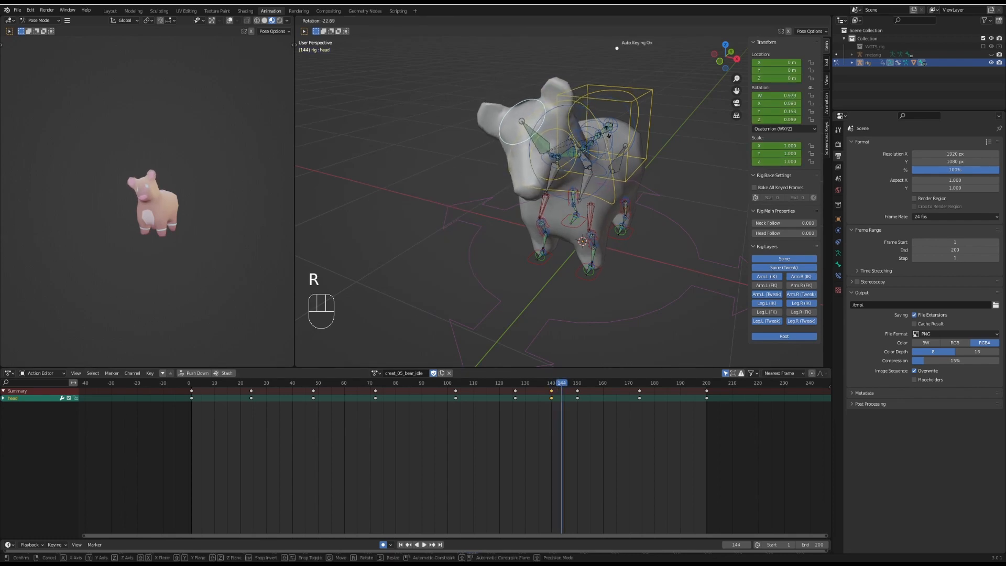
left_click(608, 135)
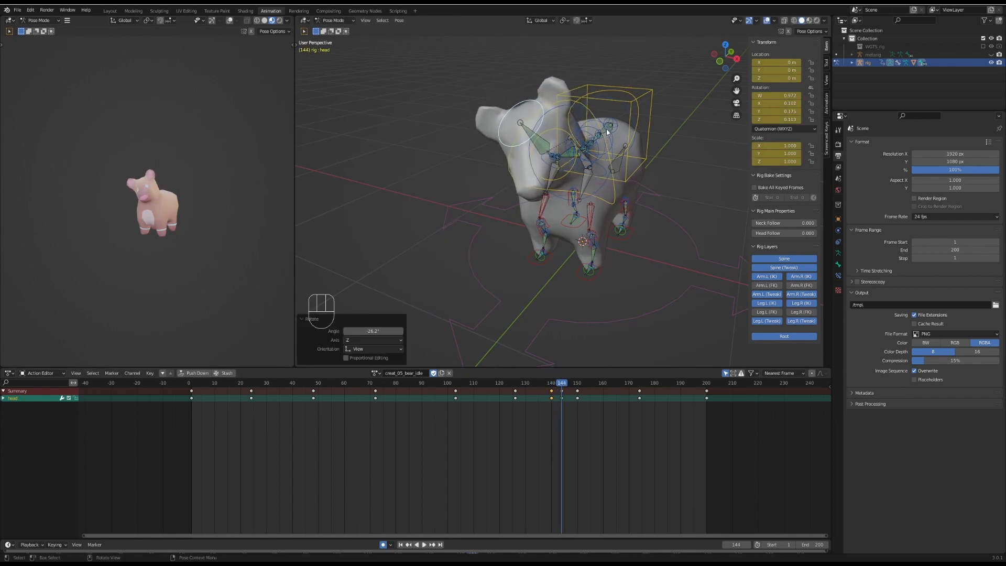
Step: Rotate the head control to the opposite side on frame 148 to continue the head shake
left_click(570, 381)
key("r")
right_click(614, 235)
middle_click_drag(614, 235, 653, 261)
key("r")
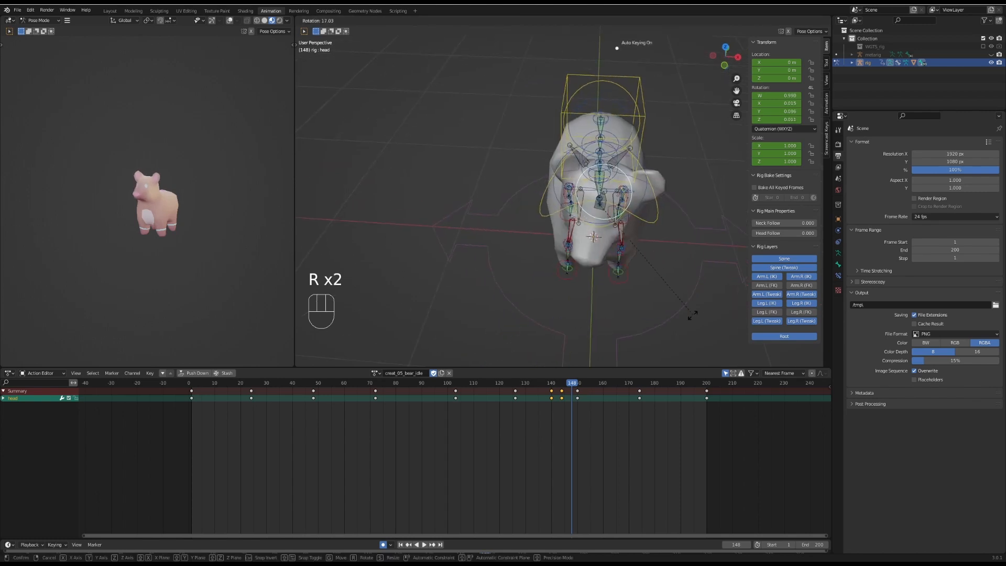
left_click(662, 329)
middle_click_drag(664, 313, 639, 309)
Step: Delete the head's keyframe on frame 150 and rotate the head back to the first side on frame 152
left_click_drag(576, 383, 582, 388)
left_click(578, 399)
key("x")
left_click(578, 403)
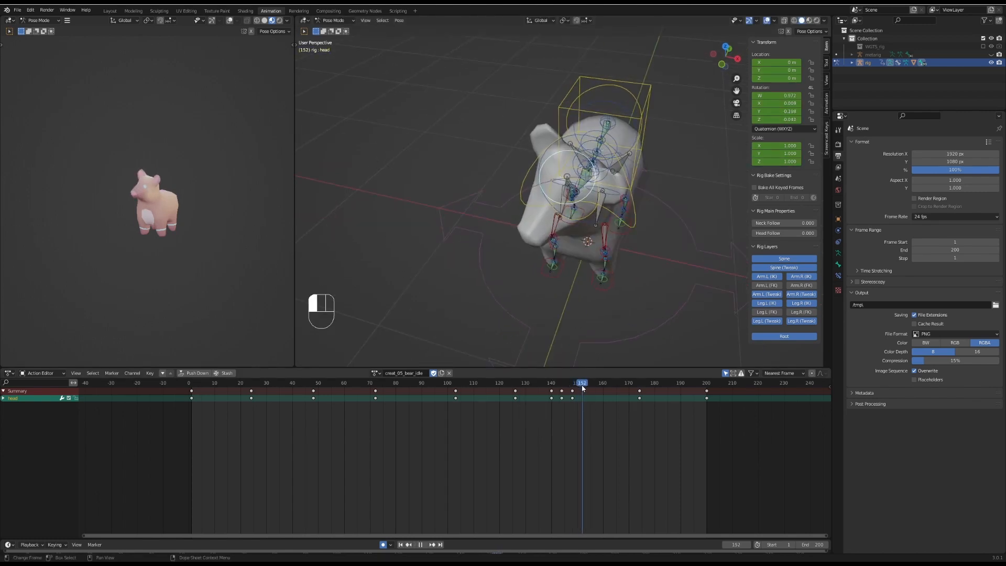
middle_click_drag(621, 258, 650, 262)
key("r")
left_click(698, 217)
left_click_drag(583, 387, 590, 388)
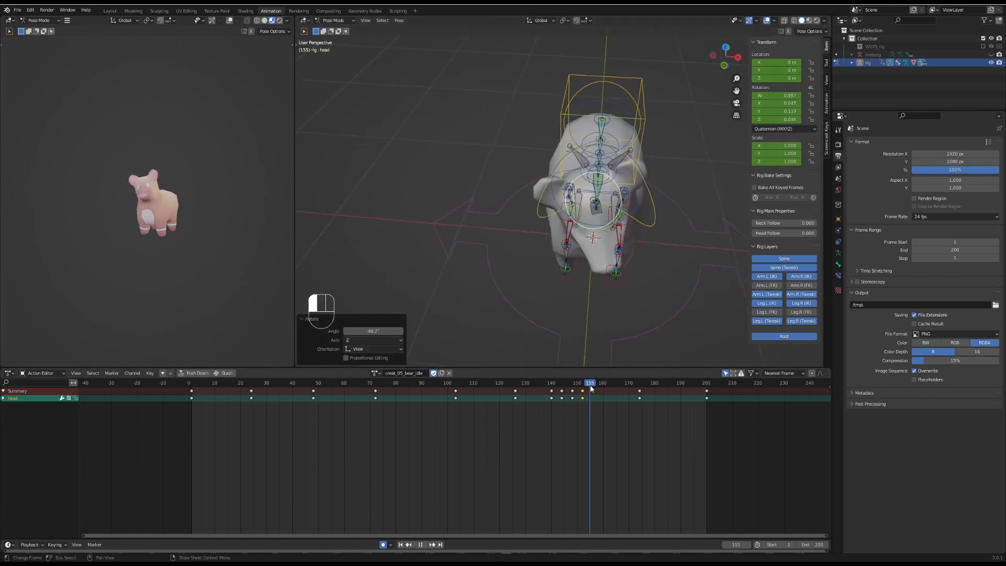
Step: Play back the idle animation, check it from the side in the preview view, and save the file
key("space")
key("space")
key("space")
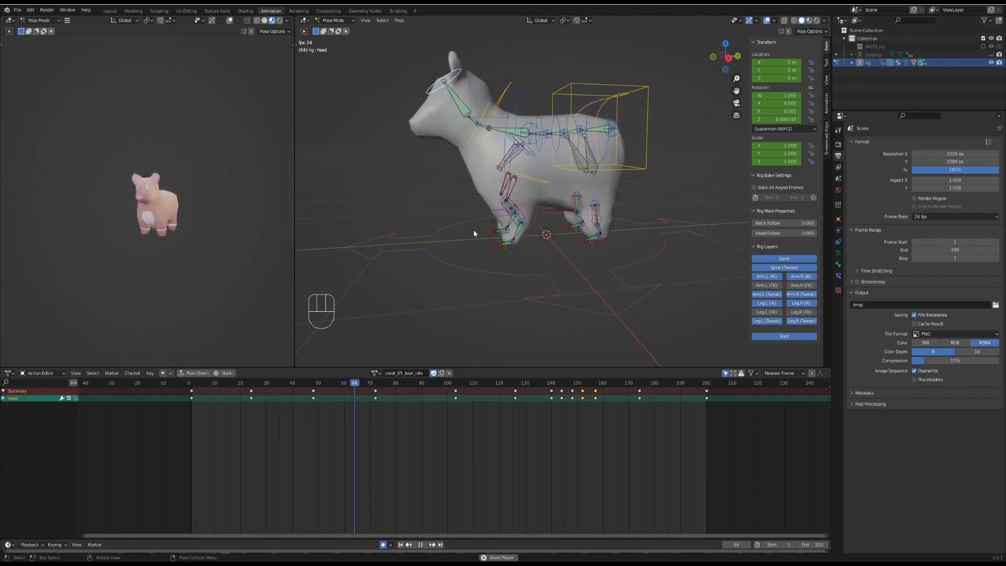
middle_click_drag(236, 246, 198, 251)
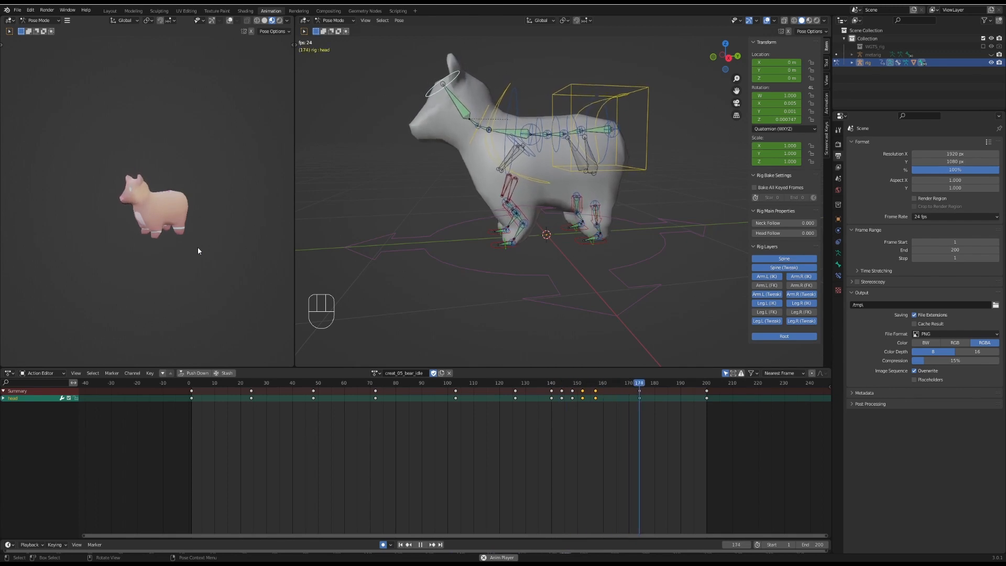
key("ctrl+s")
middle_click_drag(477, 191, 537, 202, "shift")
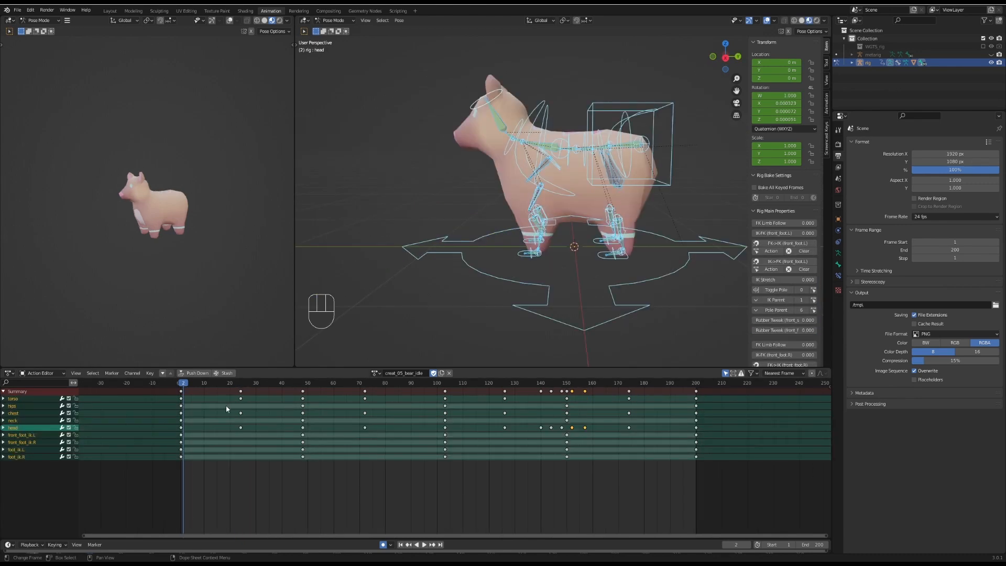
Step: Duplicate the idle action, rename the copy creat_05_bear_walk and turn on its fake user
left_click(440, 373)
left_click(406, 373)
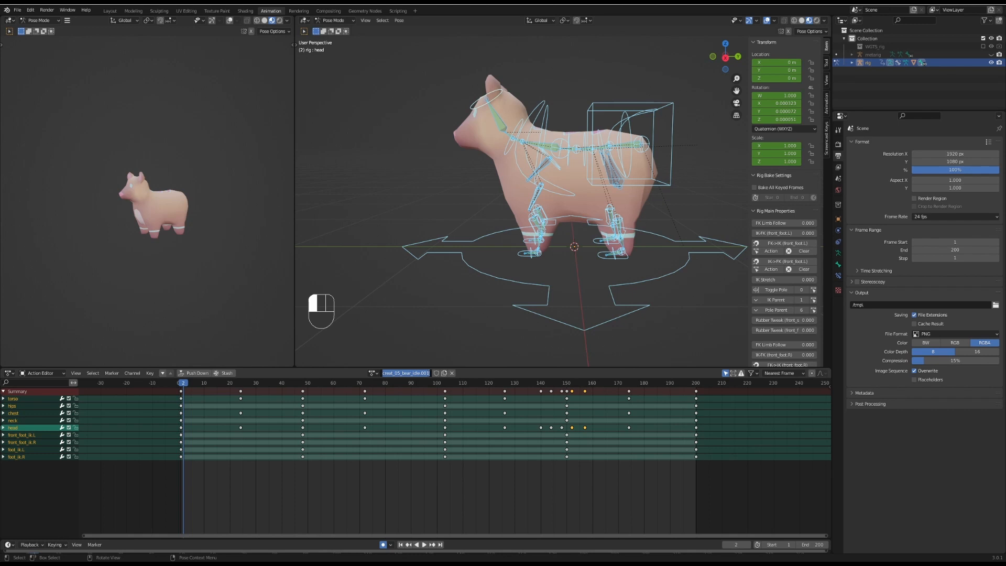
left_click(429, 373)
key("BackSpace")
key("BackSpace")
key("BackSpace")
key("BackSpace")
key("BackSpace")
key("BackSpace")
key("BackSpace")
key("BackSpace")
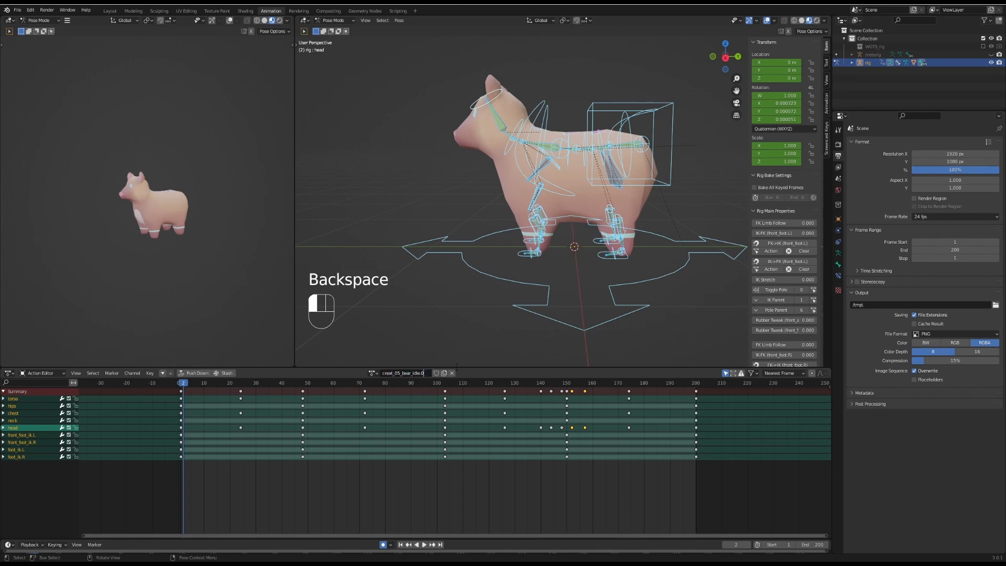
type("walk")
key("Return")
left_click(434, 373)
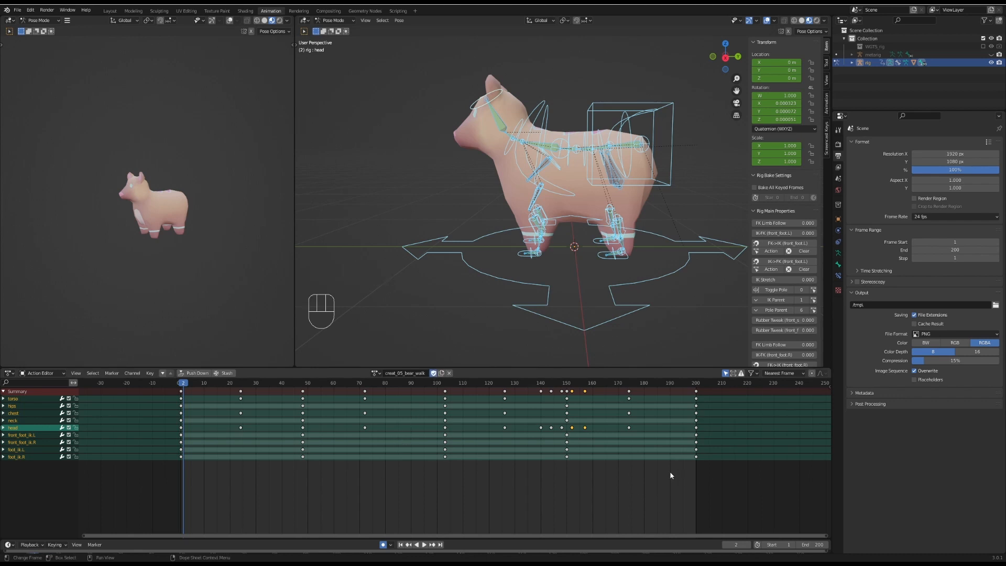
Step: Delete all keyframes after frame 1 from the creat_05_bear_walk action
key("b")
left_click_drag(711, 475, 218, 396)
key("x")
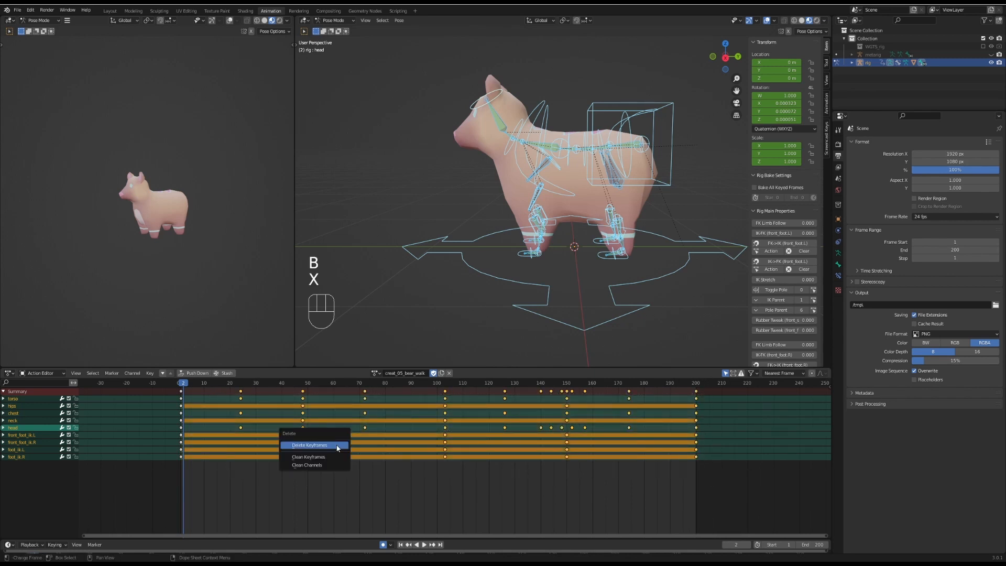
left_click(338, 447)
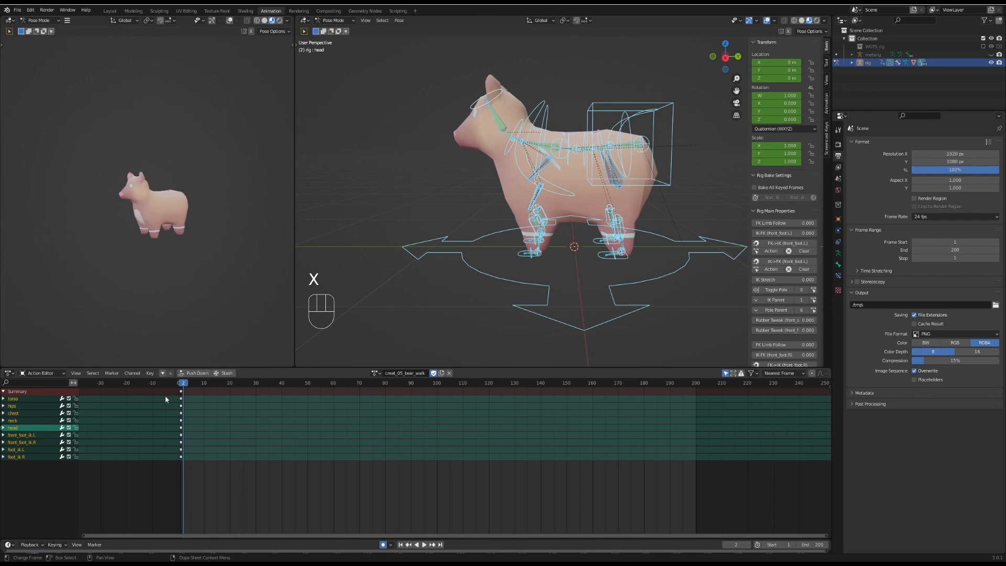
Step: In the walk action, copy the frame 1 keyframes of all controls to frame 48, and go to frame 24
left_click_drag(165, 399, 175, 408)
left_click_drag(203, 460, 212, 479)
key("ctrl+c")
left_click_drag(222, 383, 241, 394)
key("ctrl+v")
left_click(306, 485)
key("a")
key("a")
key("a")
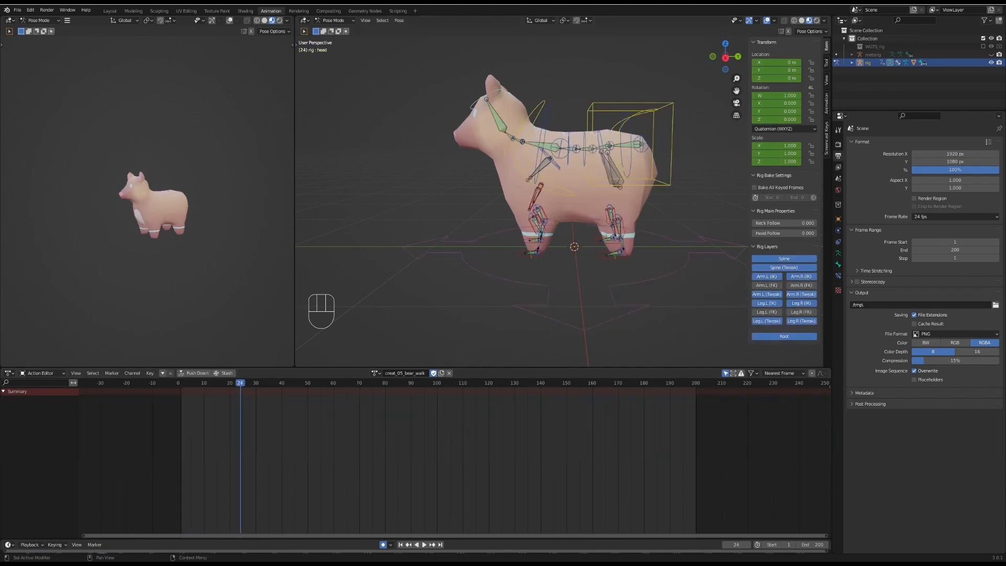
Step: At frame 24, move the right front foot control forward by about 0.17 m in the side view
middle_click_drag(587, 241, 629, 240)
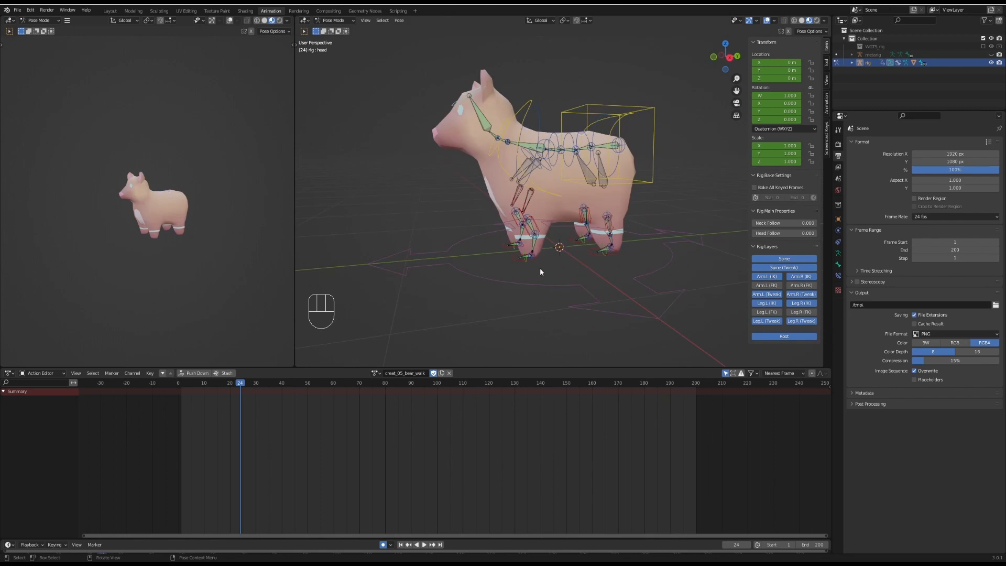
left_click(514, 256)
key("KP_3")
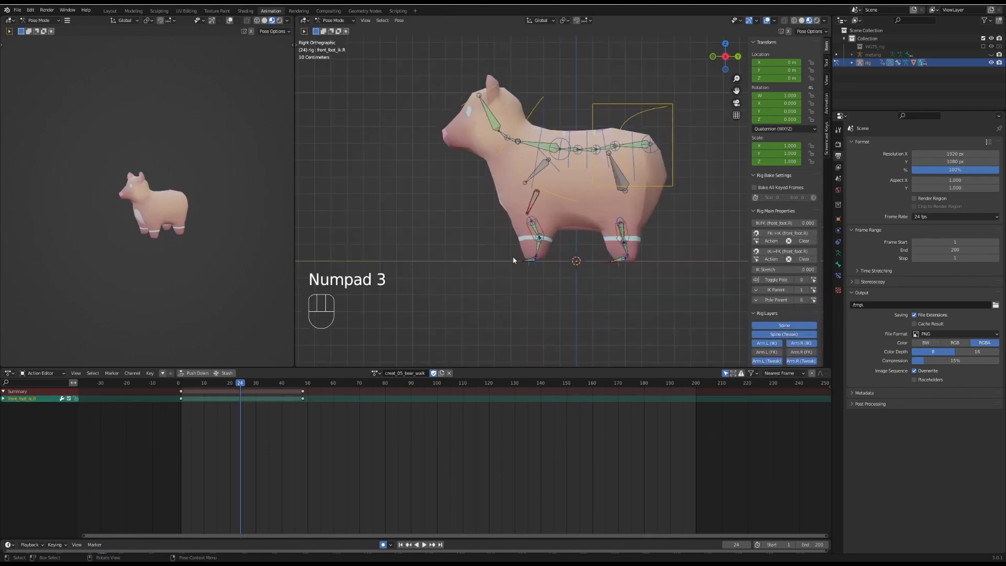
key("g")
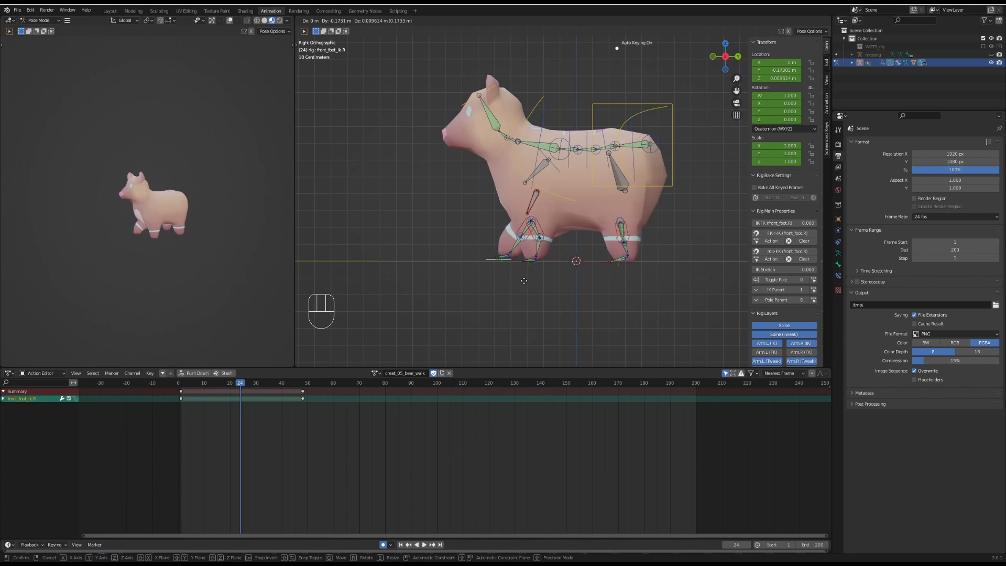
left_click(524, 279)
Step: Rotate the chest control about 12° around the global Z axis at frame 24
middle_click_drag(472, 251, 504, 266)
left_click(536, 187)
middle_click_drag(536, 186, 508, 178)
key("r")
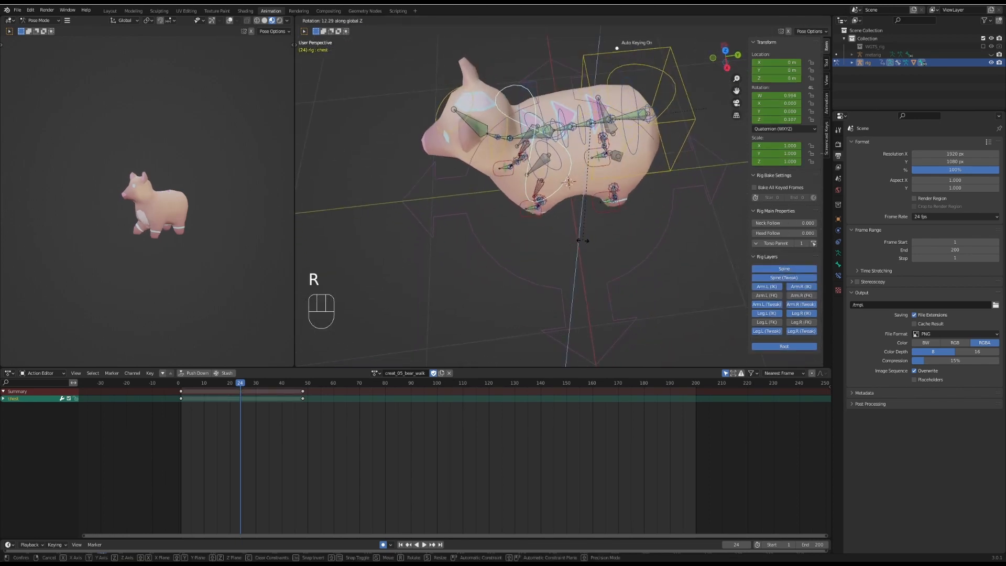
left_click(483, 233)
Step: Lower the right front foot control by about 0.02 m to set it back on the ground
middle_click_drag(472, 230, 483, 233)
left_click(483, 233)
key("KP_3")
key("g")
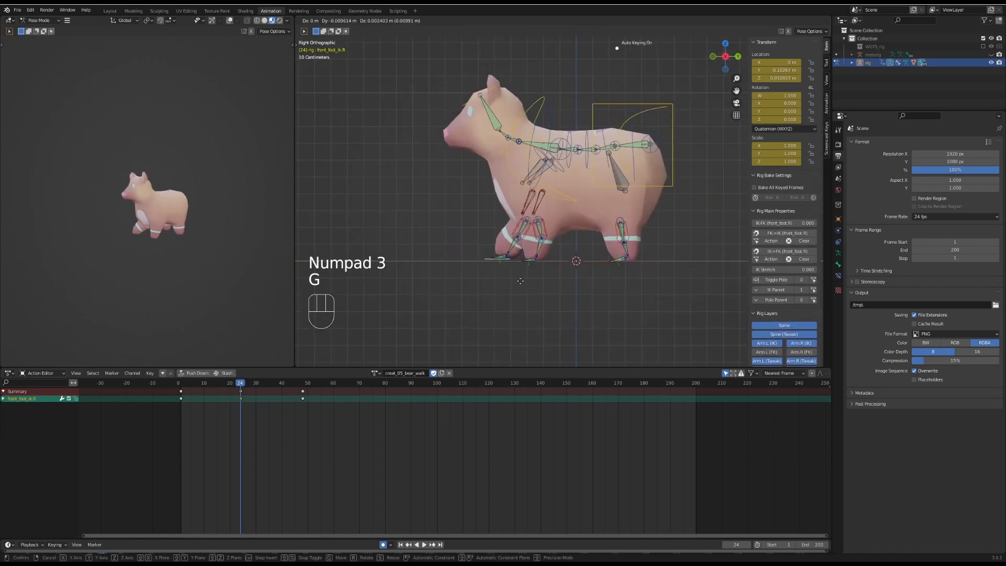
left_click(522, 287)
middle_click_drag(522, 287, 507, 285)
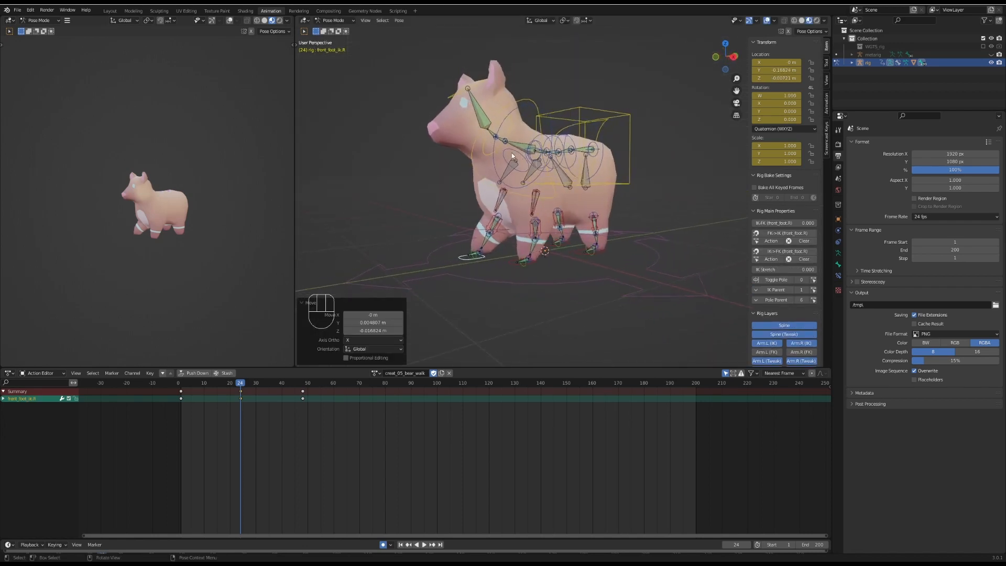
left_click(540, 173)
key("g")
right_click(552, 218)
mouse_move(553, 219)
middle_mouse_down()
mouse_move(608, 222)
mouse_move(556, 238)
middle_mouse_up()
left_click(483, 203)
key("g")
right_click(554, 243)
key("KP_3")
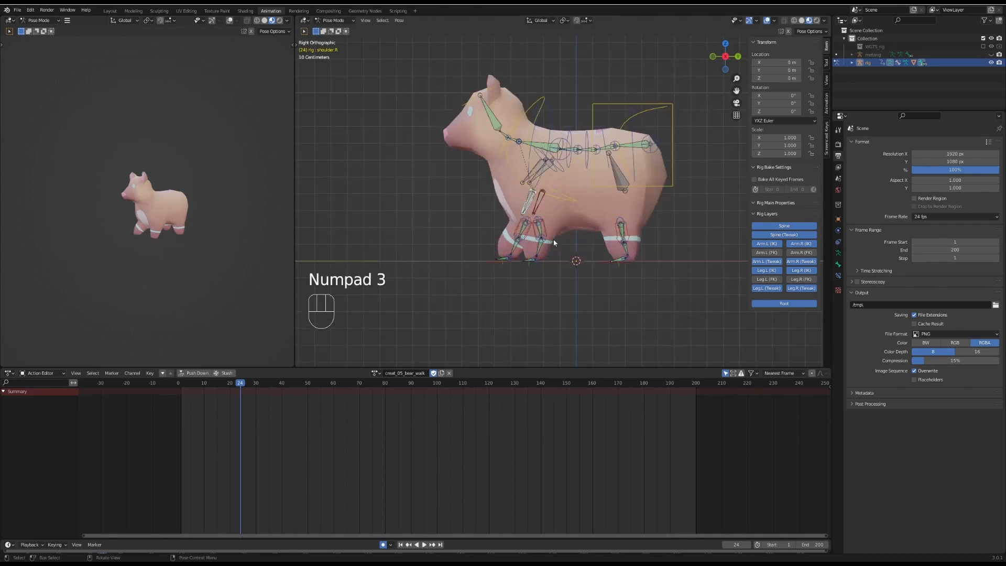
key("g")
right_click(570, 245)
Step: Turn the chest a little further around the global Z axis at frame 24
left_click(572, 200)
key("r")
key("z")
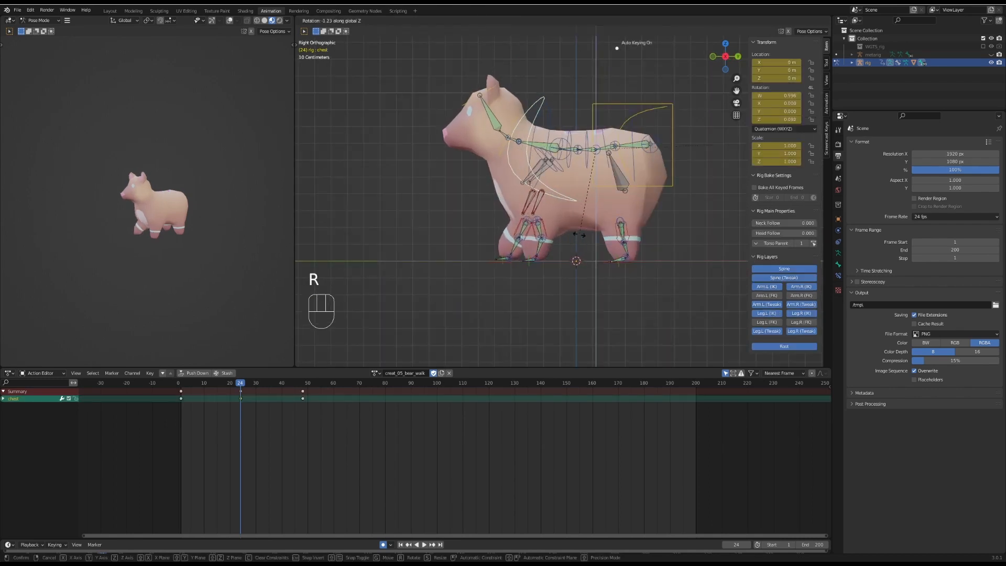
right_click(556, 231)
middle_click_drag(529, 230, 568, 251)
key("r")
key("z")
right_click(566, 253)
Step: Move the right front foot control sideways along X by about 0.08 m in the front view
left_click(482, 244)
middle_click_drag(647, 283, 629, 294)
key("g")
right_click(562, 279)
key("KP_1")
key("g")
left_click(633, 287)
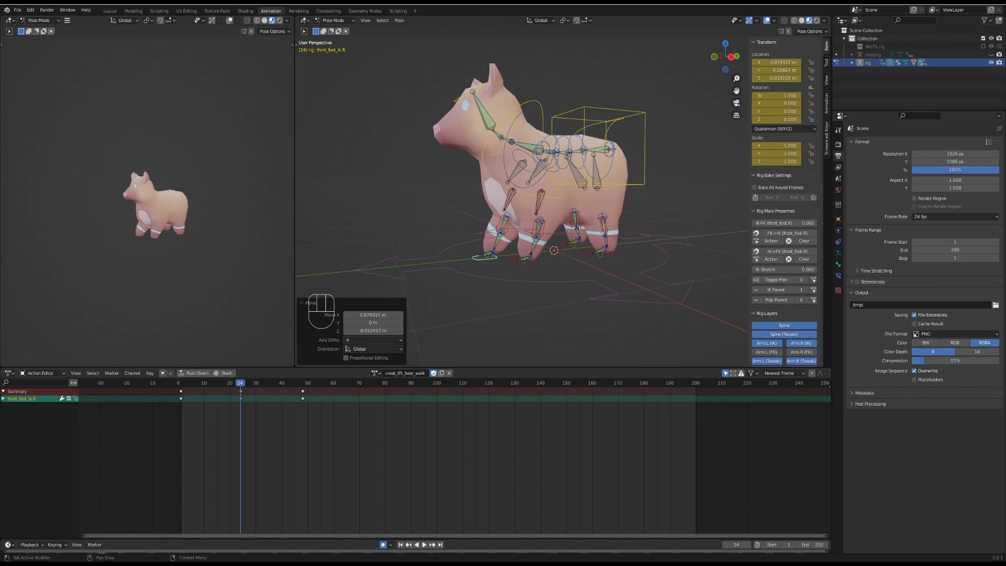
Step: Rotate the hips control about 14° around the global Z axis at frame 24
middle_click_drag(614, 253, 625, 313)
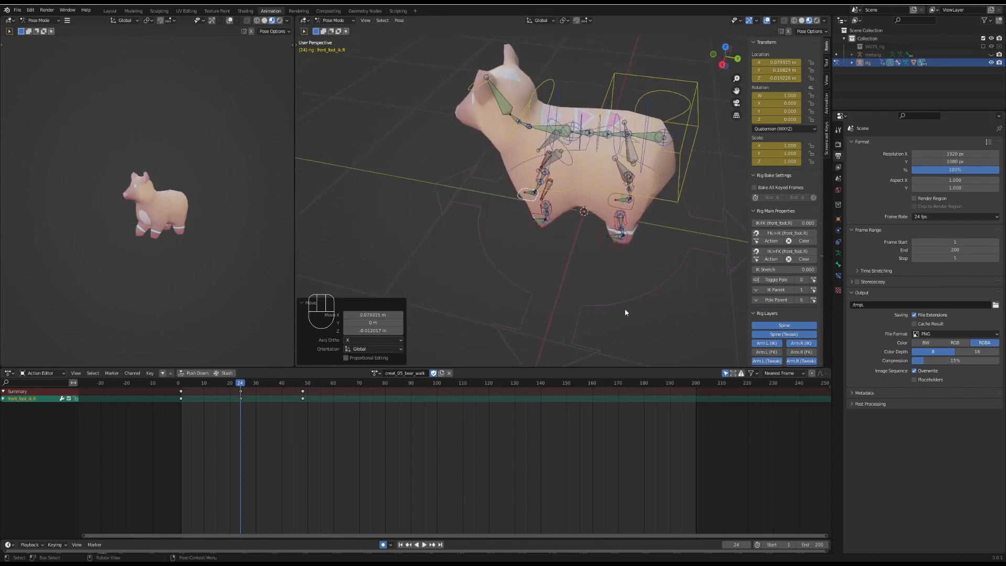
left_click(617, 243)
key("KP_1")
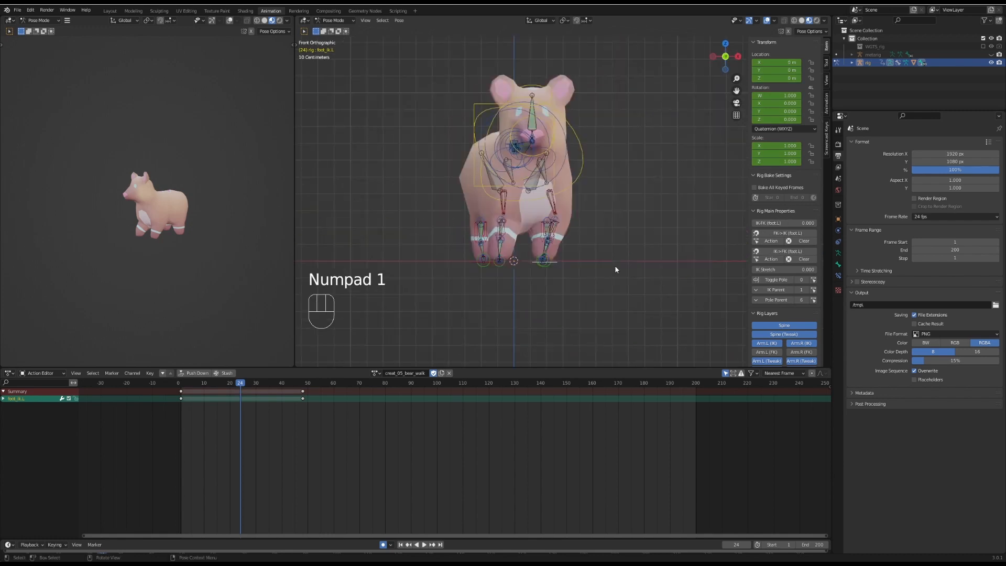
key("KP_3")
left_click(628, 169)
middle_click_drag(628, 170, 593, 273)
key("r")
key("z")
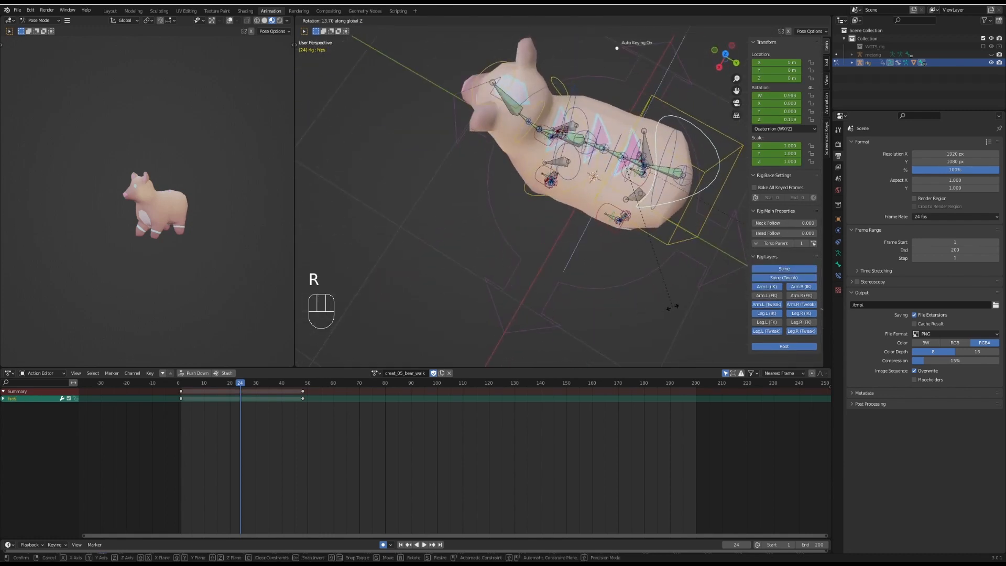
left_click(674, 308)
Step: Move the left hind foot control backward by about 0.12 m in the side view
middle_click_drag(673, 307, 637, 223)
left_click(604, 242)
key("KP_3")
key("g")
left_click(649, 272)
Step: Rotate the hips control further at frame 24 to strengthen the twist of the rear body
left_click(634, 221)
left_click(838, 265)
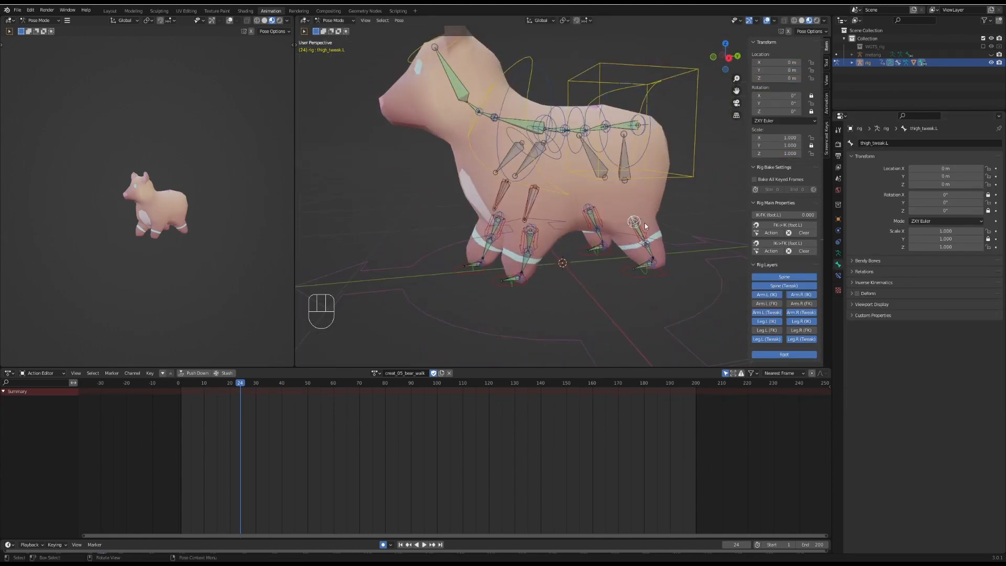
middle_click_drag(634, 124, 671, 160)
left_click(614, 79)
key("r")
middle_click_drag(662, 199, 569, 190)
key("r")
left_click(655, 184)
Step: Move the left hind foot control sideways by about 0.08 m in the back view
left_click(648, 288)
key("KP_1")
scroll(649, 289, "down", 4)
middle_click_drag(624, 279, 645, 272)
key("g")
key("ctrl+KP_1")
key("g")
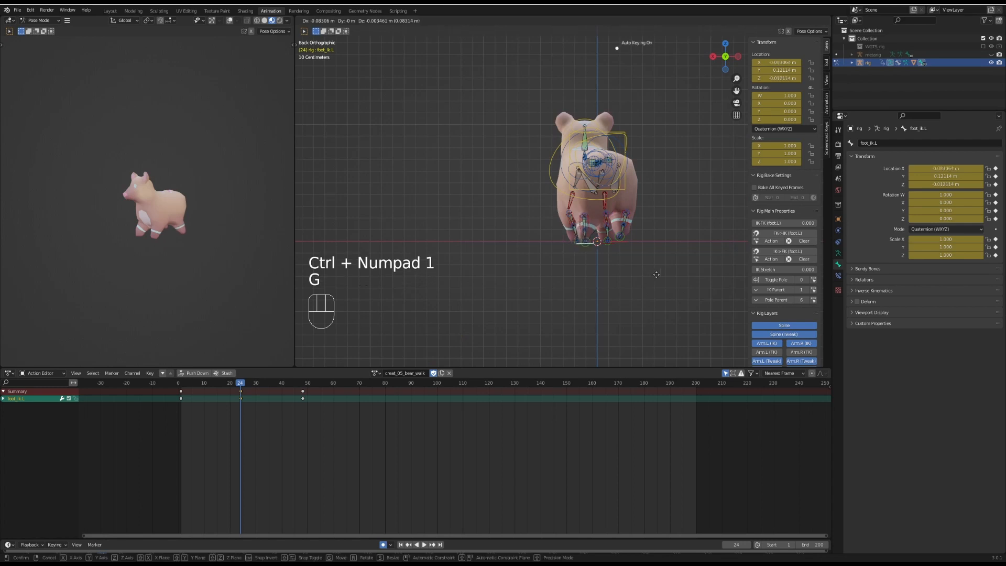
left_click(655, 275)
Step: Move the right hind foot control forward by about 0.12 m in the side view
middle_click_drag(487, 268, 587, 243)
left_click(587, 243)
key("KP_3")
key("g")
left_click(610, 276)
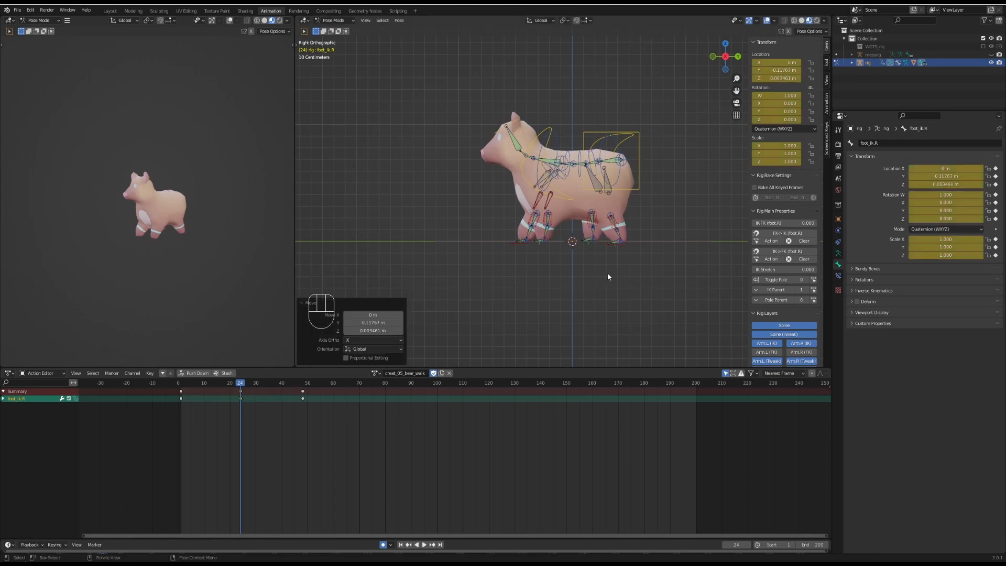
Step: Move the left front foot control sideways along X by about 0.06 m in the front view
scroll(609, 276, "up", 3)
middle_click_drag(607, 277, 548, 287)
left_click(509, 276)
key("KP_1")
key("g")
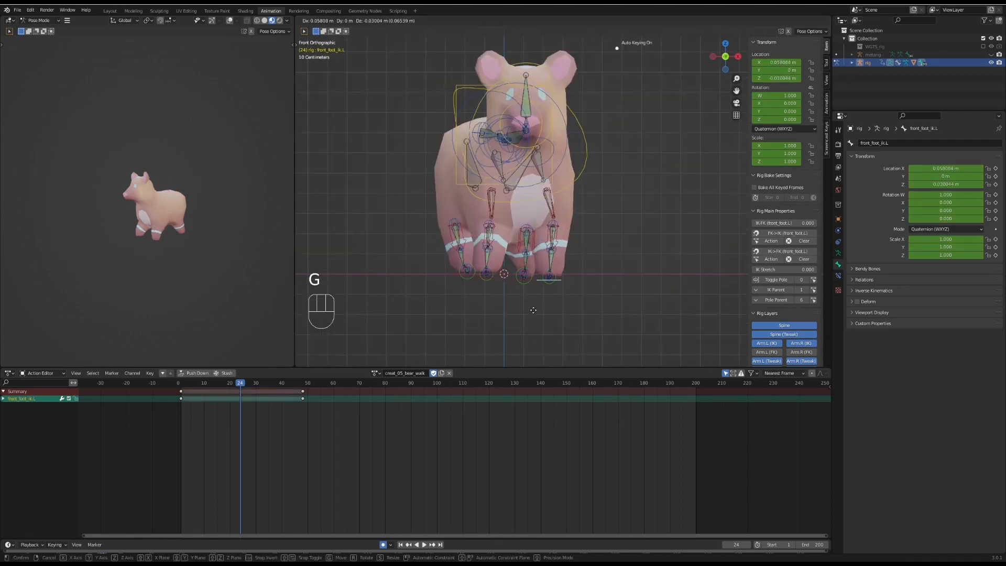
left_click(538, 311)
Step: Shift the hips control along the global X axis by about 0.045 m
scroll(539, 312, "down", 2)
middle_click_drag(539, 312, 564, 324)
left_click(550, 153)
middle_click_drag(618, 176, 639, 180)
key("g")
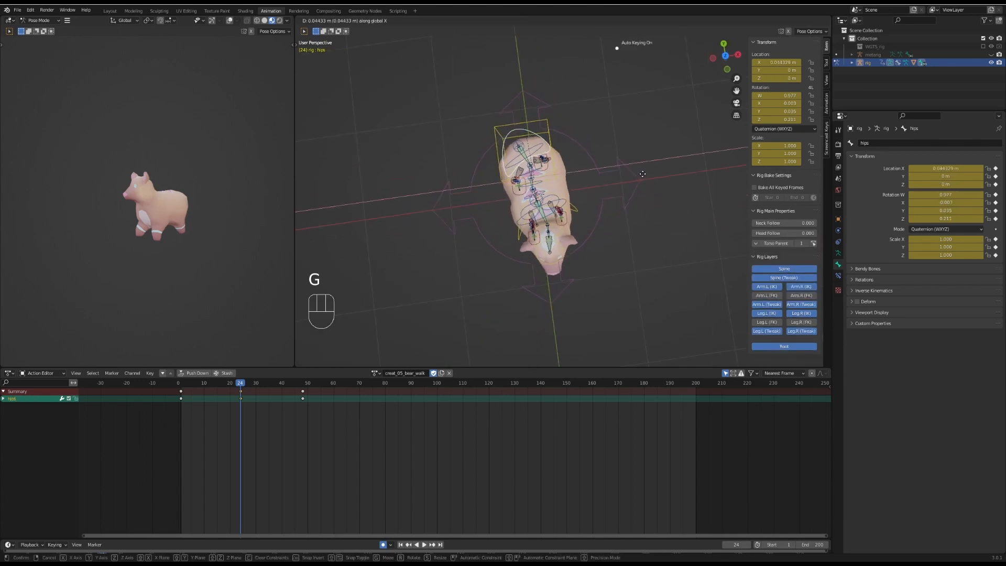
left_click(642, 174)
Step: Shift the left front foot about 0.02 m sideways, then move it backward by about 0.08 m in the side view
middle_click_drag(231, 178, 173, 157)
middle_click_drag(579, 285, 537, 237)
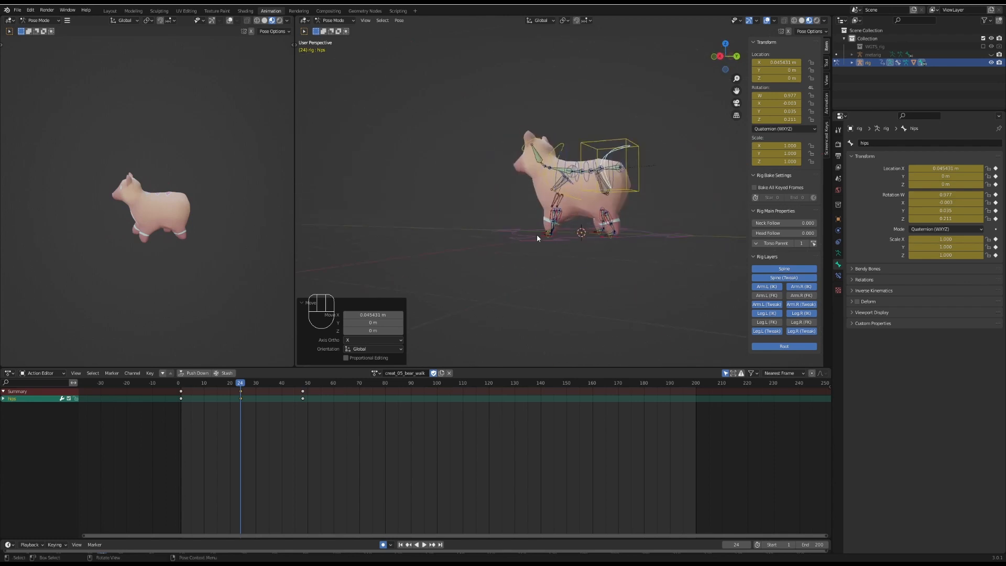
left_click(537, 238)
key("KP_1")
key("g")
left_click(608, 291)
key("KP_3")
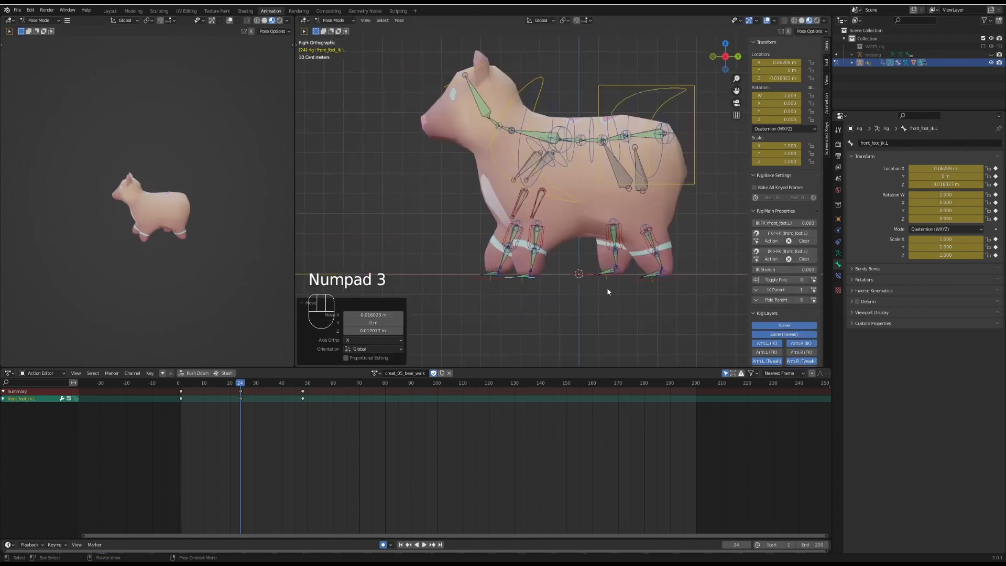
key("g")
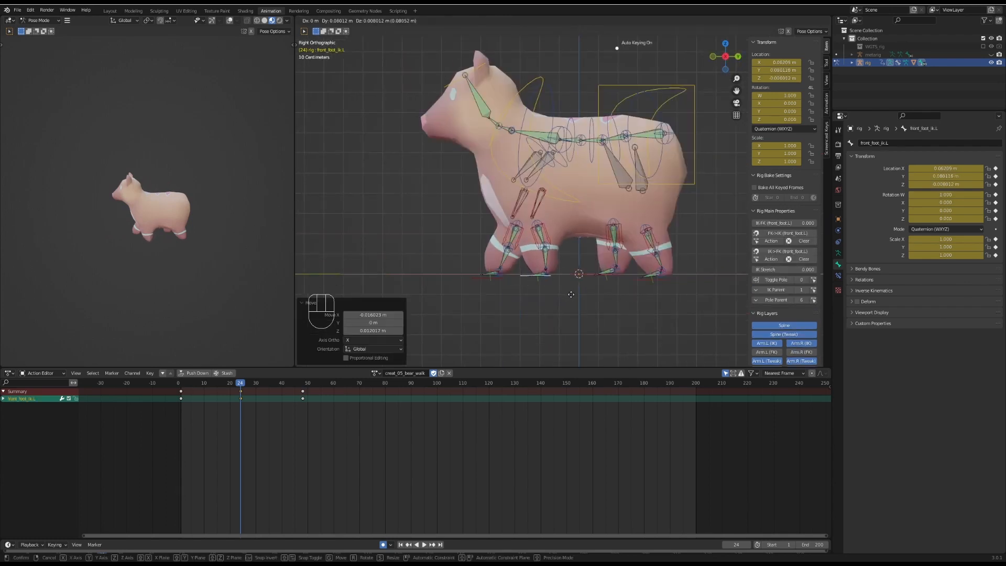
left_click(571, 294)
Step: Fine-tune the left hind foot control's position in the side view at frame 24
left_click(533, 322)
left_click(643, 282)
key("g")
left_click(646, 280)
left_click(570, 305)
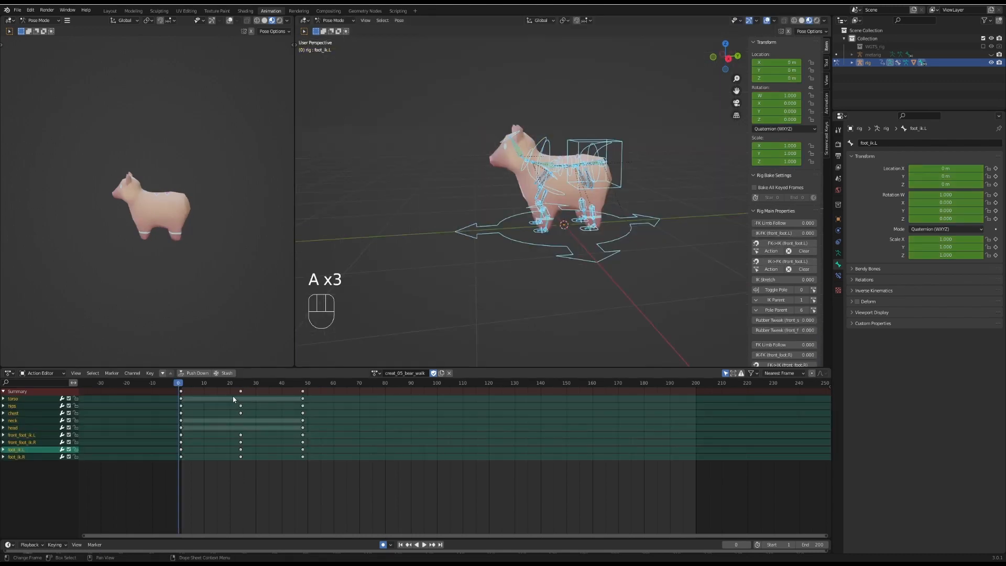
Step: Copy the frame 24 keyframes of all controls and paste them flipped at frame 72
key("b")
left_click_drag(231, 389, 249, 461)
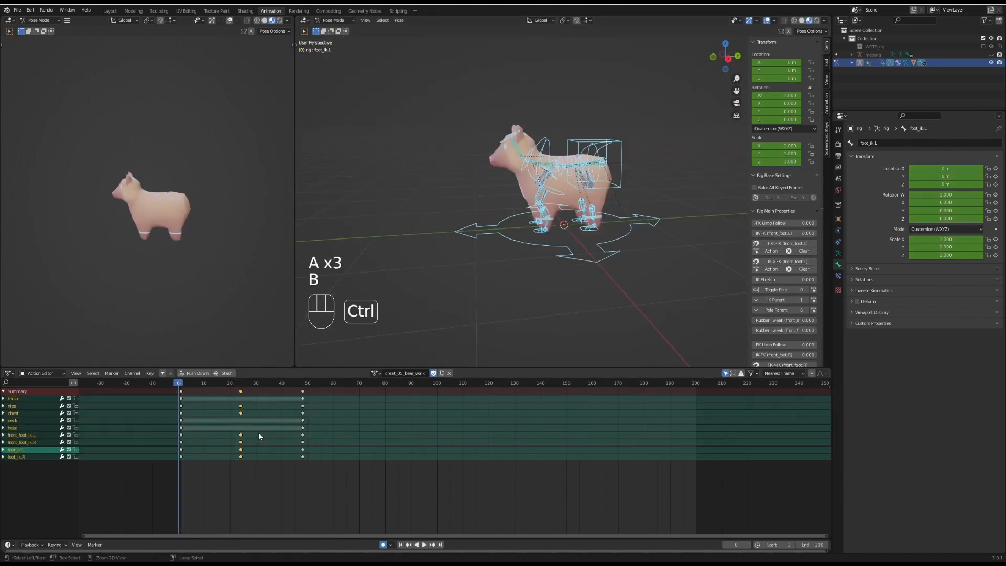
key("ctrl+c")
left_click(241, 384)
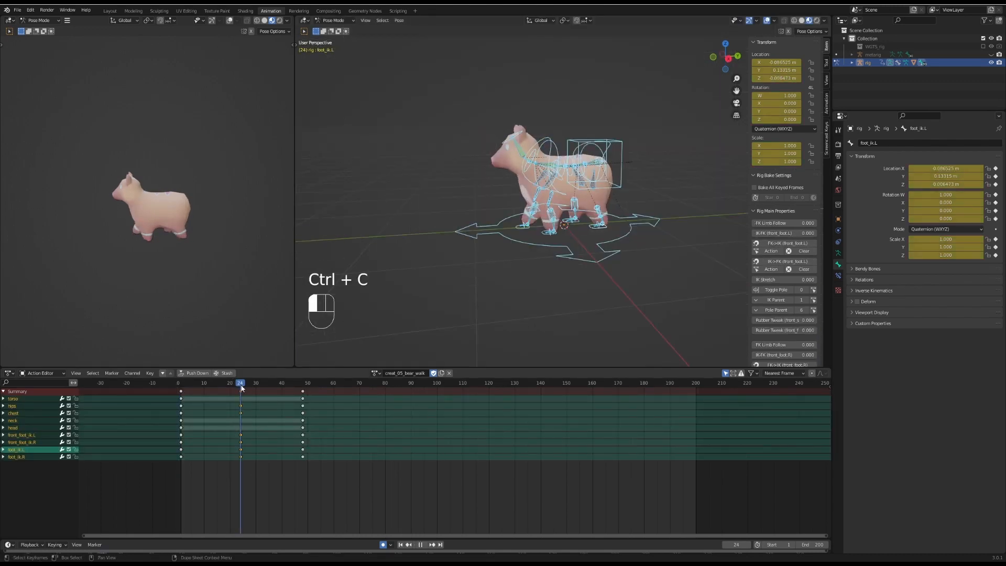
left_click_drag(242, 388, 364, 393)
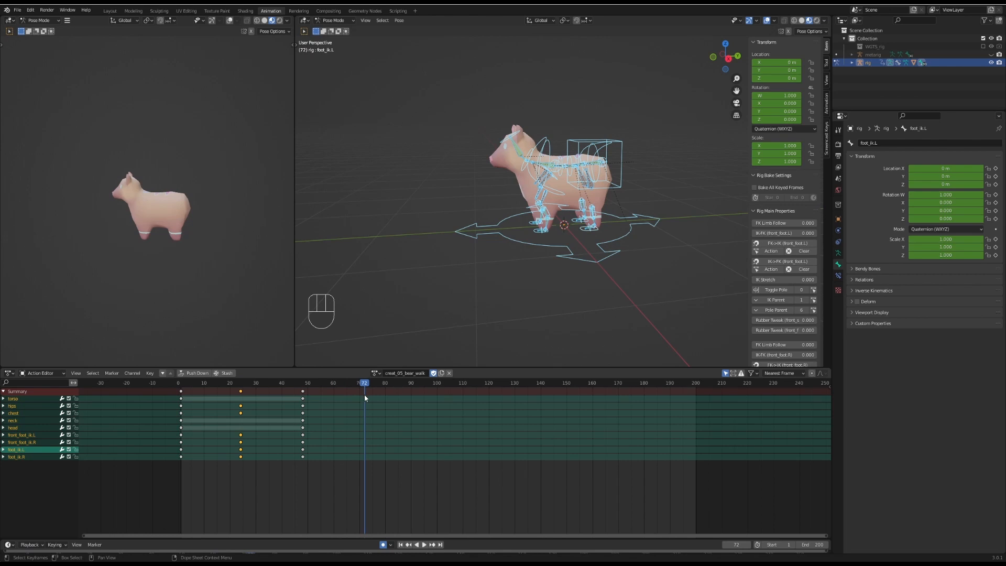
right_click(365, 398)
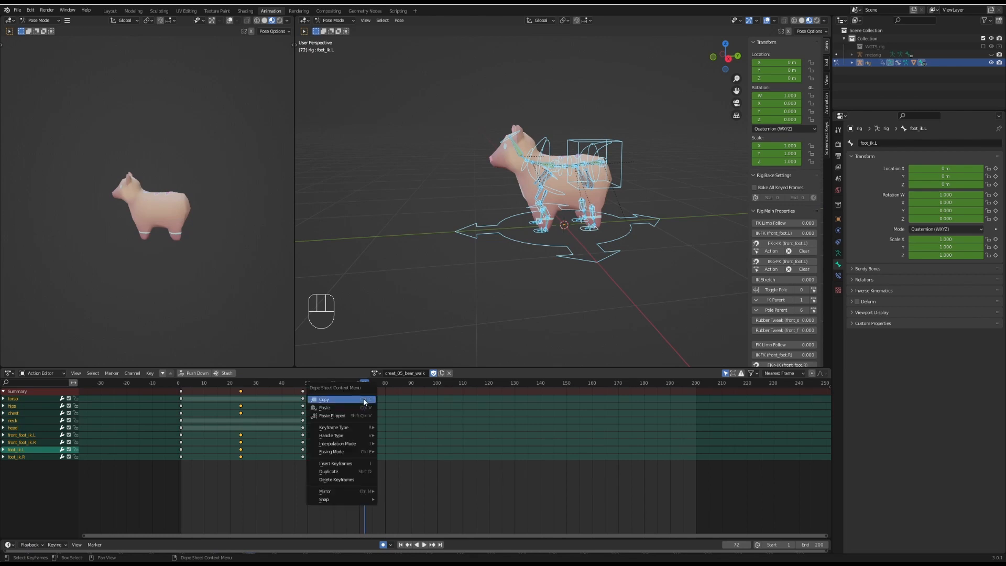
left_click(332, 417)
Step: Scrub the timeline and orbit around the bear to compare the stride pose with its mirrored pose, ending at frame 1
middle_click_drag(463, 319, 524, 298)
left_click_drag(264, 384, 365, 383)
middle_click_drag(534, 262, 557, 268)
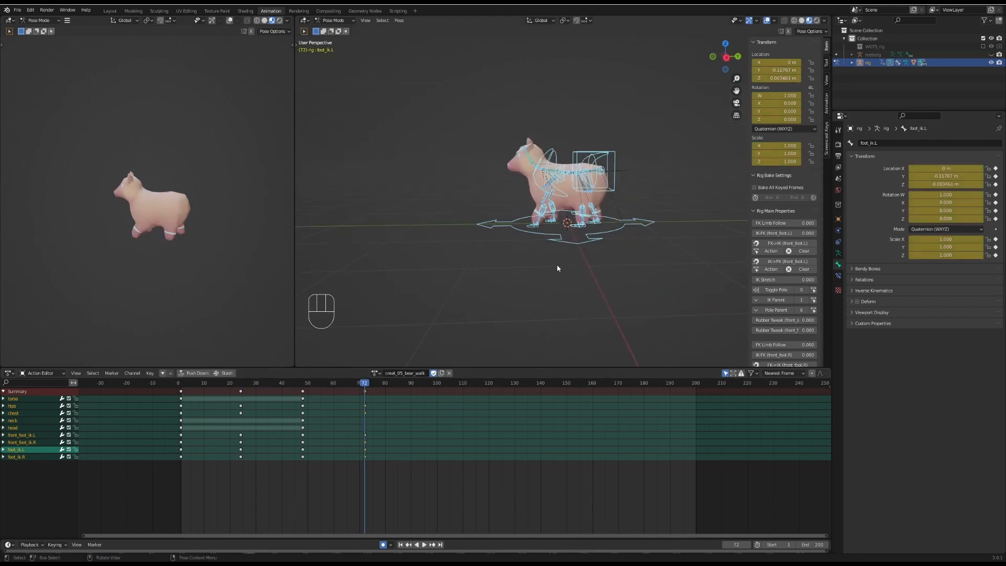
key("KP_3")
scroll(548, 224, "up", 4)
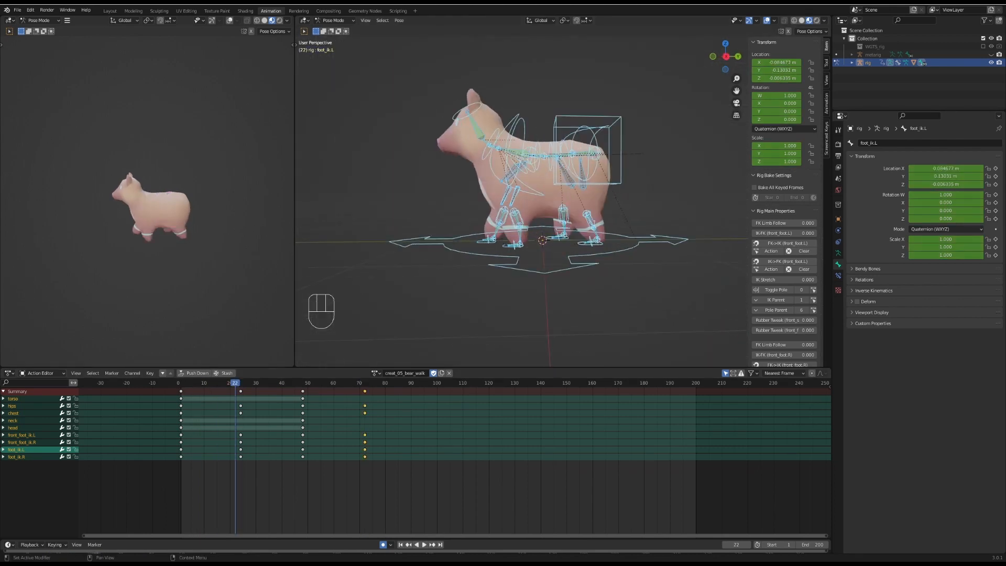
left_click_drag(235, 384, 181, 404)
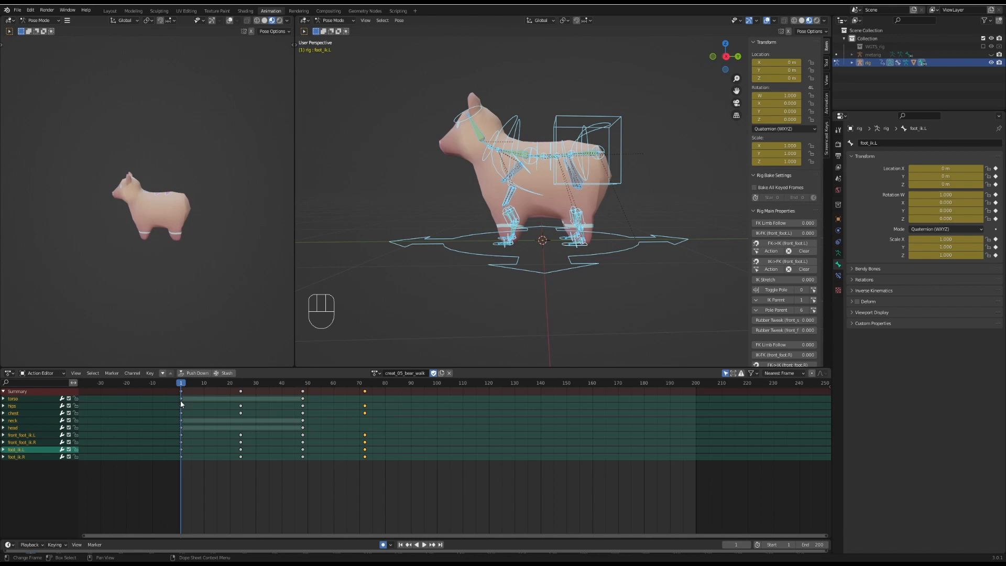
Step: Scale all walk keyframes in time from frame 1 so the last pose falls on frame 60, and play the animation
key("a")
key("a")
key("a")
key("s")
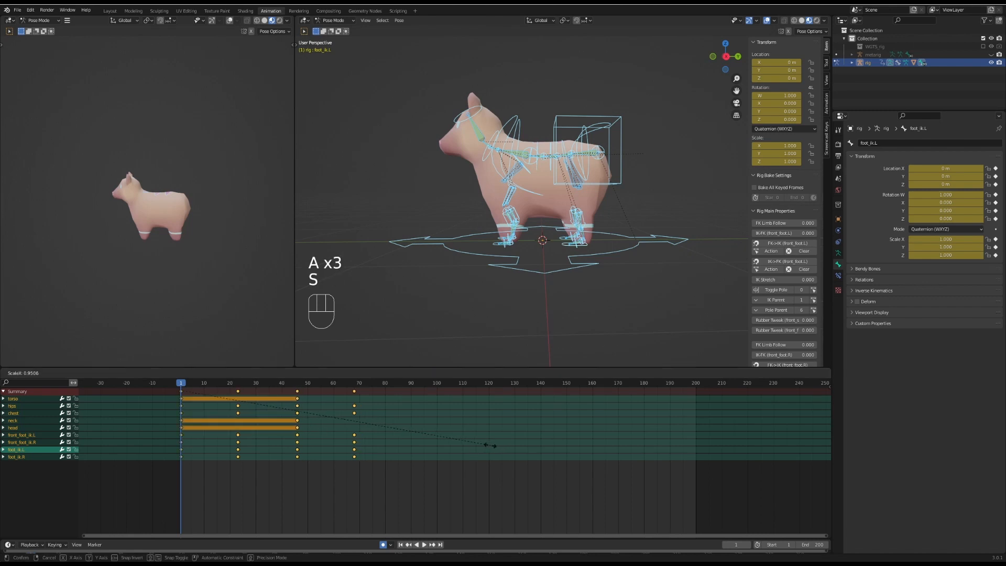
right_click(452, 448)
key("space")
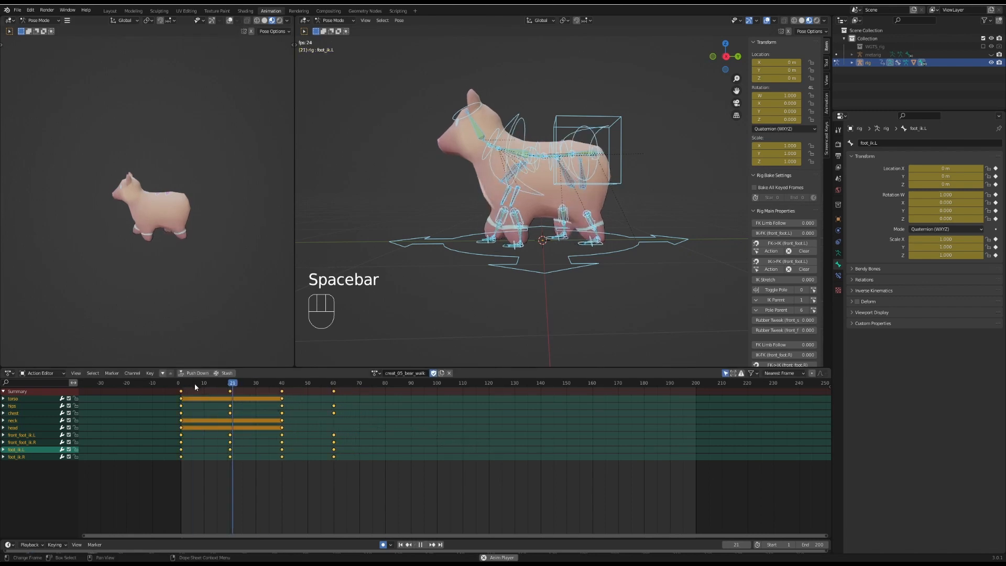
Step: Set the end frame to 60 and rearrange the walk poses onto frames 1, 30 and 60, with the mirrored stride at 30
mouse_move(182, 391)
left_mouse_down()
mouse_move(225, 392)
mouse_move(181, 391)
left_mouse_up()
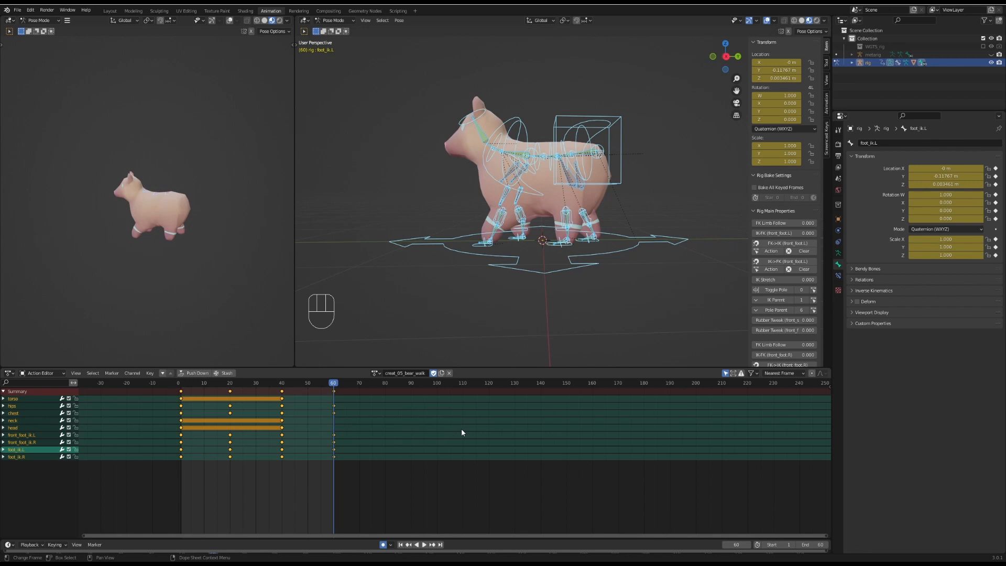
key("a")
key("a")
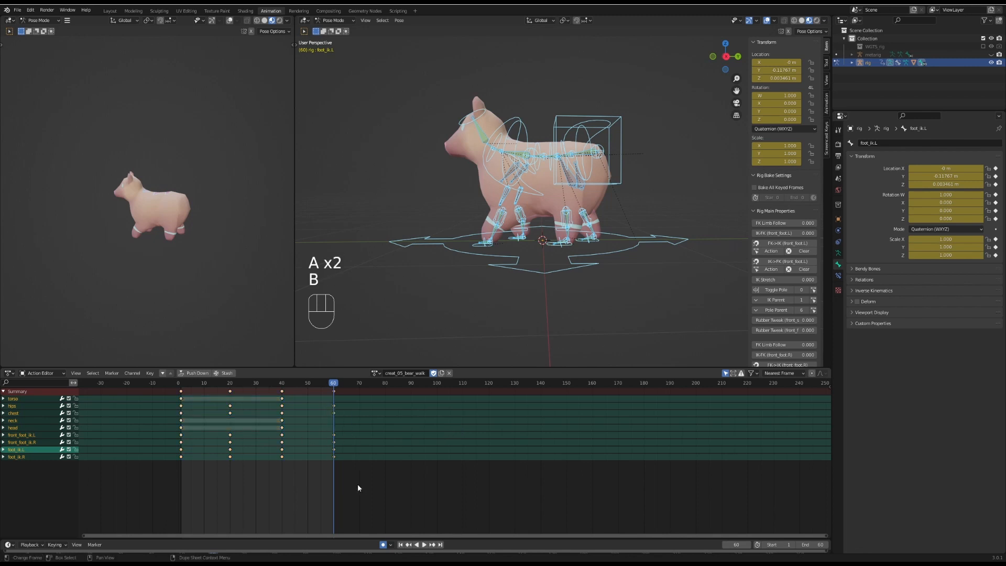
key("ctrl+c")
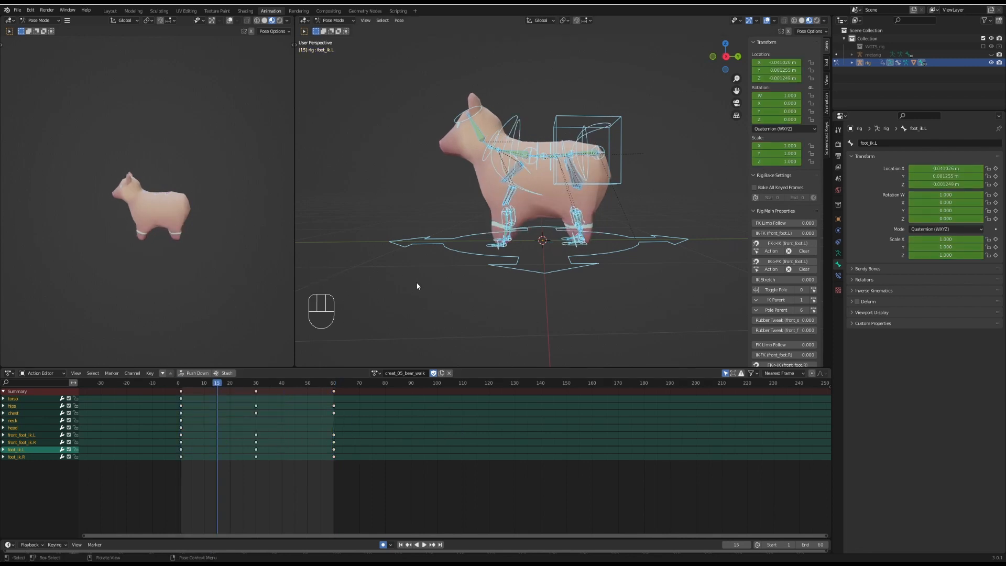
Step: At frame 15, move the right front foot control about 0.2 m backward and rotate it 27.8° so the paw tilts
middle_click_drag(418, 285, 573, 269)
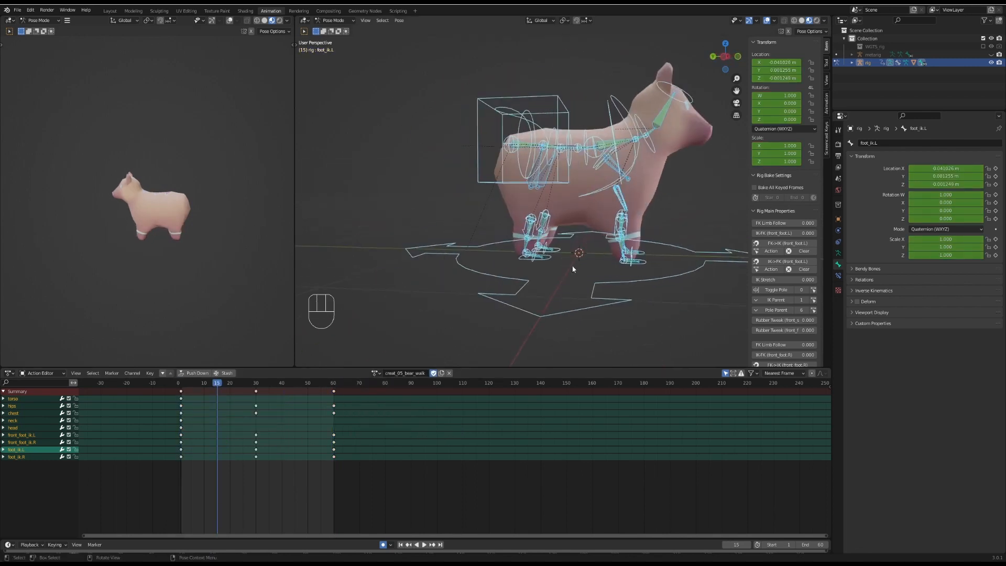
left_click(646, 265)
key("ctrl+KP_3")
key("g")
left_click(616, 298)
key("r")
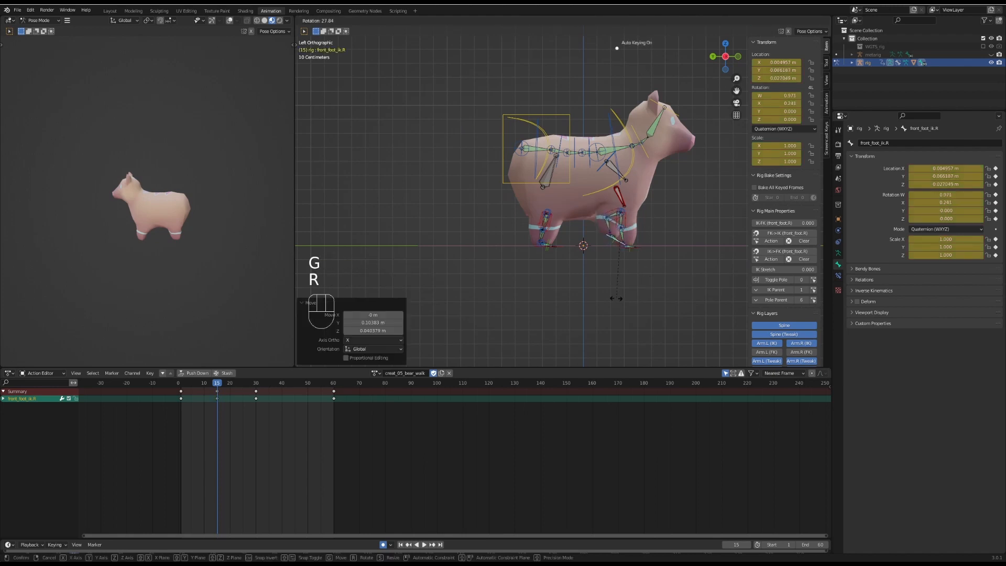
left_click(617, 298)
key("g")
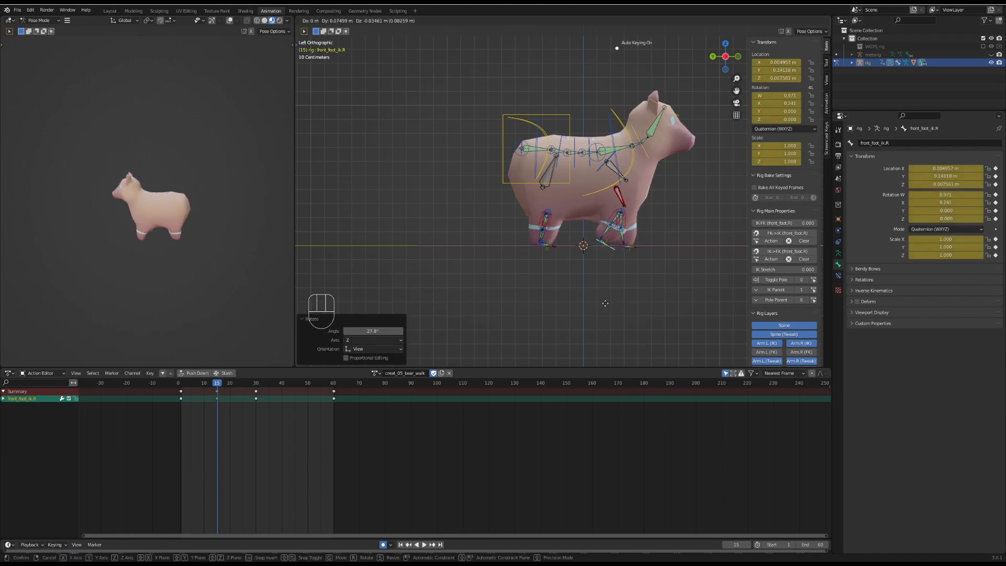
left_click(602, 305)
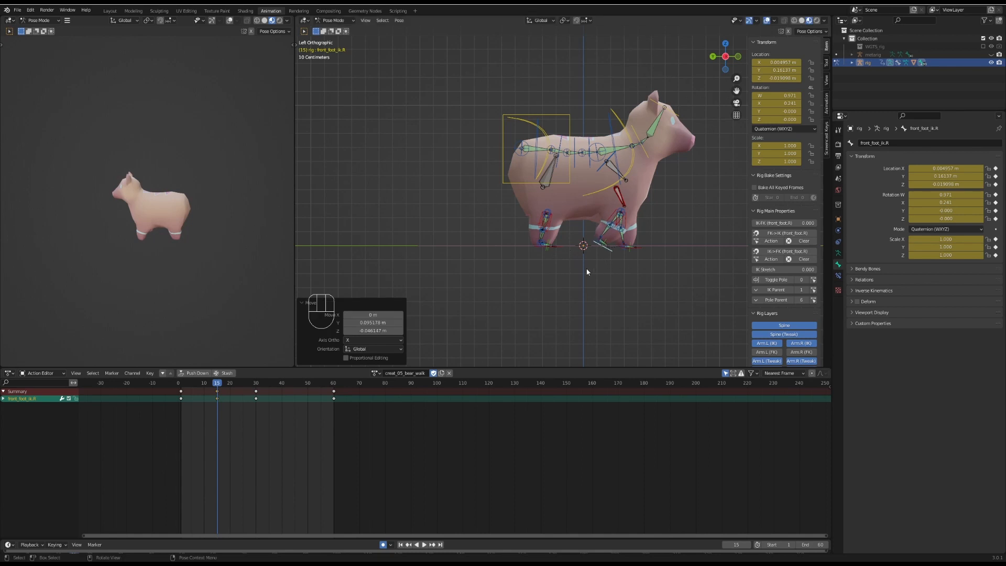
Step: Move the right rear foot control about 0.18 m forward at frame 15
middle_click_drag(589, 272, 550, 275)
left_click(548, 276)
key("ctrl+KP_3")
key("g")
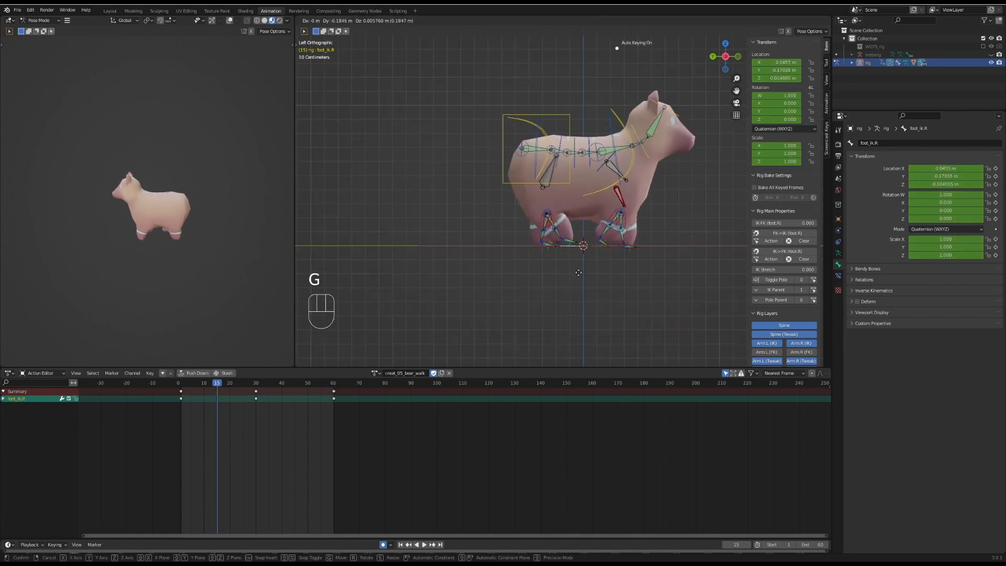
left_click(577, 275)
Step: Rotate the hips control at frame 15 to suit the repositioned rear feet
left_click(541, 130)
middle_click_drag(586, 244, 593, 299)
key("r")
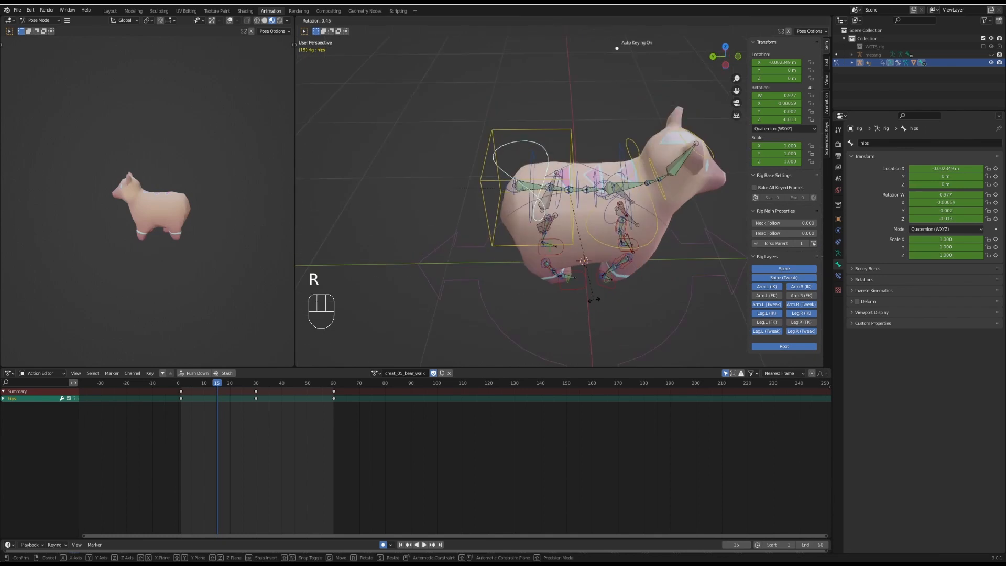
left_click(617, 300)
Step: Rotate the chest control -11.1° about the global Z axis at frame 15
left_click(645, 244)
key("r")
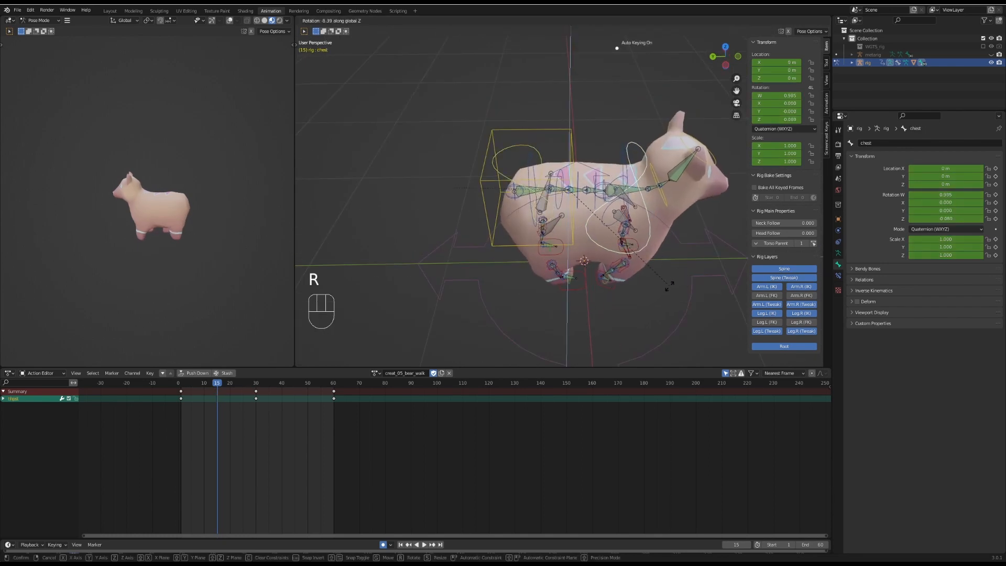
left_click(663, 289)
scroll(663, 289, "down", 3)
mouse_move(662, 289)
middle_mouse_down()
mouse_move(601, 266)
mouse_move(502, 263)
mouse_move(485, 273)
middle_mouse_up()
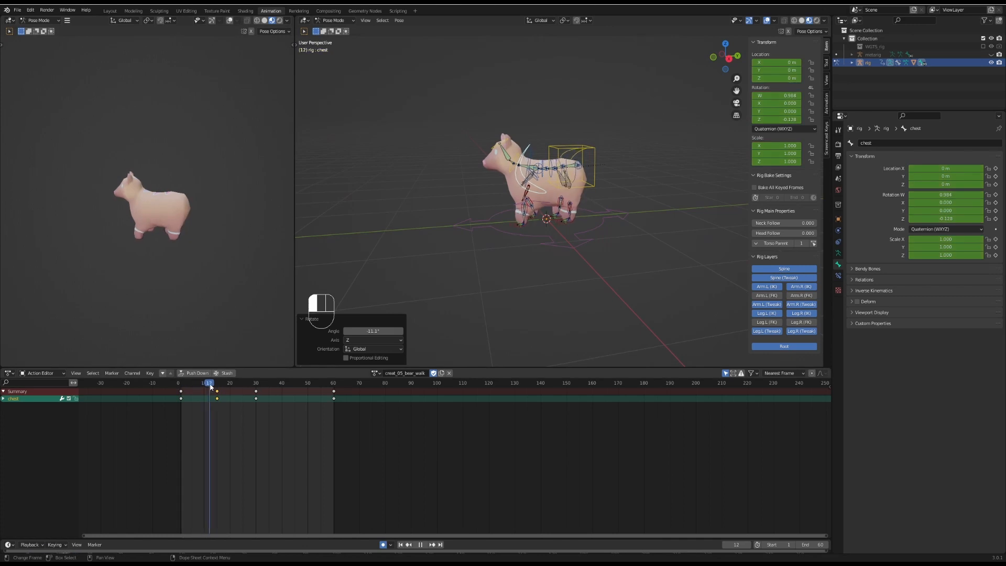
Step: Play back the walk cycle from the front and examine how the chest rotation works with the legs
mouse_move(210, 386)
left_mouse_down()
mouse_move(242, 382)
mouse_move(217, 382)
left_mouse_up()
middle_click_drag(451, 283, 636, 279)
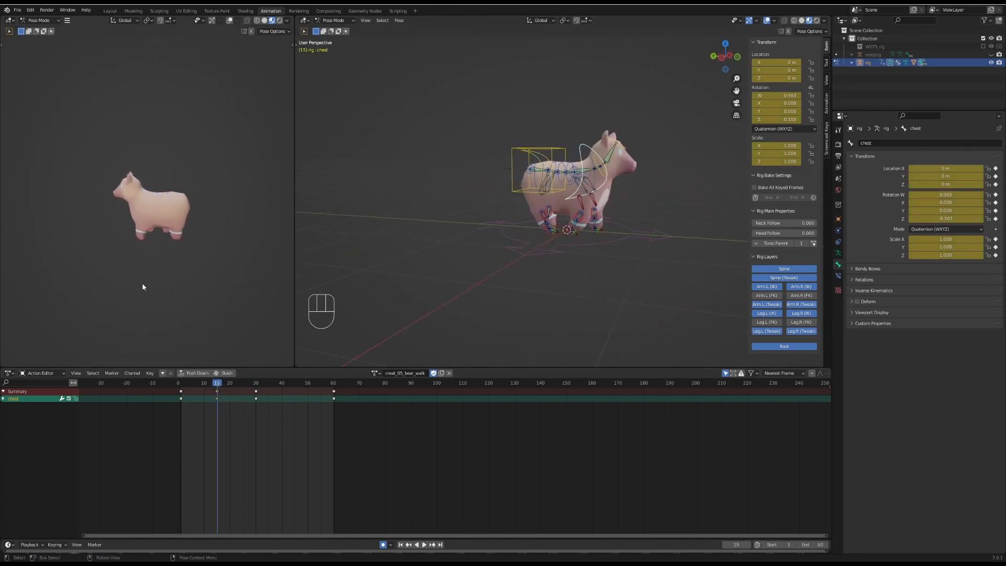
key("KP_1")
scroll(408, 272, "up", 5)
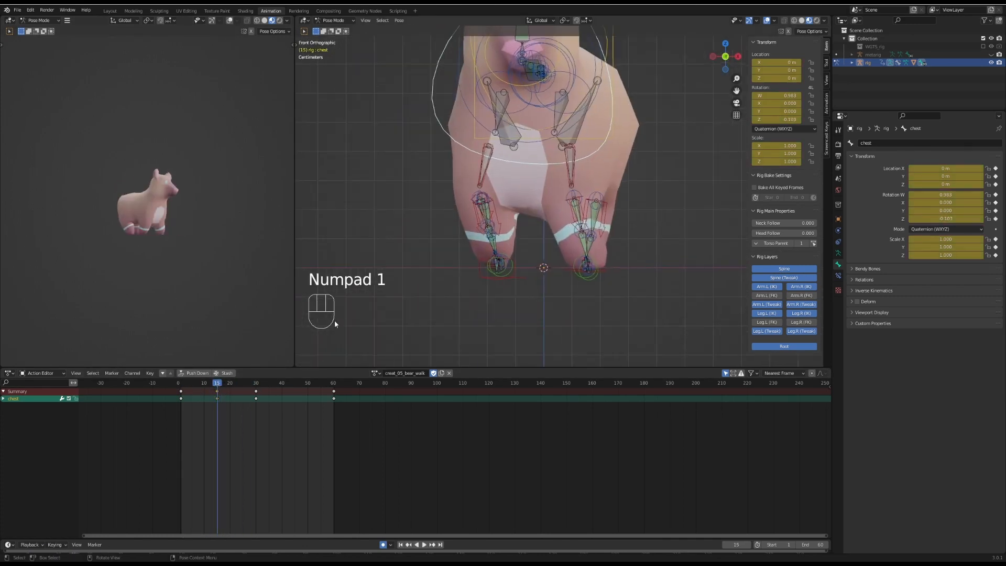
key("space")
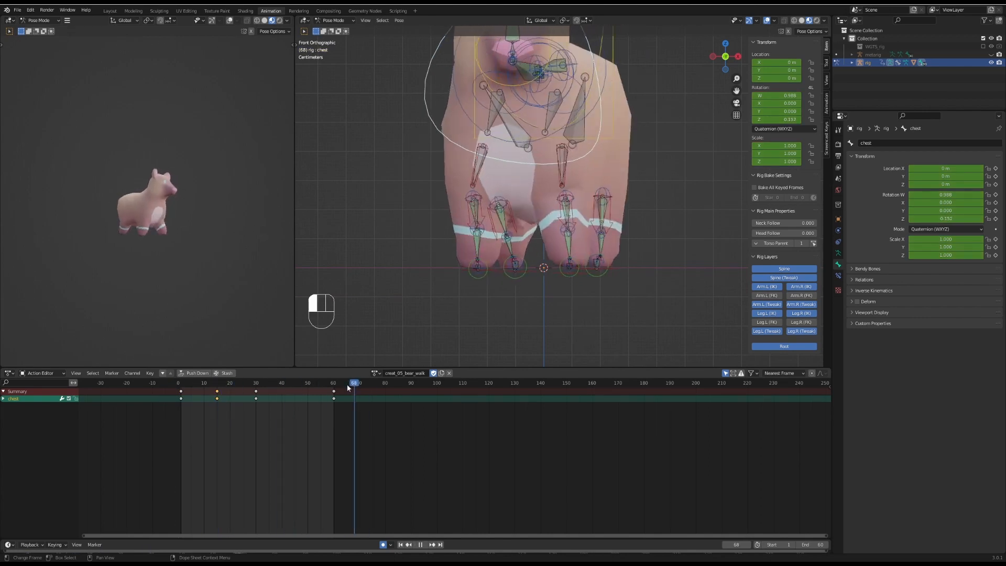
key("space")
Step: At frame 1, shift the chest control about 0.062 m along global X and preview the motion from above
mouse_move(194, 382)
left_mouse_down()
mouse_move(276, 382)
mouse_move(180, 383)
left_mouse_up()
key("KP_7")
scroll(479, 213, "down", 3)
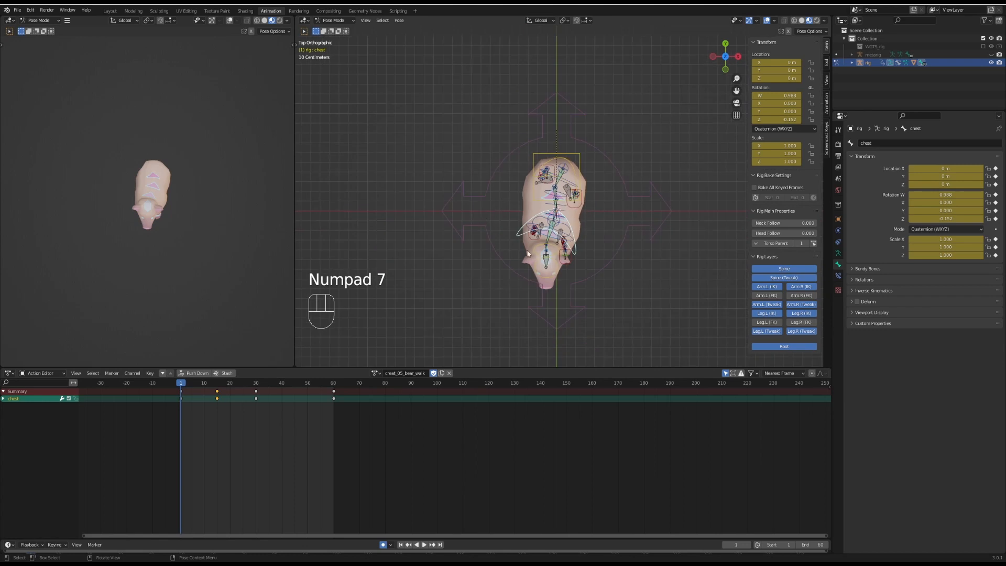
left_click(573, 259)
left_click(573, 258)
key("g")
key("x")
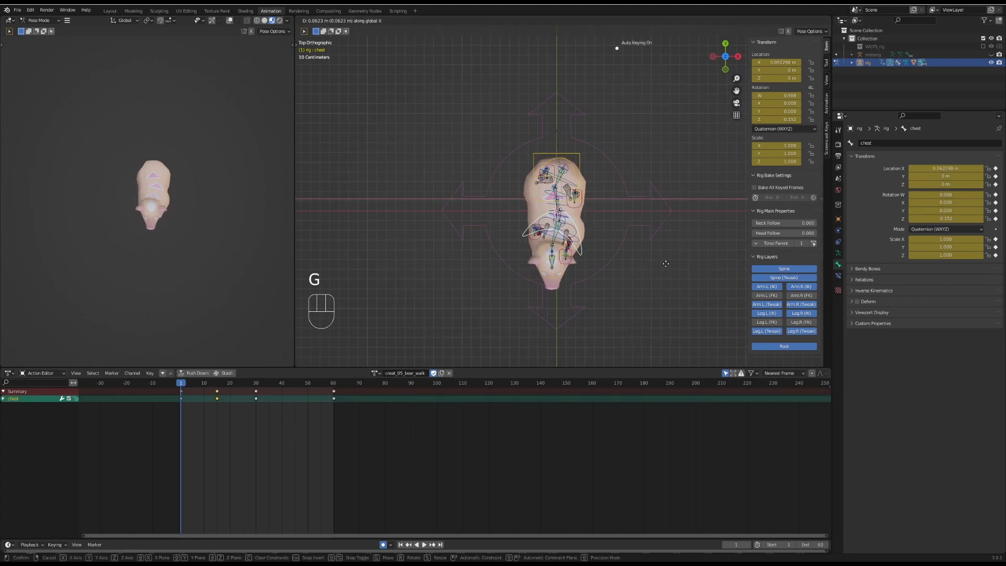
left_click(665, 263)
left_click(179, 384)
key("space")
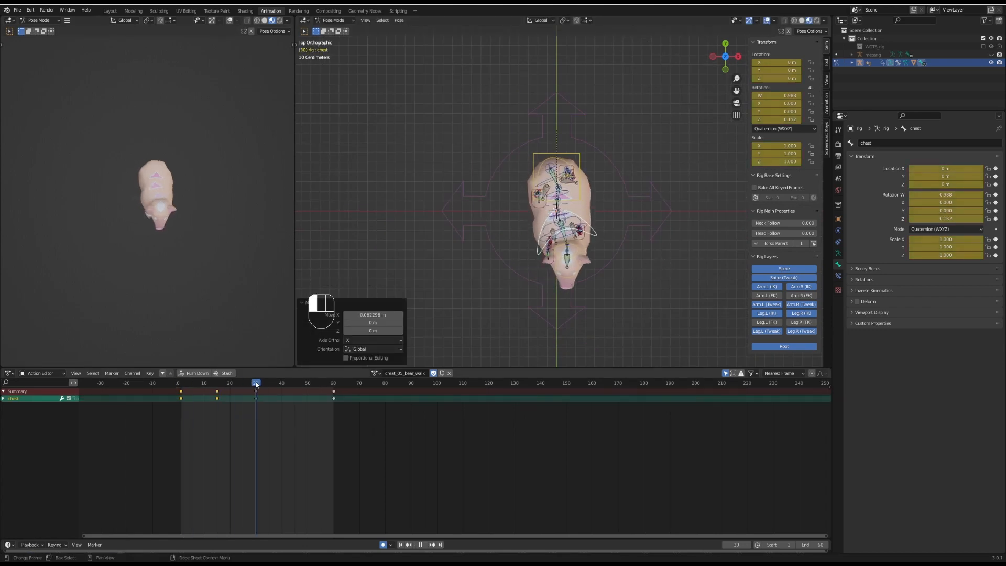
Step: Reset the chest control's location and rotation at frames 1, 15 and 30
left_click(179, 392)
left_click_drag(180, 392, 182, 392)
key("alt+r")
left_click(578, 179)
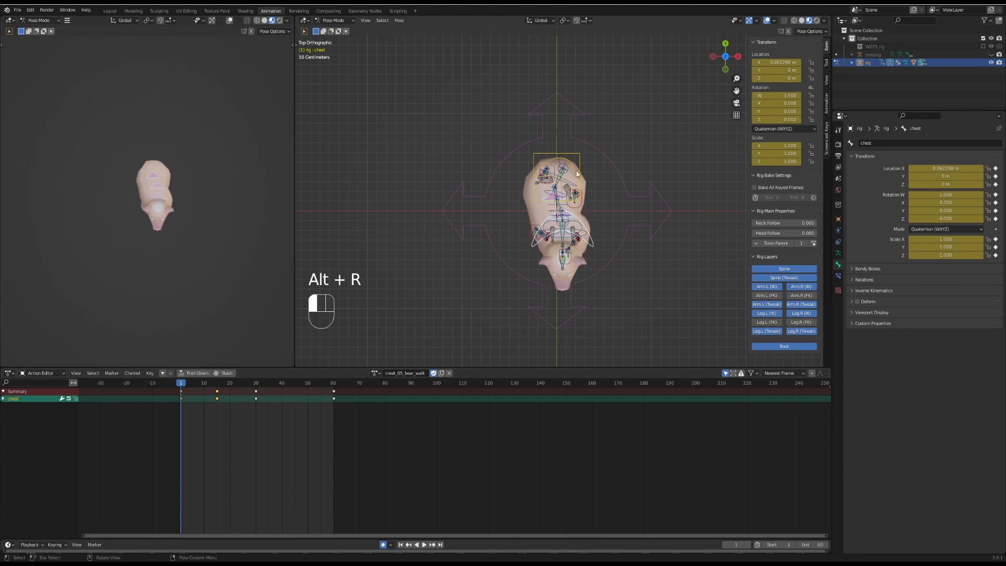
key("alt+r")
left_click(216, 386)
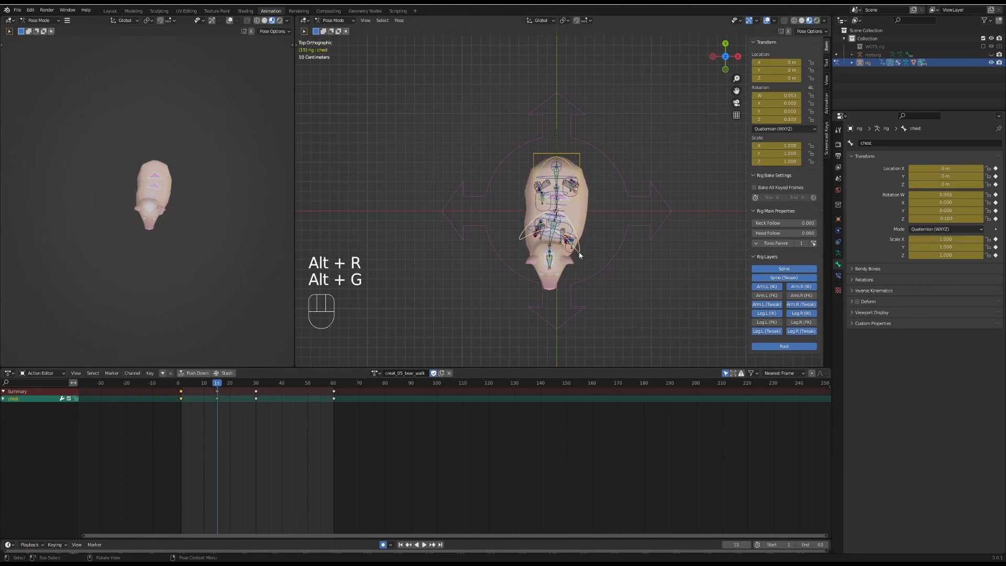
left_click(256, 387)
key("alt+r")
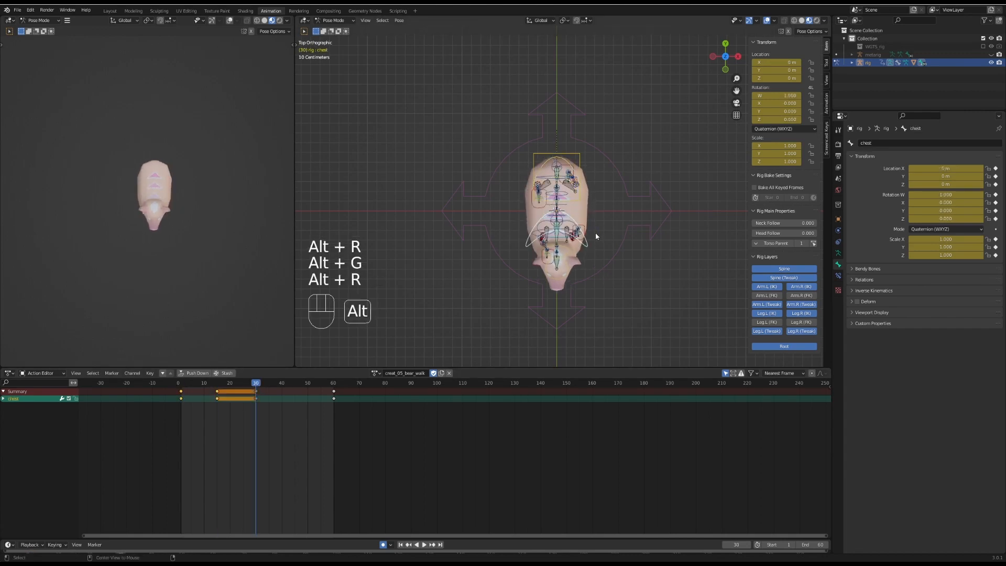
Step: Reset the hips and chest controls to their rest location and rotation at frames 60 and 1
left_click(333, 386)
key("alt+g")
key("alt+g")
key("alt+r")
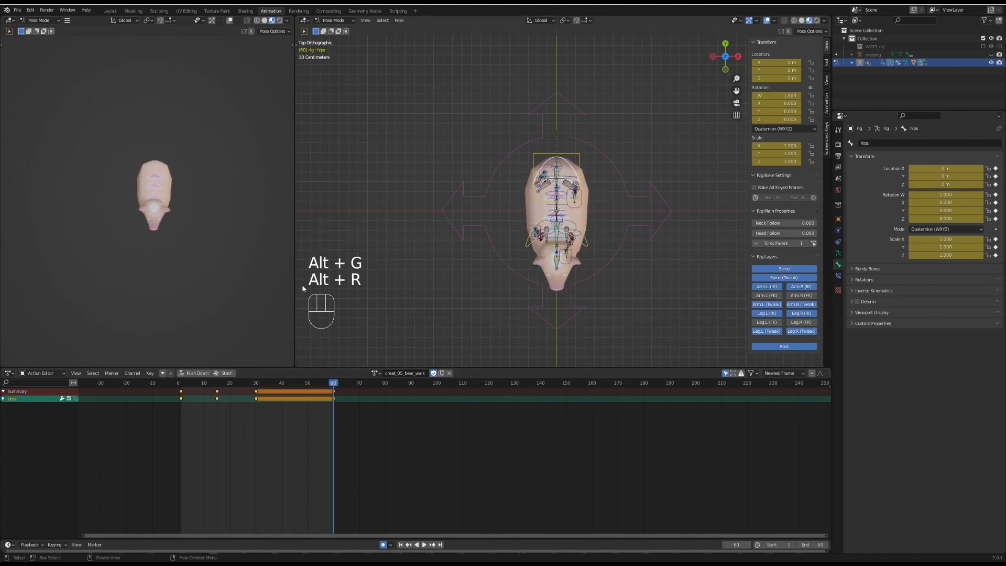
left_click(181, 385)
left_click(588, 246)
key("alt+r")
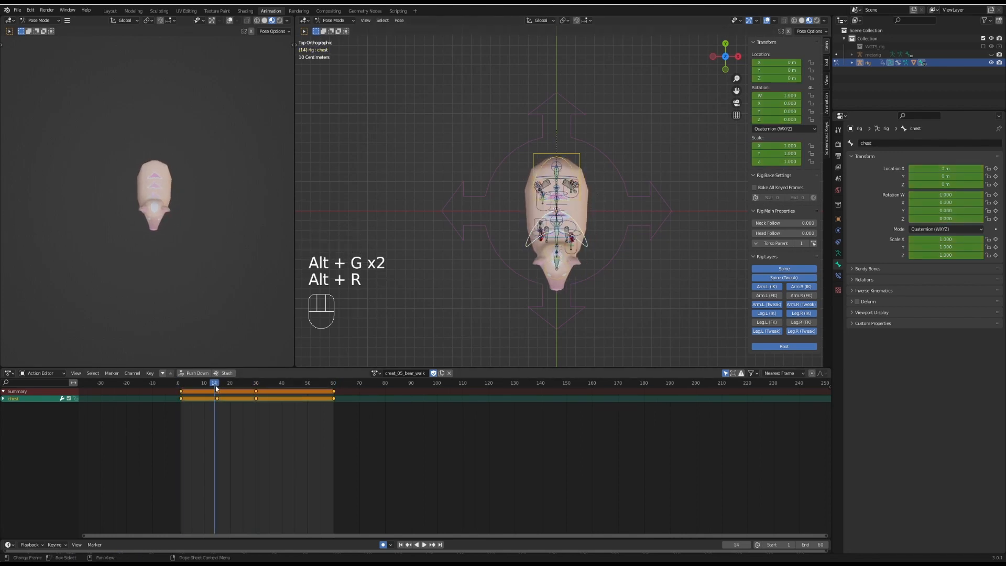
Step: Play back the walk without spine rotation and examine it from the side and the front
middle_click_drag(604, 197, 545, 218)
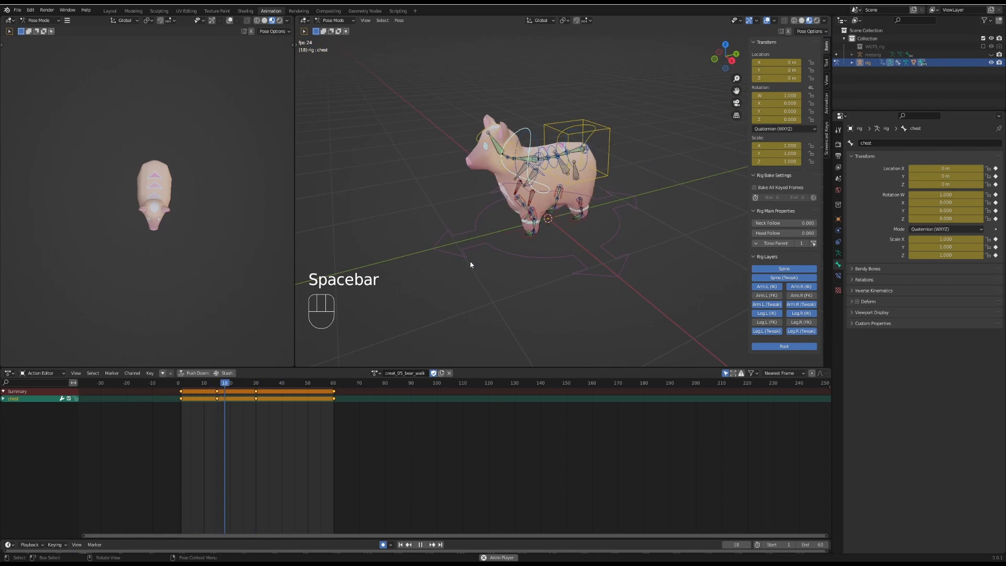
middle_click_drag(470, 265, 559, 252)
key("KP_1")
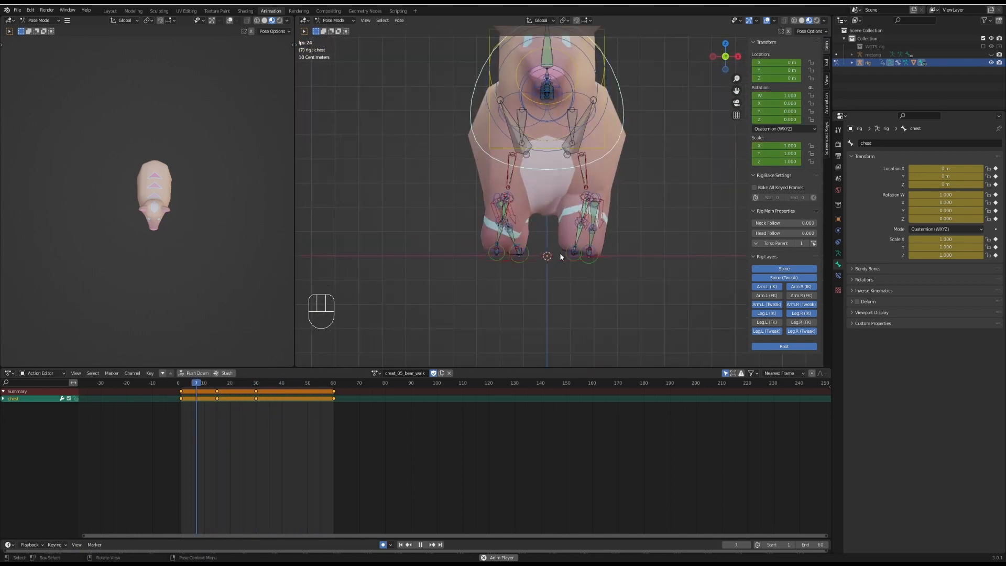
key("space")
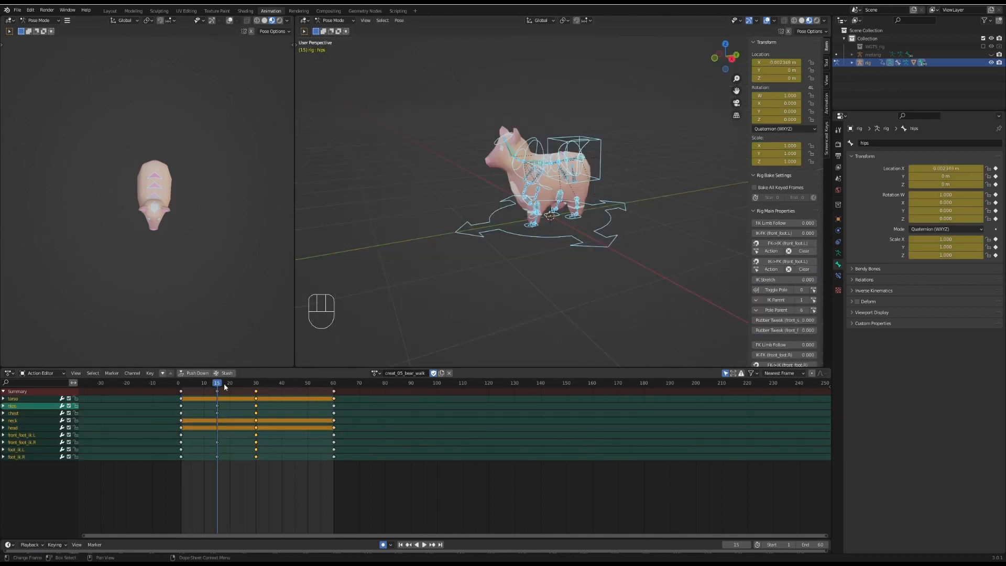
Step: Key the torso's location, rotation and scale at frame 1, and lower it about 0.017 m along global Z at frame 15
left_click(524, 205)
key("KP_3")
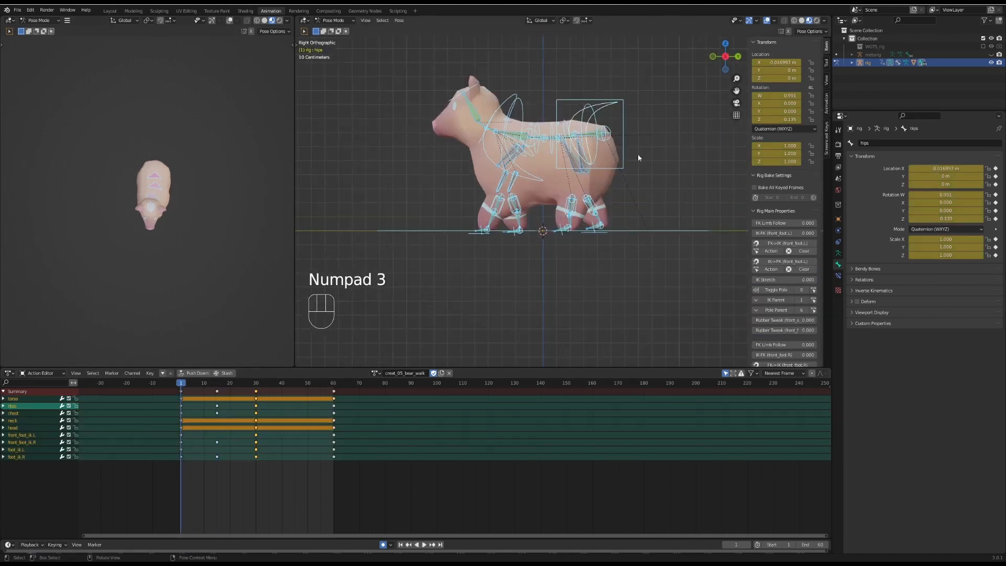
left_click(623, 164)
key("i")
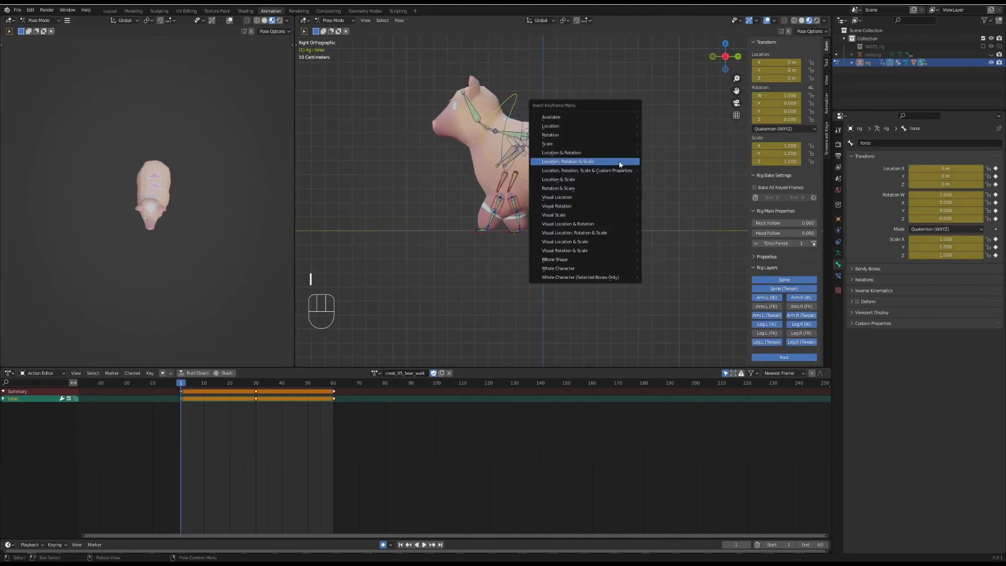
left_click(622, 162)
key("space")
key("z")
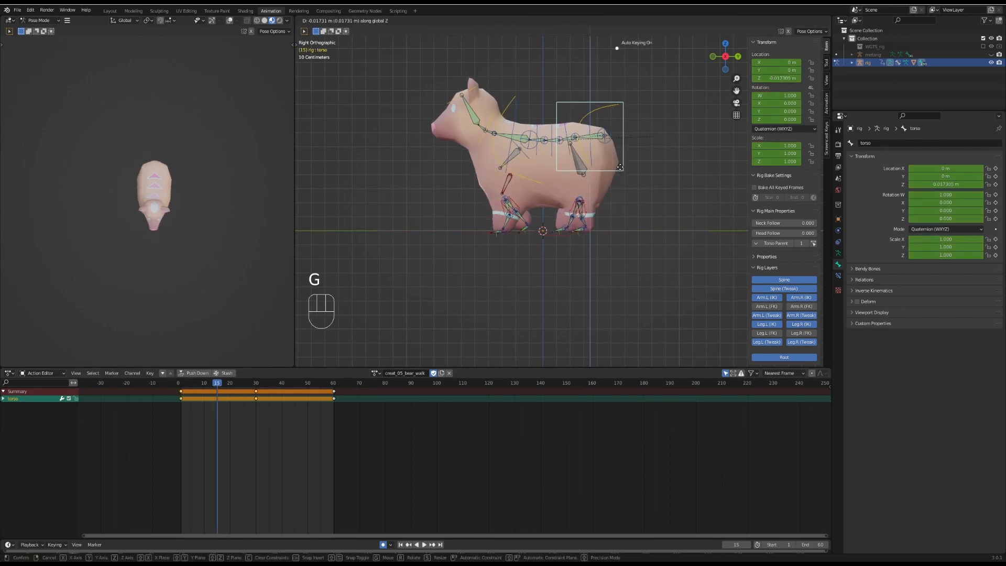
left_click(620, 167)
Step: Copy the torso's keyframe at frame 15 and paste it at frame 45
key("a")
key("a")
left_click(217, 398)
key("ctrl+c")
left_click(295, 383)
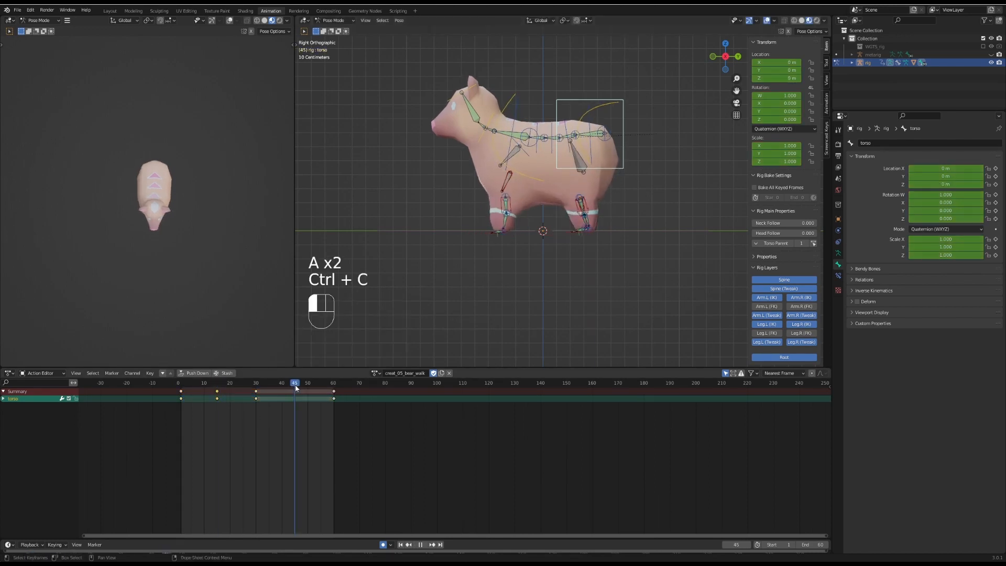
key("ctrl+v")
Step: Preview the bounce, lower the torso further to about -0.024 m on Z at frame 15, and carry that key over to frame 45
key("space")
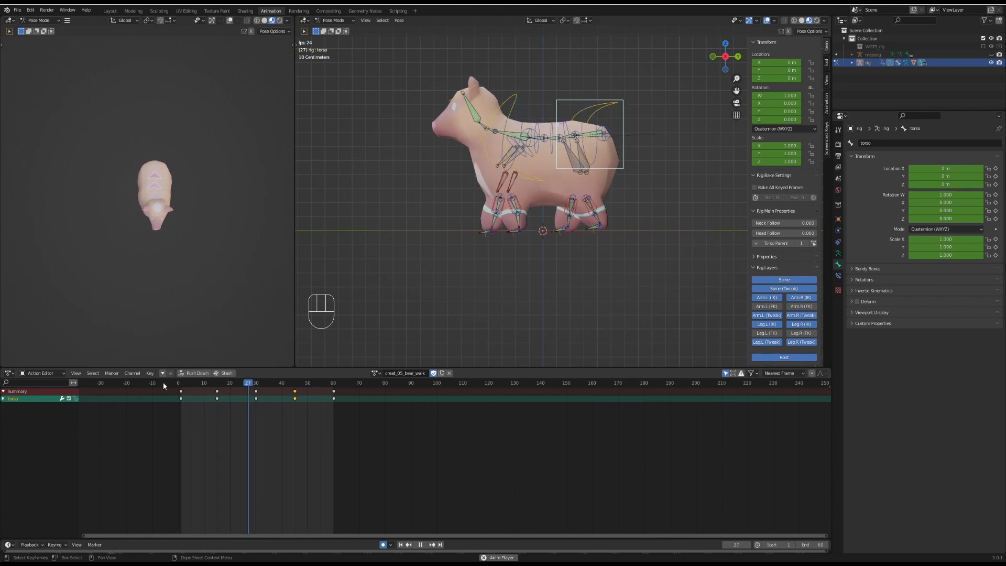
middle_click_drag(157, 282, 152, 231)
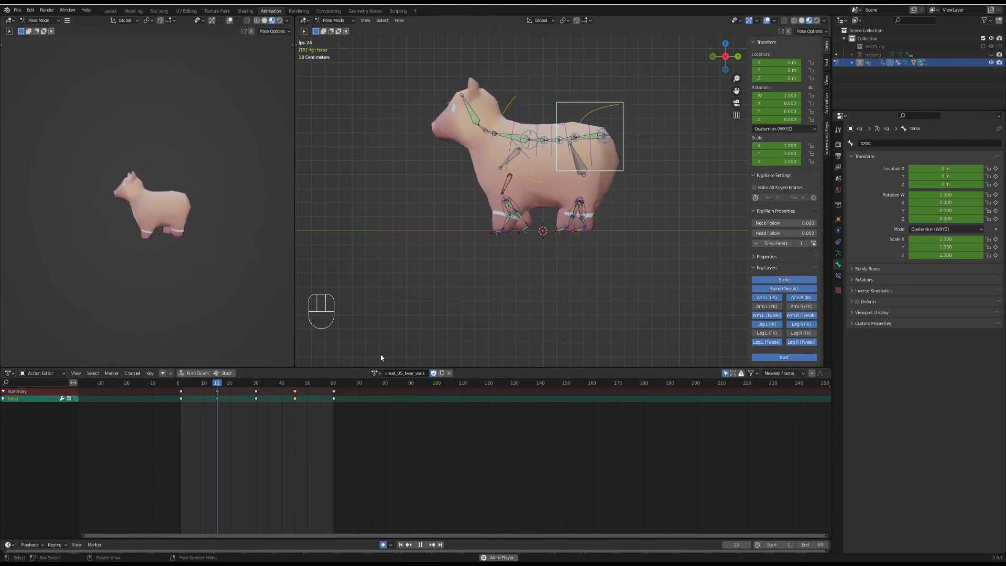
key("space")
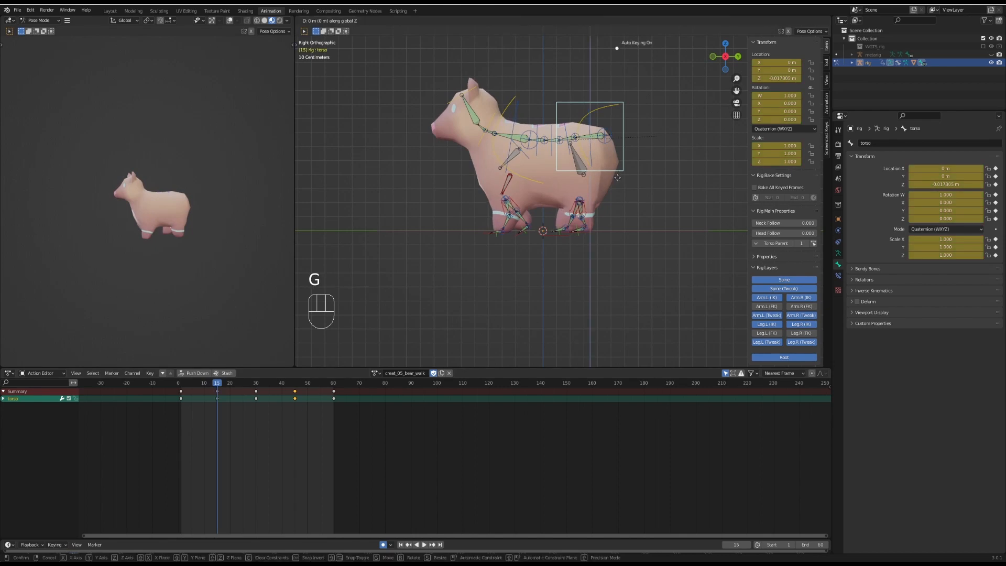
left_click(617, 177)
key("a")
key("a")
Step: Play back the walk and examine the torso's up-and-down motion from the side and front of the character
key("space")
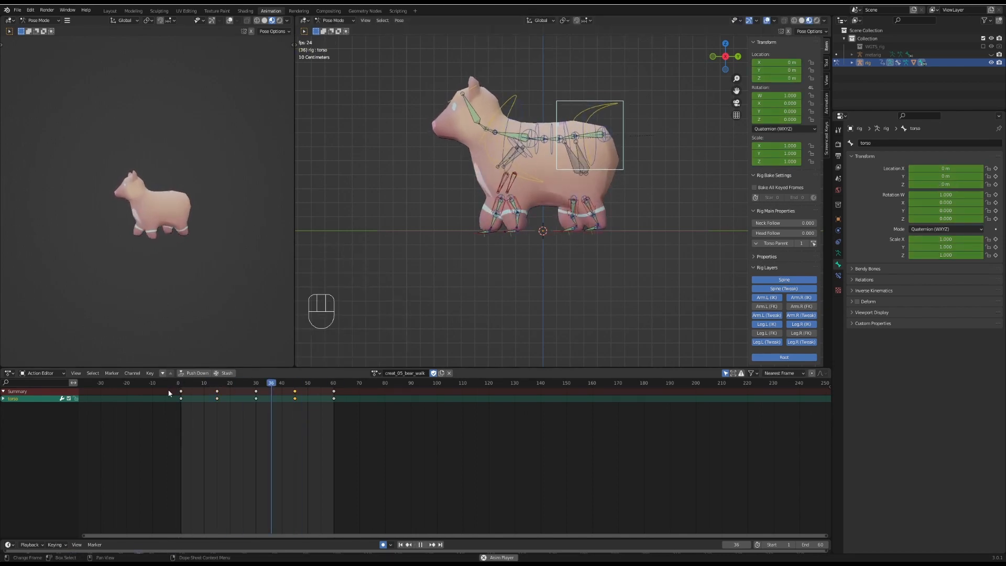
middle_click_drag(220, 272, 170, 270)
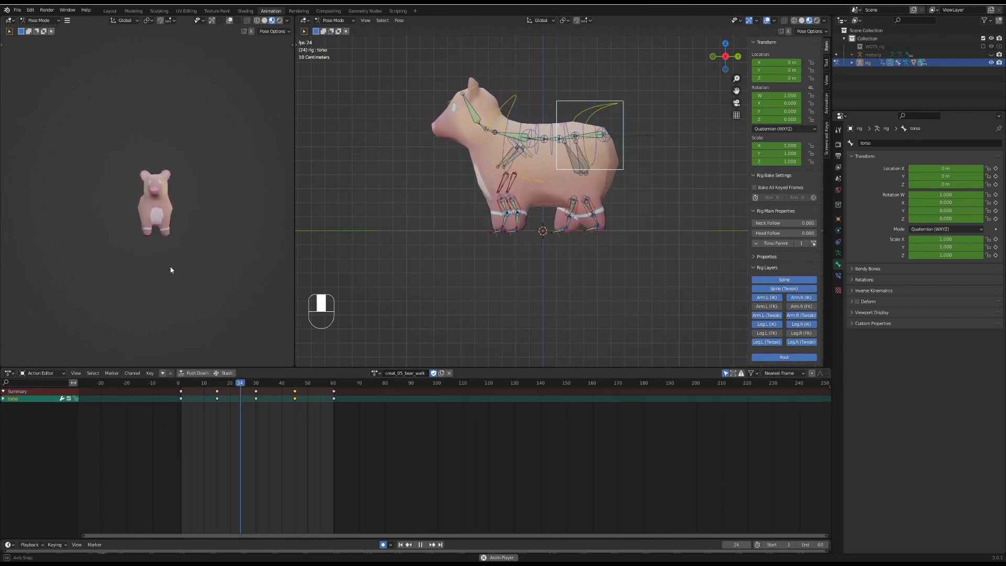
middle_click_drag(170, 265, 90, 269)
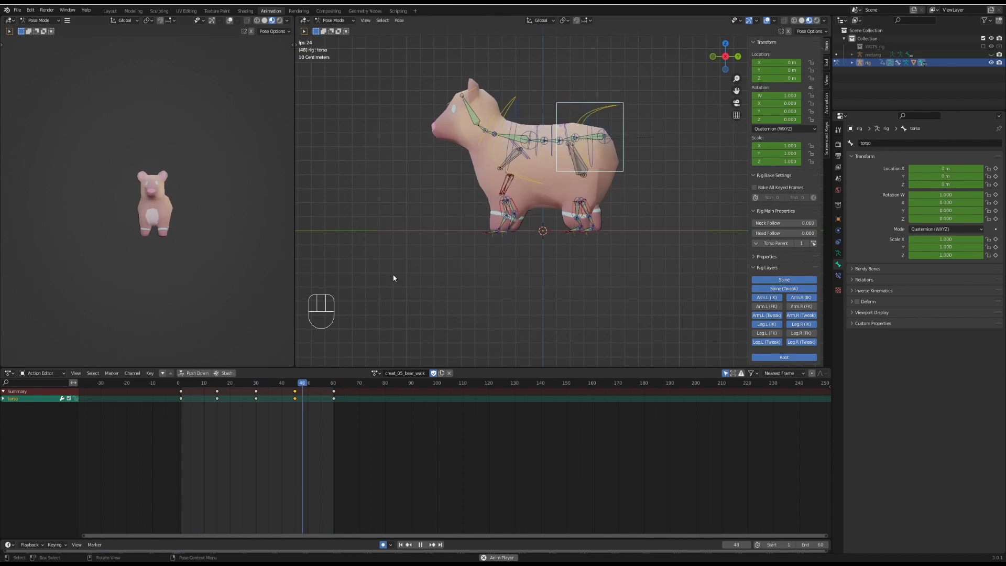
key("space")
Step: At frame 15, reposition the right rear foot IK control in the left side view and rotate it about 11°
left_click(181, 387)
left_click_drag(192, 386, 217, 385)
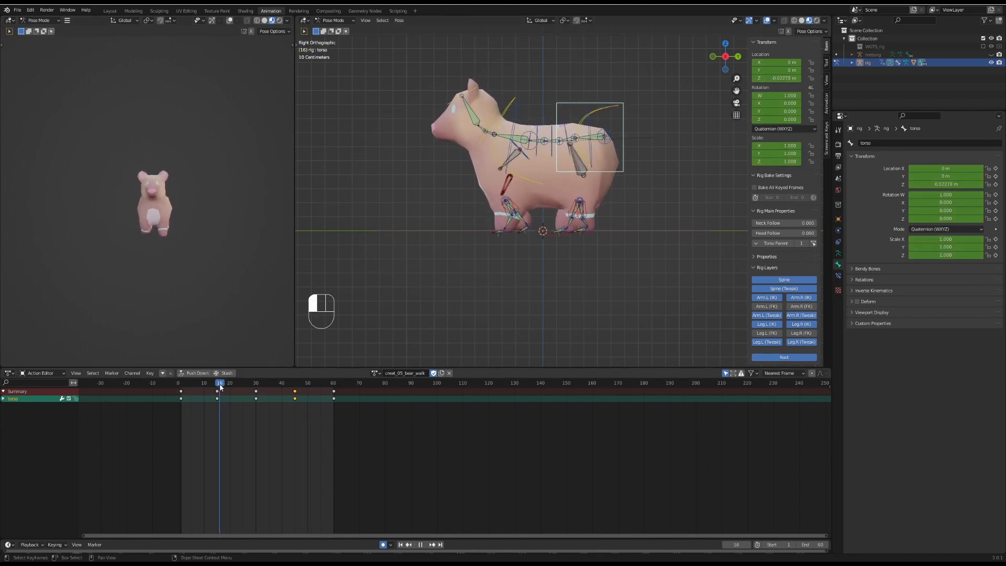
middle_click_drag(461, 246, 569, 246)
key("a")
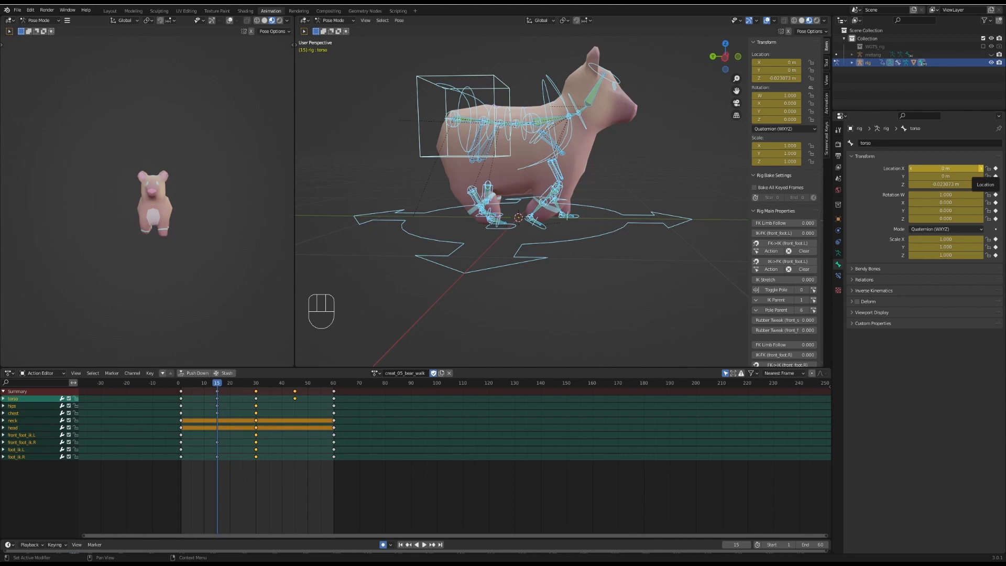
middle_click_drag(469, 245, 517, 274)
left_click(511, 244)
middle_click_drag(610, 328, 584, 286)
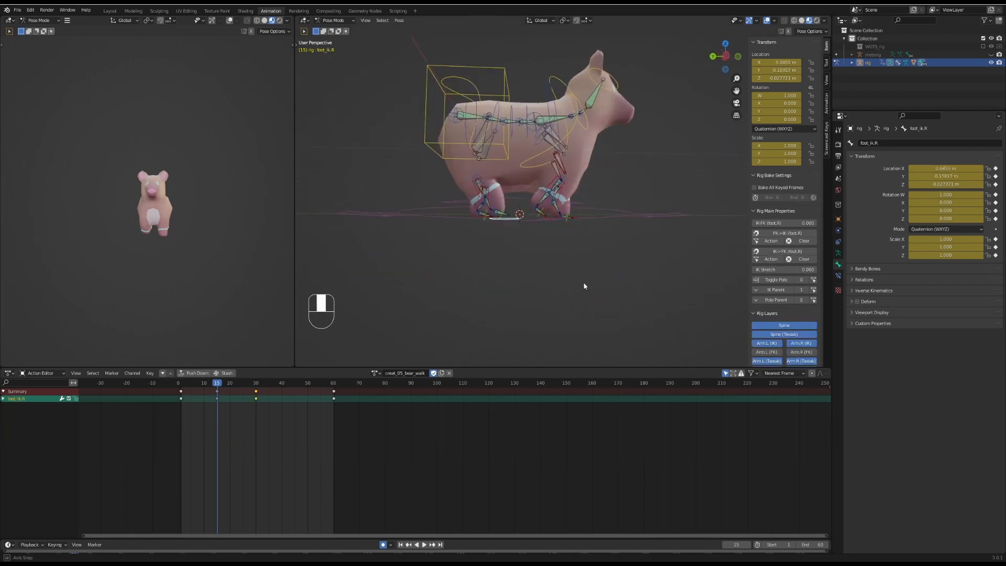
key("ctrl+KP_3")
key("g")
left_click(580, 286)
key("r")
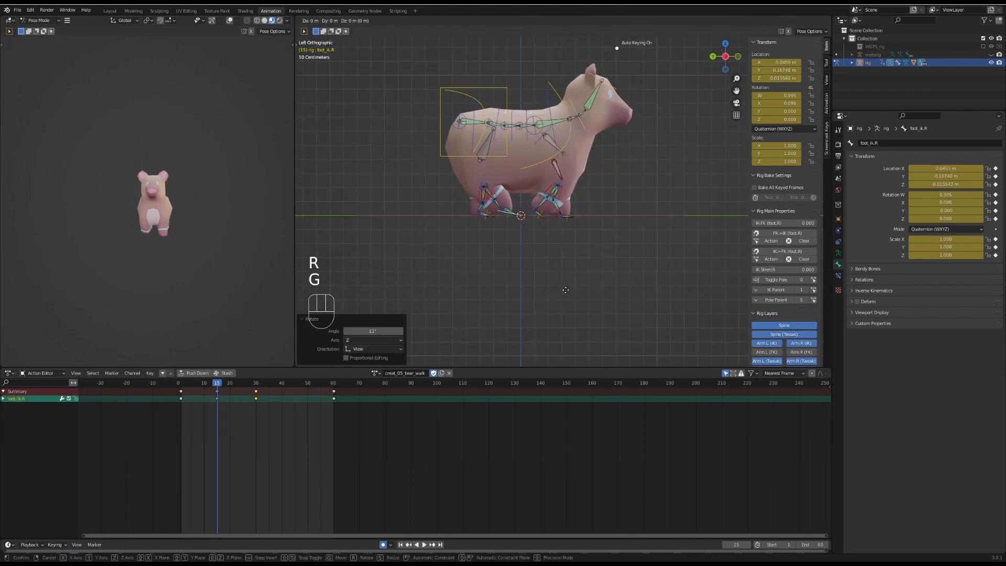
left_click(556, 295)
Step: Copy the keyframes of all bones at frame 15 and paste them mirrored at frame 45
middle_click_drag(520, 287, 400, 191)
key("a")
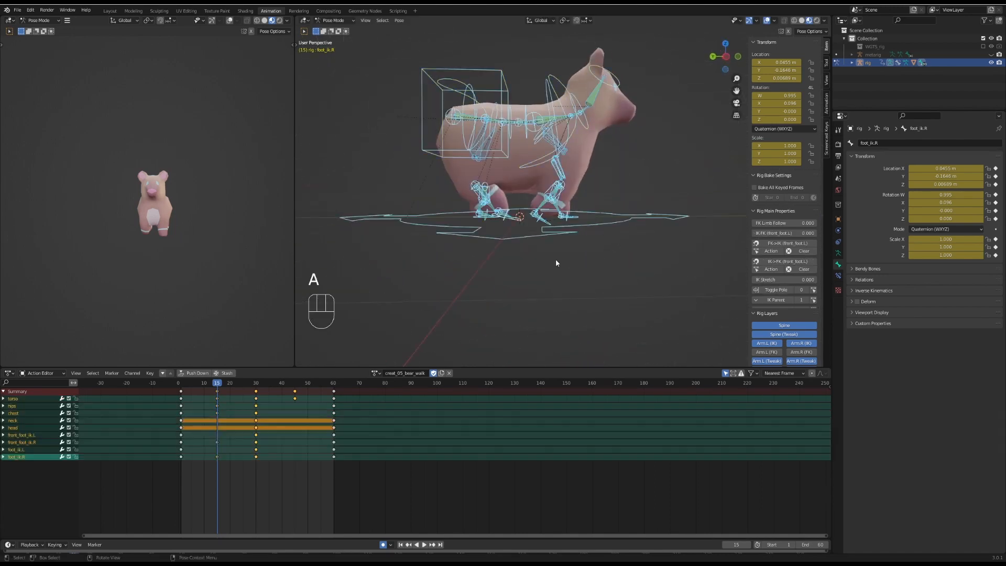
left_click(295, 384)
right_click(295, 383)
left_click(285, 382)
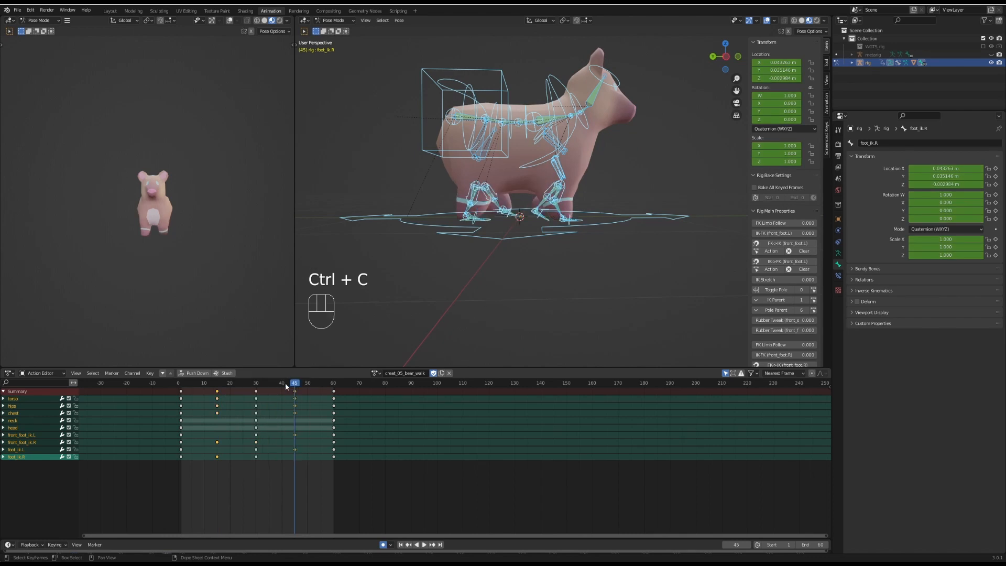
left_click_drag(285, 383, 137, 392)
Step: Preview the loop, select only the keyframes at frame 60 on all channels, and move them to frame 61
key("space")
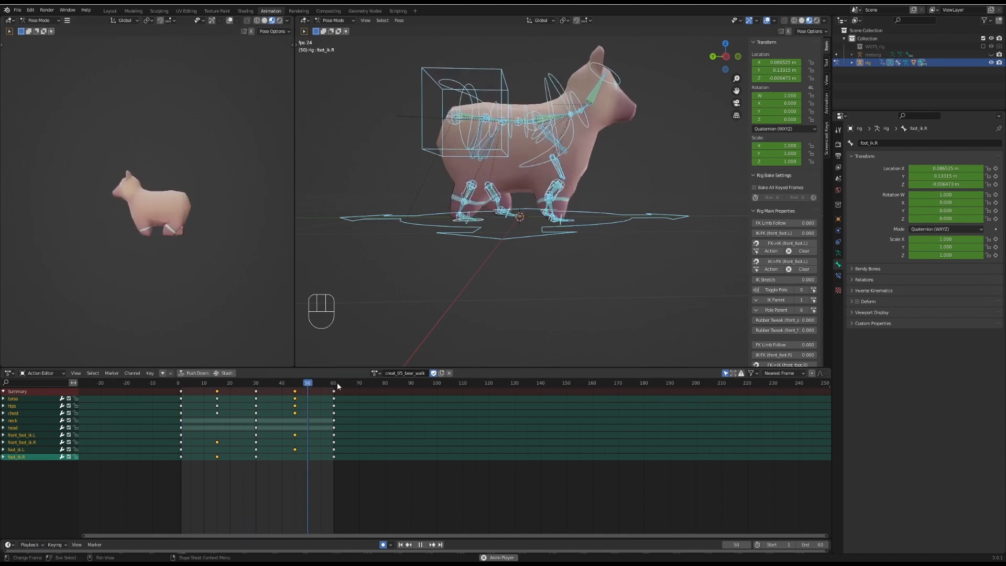
key("a")
key("a")
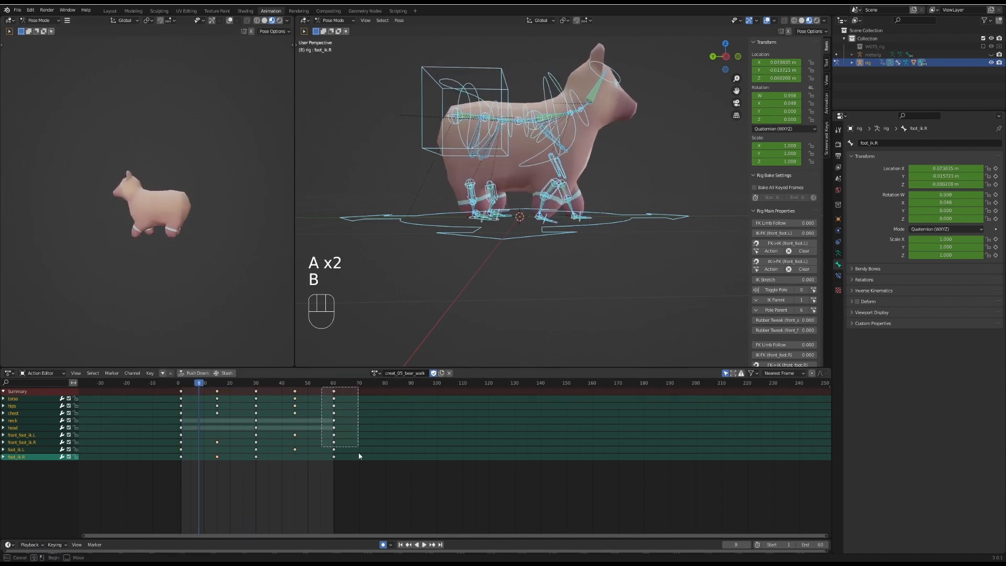
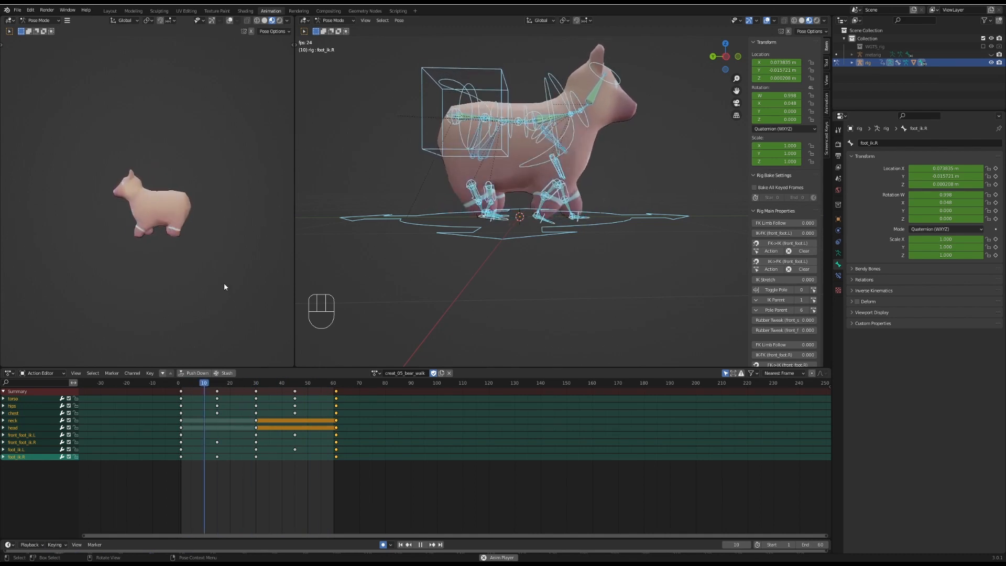
Step: Scrub through the frames around 15 and play back the walk to examine the foot motion
key("space")
left_click(218, 392)
left_click_drag(219, 391, 217, 398)
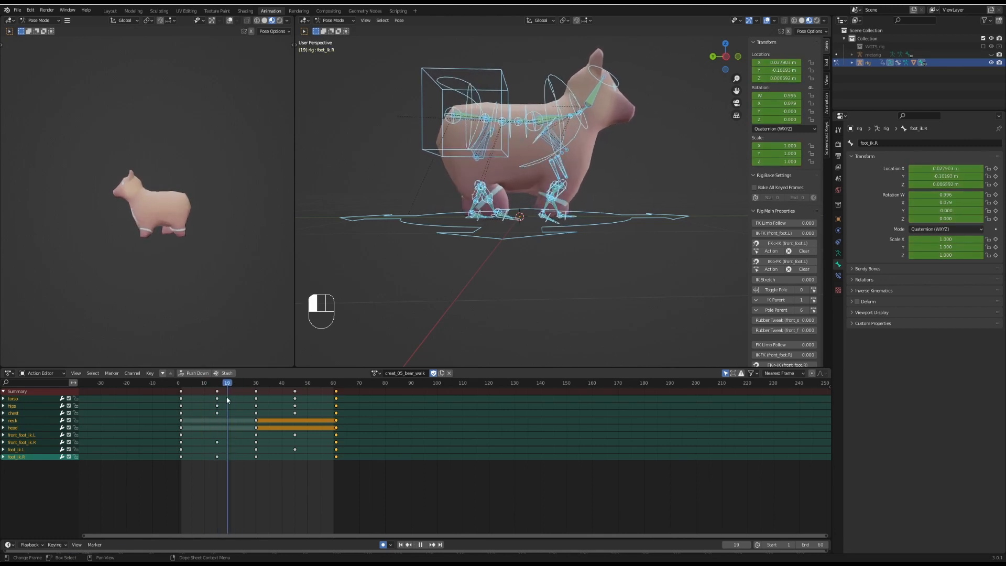
key("space")
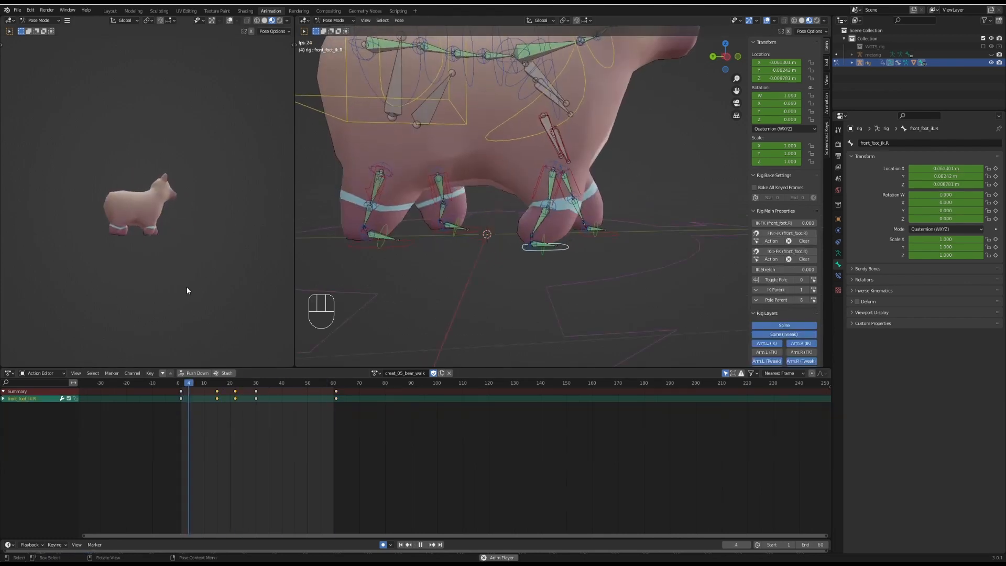
Step: Move the right front foot IK control's keyframe from frame 22 to frame 23 and clear the selection
mouse_move(482, 226)
middle_mouse_down()
mouse_move(316, 226)
mouse_move(465, 229)
middle_mouse_up()
key("space")
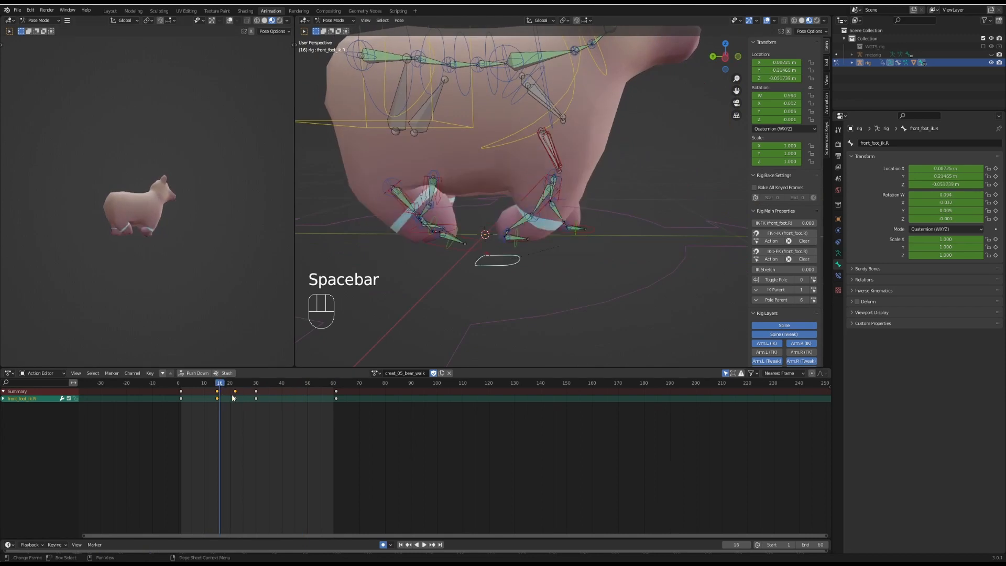
left_click(235, 399)
key("g")
left_click(238, 400)
key("a")
key("a")
key("a")
Step: Preview the loop, then reposition the right front foot IK control at frame 23 in the left side view
key("space")
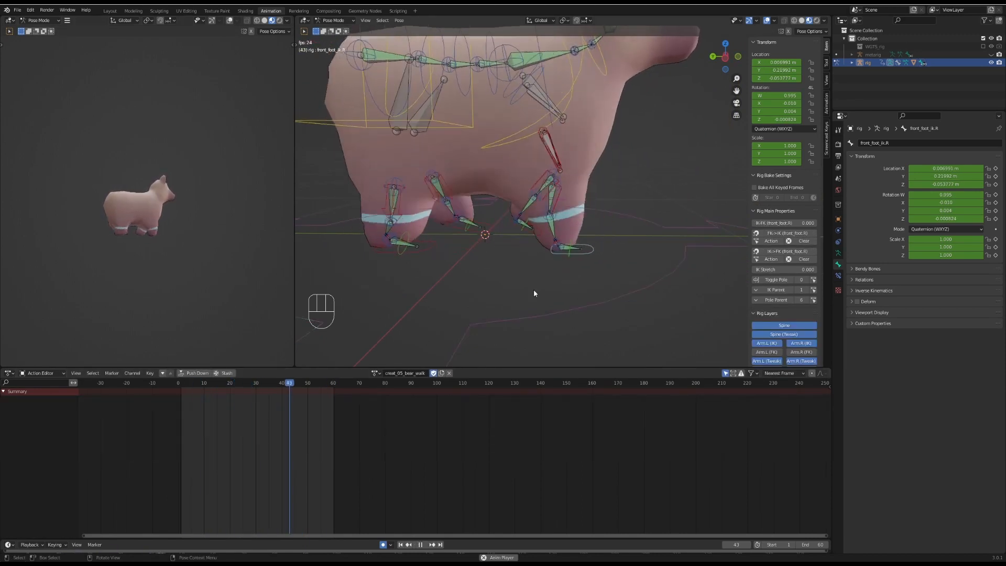
scroll(537, 289, "down", 5)
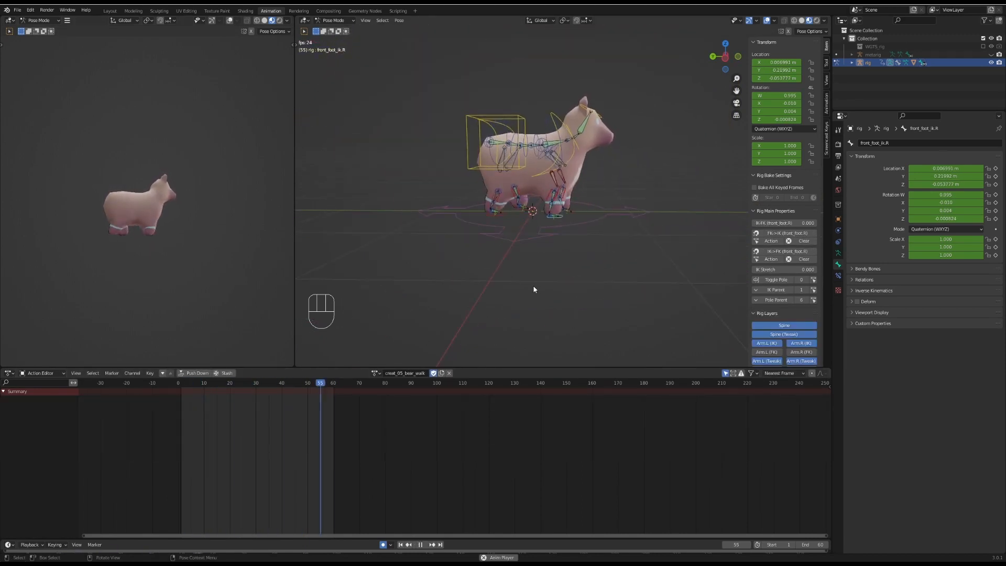
key("space")
key("a")
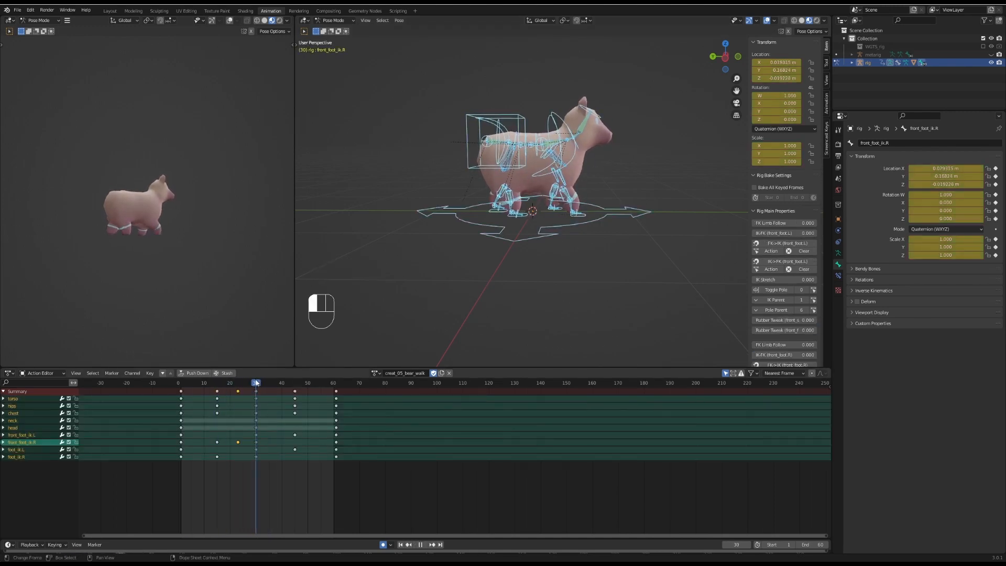
scroll(651, 251, "up", 5)
middle_click_drag(628, 247, 649, 242)
left_click(640, 237)
key("KP_3")
key("ctrl+KP_3")
key("g")
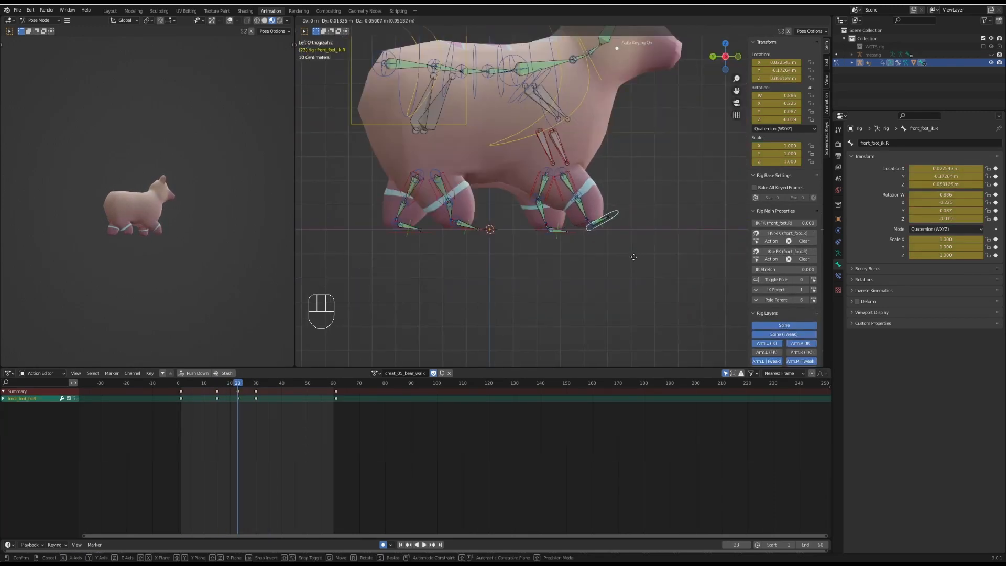
left_click(634, 249)
Step: Play back the walk from frame 15, then copy all bones' keyframes at frame 15 and paste them mirrored at frame 45
mouse_move(237, 383)
left_mouse_down()
mouse_move(224, 384)
mouse_move(249, 385)
mouse_move(208, 386)
mouse_move(218, 389)
left_mouse_up()
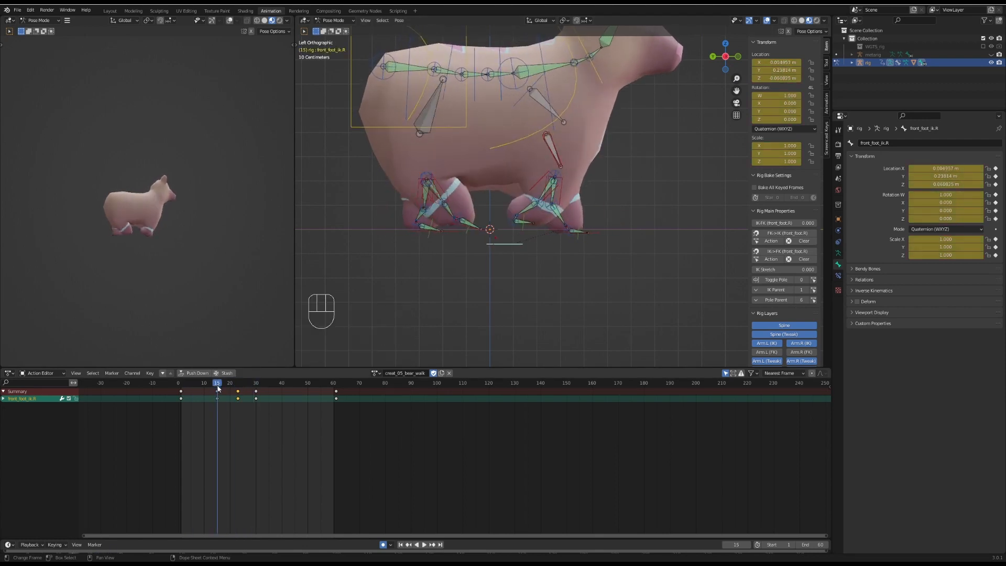
key("space")
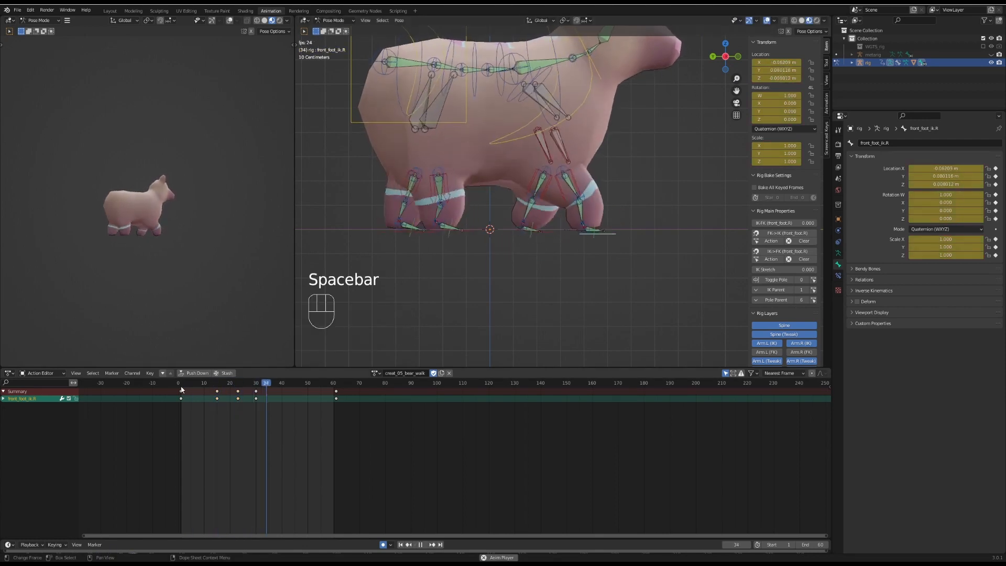
key("space")
key("a")
left_click(218, 386)
key("a")
key("b")
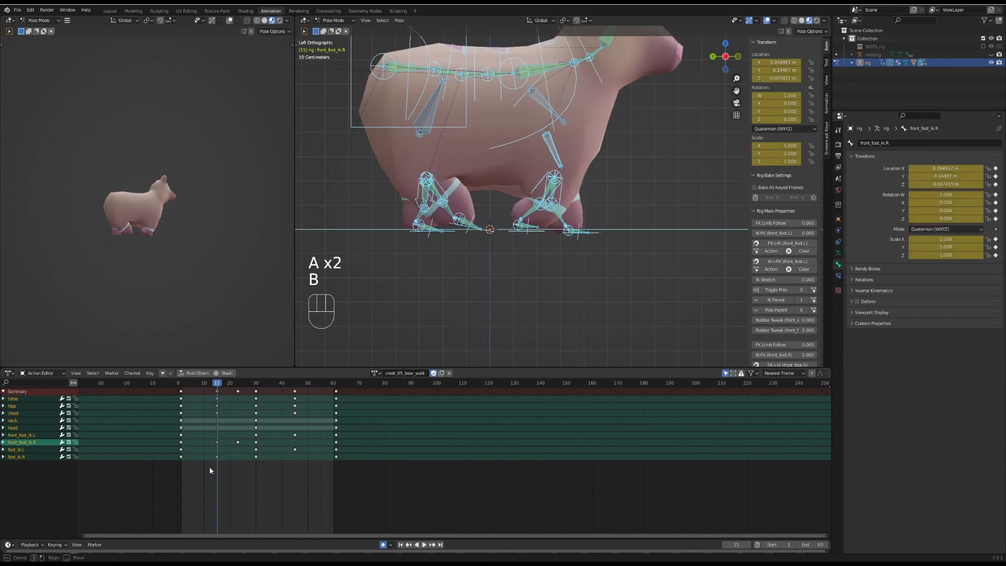
left_click_drag(210, 468, 225, 389)
key("ctrl+c")
left_click(294, 386)
key("ctrl+shift+v")
Step: Copy the frame 23 keyframes and paste them mirrored at frame 53
left_click(237, 385)
key("Left")
key("Right")
key("Right")
key("Right")
key("Right")
key("Right")
key("Right")
key("Right")
key("Right")
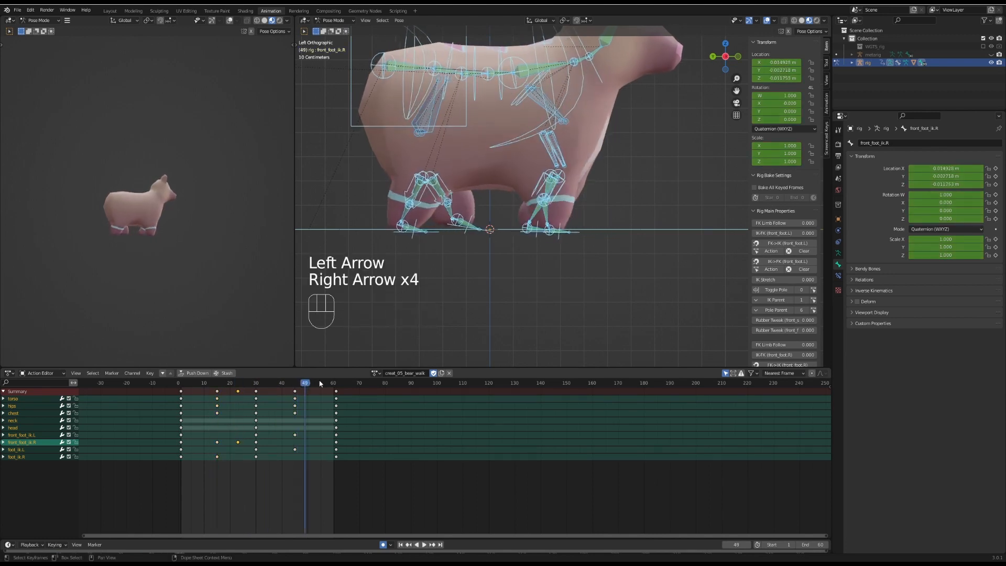
right_click(313, 467)
left_click(313, 467)
Step: Preview the walk from the front in the preview viewport, step to frame 8, and deselect all bones
key("space")
middle_click_drag(192, 278, 31, 269)
key("space")
mouse_move(182, 387)
left_mouse_down()
mouse_move(305, 388)
mouse_move(181, 388)
left_mouse_up()
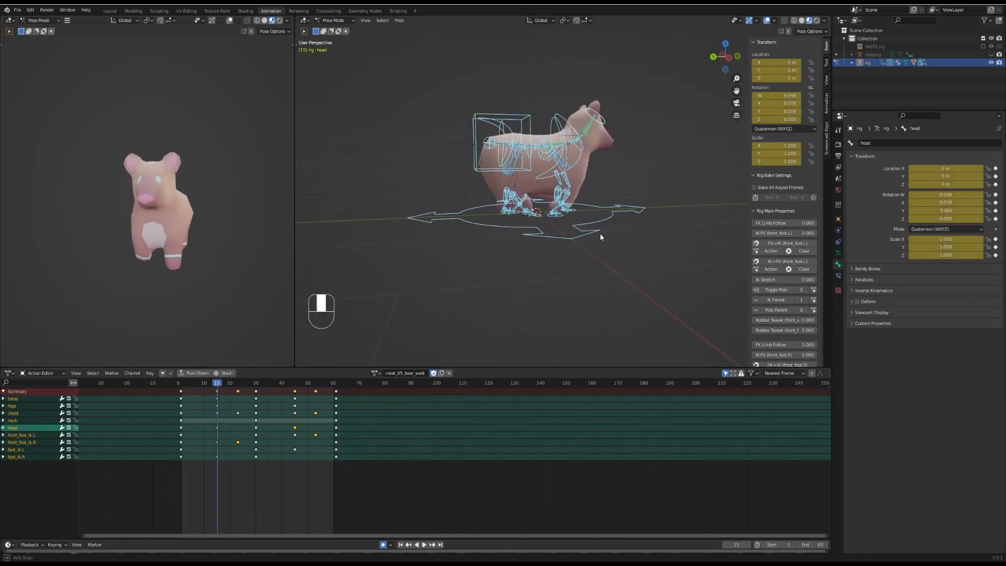
left_click_drag(218, 386, 179, 390)
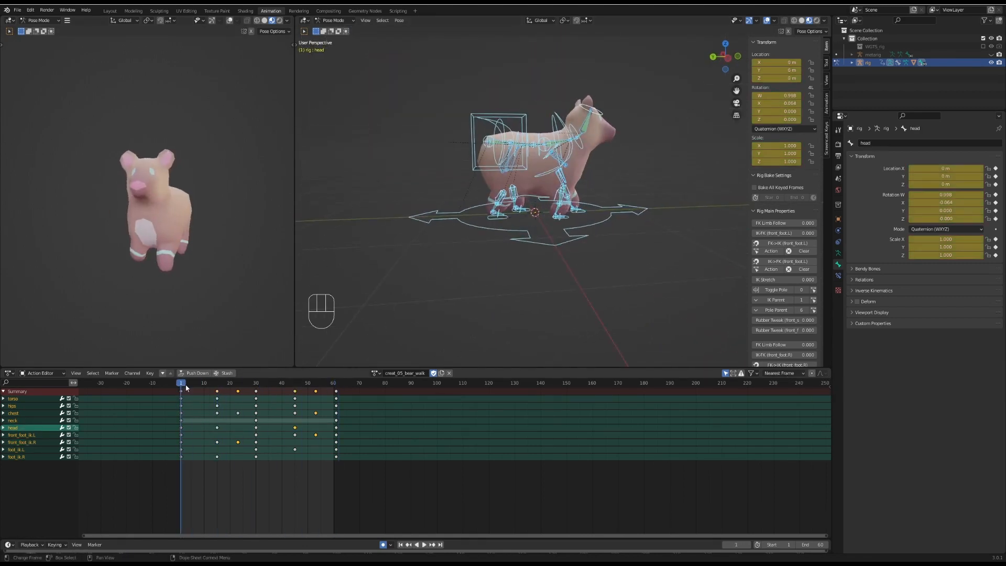
key("Right")
key("Right")
key("Right")
key("Right")
key("Right")
key("Right")
key("Right")
key("a")
key("a")
Step: Try repositioning the right rear foot IK control at frame 8 and undo both moves
scroll(460, 244, "up", 4)
left_click(460, 244)
key("g")
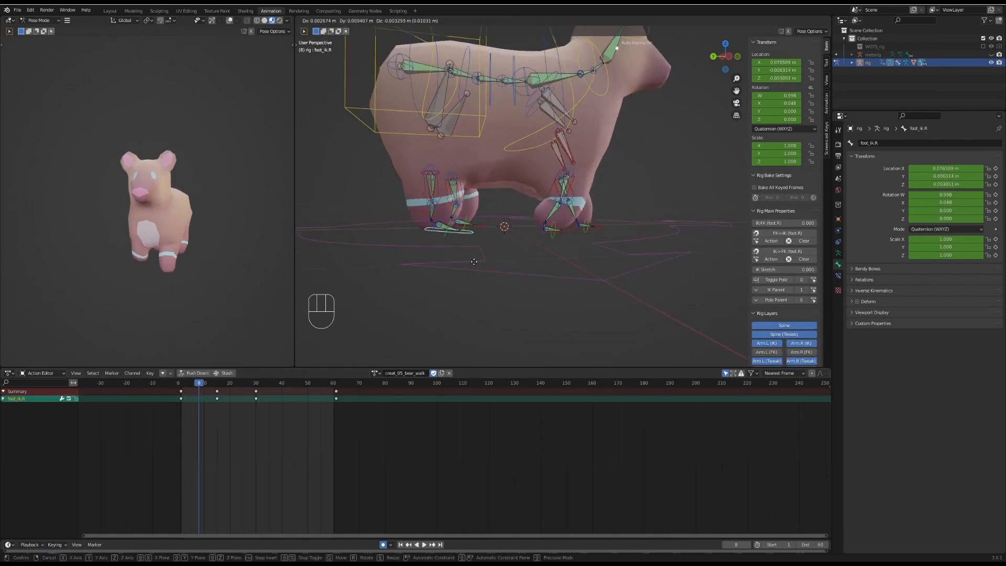
left_click(472, 258)
middle_click_drag(67, 291, 76, 289)
middle_click_drag(566, 261, 538, 280)
key("g")
left_click(469, 260)
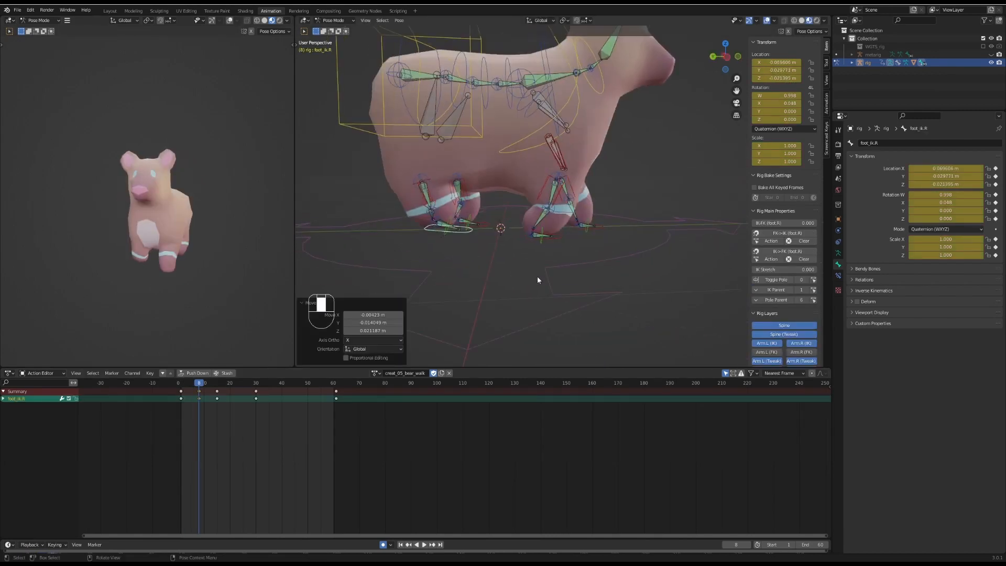
key("ctrl+z")
key("ctrl+z")
Step: At frame 8, rotate the hips control about 6.6° in the front view
key("a")
key("a")
key("KP_1")
left_click(544, 107)
key("r")
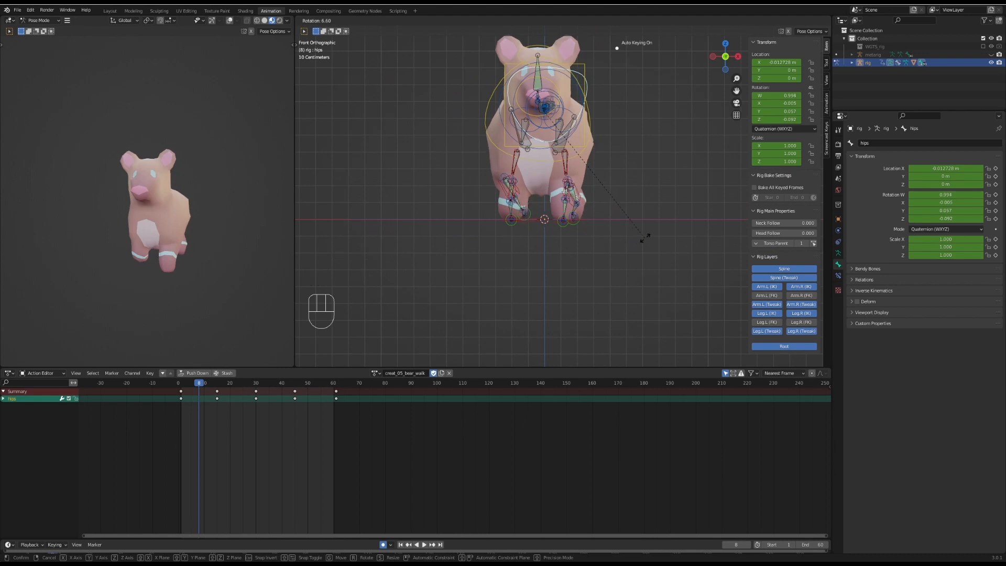
left_click(645, 238)
Step: At frame 8, reposition the right rear foot IK control, rotate it about 13°, and refine its placement
middle_click_drag(645, 241, 547, 253)
left_click(487, 222)
key("g")
left_click(488, 234)
key("r")
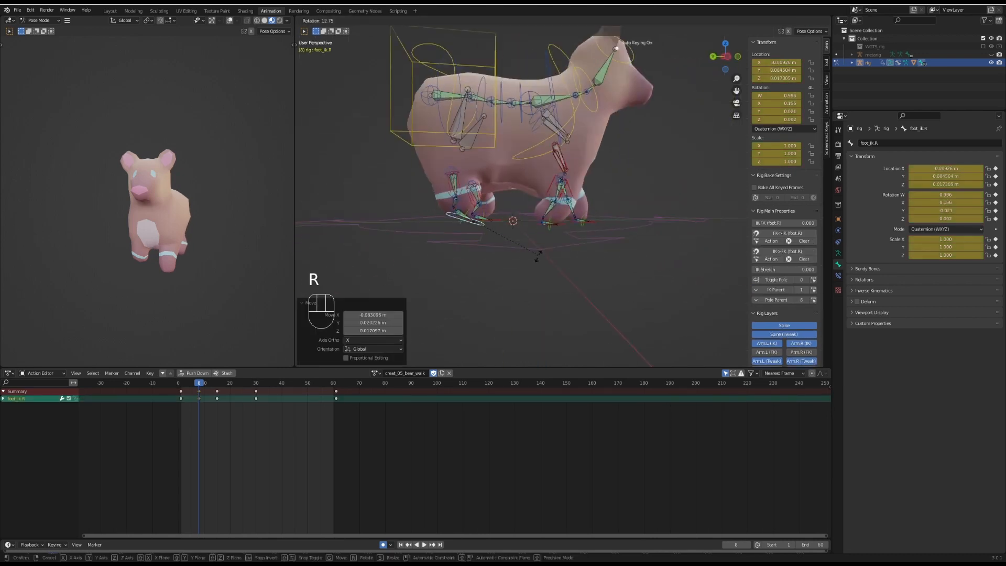
left_click(541, 259)
middle_click_drag(131, 272, 220, 273)
key("g")
left_click(516, 254)
middle_click_drag(516, 254, 464, 255)
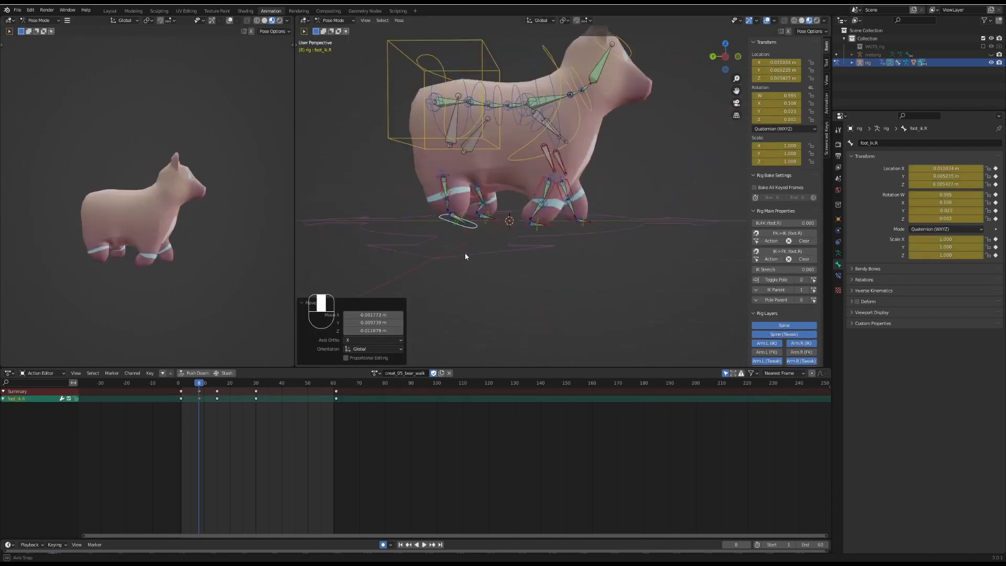
Step: At frame 23, reposition the right rear foot IK control in the left side view
left_click_drag(198, 383, 237, 389)
key("a")
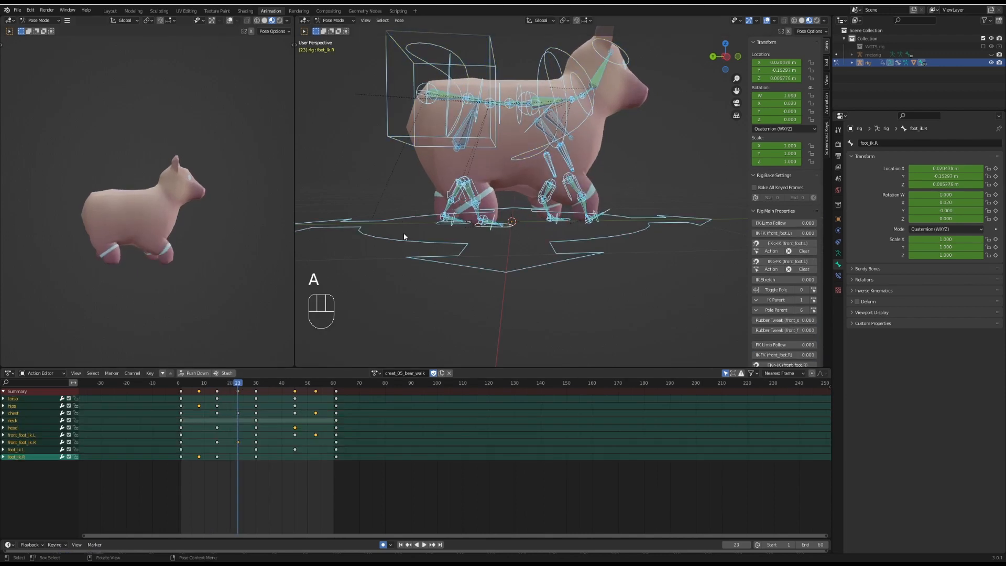
left_click(496, 223)
key("ctrl+KP_3")
key("g")
left_click(567, 238)
Step: At frame 23, select the hips control and rotate it
left_click(463, 93)
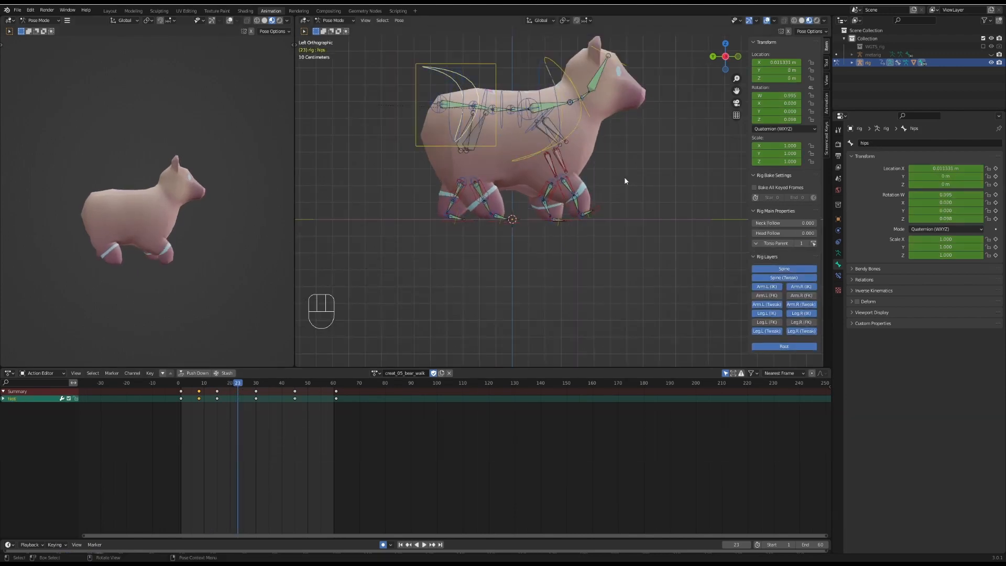
middle_click_drag(624, 177, 726, 183)
key("r")
left_click(608, 197)
middle_click_drag(607, 198, 488, 201)
Step: Return to frame 8 and adjust both the position and rotation of the hips control
left_click_drag(237, 387, 200, 386)
middle_click_drag(510, 181, 490, 202)
key("g")
left_click(493, 192)
key("r")
left_click(464, 225)
middle_click_drag(464, 225, 515, 235)
Step: At frame 8, reposition the right rear foot IK control again to suit the adjusted hips
left_click(499, 216)
key("g")
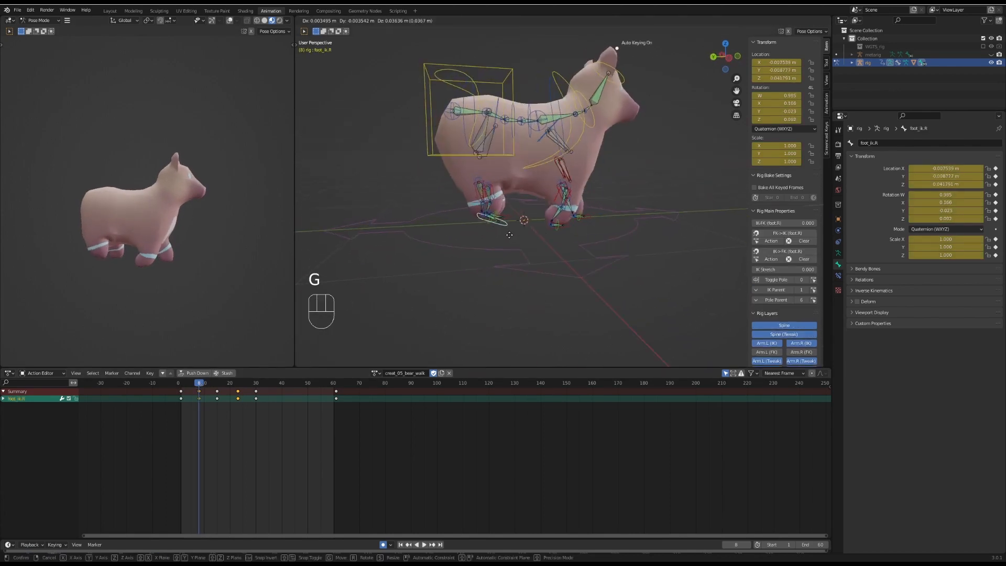
left_click(388, 268)
Step: Play back the walk from the first frames and examine the body and feet from above and the side
mouse_move(199, 383)
left_mouse_down()
mouse_move(317, 370)
mouse_move(183, 375)
left_mouse_up()
middle_click_drag(550, 167, 442, 241)
key("space")
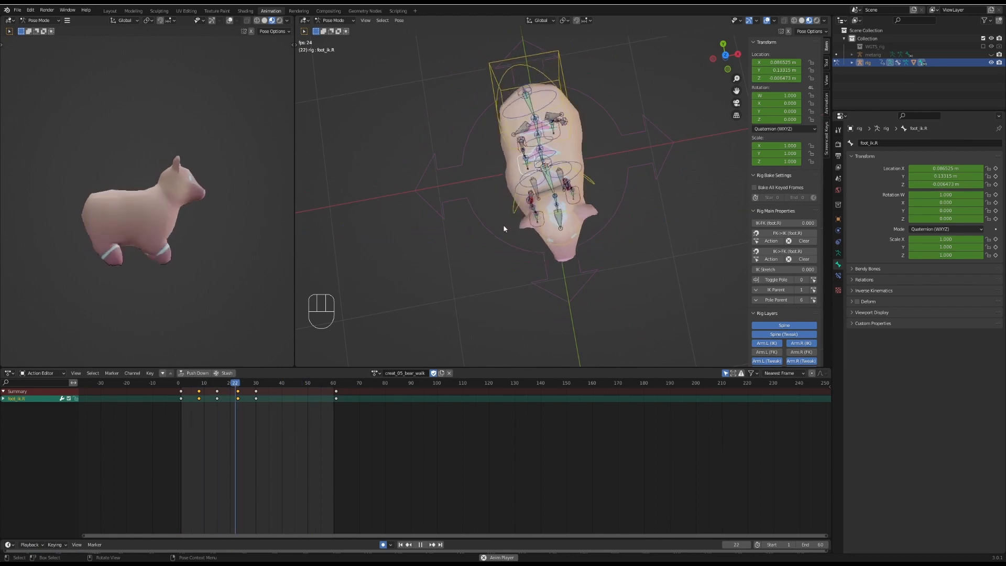
middle_click_drag(503, 224, 536, 200)
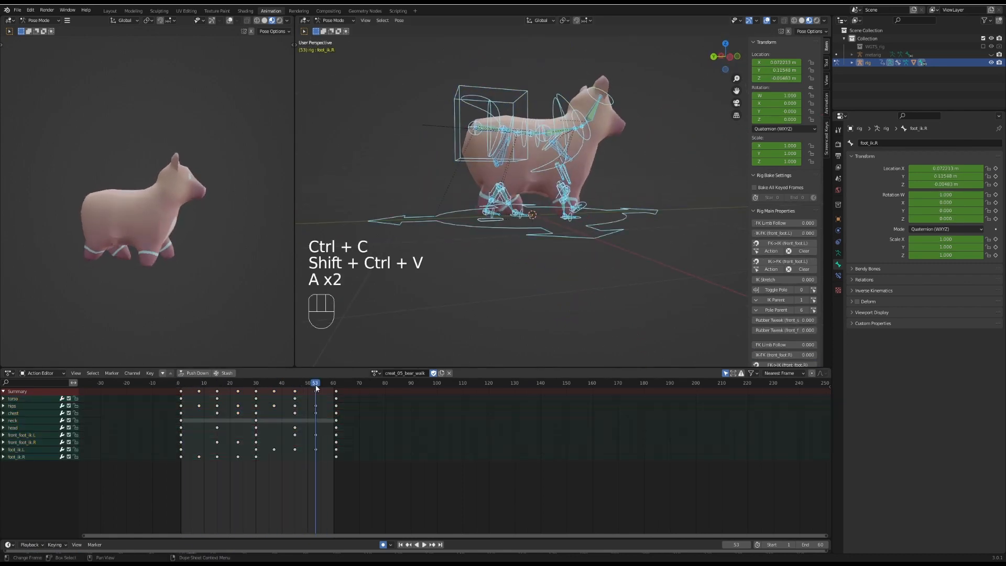
key("space")
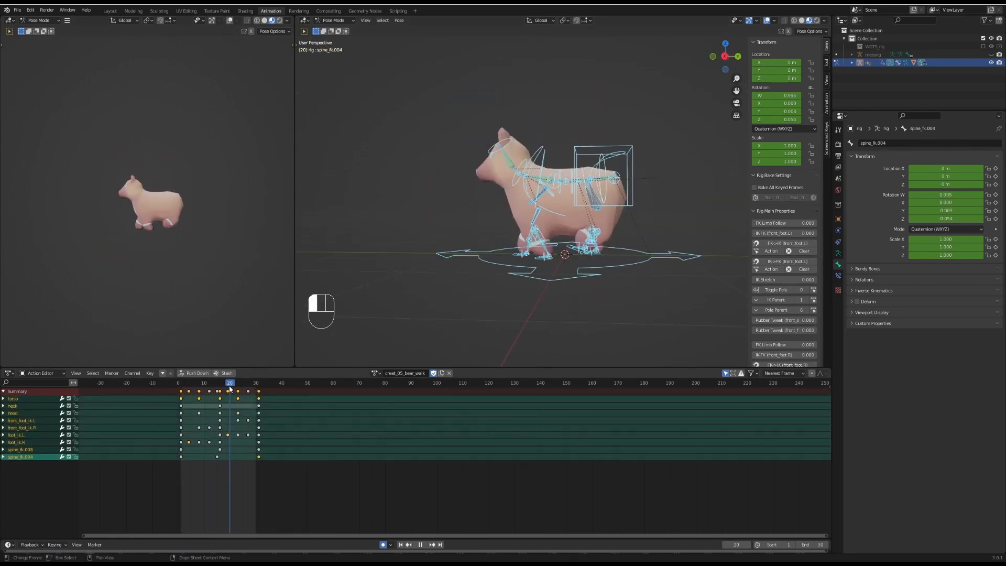
Step: At frame 19 of the 30-frame cycle, reposition the left rear foot IK control in the right side view
scroll(611, 298, "up", 2)
key("a")
key("a")
left_click(612, 297)
key("KP_3")
key("g")
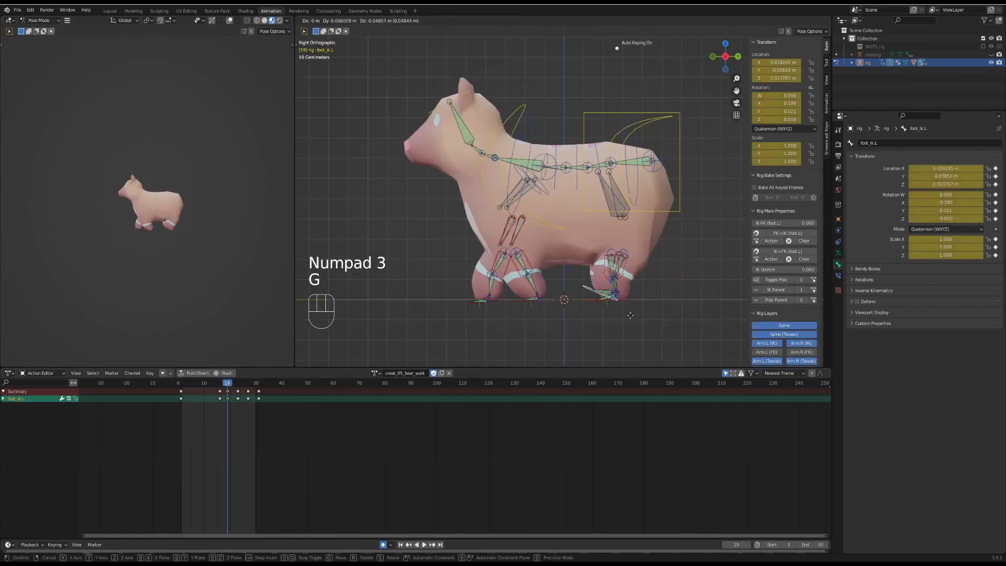
left_click(617, 47)
Step: Copy the left rear foot keyframe at frame 19 and paste it mirrored at frame 4 with all bones selected
key("ctrl+c")
key("a")
left_click_drag(227, 383, 188, 383)
key("ctrl+shift+v")
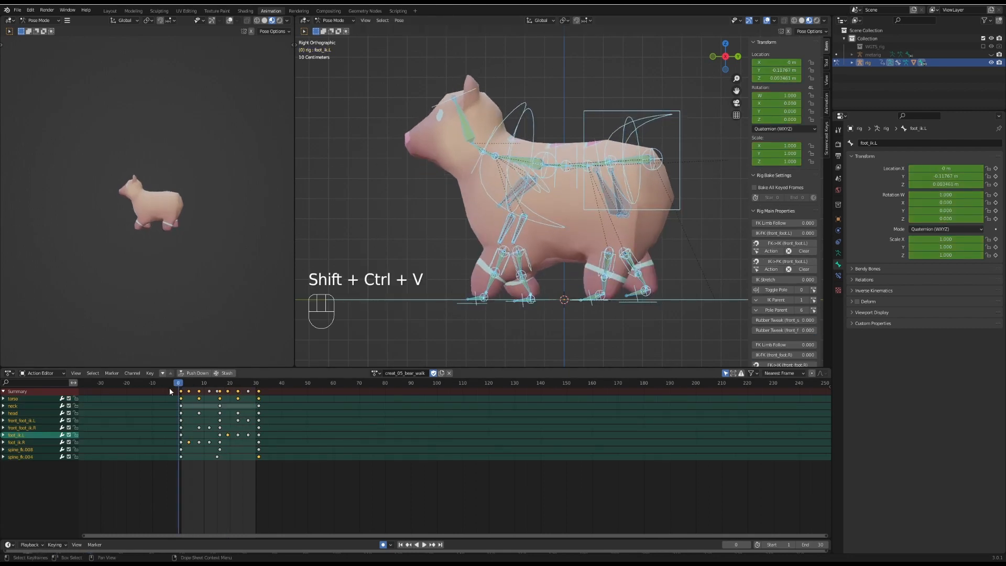
Step: Play back the shortened walk cycle and examine the foot placement from the front
key("space")
middle_click_drag(510, 354, 615, 256)
key("KP_1")
key("space")
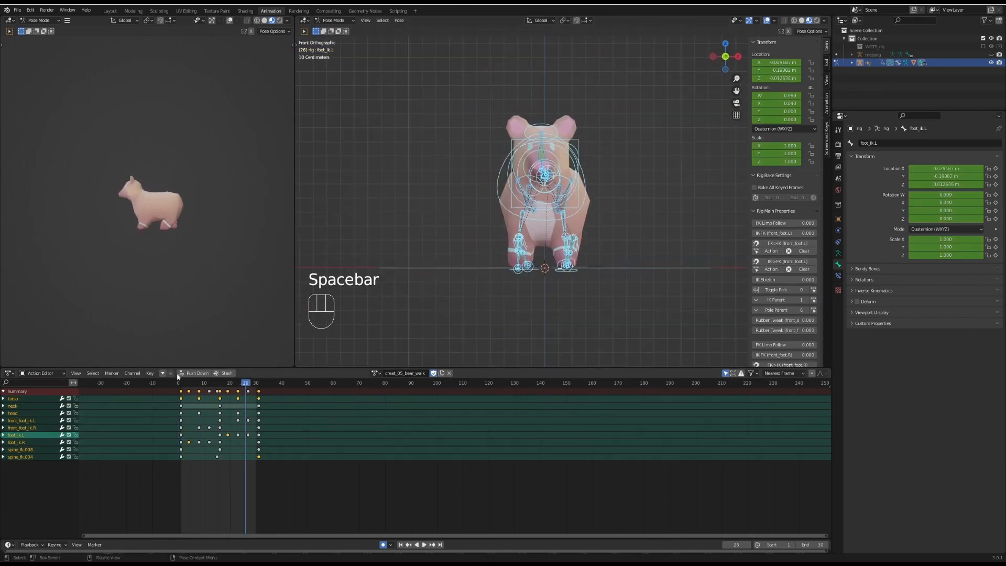
Step: At frame 1, move the left rear foot IK control about -0.054 m along the global X axis
left_click(181, 383)
mouse_move(511, 291)
middle_mouse_down()
mouse_move(507, 322)
mouse_move(508, 302)
middle_mouse_up()
key("KP_1")
mouse_move(185, 384)
left_mouse_down()
mouse_move(252, 383)
mouse_move(181, 383)
left_mouse_up()
left_click(579, 270)
middle_click_drag(580, 268, 610, 263)
key("g")
key("g")
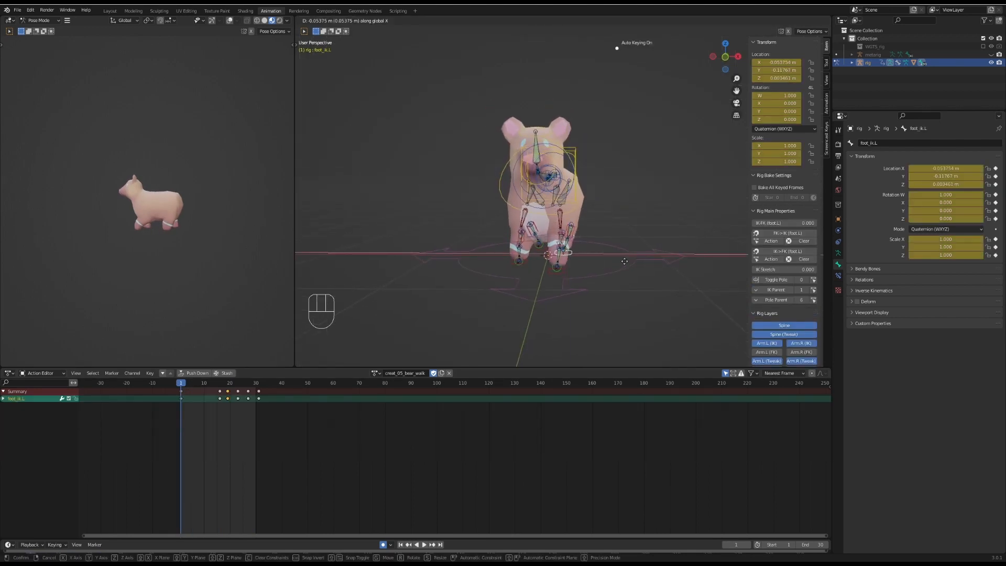
left_click(624, 261)
Step: At frame 1, move the right front foot IK control about 0.09 m along X in the front view
key("KP_1")
left_click(481, 322)
key("KP_1")
key("g")
key("x")
left_click(542, 337)
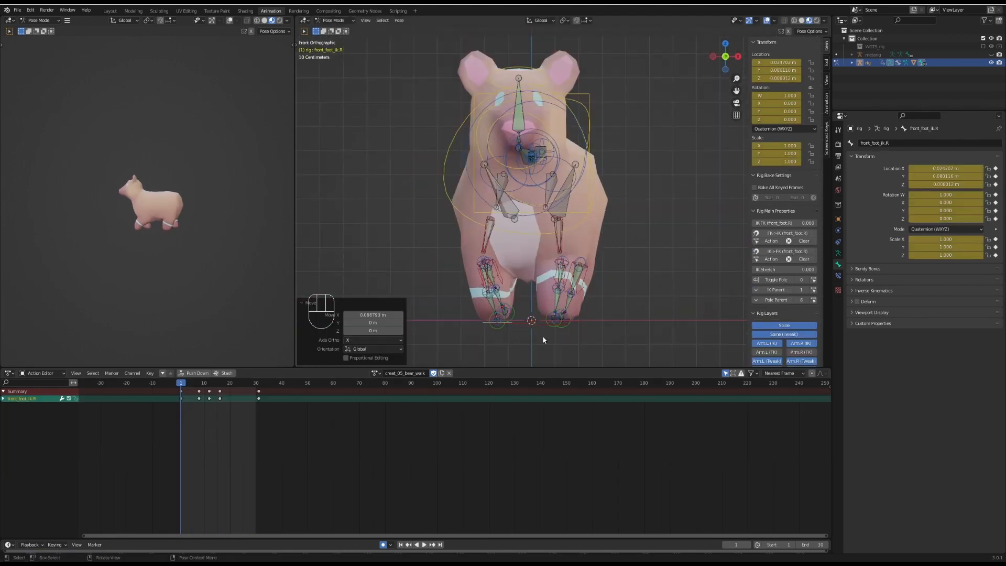
Step: Scrub and play back the walk in short bursts to compare the front feet's spacing around frame 16
left_click_drag(183, 384, 225, 384)
key("space")
key("space")
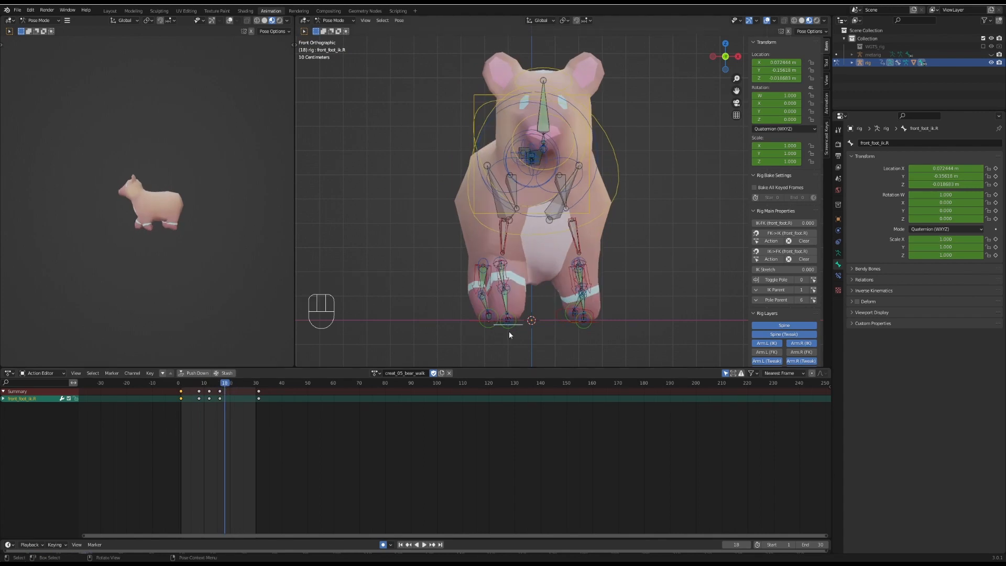
key("space")
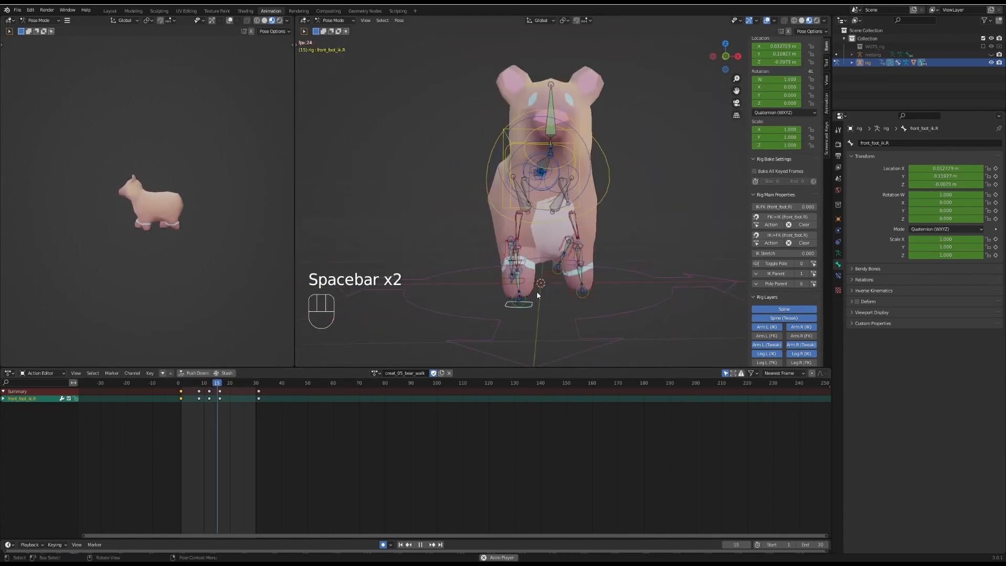
key("space")
key("space")
key("space")
key("space")
key("space")
Step: At frame 16, move the left front foot IK control about 0.09 m along X in the front view
left_click(565, 309)
key("KP_1")
key("g")
key("x")
left_click(614, 323)
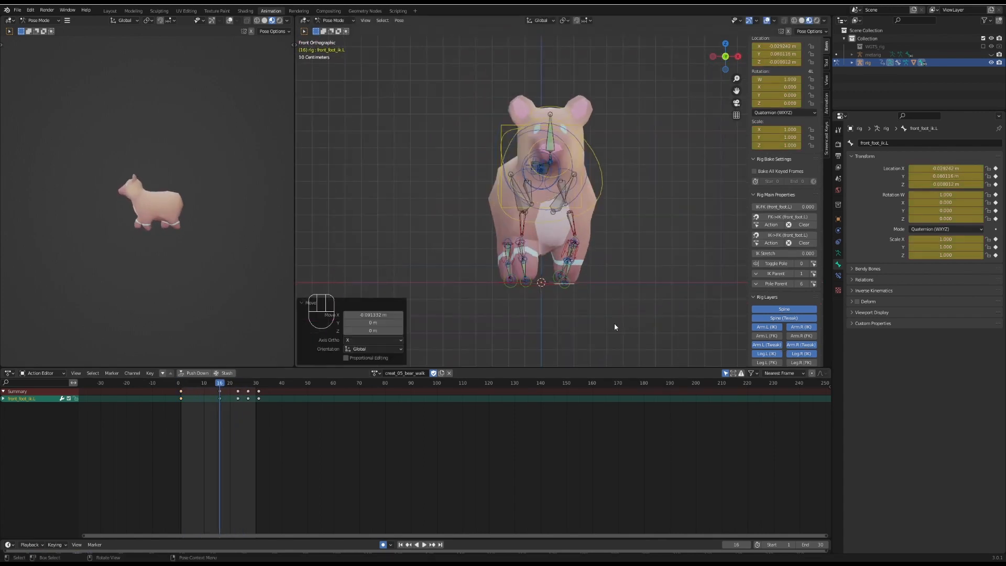
Step: Play back the walk from a three-quarter view and go to frame 10 to examine the left rear foot
key("space")
middle_click_drag(640, 281, 587, 285)
left_click(204, 386)
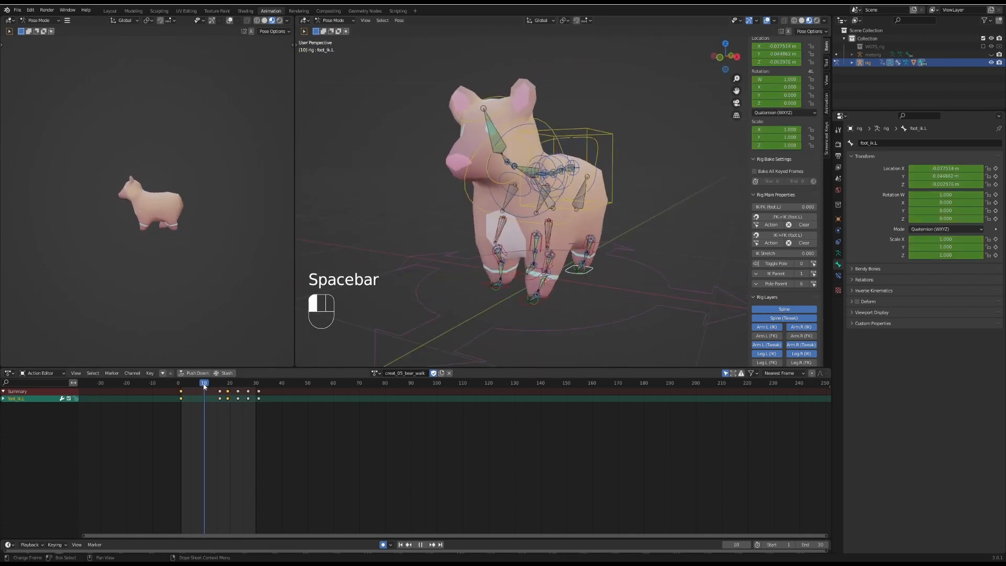
Step: Paste the copied pose keyframes of all controls at frame 31 to close the walk loop
key("space")
key("a")
key("a")
key("a")
key("ctrl+v")
key("space")
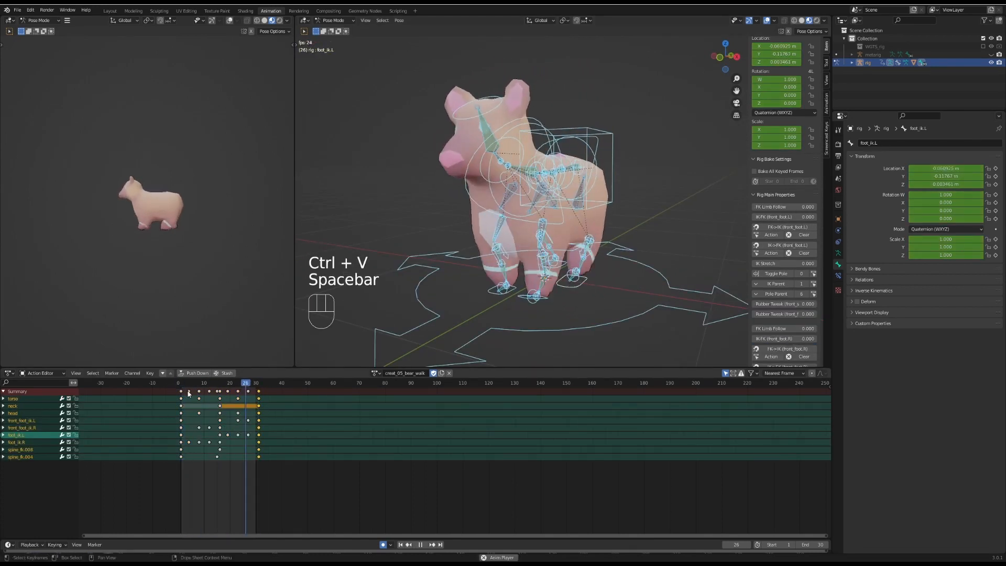
Step: Copy the keyframes of all controls at frame 1 and paste them mirrored at frame 16
key("space")
left_click(179, 383)
key("a")
key("a")
key("b")
key("g")
key("a")
key("a")
key("b")
left_click_drag(176, 405, 187, 388)
key("ctrl+c")
left_click(220, 383)
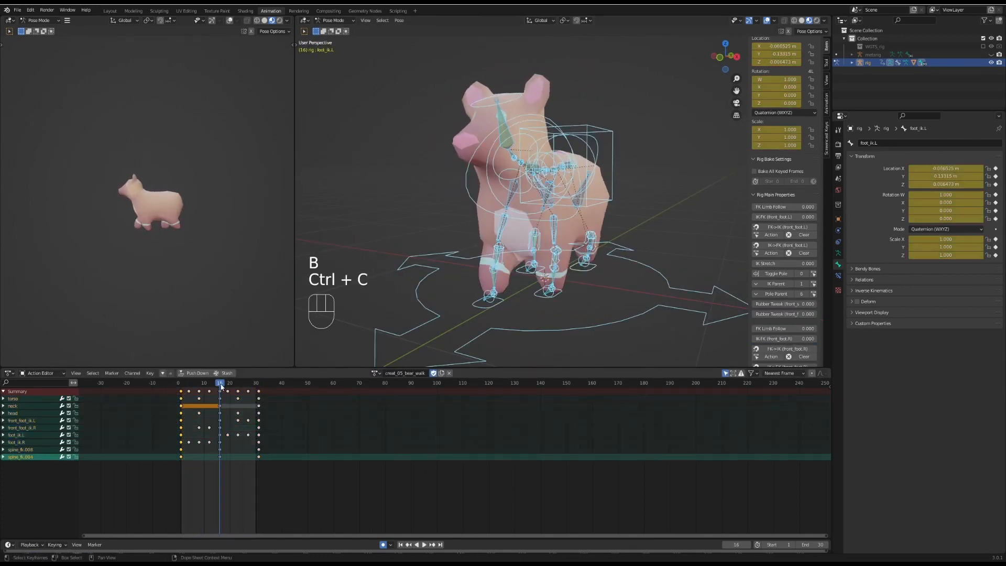
key("ctrl+shift+v")
Step: Play back and scrub the walk from front, three-quarter and side views to examine how it loops
left_click(184, 383)
key("space")
middle_click_drag(478, 308, 434, 303)
key("space")
key("space")
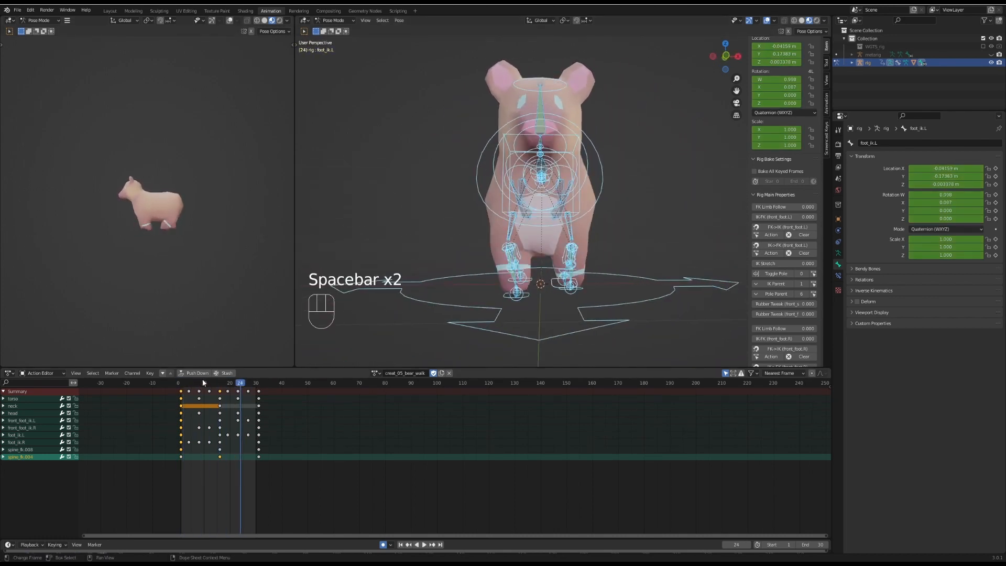
left_click_drag(203, 379, 243, 370)
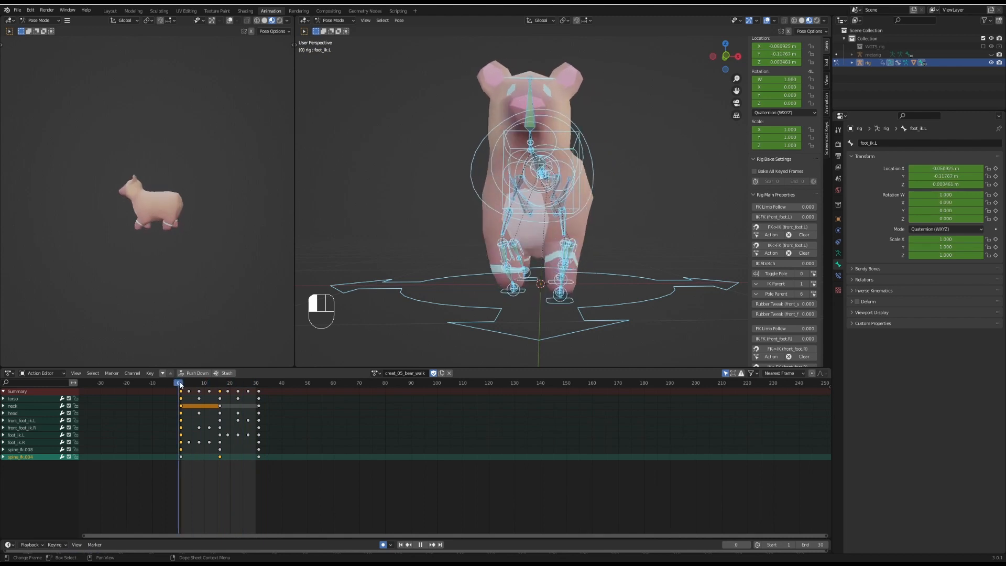
key("space")
key("space")
key("KP_7")
key("space")
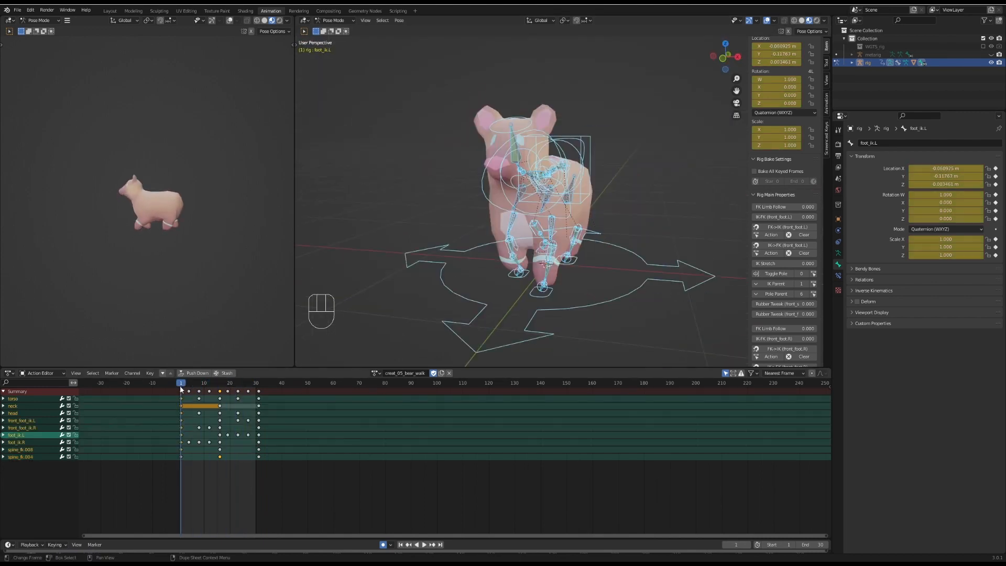
key("space")
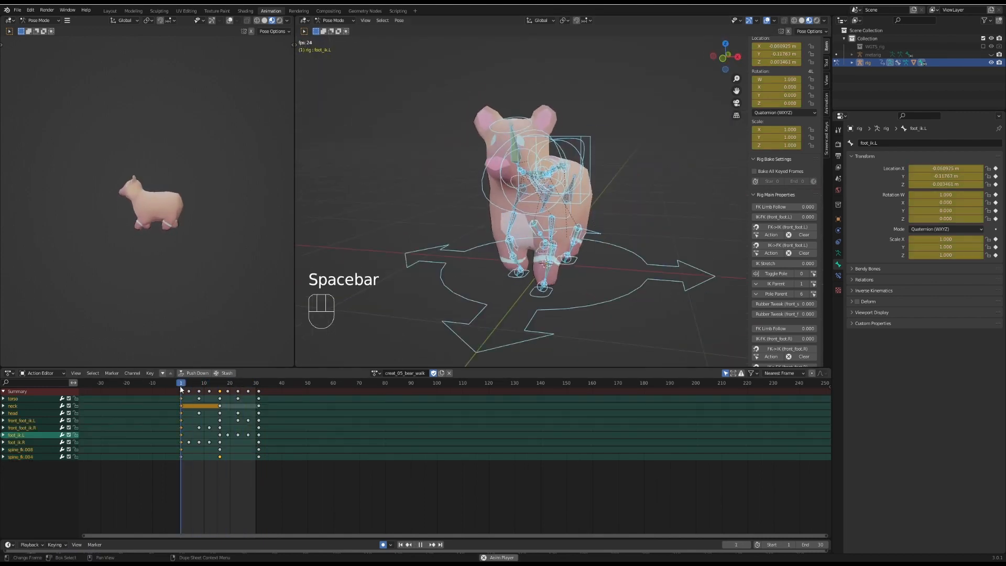
middle_click_drag(527, 284, 564, 274)
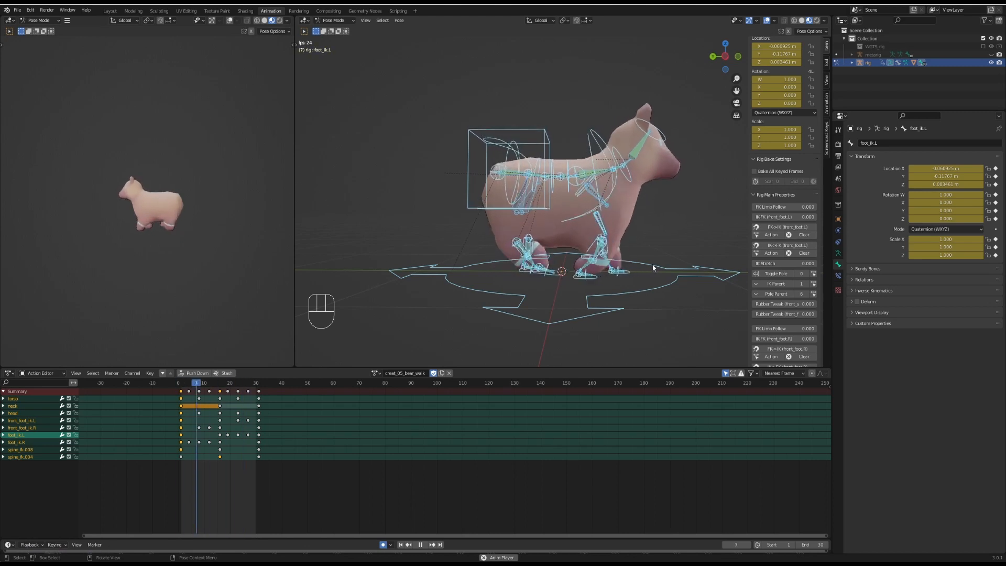
middle_click_drag(594, 276, 520, 259)
key("space")
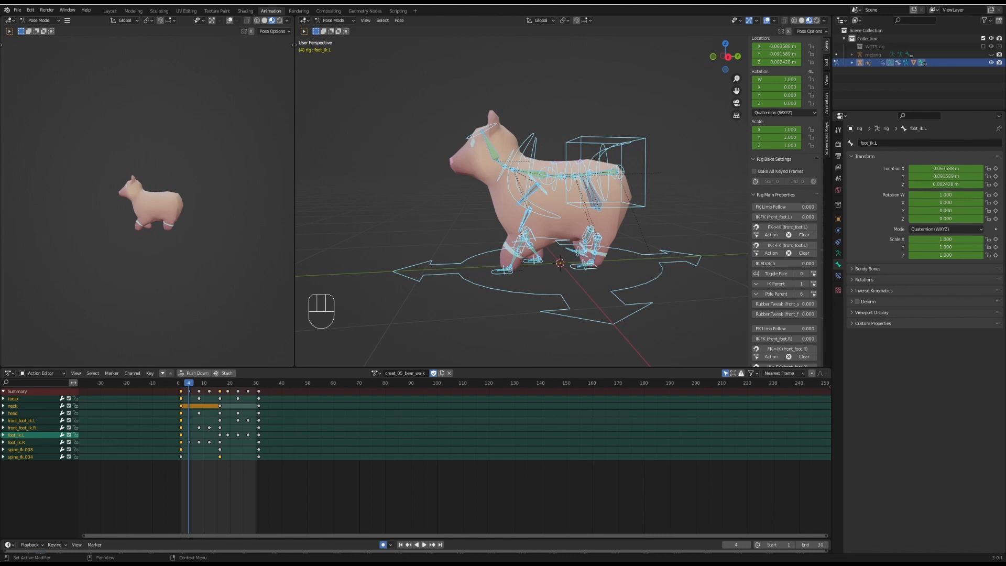
key("Left")
key("Left")
key("Left")
key("Left")
middle_click_drag(416, 231, 433, 245)
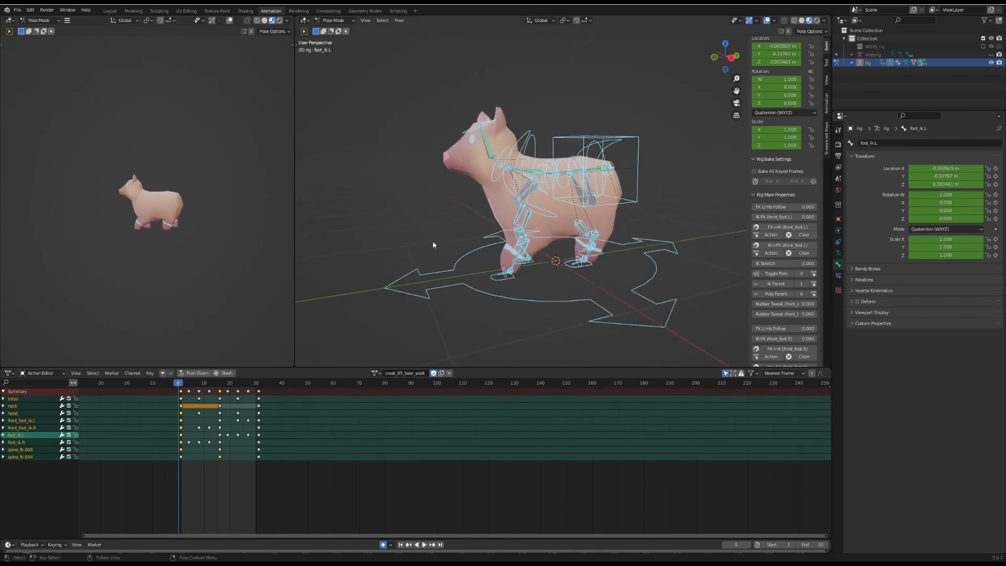
Step: Review the bear's base action and scrub through creat_05_bear_idle, then return to creat_05_bear_walk
left_click(376, 373)
left_click(390, 385)
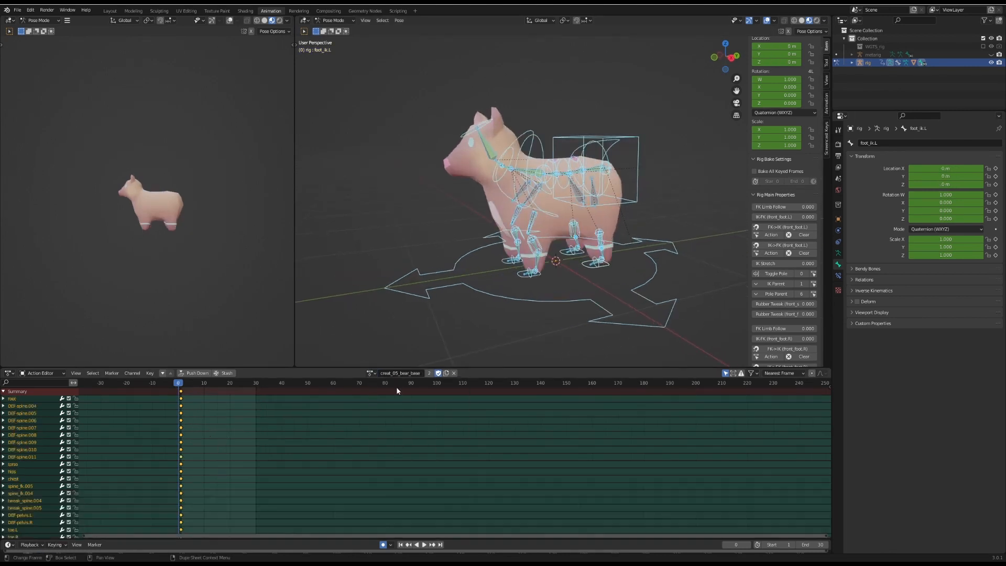
left_click(373, 375)
left_click(387, 397)
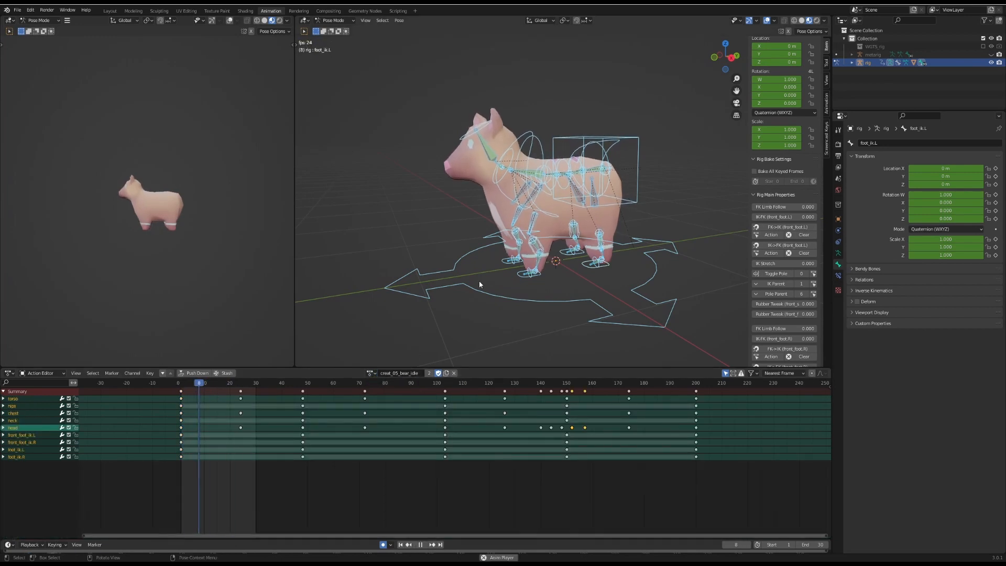
key("space")
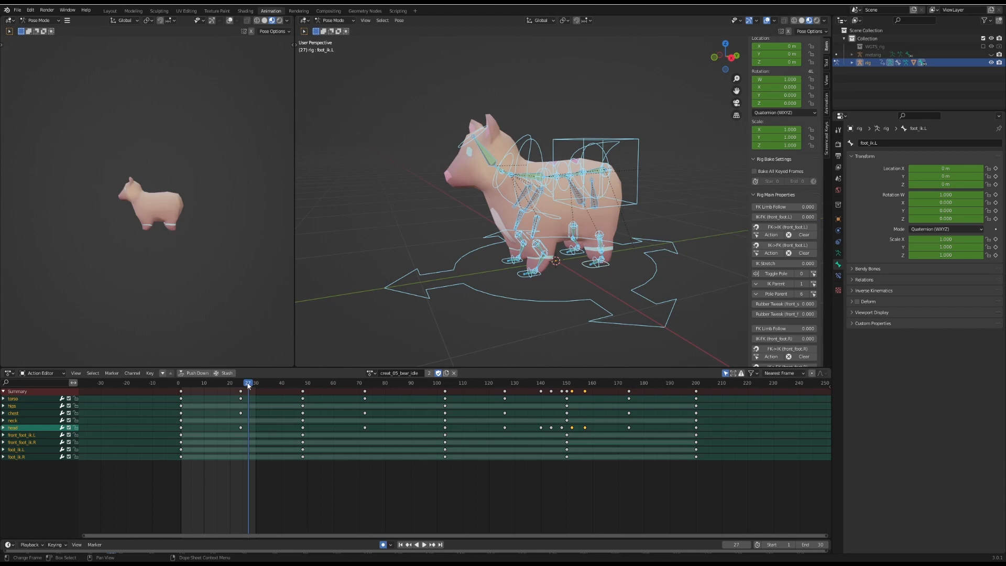
left_click_drag(249, 385, 583, 388)
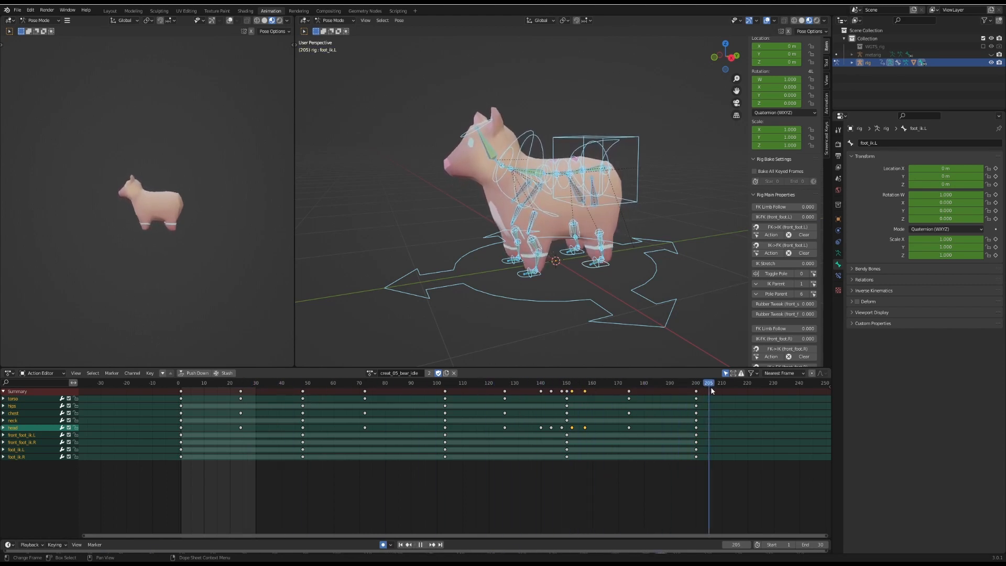
left_click(374, 375)
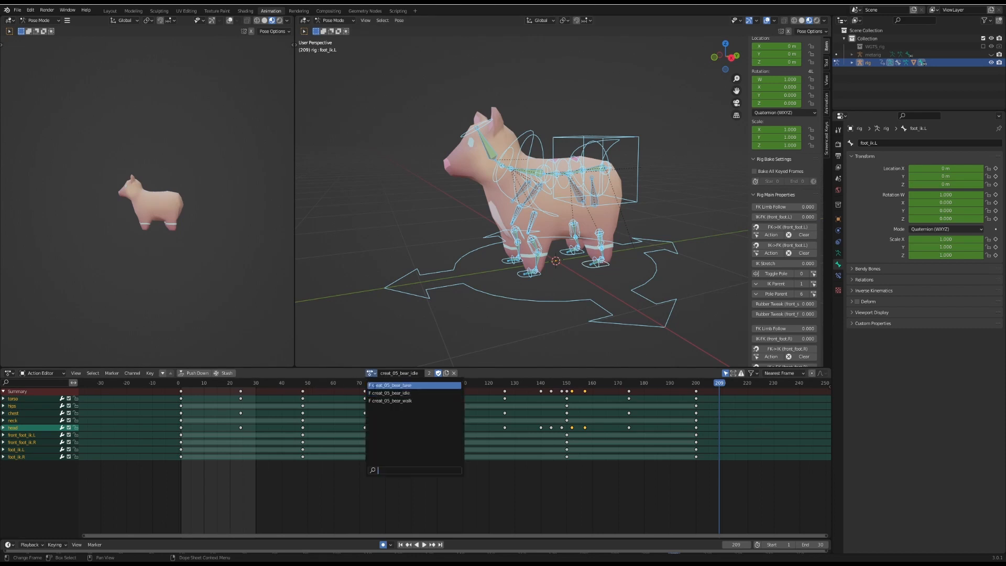
left_click(387, 401)
Step: Play back the walk action while orbiting around both sides of the bear to examine the leg motion
key("space")
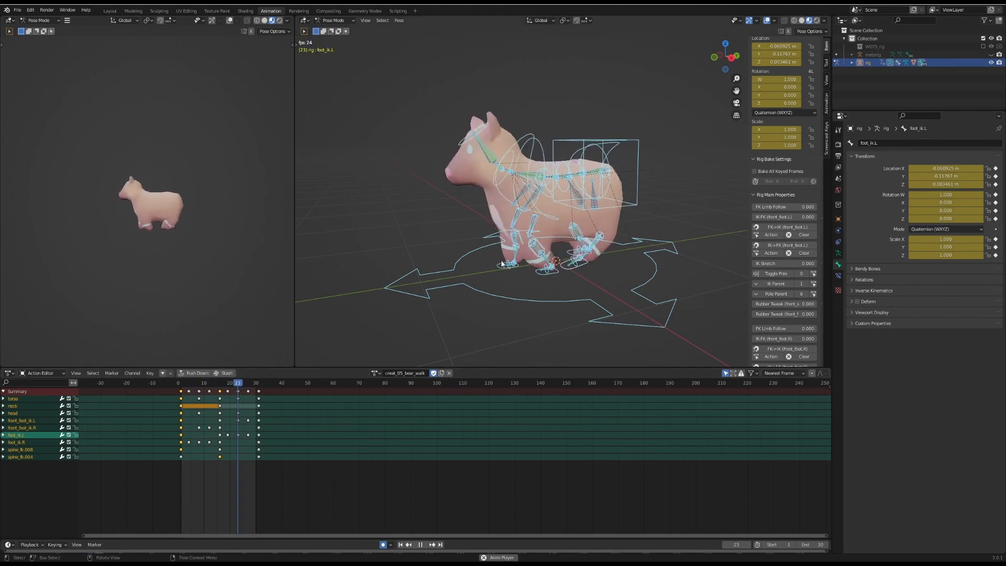
middle_click_drag(708, 266, 459, 268)
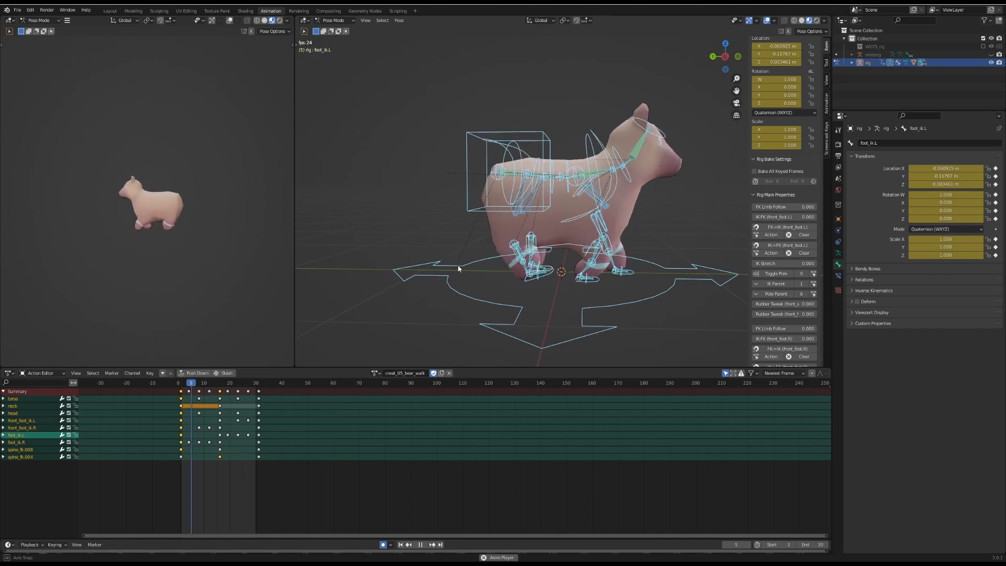
middle_click_drag(459, 268, 655, 276)
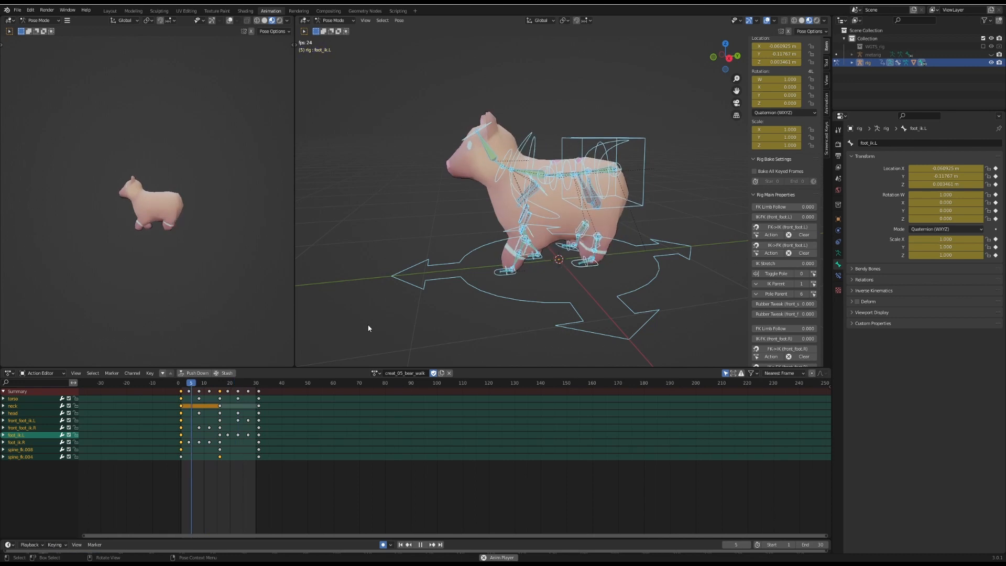
key("space")
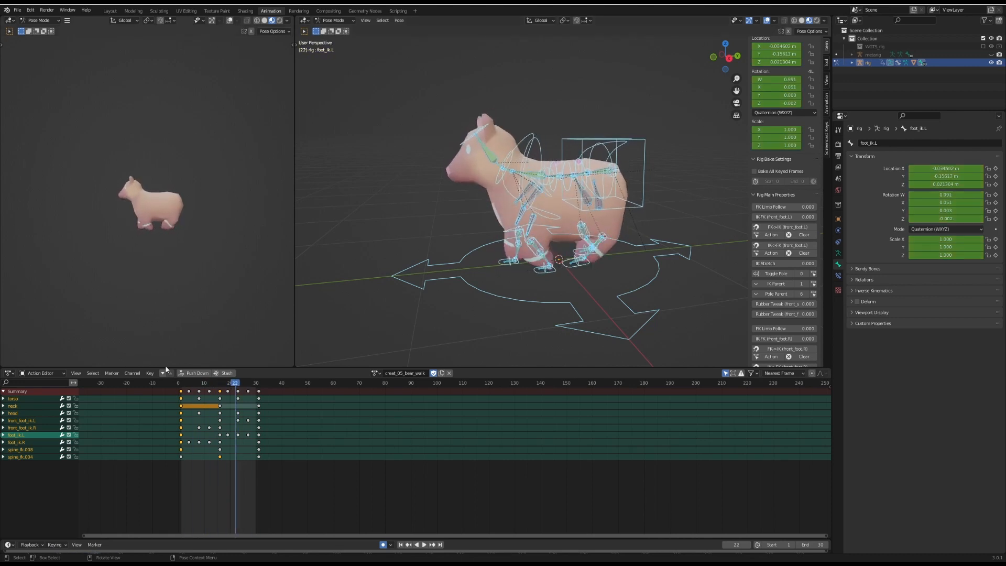
key("space")
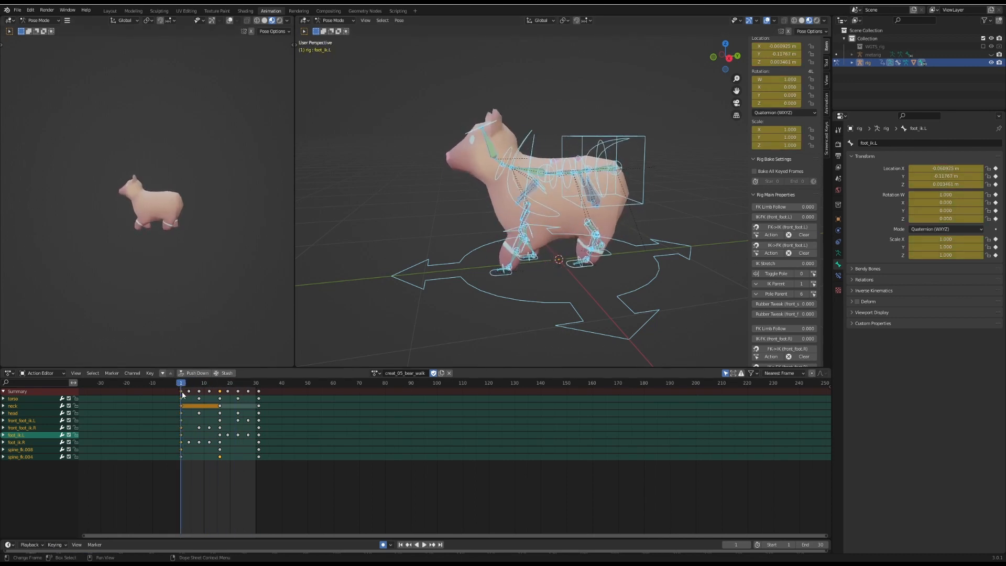
Step: In the creat_05_bear_basic action, keyframe the torso, hips, chest, head and all four foot IK controls at frames 1 and 15
key("ctrl+z")
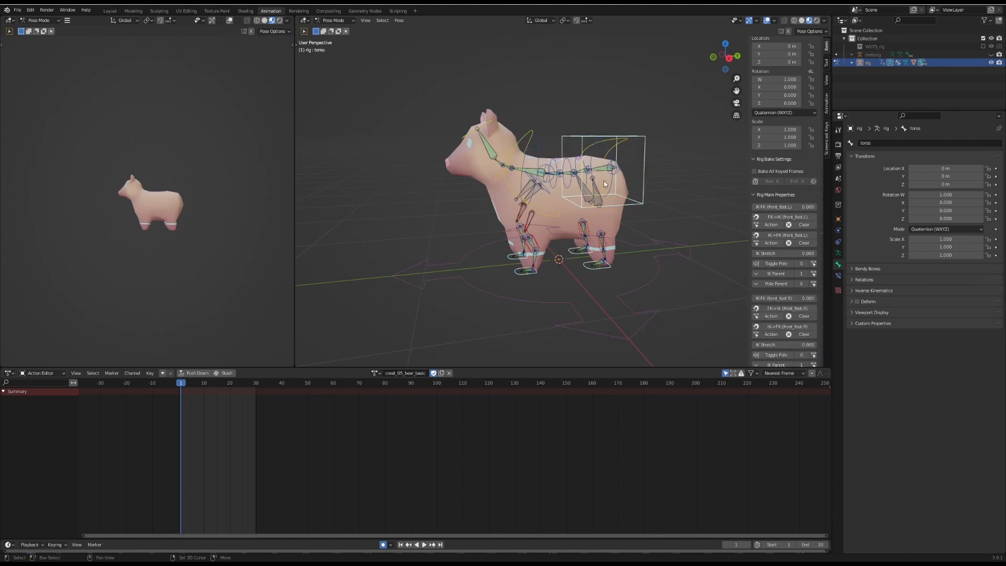
key("i")
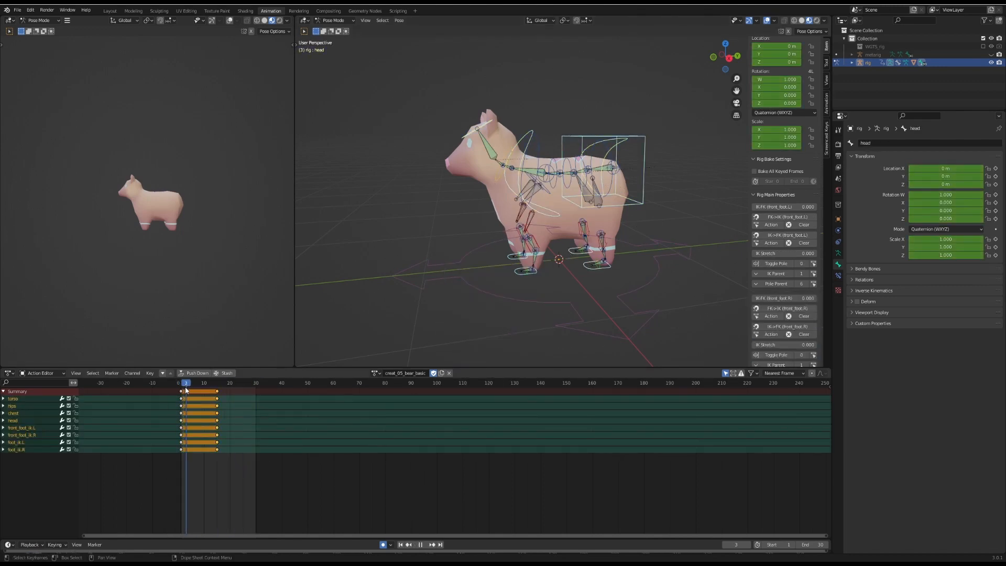
Step: At frame 5, shift the torso control back and rotate the chest control upward
left_click(644, 159)
key("g")
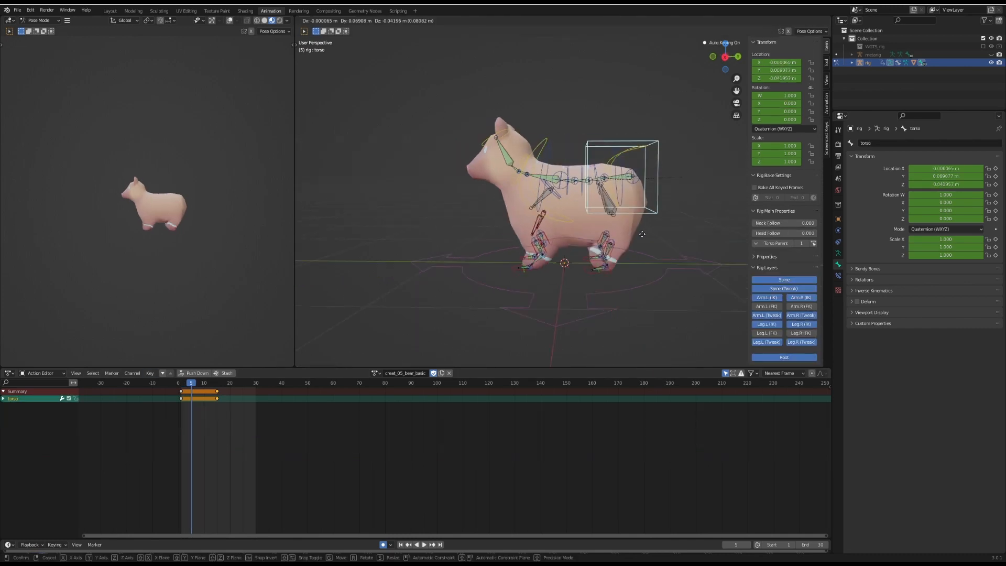
left_click(664, 215)
left_click(549, 139)
key("r")
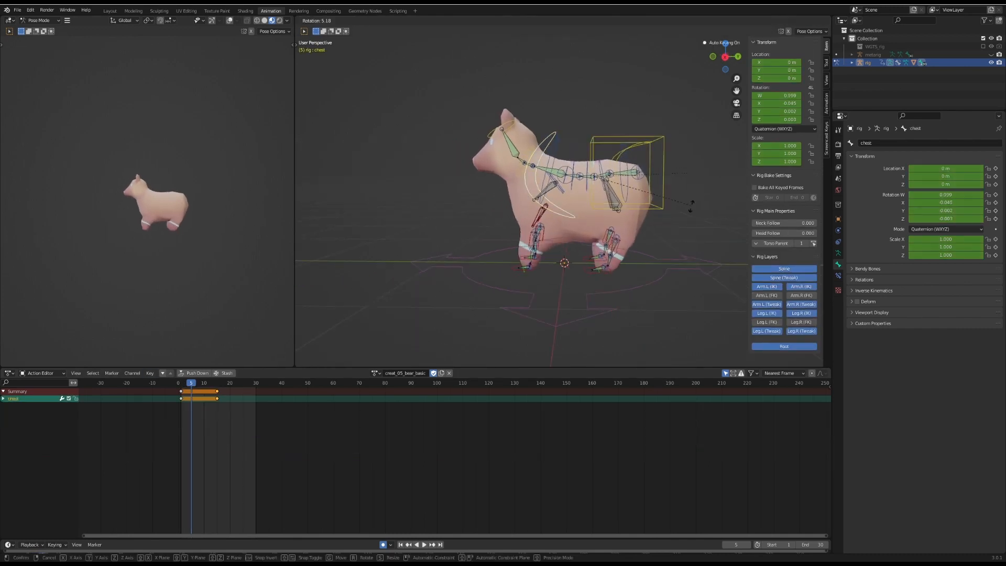
left_click(678, 231)
Step: At frame 5, lift both front foot IK controls about 0.19 m, bring them about 0.21 m forward and rotate them about 45 degrees
left_click(525, 268)
left_click(534, 262, "shift")
key("KP_3")
key("g")
left_click(497, 286)
key("r")
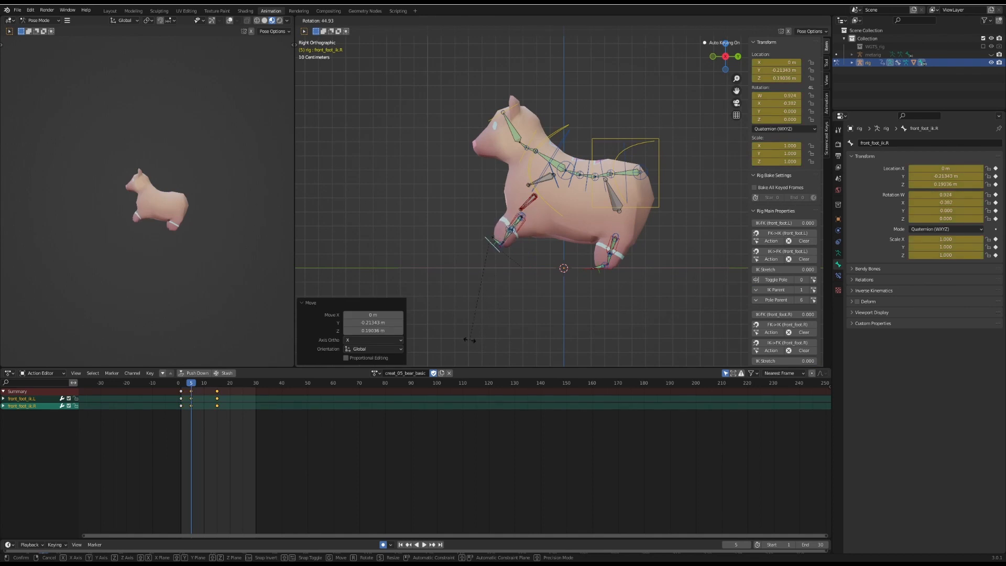
left_click(472, 338)
key("r")
left_click(519, 331)
key("g")
left_click(441, 308)
Step: Scrub through the raised-paw pose and rotate the head control
middle_click_drag(439, 305, 529, 322)
left_click_drag(192, 381, 204, 386)
middle_click_drag(488, 315, 403, 311)
mouse_move(202, 385)
left_mouse_down()
mouse_move(183, 387)
mouse_move(202, 386)
left_mouse_up()
left_click(490, 120)
key("r")
left_click(666, 162)
Step: At frame 9, move the torso and both front foot IK controls together about 0.13 m forward and 0.04 m down
left_click(613, 206)
key("KP_3")
key("g")
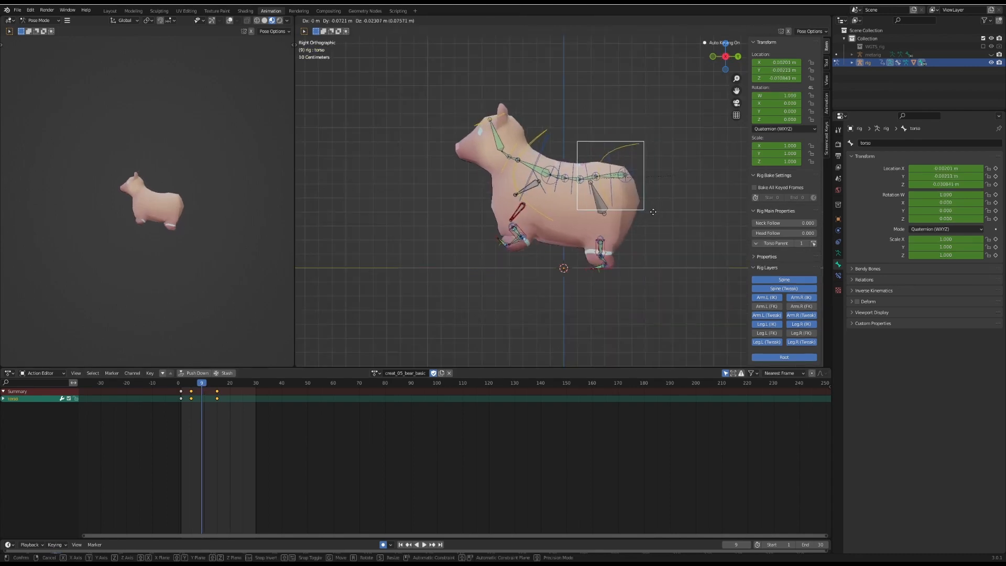
right_click(576, 220)
middle_click_drag(565, 223, 597, 234)
left_click(495, 231, "shift")
left_click(514, 249, "shift")
key("KP_3")
key("g")
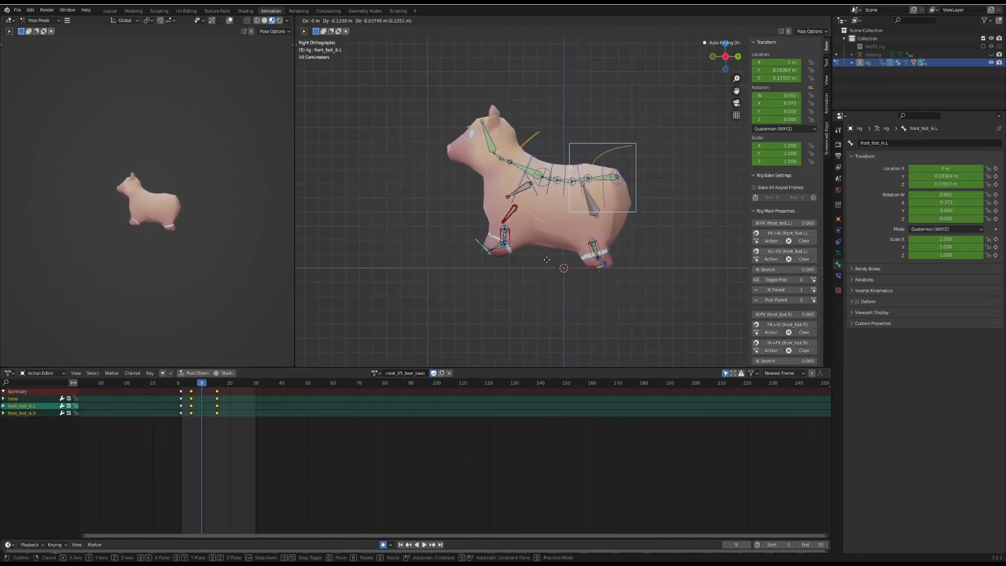
left_click(546, 258)
Step: At frame 9, rotate the chest control about -17.4° in the right view
middle_click_drag(546, 259, 576, 269)
left_click(476, 231)
left_click(495, 247, "shift")
left_click(529, 141)
key("KP_3")
key("r")
left_click(516, 145)
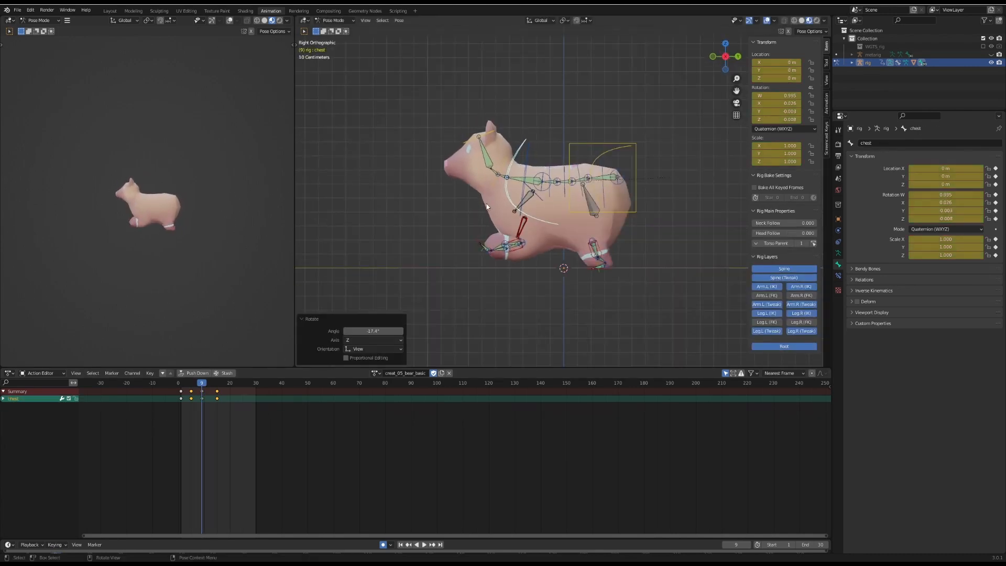
Step: At frame 9, lower and rotate the left front foot IK control near the ground and shift it about 0.08 m forward along Y
middle_click_drag(503, 225, 531, 239)
left_click(495, 269)
key("KP_3")
key("g")
left_click(520, 288)
key("r")
left_click(554, 285)
left_click(482, 246)
key("g")
left_click(476, 241)
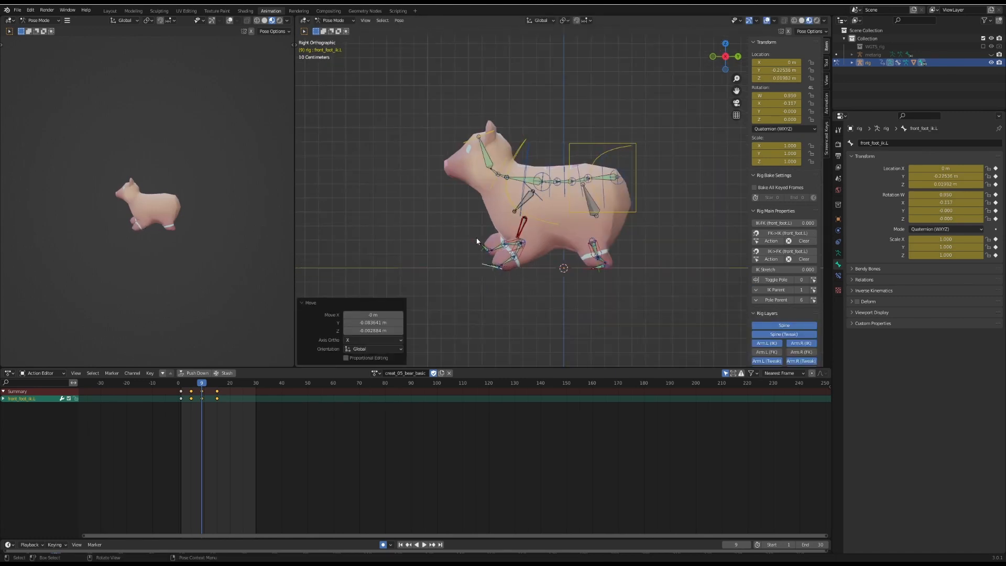
Step: At frame 9, rotate the head control and play back the attack from the start
left_click(491, 132)
key("r")
left_click(474, 131)
left_click(178, 388)
key("space")
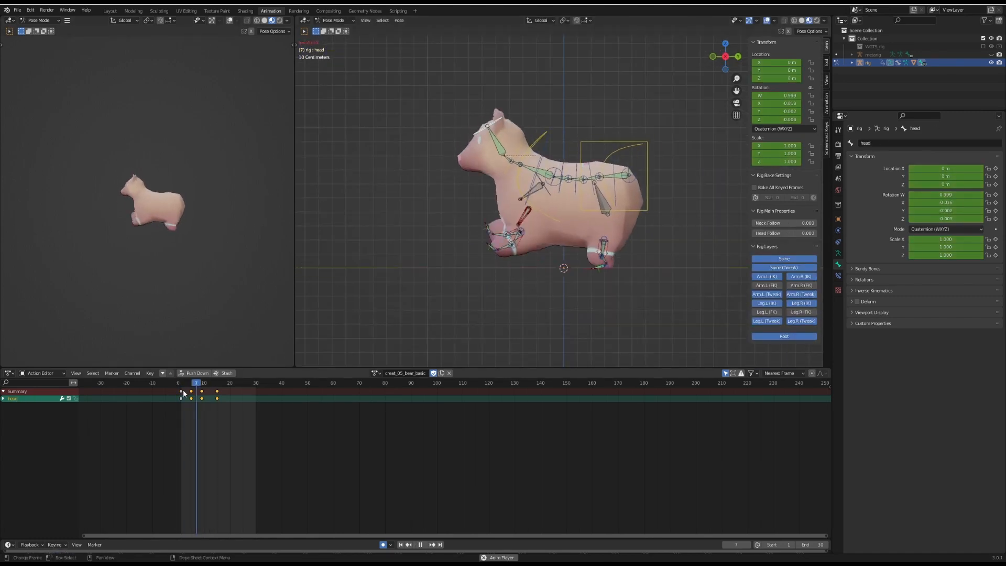
key("Escape")
Step: Shift the strike pose keyframes of all controls from frame 9 to frame 8
left_click(191, 388)
key("a")
left_click_drag(201, 391, 199, 391)
left_click(181, 388)
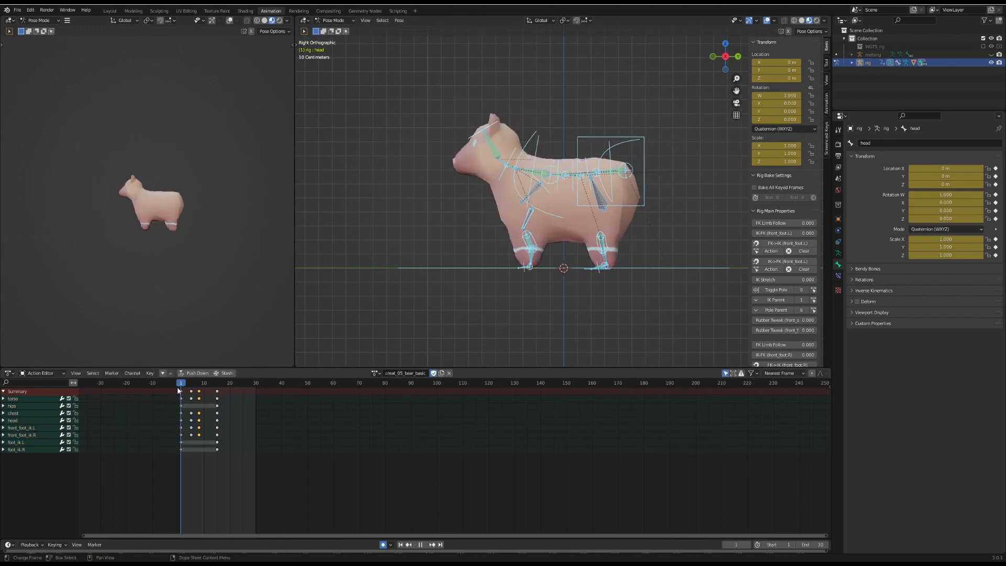
Step: At frame 8, rotate the right front foot IK control and play back the attack
left_click(199, 388)
left_click(498, 250)
key("r")
key("space")
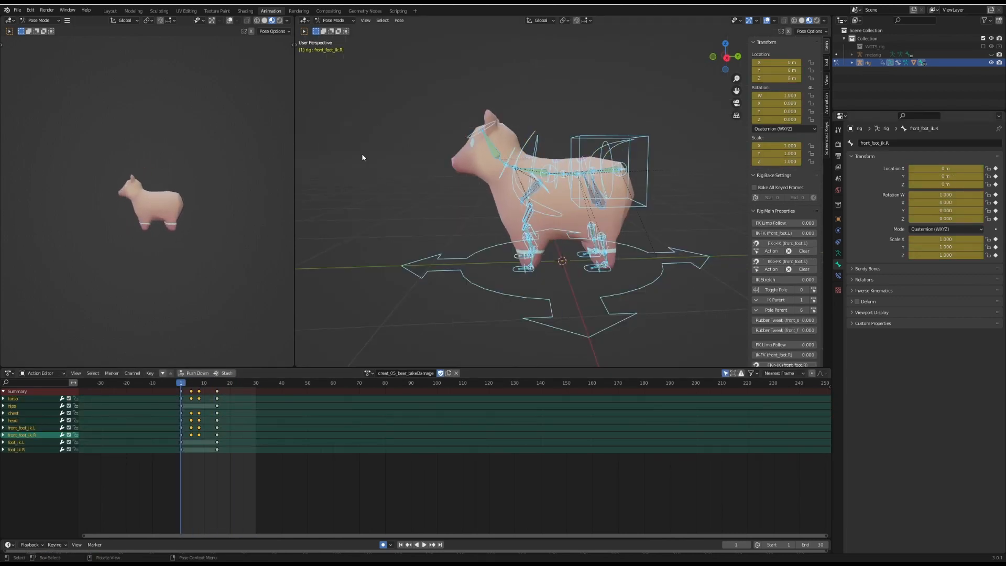
Step: In the creat_05_bear_takeDamage action, delete the in-between keyframes at frames 5 and 8 for all controls
middle_click_drag(521, 272, 532, 278)
key("space")
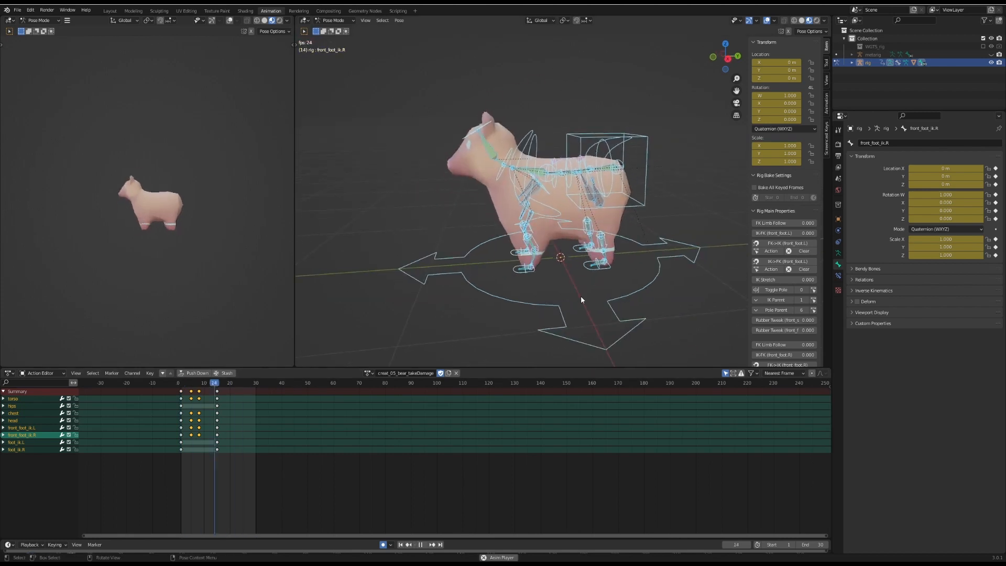
key("space")
left_click_drag(212, 384, 181, 387)
left_click(188, 441)
key("b")
left_click_drag(187, 446, 207, 390)
key("Delete")
Step: At frame 5, move the torso control about 0.19 m back and 0.1 m down in the right view, and tilt it
left_click(180, 387)
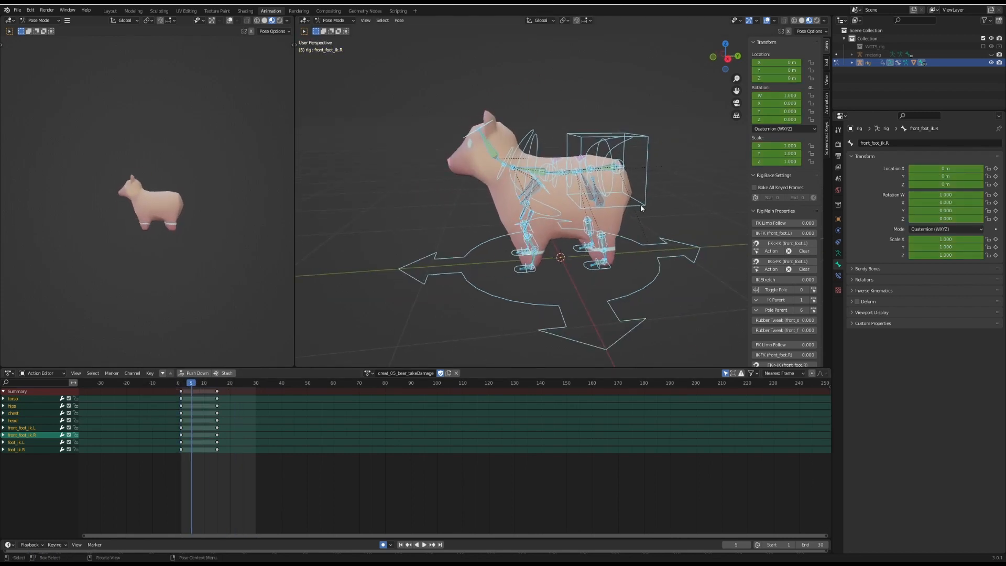
left_click(641, 207)
key("KP_3")
key("g")
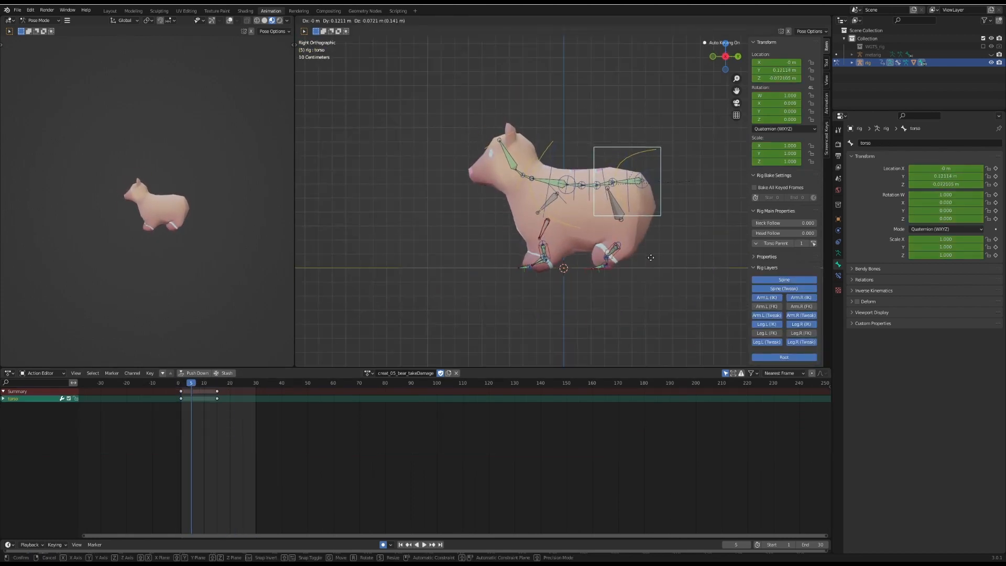
left_click(650, 255)
key("r")
left_click(644, 267)
key("g")
left_click(650, 279)
key("r")
left_click(645, 279)
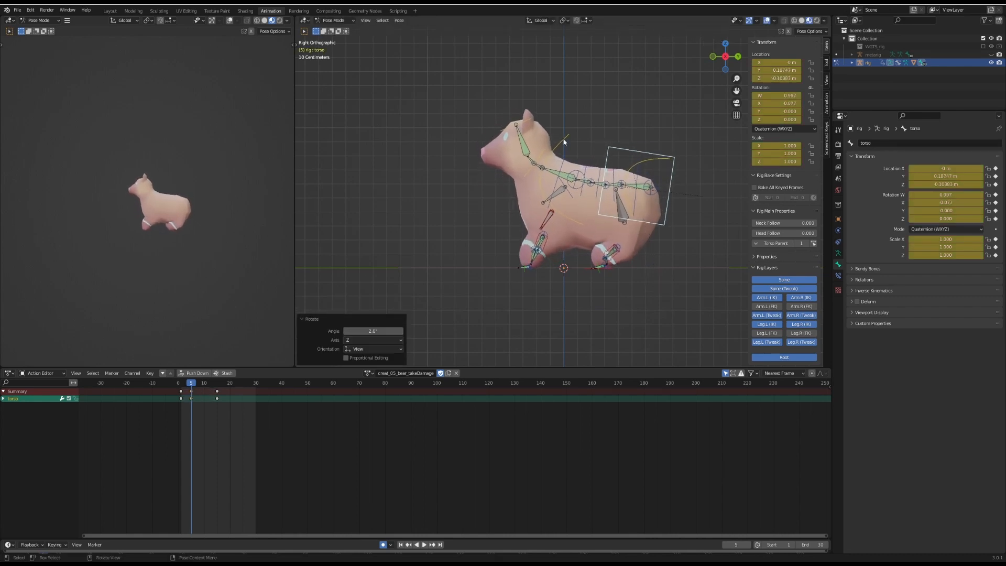
Step: At frame 5, rotate the bear's head control downward by about 34° in the right view
left_click(576, 174)
left_click(544, 141)
key("r")
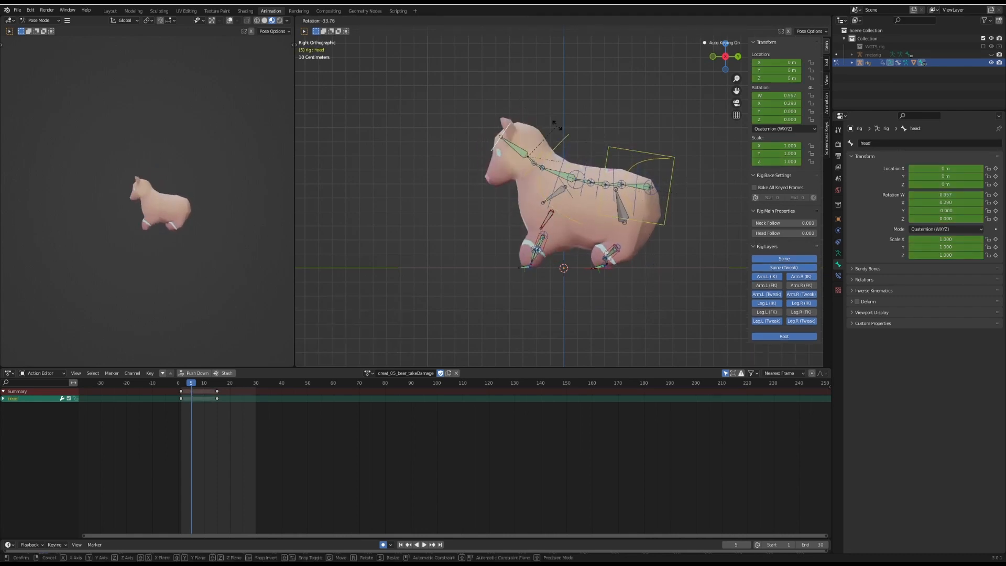
left_click(557, 124)
Step: Play back the reaction, shift the frame 5 keys to frame 3, and key the same pose again at frame 5
left_click(229, 386)
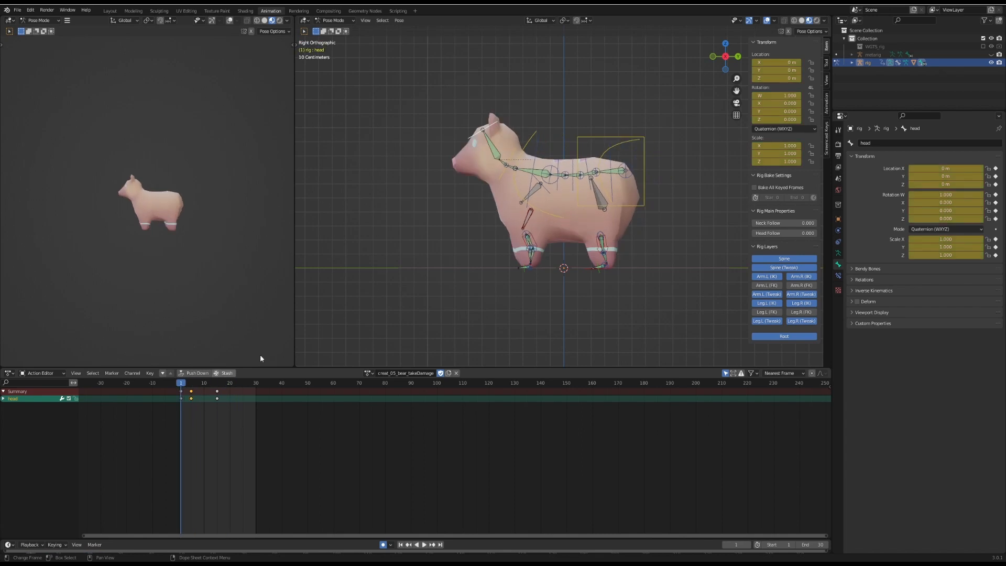
key("a")
key("space")
key("space")
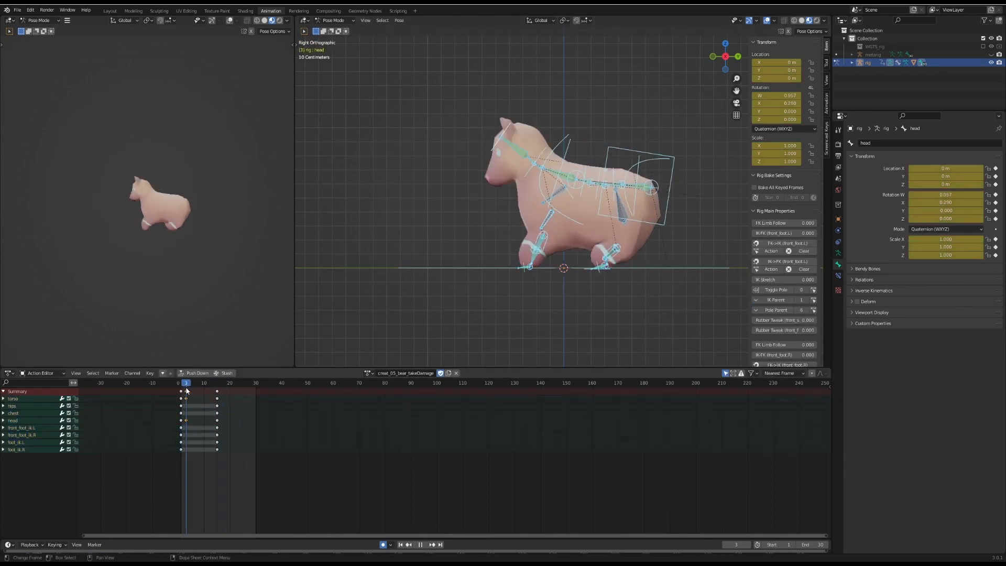
key("i")
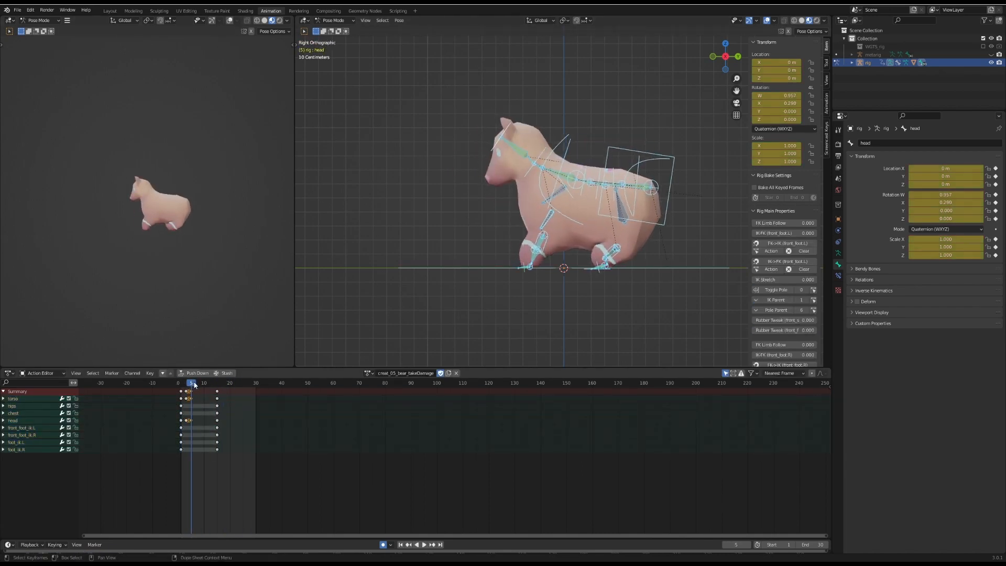
Step: At frame 7, tilt the head control sideways as seen from the bear's front
left_click(506, 132)
middle_click_drag(506, 132, 651, 190)
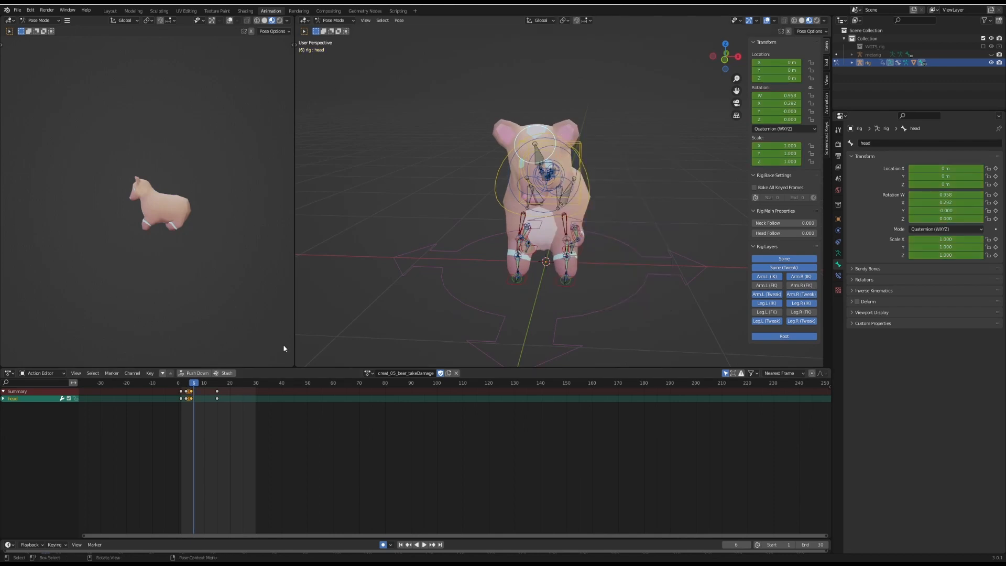
key("r")
right_click(639, 230)
middle_click_drag(636, 225, 650, 253)
key("r")
left_click(662, 215)
Step: At frame 10, rotate the head control to the opposite side, and clear its rotation at frame 12
left_click(204, 383)
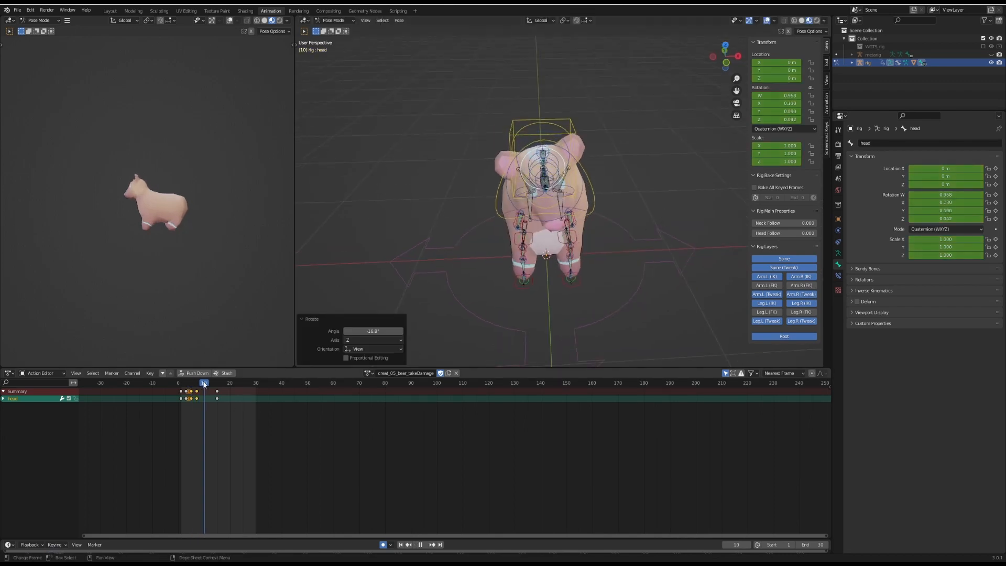
key("r")
left_click(630, 305)
key("Right")
key("Right")
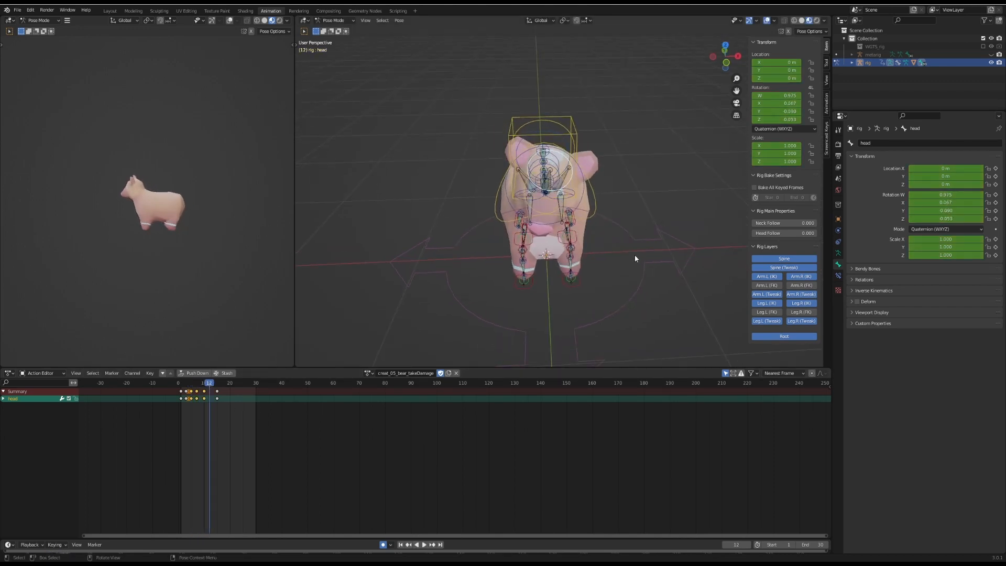
key("alt+r")
Step: Play back the take-damage action from frame 1 to check the head shake
middle_click_drag(634, 255, 538, 251)
left_click(181, 384)
key("space")
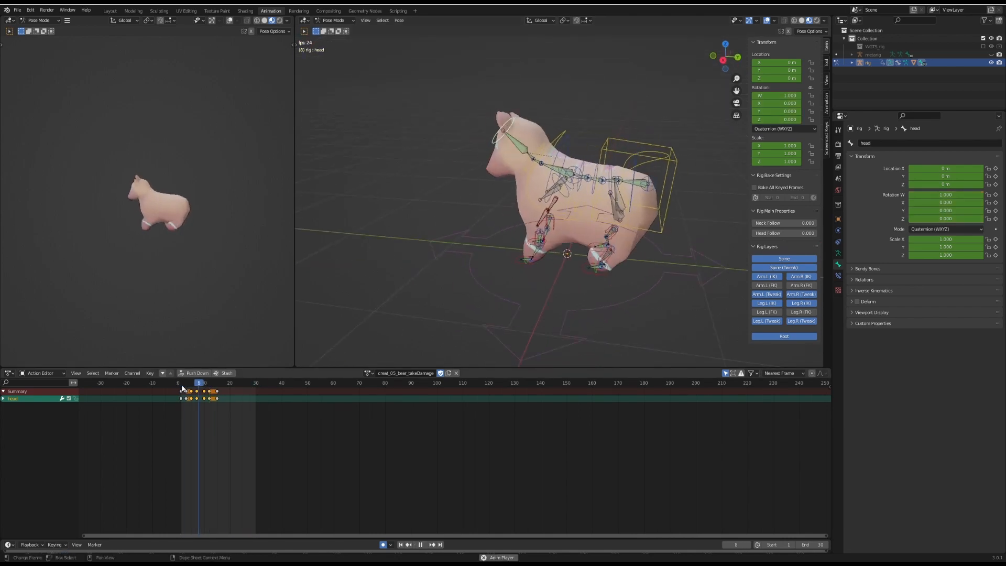
key("space")
left_click(186, 384)
key("space")
Step: Show the torso control's F-curves in the Graph Editor and select its keyframe at frame 5
left_click(666, 239)
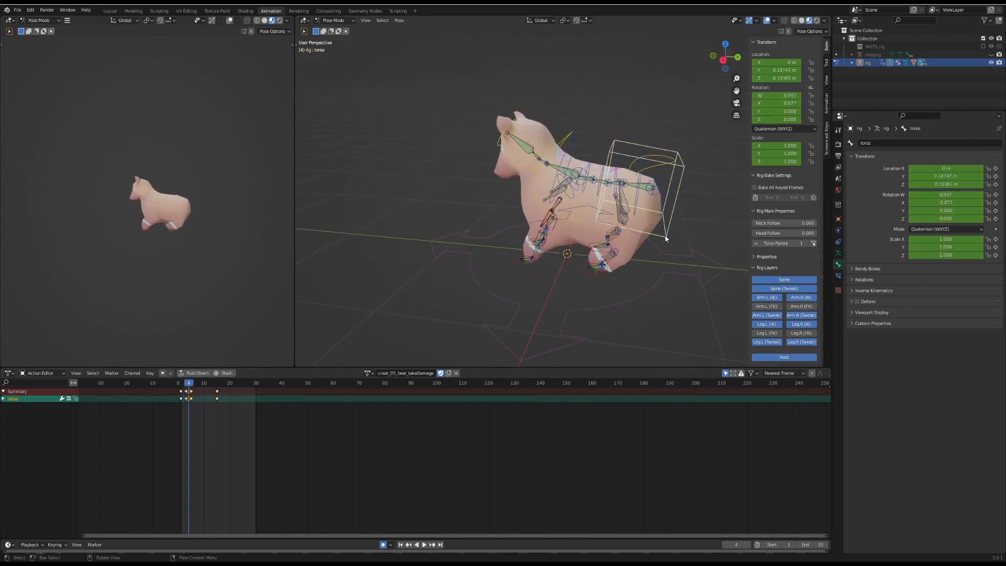
key("ctrl+Tab")
left_click(294, 465)
Step: Try grouping the torso channels, undo the grouping, and hide and show the rotation and scale curves
right_click(9, 406)
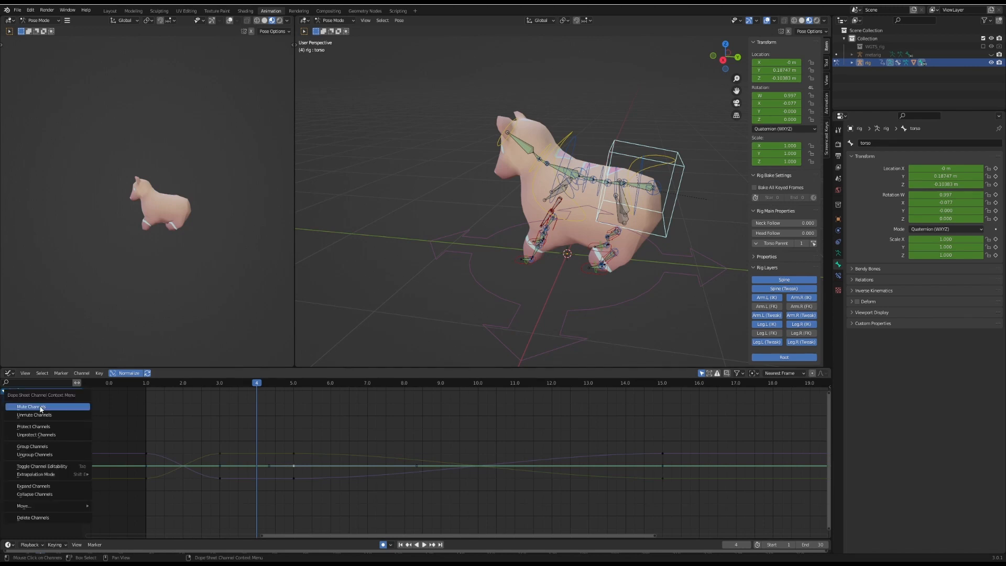
left_click(41, 447)
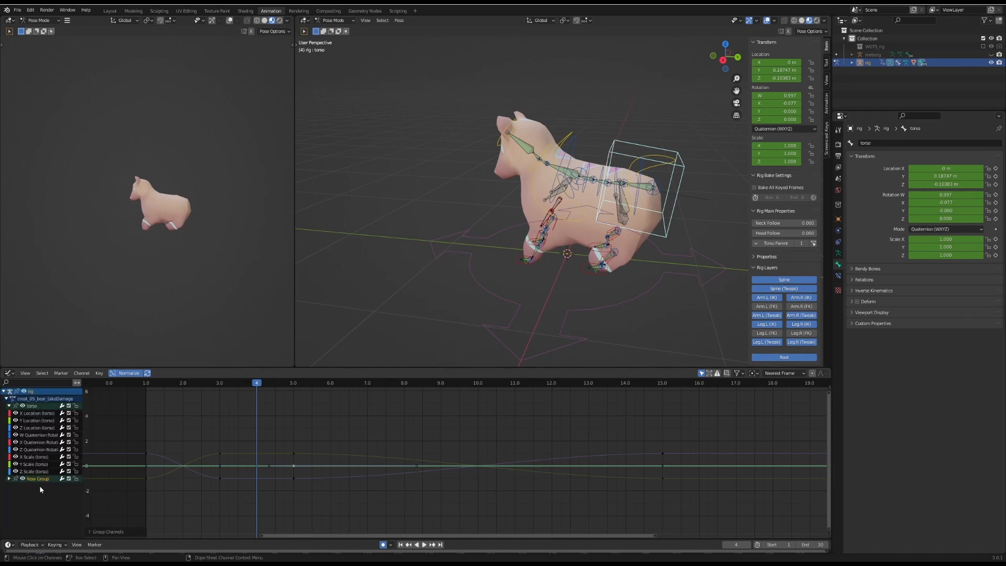
key("ctrl+z")
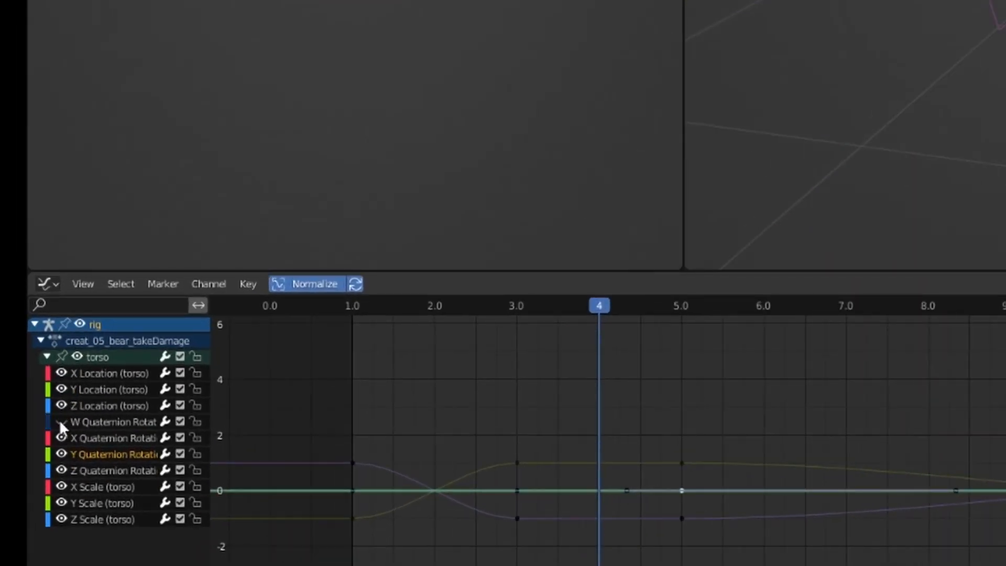
left_click_drag(16, 434, 16, 463)
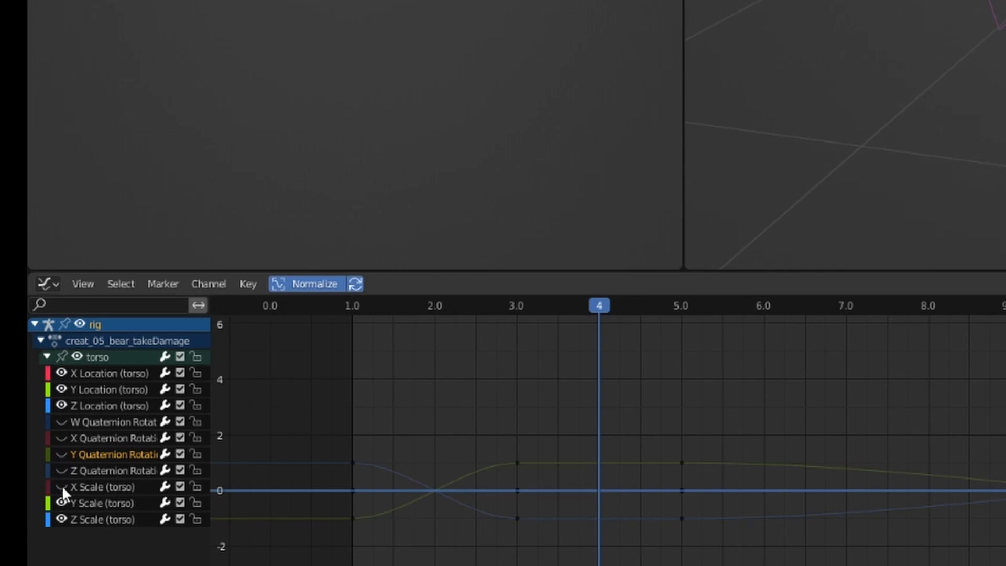
left_click_drag(62, 486, 61, 447)
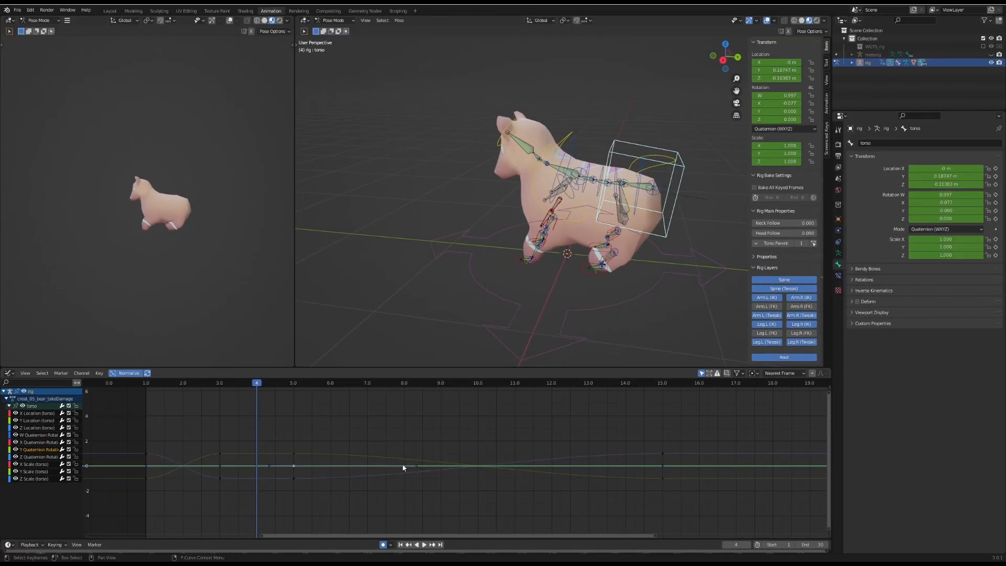
Step: Try Bounce interpolation on the torso's selected keyframe at frame 5 and play back the action
left_click_drag(231, 385, 292, 466)
right_click(291, 468)
mouse_move(289, 497)
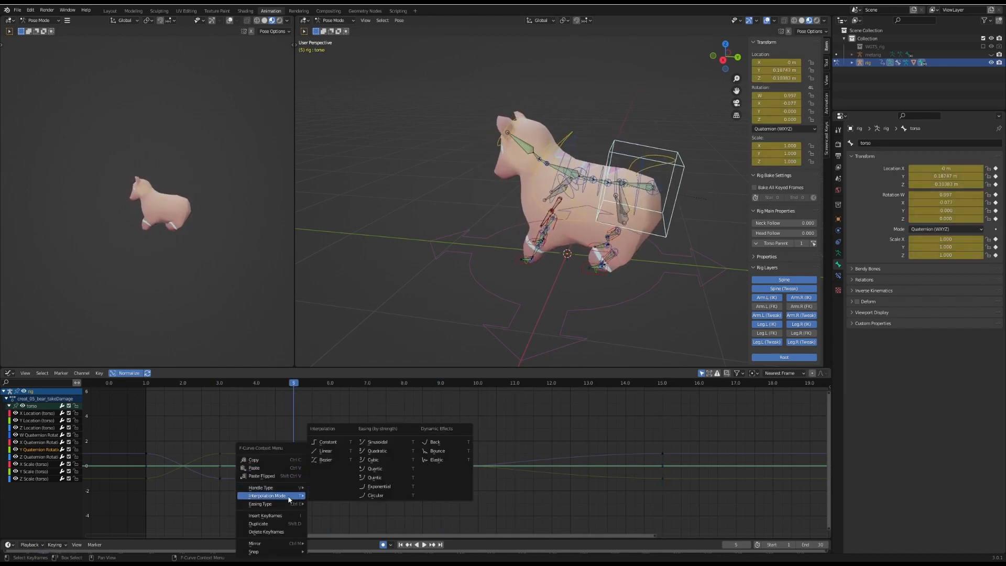
left_click(454, 454)
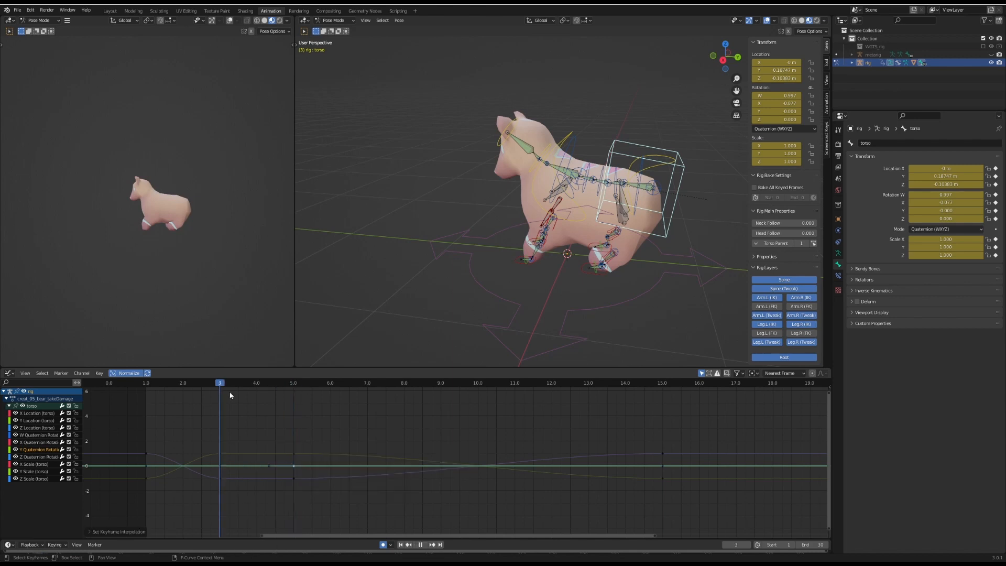
key("space")
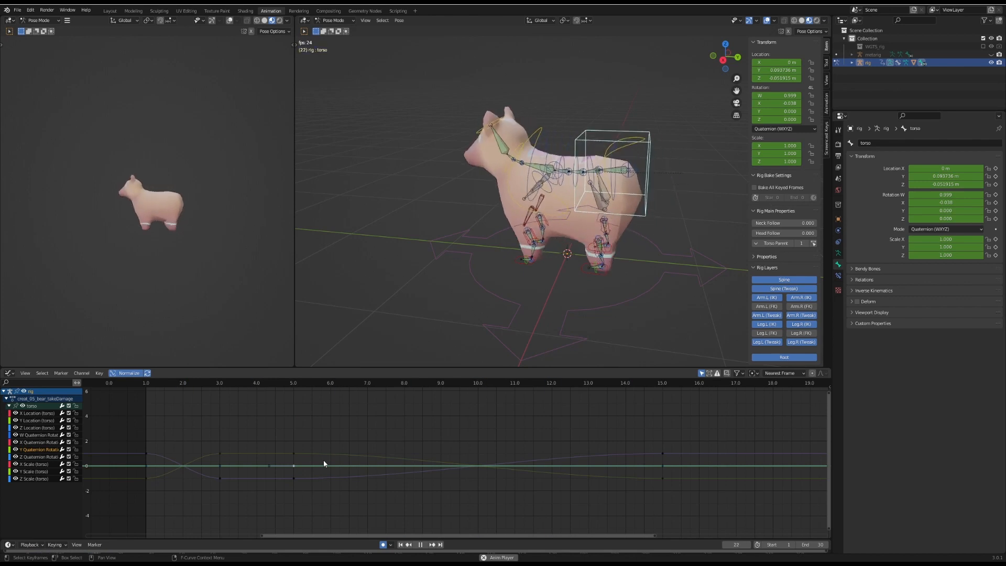
key("space")
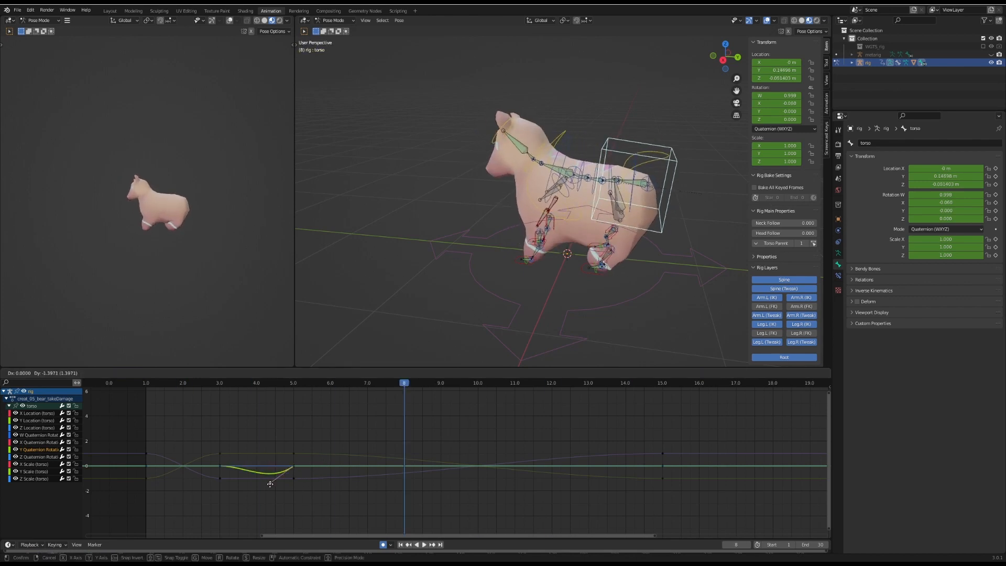
Step: Pull the left handle of the torso curve's frame 5 keyframe straight below the key, playing back the result
left_click(270, 508)
key("space")
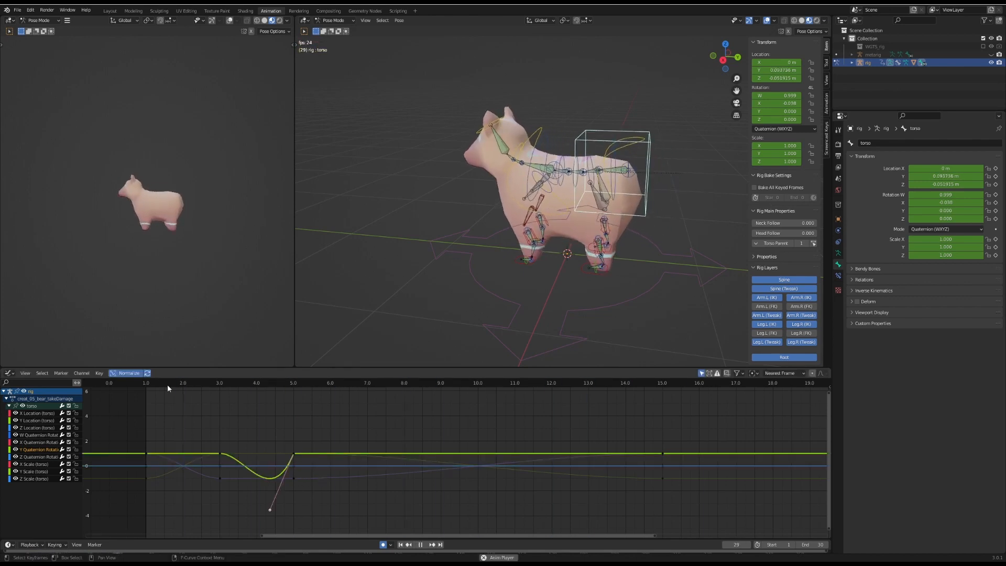
key("space")
left_click_drag(271, 510, 293, 509)
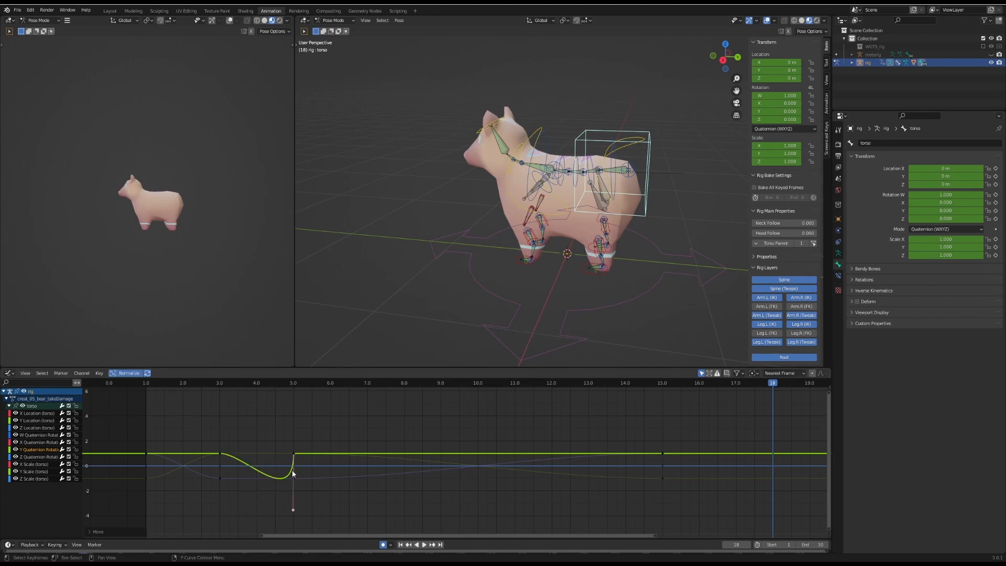
left_click(227, 383)
key("space")
key("space")
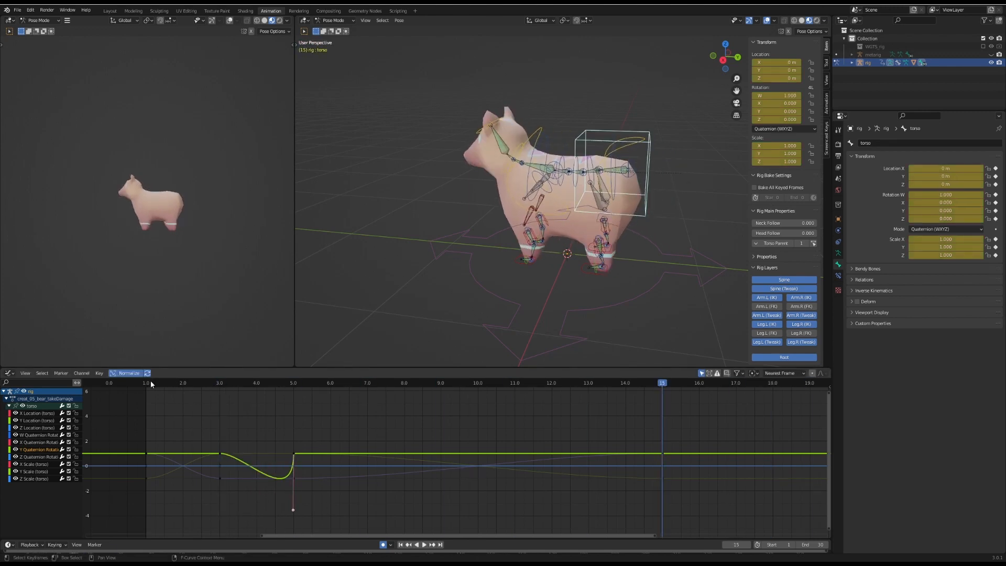
left_click_drag(150, 380, 257, 384)
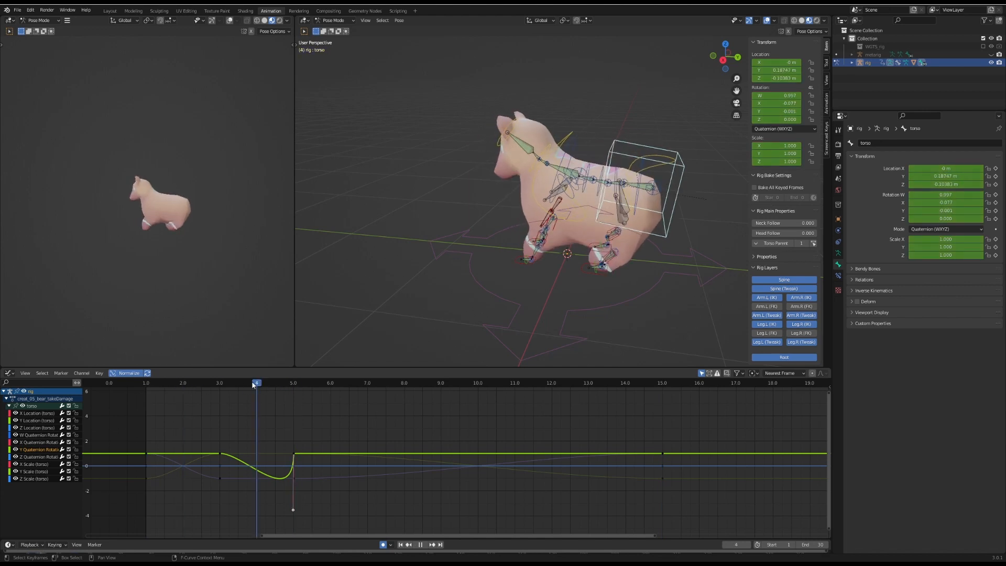
Step: Undo the handle adjustments on the torso curve
key("ctrl+z")
key("ctrl+z")
key("ctrl+z")
key("ctrl+z")
key("ctrl+z")
key("ctrl+z")
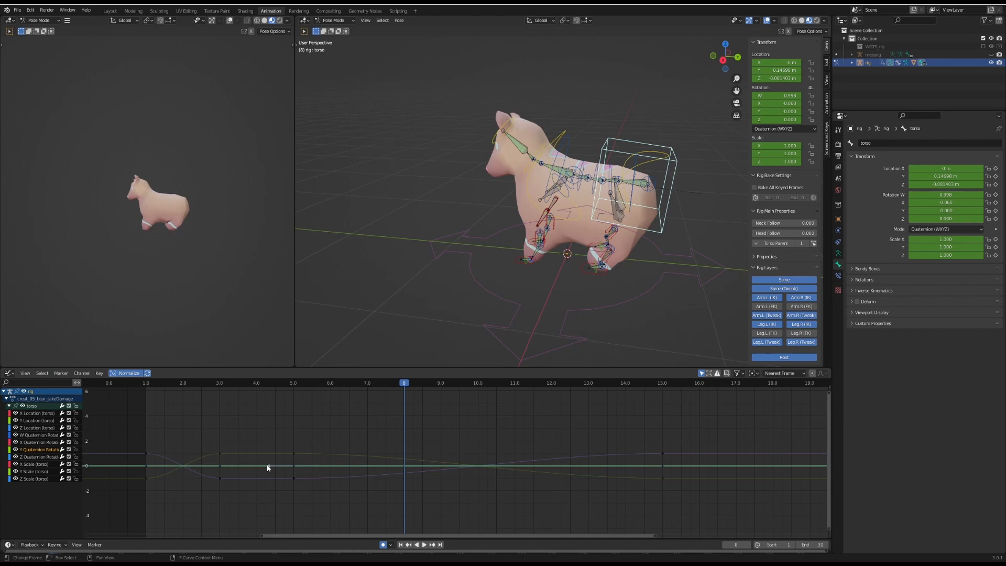
Step: Try moving the torso's X Scale keyframe at frame 5, and try Bounce interpolation on the frame 5 key
left_click(294, 466)
key("g")
left_click(305, 476)
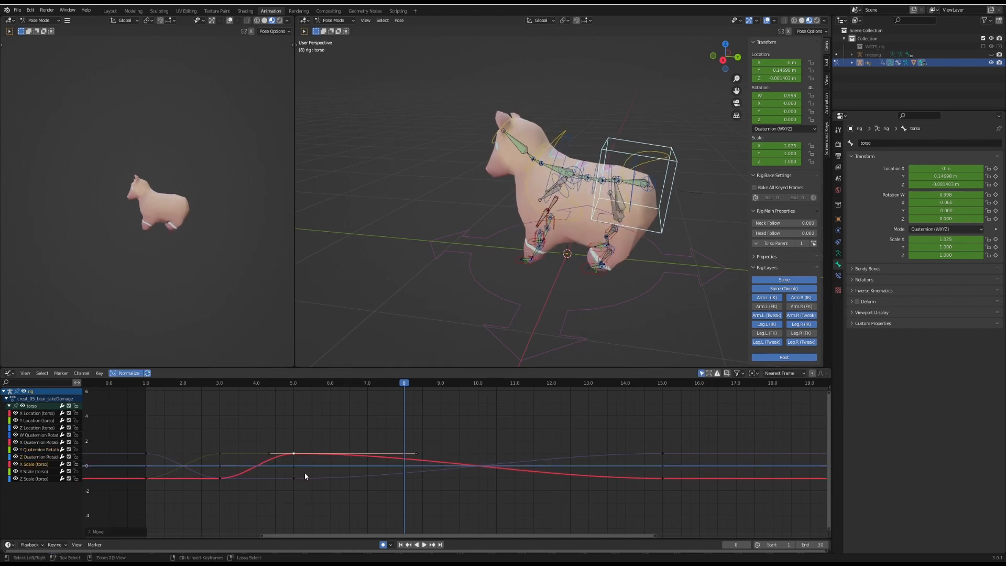
right_click(295, 468)
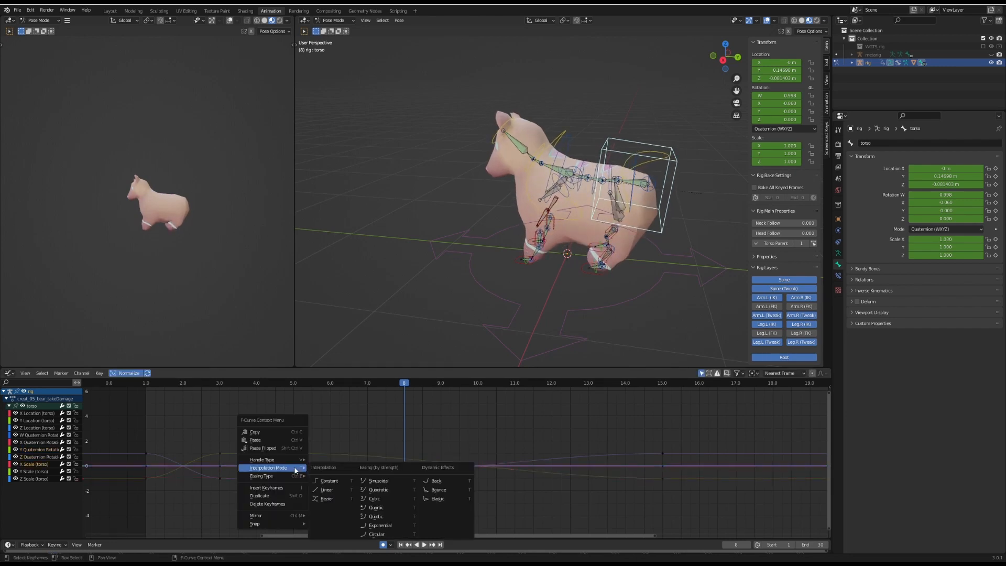
left_click(451, 490)
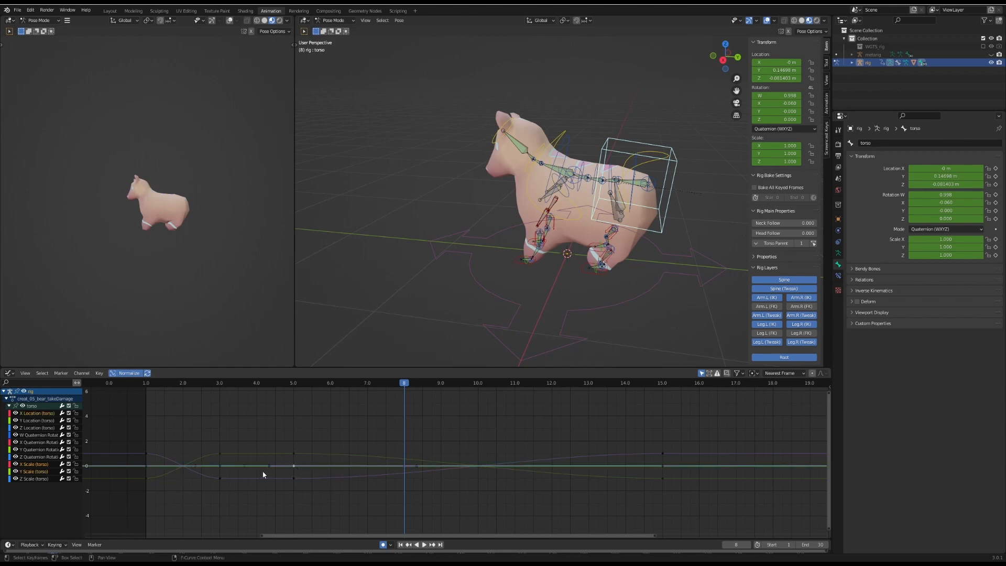
Step: Turn curve normalization off and on again, and clear the keyframe selection
left_click(126, 374)
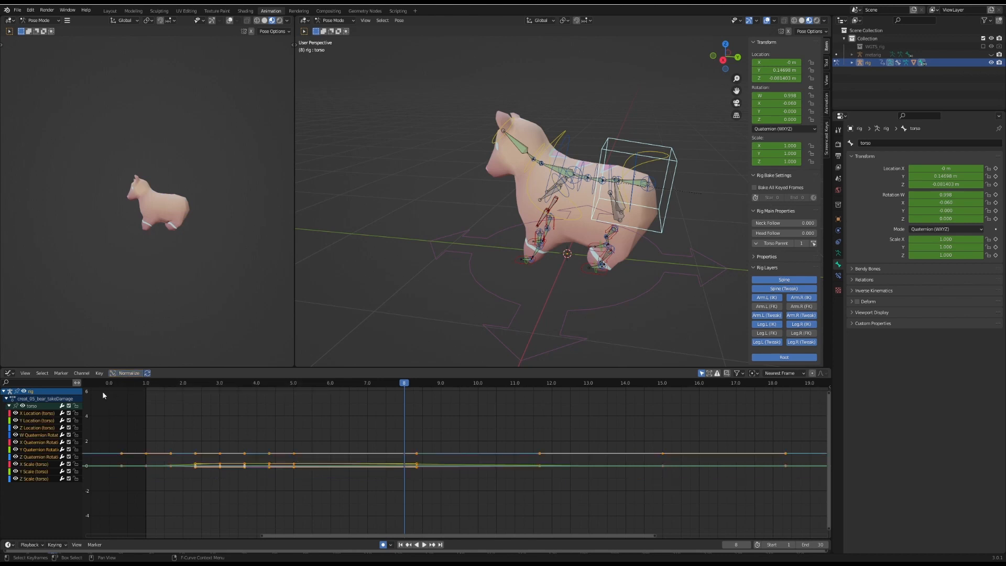
left_click(127, 374)
left_click(288, 431)
middle_click_drag(288, 432, 350, 438)
left_click(104, 471)
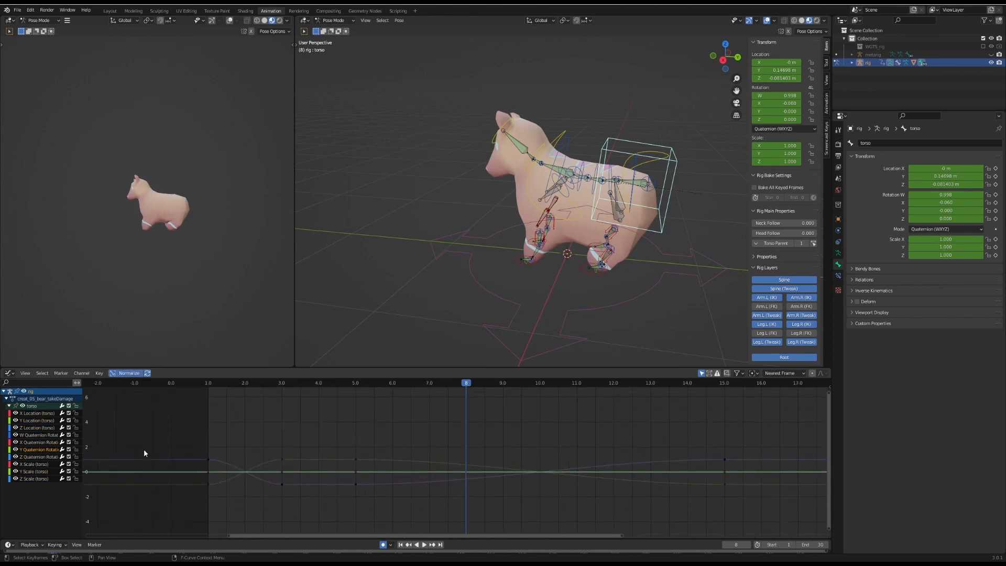
Step: Set the interpolation of the torso's X, Y and Z Location keyframes at frame 5 to Bounce, and play back
left_click(357, 465, "alt")
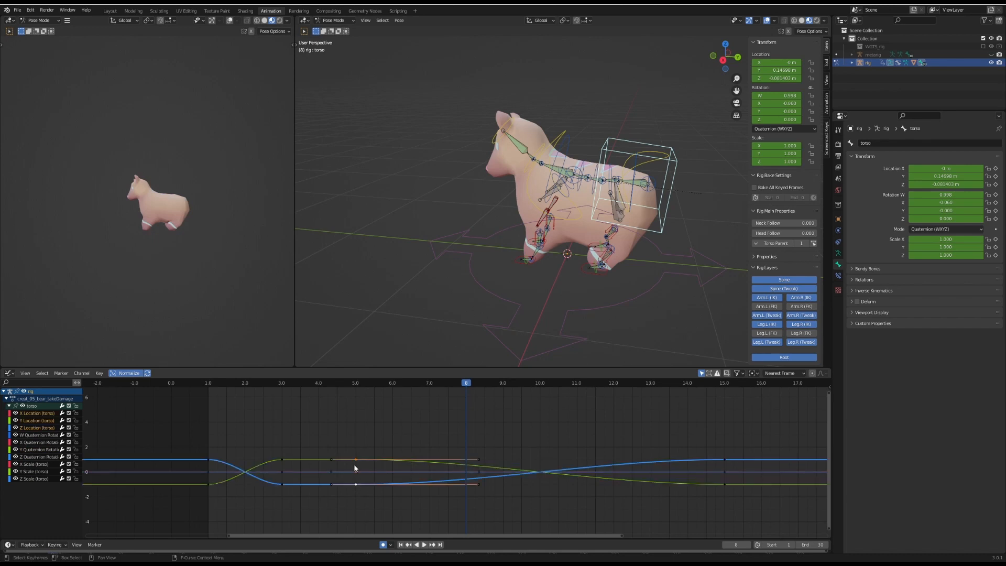
left_click(41, 373)
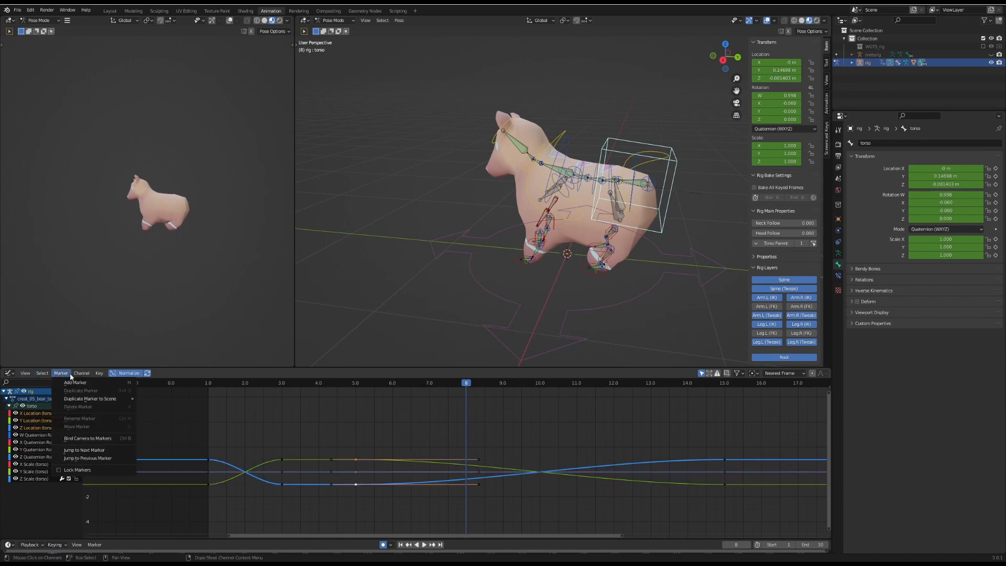
mouse_move(98, 374)
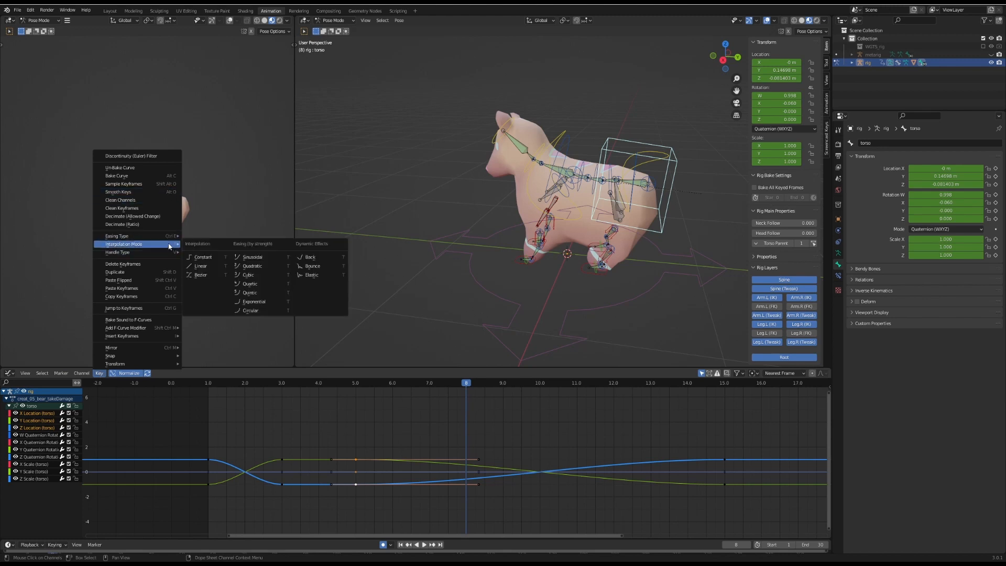
mouse_move(169, 238)
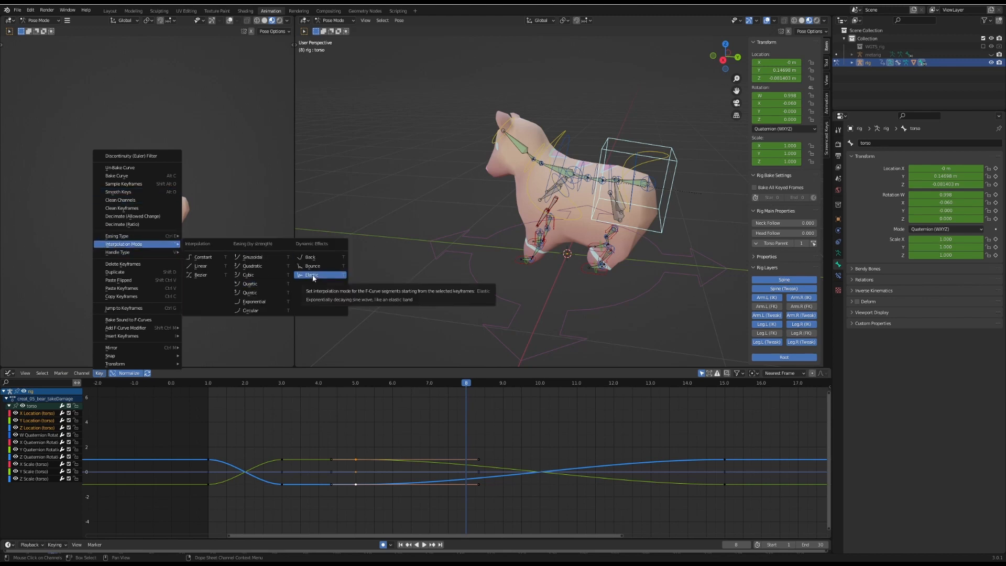
left_click(313, 276)
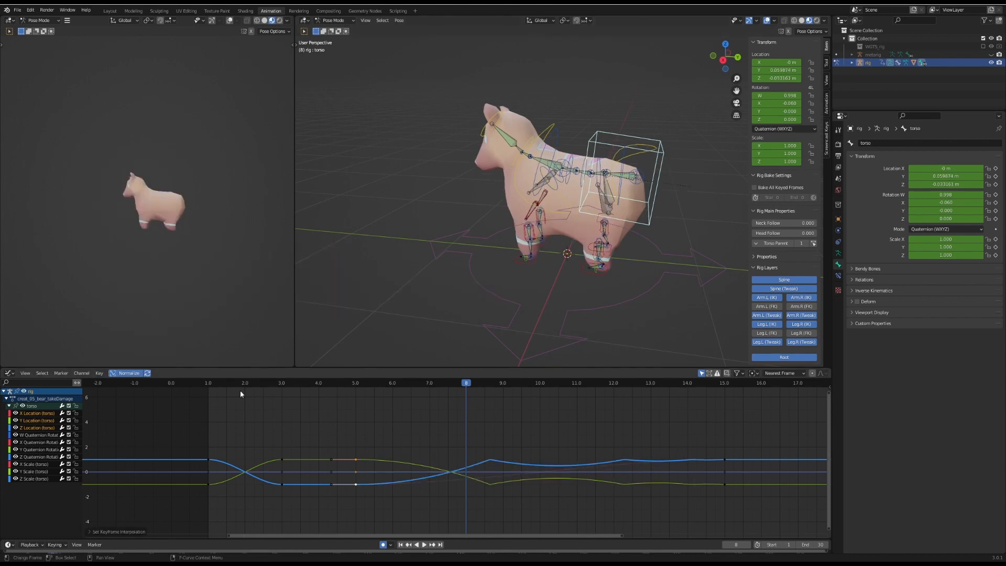
left_click_drag(228, 382, 283, 391)
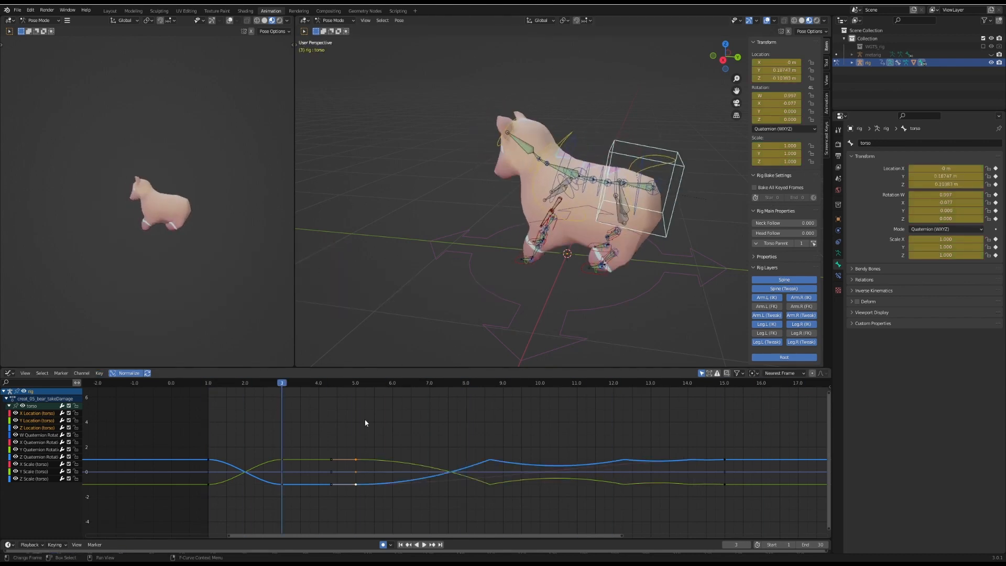
key("space")
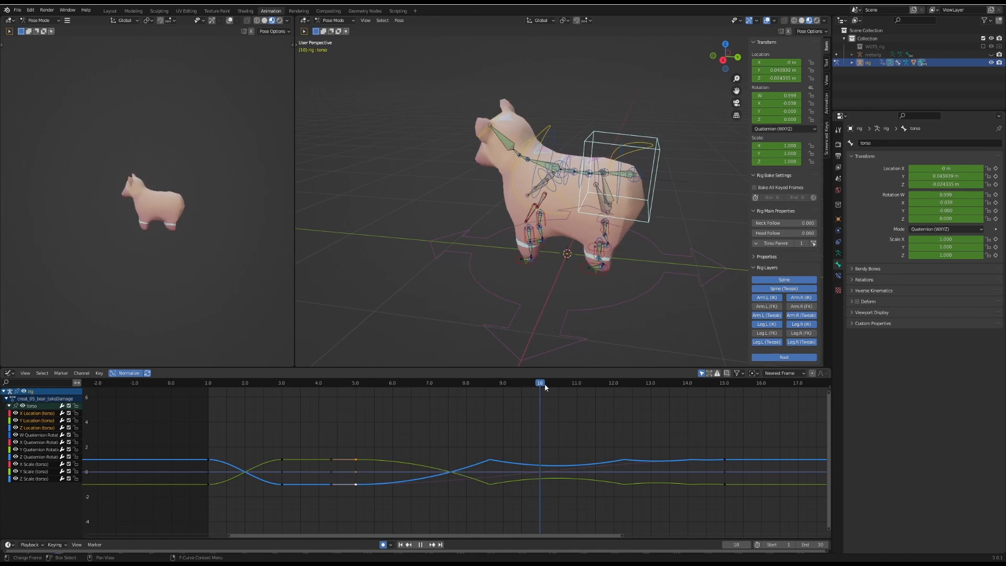
Step: Undo the Bounce on the frame 5 keys, try Bounce on the torso's frame 3 keys, and play back
key("ctrl+z")
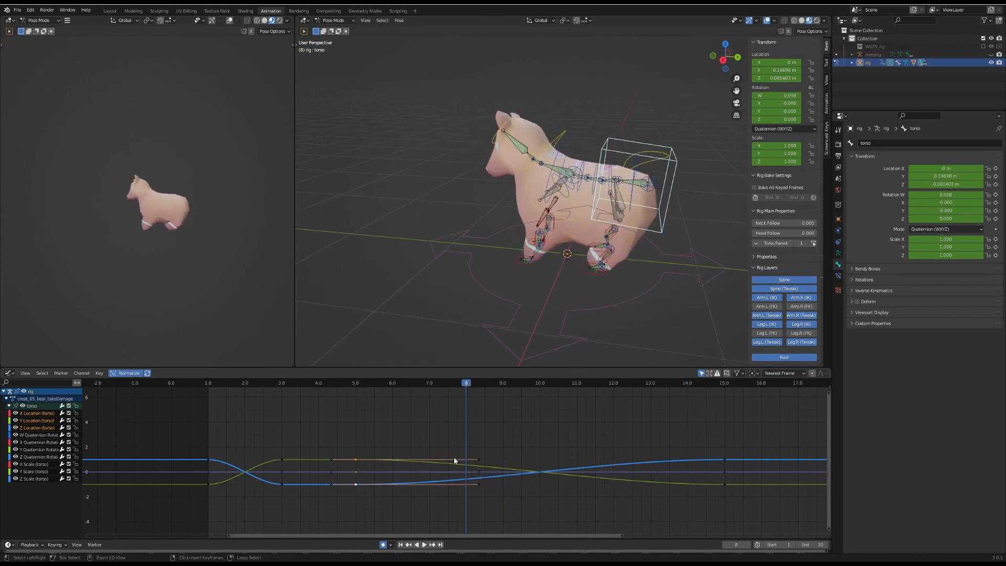
left_click_drag(261, 446, 296, 509)
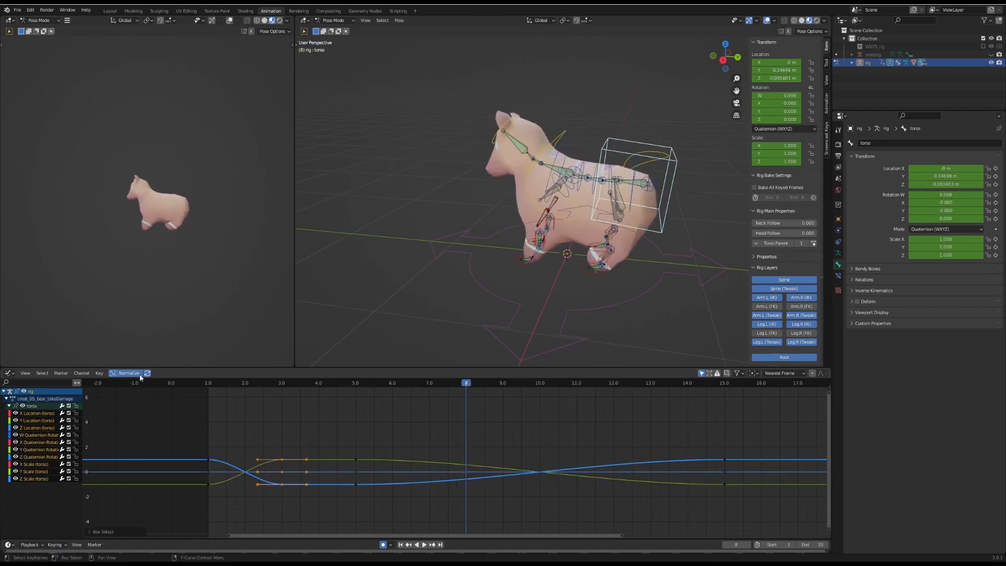
key("t")
left_click(334, 472)
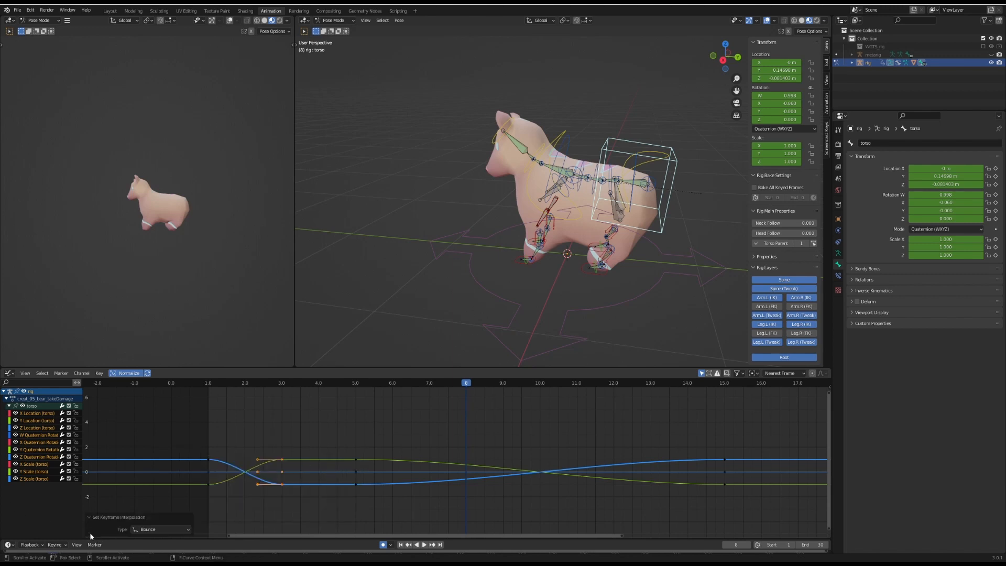
left_click(287, 410)
key("space")
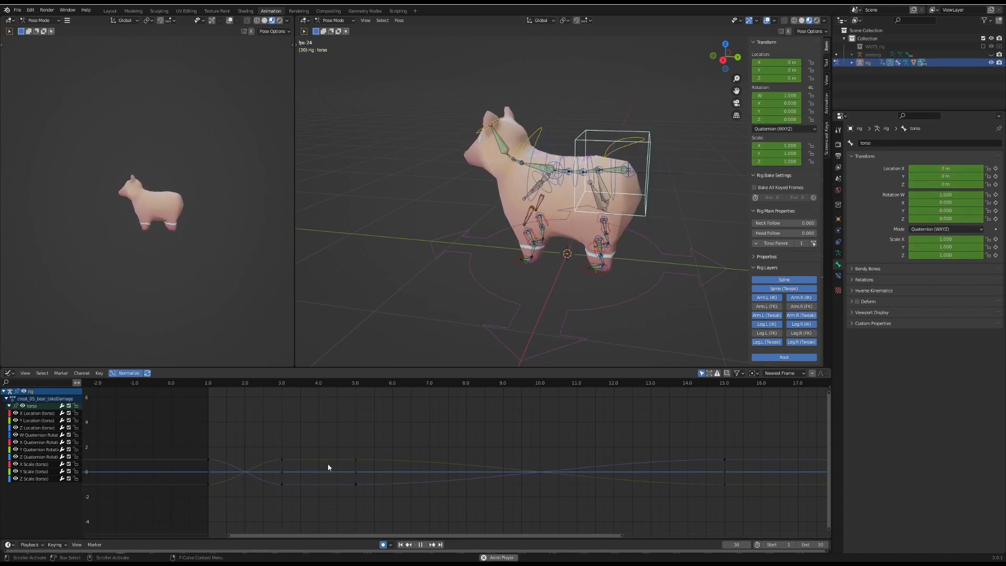
key("Escape")
Step: Try Bounce interpolation on all torso keyframes at frames 1 and 3, and play back from frame 1
left_click(313, 461, "alt")
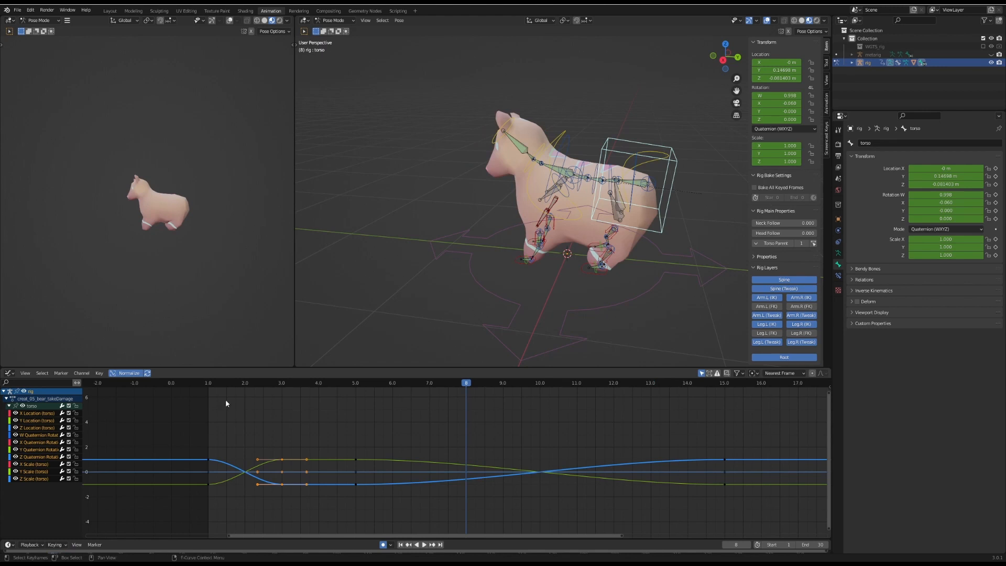
key("Right")
key("Right")
left_click_drag(198, 427, 247, 493, "shift")
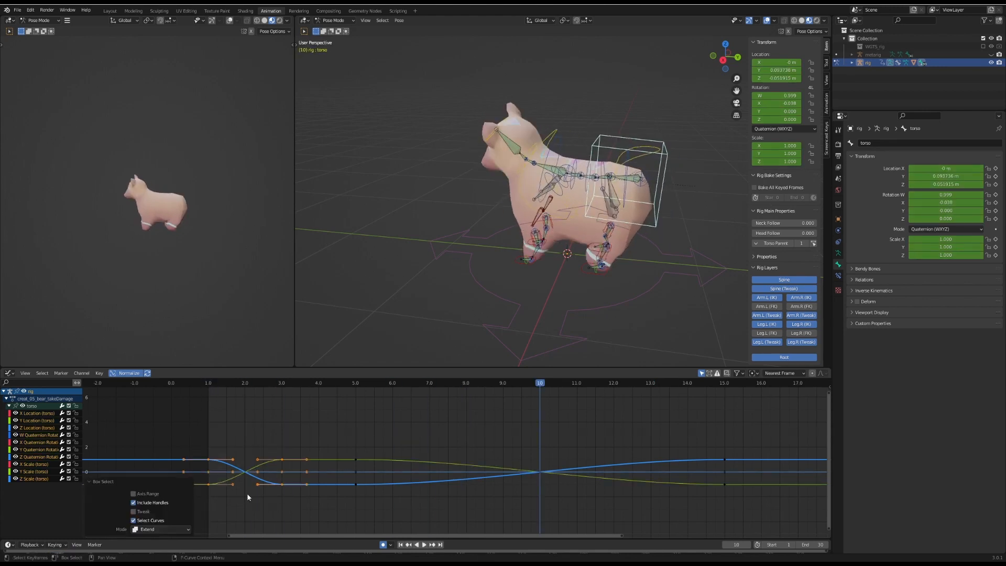
key("t")
left_click(262, 471)
mouse_move(208, 381)
left_mouse_down()
mouse_move(288, 387)
mouse_move(209, 391)
left_mouse_up()
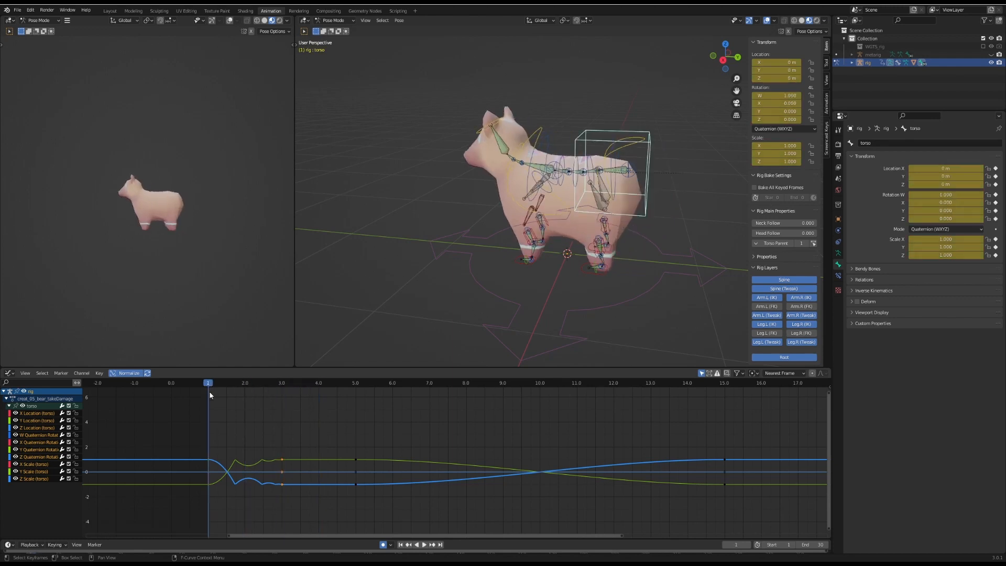
key("space")
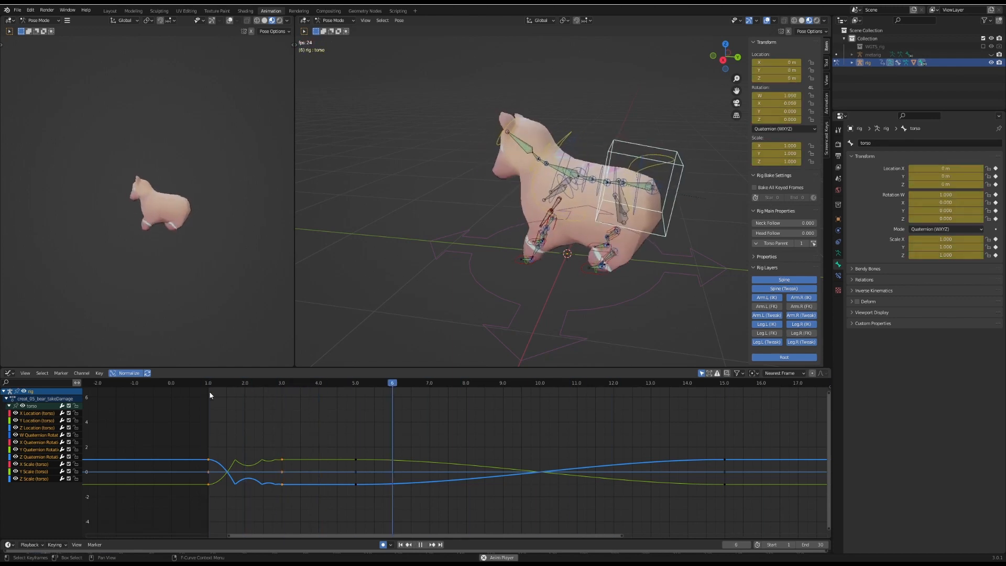
key("space")
Step: Rework the torso keys after frame 1 into a single recoil key at frame 6 with Bounce interpolation towards frame 15
mouse_move(210, 382)
left_mouse_down()
mouse_move(278, 383)
mouse_move(222, 384)
left_mouse_up()
key("b")
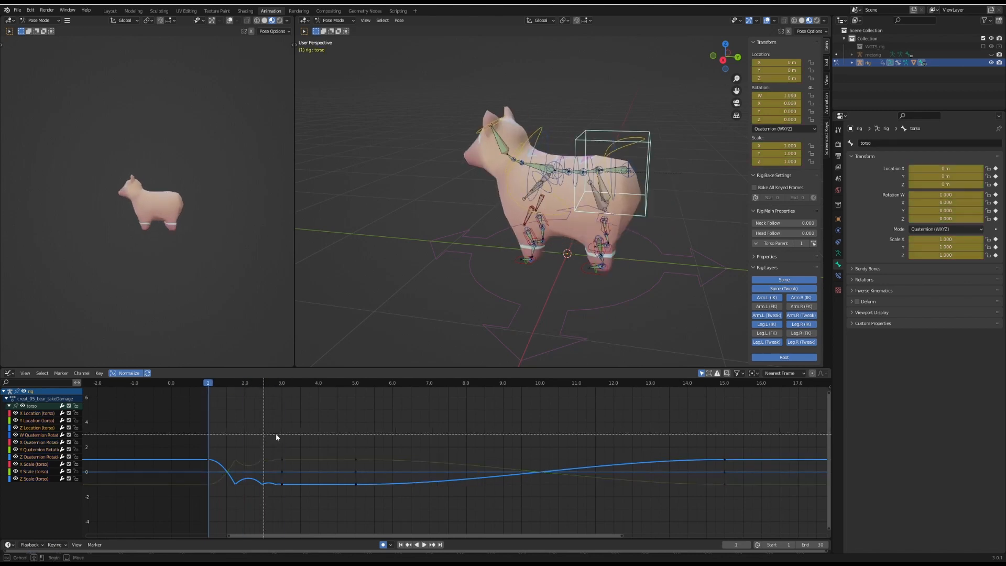
left_click_drag(275, 435, 830, 533)
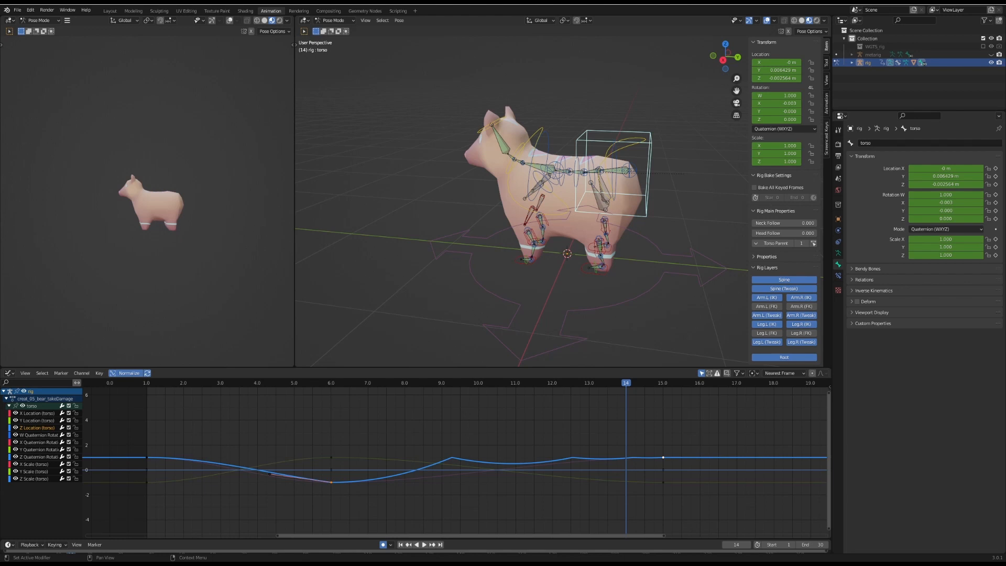
Step: Switch the graph editor to the Dope Sheet's Action Editor, select all bones, and play back the take-damage action
middle_click_drag(692, 230, 439, 264)
left_click(9, 373)
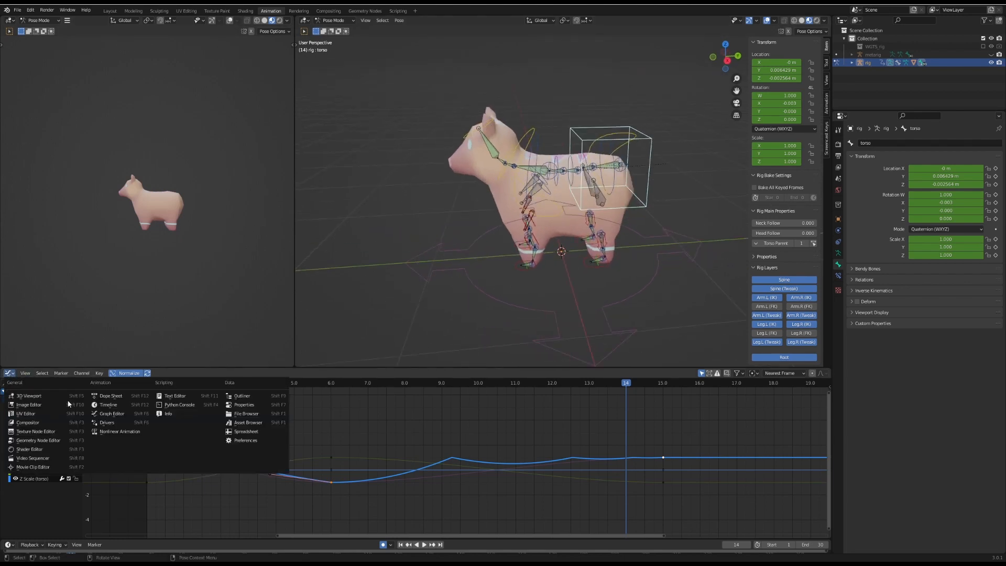
left_click(112, 397)
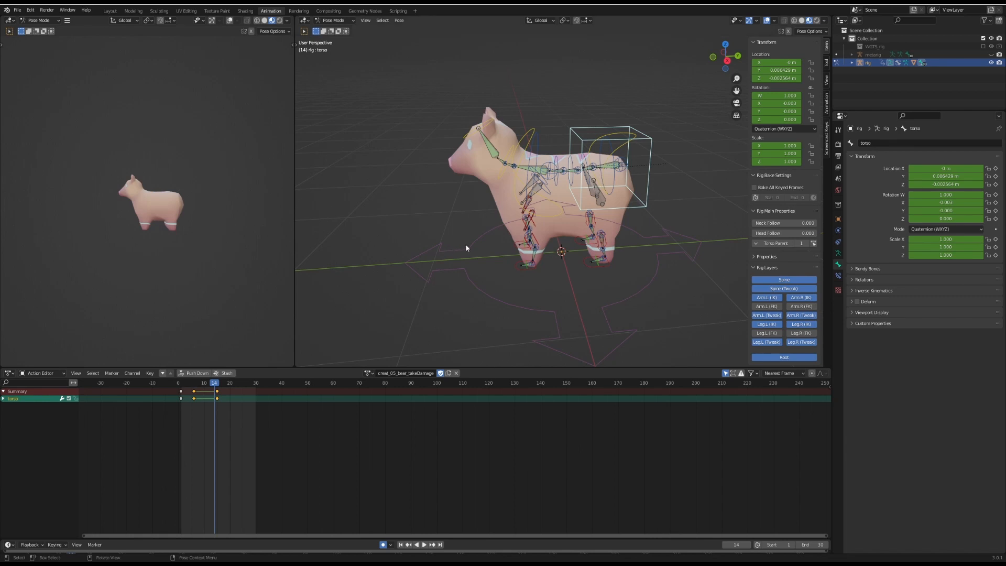
key("a")
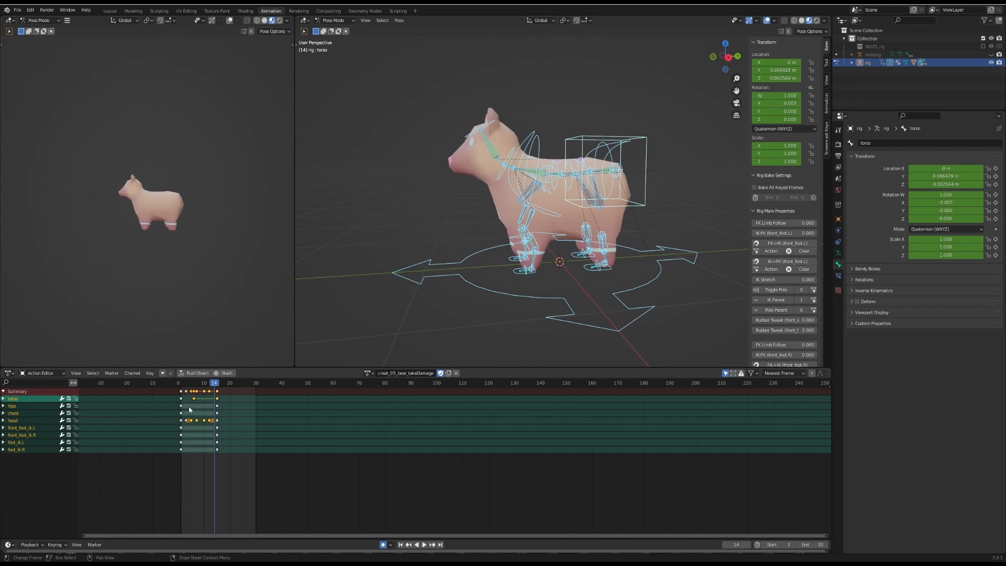
left_click(216, 405)
right_click(217, 407)
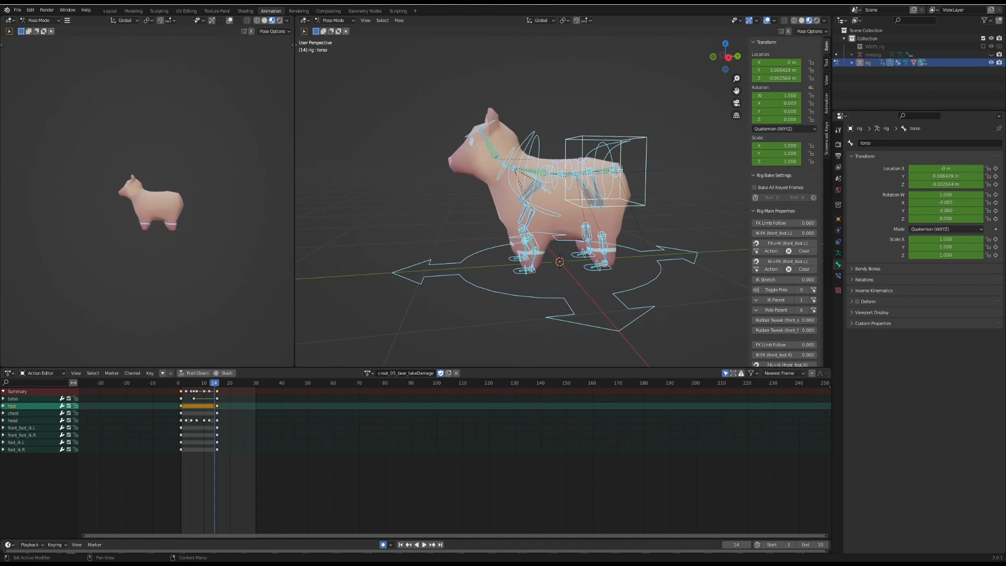
key("space")
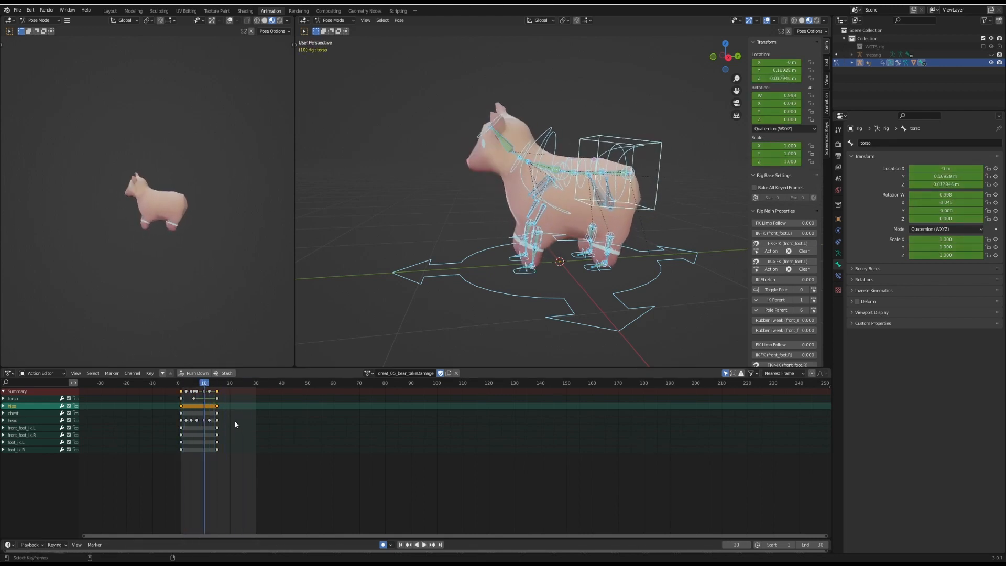
key("space")
Step: Adjust the easing of the head's keyframe at frame 12 and play the action from the start
key("shift+Left")
key("Home")
middle_click_drag(432, 436, 484, 438)
left_click(408, 420)
right_click(420, 422)
mouse_move(411, 474)
left_click(456, 482)
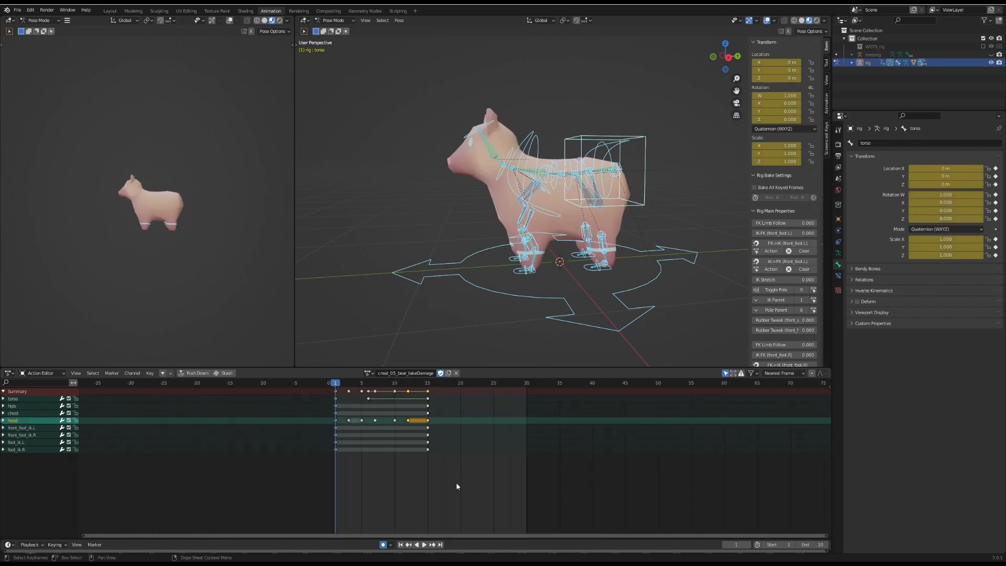
key("space")
key("Escape")
Step: Duplicate the take-damage action and name the copy creat_05_bear_special01_slam
left_click(369, 373)
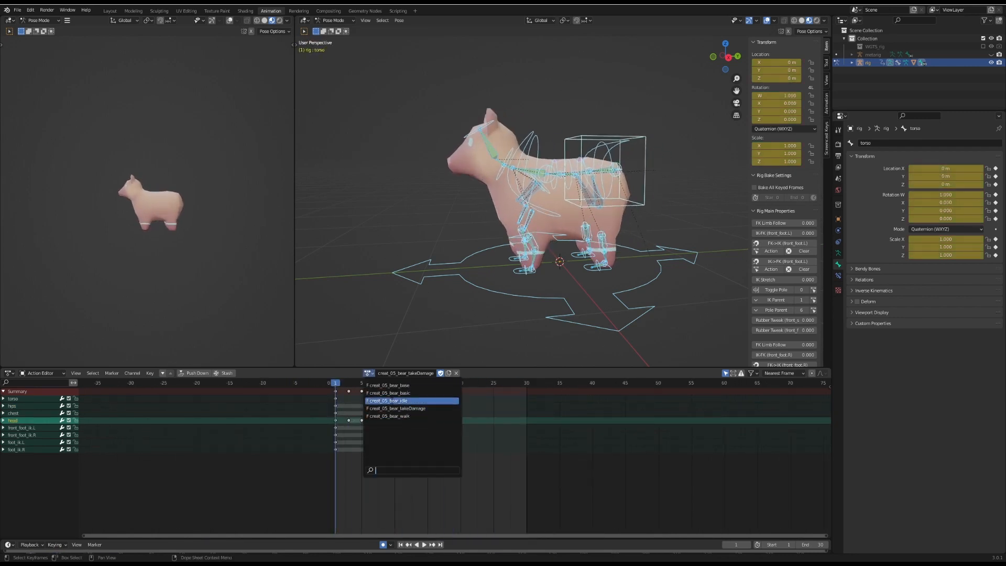
left_click(448, 373)
key("v")
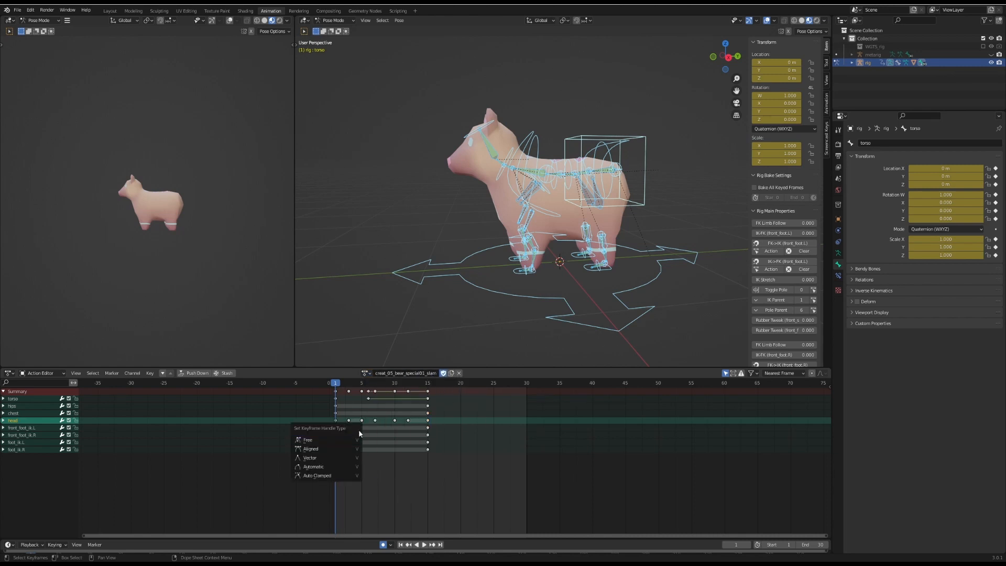
Step: Delete all keyframes between frames 1 and 15 in the slam action and check the playback
key("b")
left_click_drag(342, 388, 417, 426)
key("x")
left_click(394, 415)
middle_click_drag(385, 411, 395, 412)
key("space")
key("space")
Step: Lower the torso into a crouch at frame 3 and rotate the chest and head to match
left_click(640, 206)
key("g")
middle_click_drag(640, 206, 607, 215)
left_click(531, 149)
key("r")
left_click(487, 140)
key("r")
Step: Reposition both front feet for the crouch pose at frame 3
left_click(520, 269)
left_click(522, 262, "shift")
key("g")
left_click(529, 264)
left_click(607, 268)
key("a")
key("i")
Step: At frame 5, raise the torso along Z into the air to a Z location of about 0.34 m
key("Right")
key("Right")
left_click(646, 212)
key("g")
key("z")
left_click(647, 188)
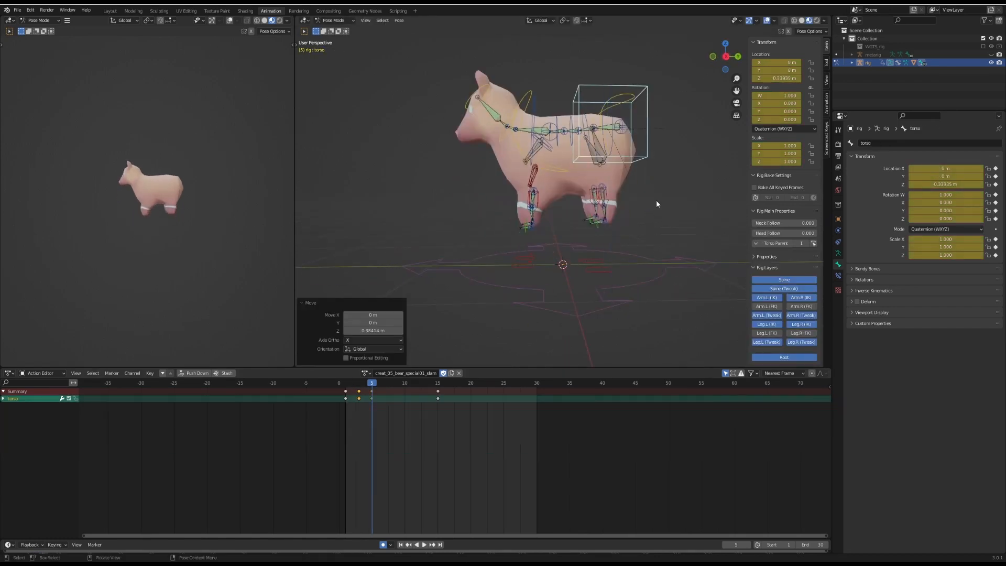
Step: Lift both front feet up and forward and both rear feet up and backward for the leap at frame 5
left_click(522, 265)
left_click(525, 258, "shift")
key("g")
left_click(599, 270)
left_click(591, 262, "shift")
key("g")
left_click(665, 218)
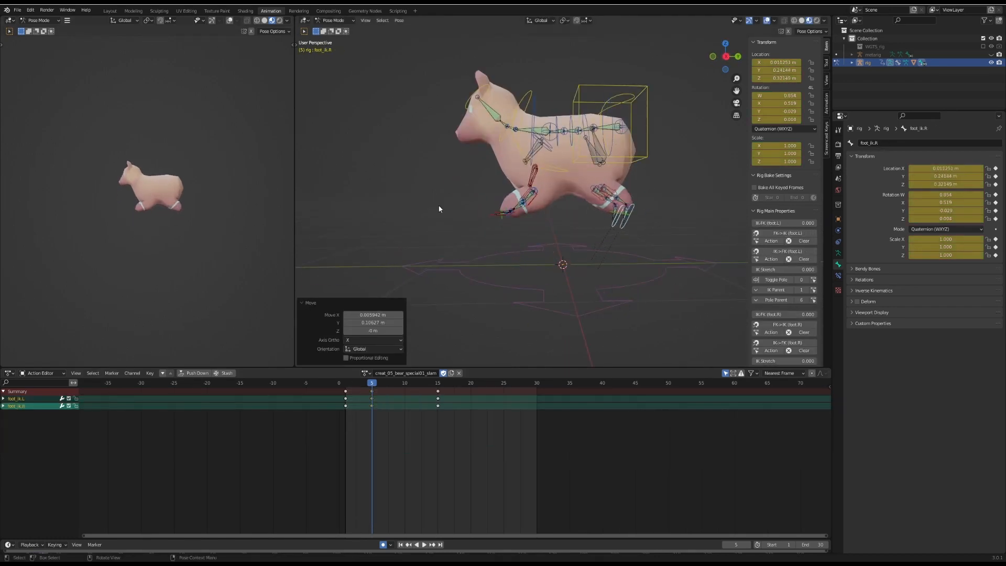
Step: Spread the front feet apart along the X axis in the frame 5 leap pose
middle_click_drag(439, 205, 556, 210)
left_click(517, 239)
key("g")
key("x")
mouse_move(697, 212)
middle_mouse_down()
mouse_move(624, 218)
mouse_move(694, 212)
middle_mouse_up()
Step: Spread the rear feet outward along X at frame 5, moving the left foot by about 0.12 m
left_click(568, 198)
key("g")
key("x")
left_click(620, 208)
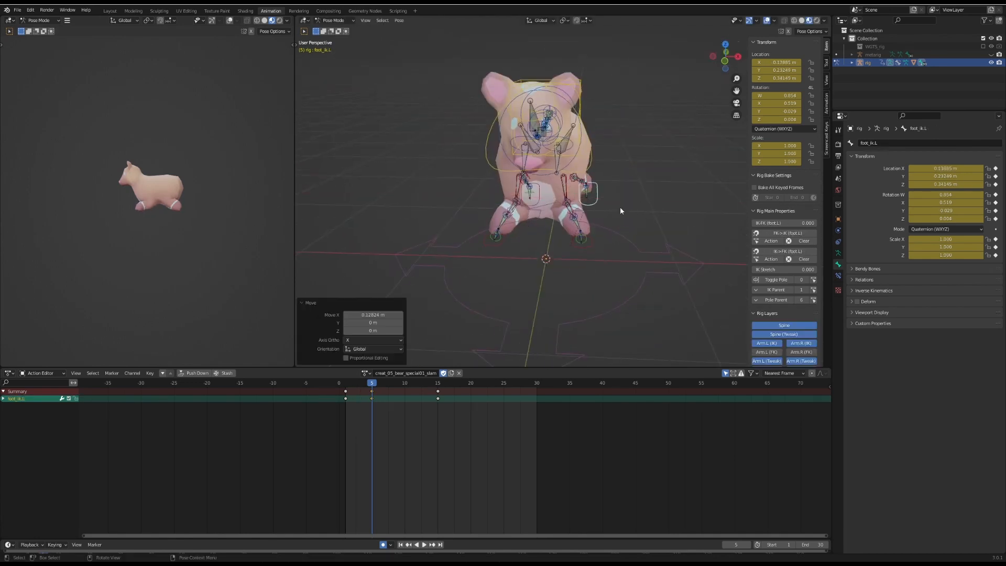
left_click(534, 201)
key("g")
key("x")
left_click(482, 200)
middle_click_drag(461, 210, 781, 253)
Step: Clear the location and rotation of all four feet at frame 3, and play back from frame 1
left_click_drag(371, 385, 352, 386)
key("a")
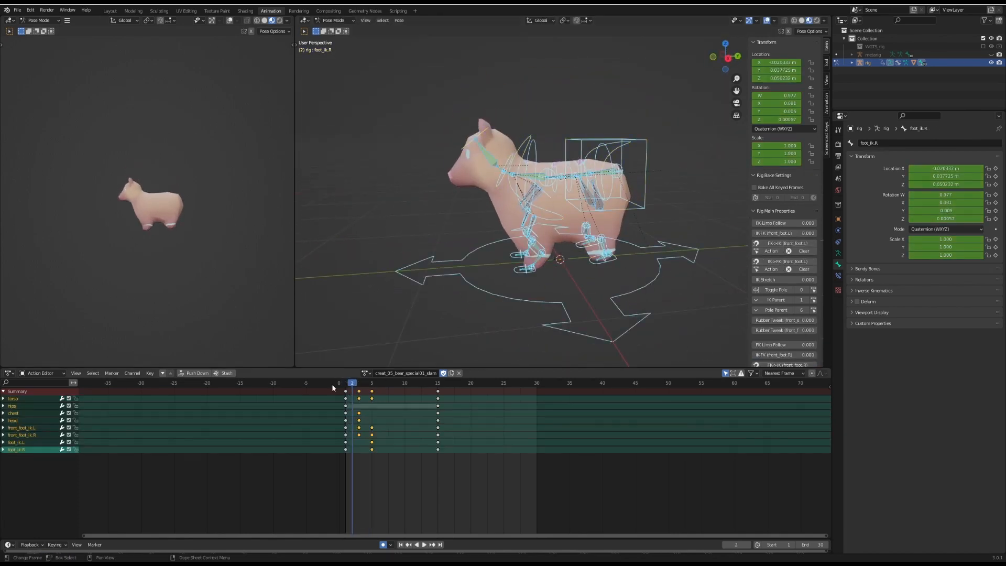
left_click(359, 387)
mouse_move(629, 282)
middle_mouse_down()
mouse_move(523, 283)
mouse_move(618, 285)
middle_mouse_up()
left_click(588, 273)
left_click(632, 264, "shift")
key("alt+g")
key("alt+r")
left_click(347, 386)
key("space")
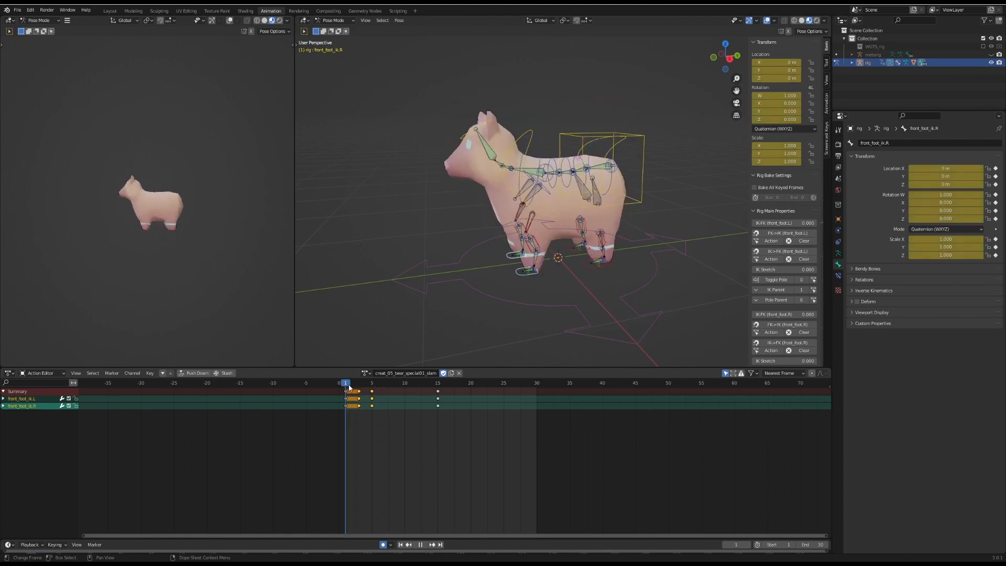
Step: Copy the crouch keyframes of all bones from frame 3 to frame 4
left_click_drag(349, 388, 359, 386)
middle_click_drag(545, 294, 526, 286)
key("a")
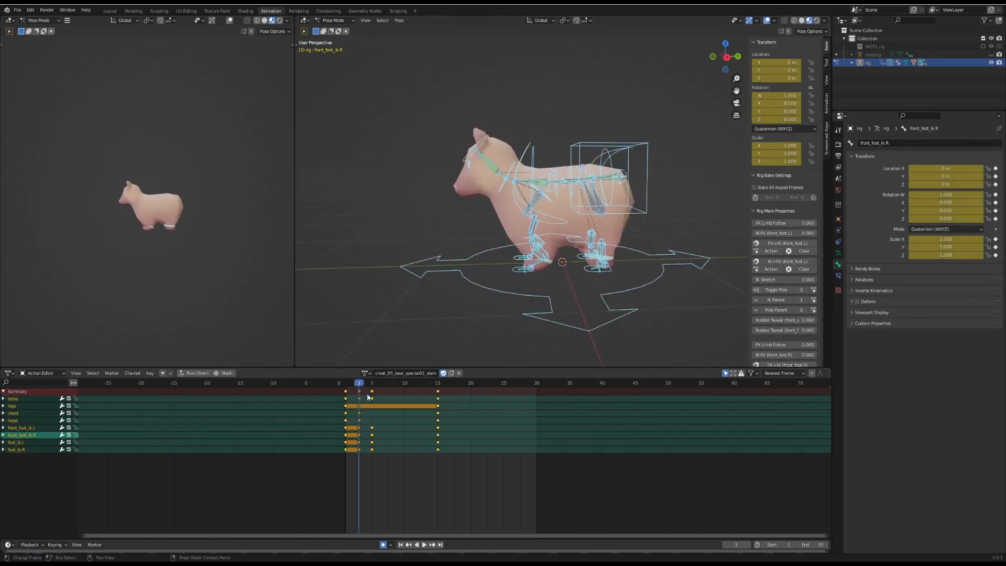
key("Right")
key("ctrl+c")
left_click_drag(360, 385, 366, 384)
key("ctrl+v")
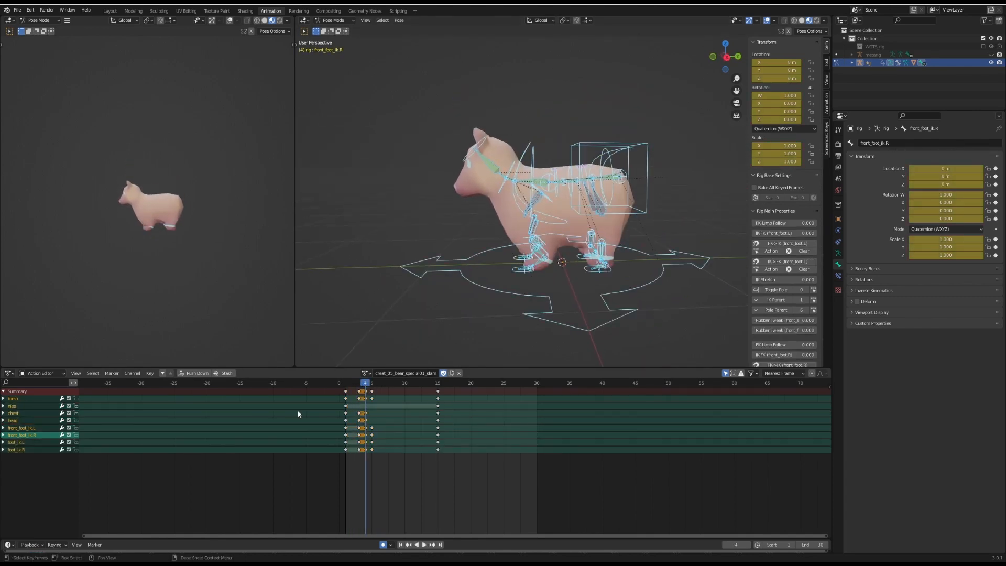
Step: Delete the torso's keyframe at frame 4 and play back
left_click(365, 399)
key("Delete")
key("space")
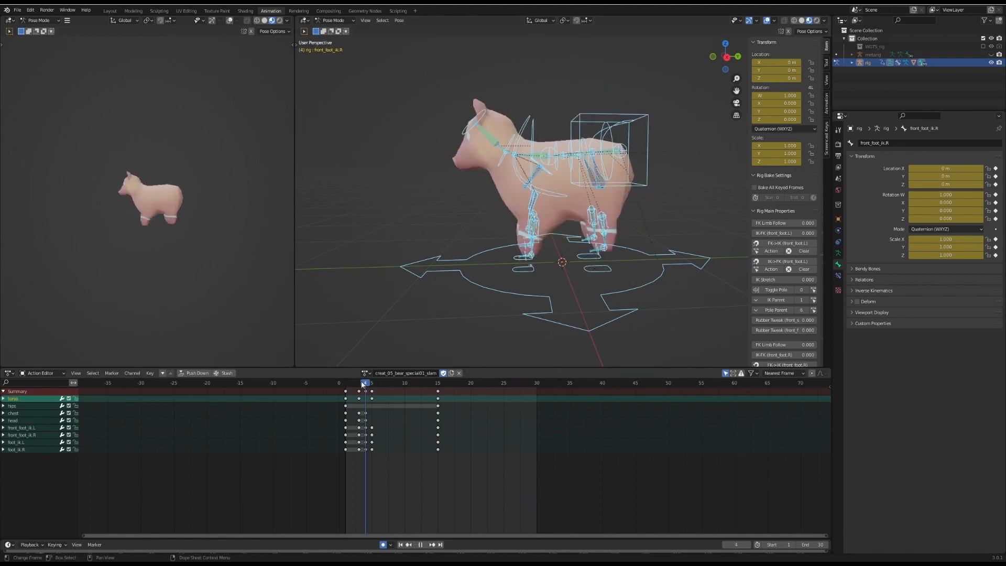
Step: Move the leap keyframes from frame 5 to frame 7 and set the frame 4 keys to Ease Out
left_click_drag(372, 392, 385, 391)
left_click(385, 384)
left_click(366, 391)
right_click(366, 391)
mouse_move(384, 440)
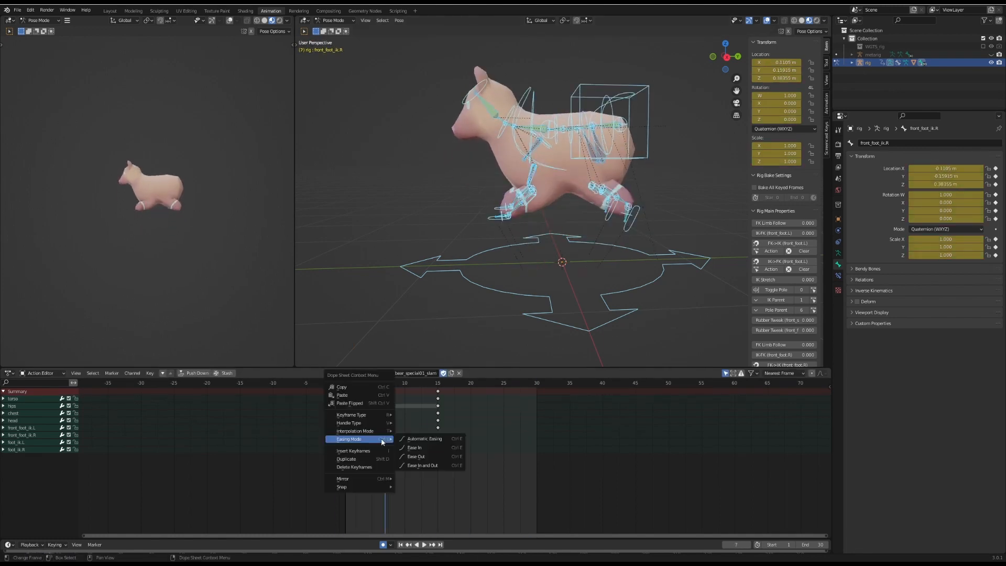
left_click(426, 459)
Step: Copy the leap keyframes from frame 7 to frame 8 and check the playback
key("ctrl+c")
key("ctrl+v")
left_click(412, 382)
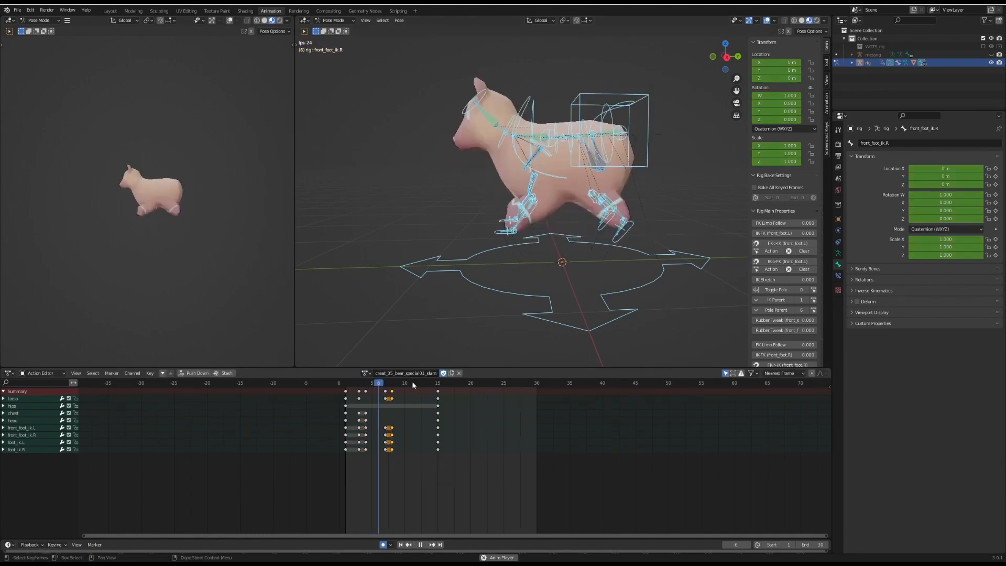
mouse_move(398, 451)
left_mouse_down()
mouse_move(388, 427)
mouse_move(388, 454)
left_mouse_up()
key("ctrl+c")
key("ctrl+v")
Step: Copy the feet's leap keyframes from frame 8 to frame 11 and play back
left_click(391, 383)
key("a")
left_click(412, 383)
key("ctrl+v")
key("space")
key("space")
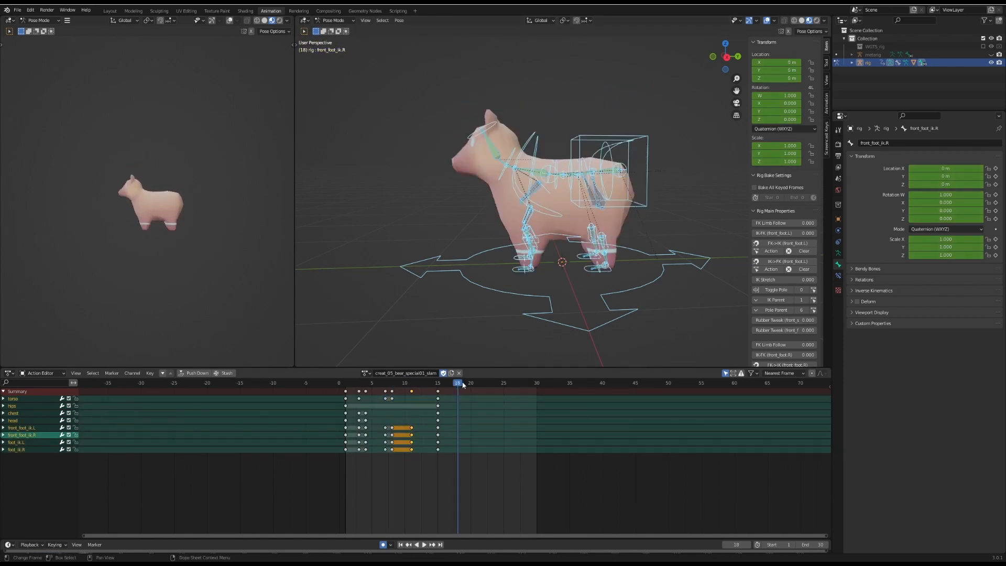
Step: Shift the frame 11 foot keys to frame 10 and lower the torso with all four feet in side view
left_click_drag(461, 383, 405, 391)
left_click_drag(405, 386, 405, 386)
left_click(644, 169)
middle_click_drag(643, 171, 656, 209)
left_click(656, 213, "shift")
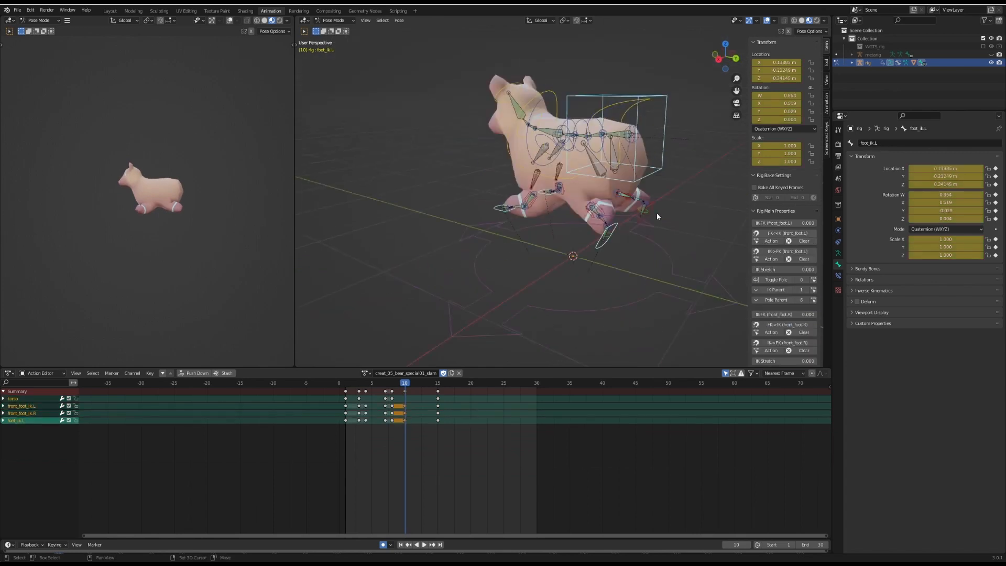
left_click(632, 220, "shift")
key("KP_3")
key("g")
left_click(629, 155)
Step: Rotate the lowered body at frame 10, and rotate the chest by about 14 degrees
key("r")
left_click(697, 177)
left_click(533, 157)
key("r")
middle_click_drag(451, 293, 498, 314)
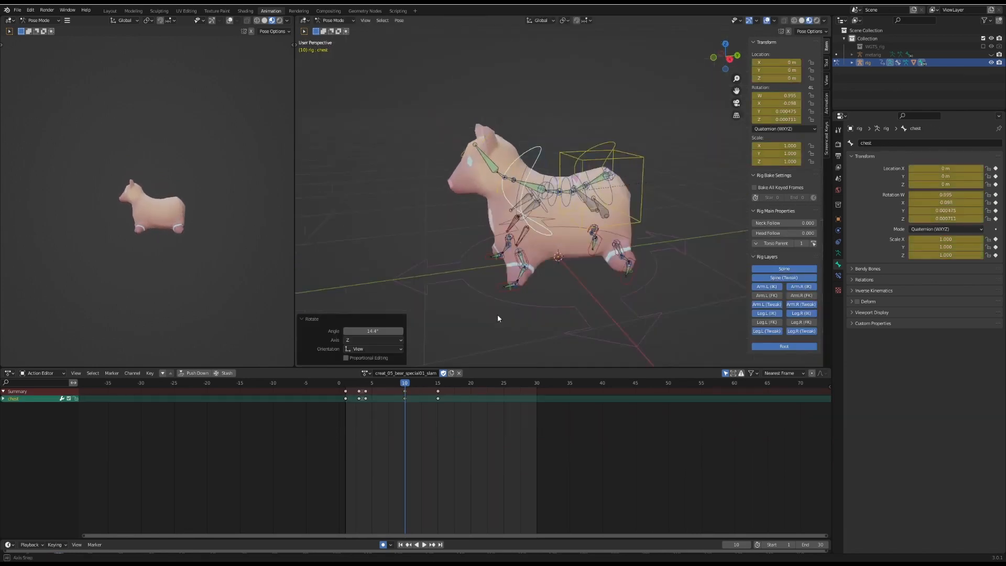
Step: Move both front feet into place for the landing pose at frame 10
left_click(498, 274)
left_click(482, 272, "shift")
key("g")
left_click(594, 328)
middle_click_drag(595, 328, 629, 310)
Step: Move both rear feet backward in side view for the landing pose at frame 10
left_click(631, 303)
left_click(628, 299, "shift")
key("KP_3")
key("g")
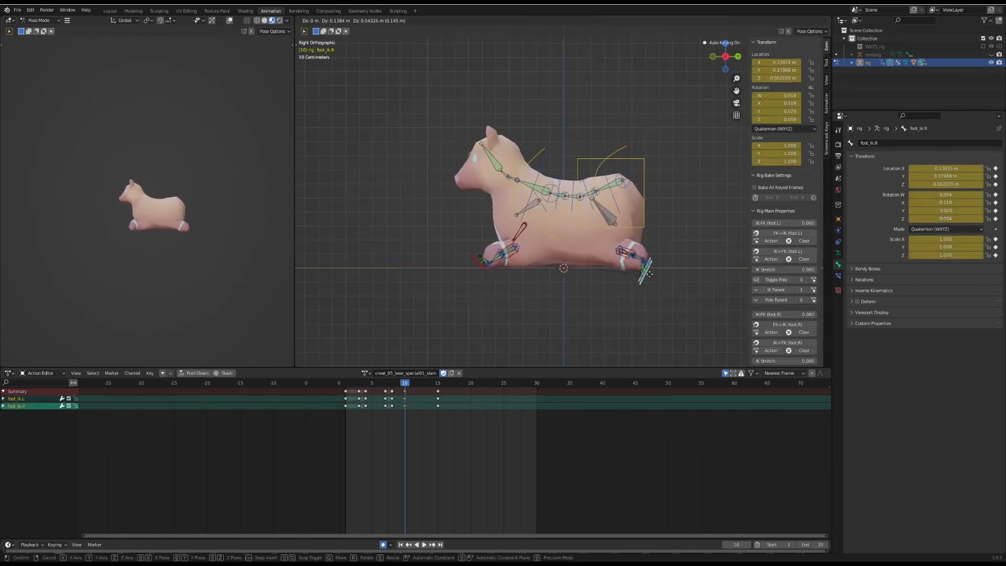
left_click(665, 289)
Step: At frame 4, lift the chest by about 0.05 m along Z
left_click_drag(365, 385, 370, 385)
left_click(528, 143)
key("g")
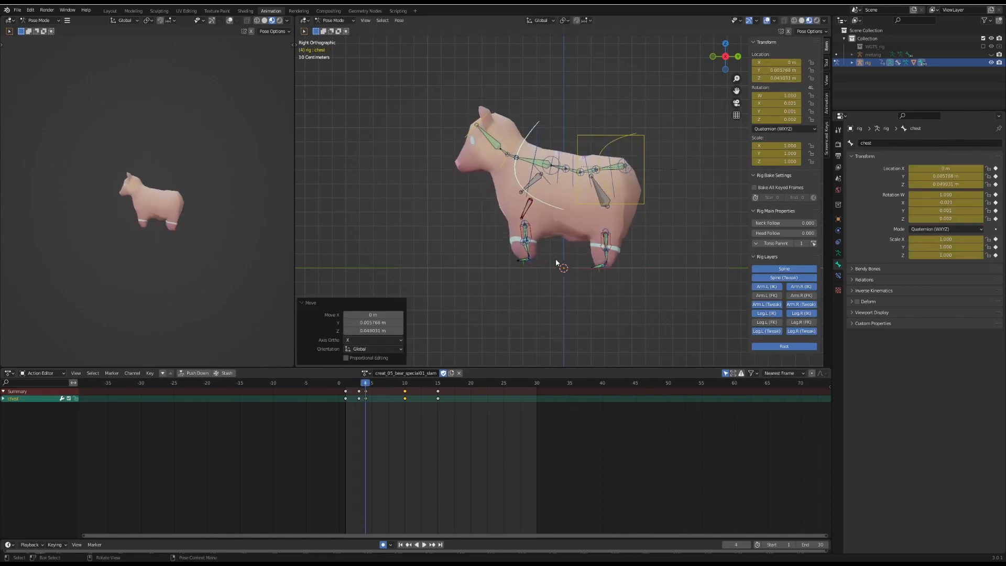
Step: Move both front feet to follow the lifted chest at frame 4, and play back from frame 1
middle_click_drag(556, 272, 545, 280)
left_click(541, 268)
left_click(529, 271, "shift")
key("g")
left_click(524, 262)
left_click(357, 388)
mouse_move(358, 390)
left_mouse_down()
mouse_move(407, 385)
mouse_move(346, 393)
left_mouse_up()
key("space")
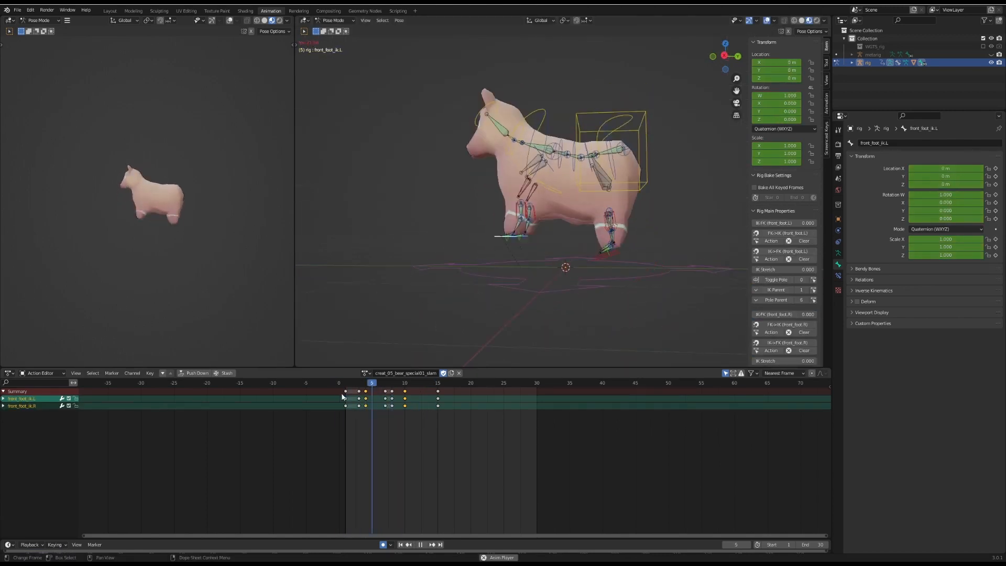
Step: Copy the whole rig's landing-pose keys from frame 10 to frame 12, and play back the action
key("space")
key("a")
left_click(405, 384)
left_click(405, 392)
left_click(418, 384)
key("ctrl+c")
key("ctrl+v")
key("space")
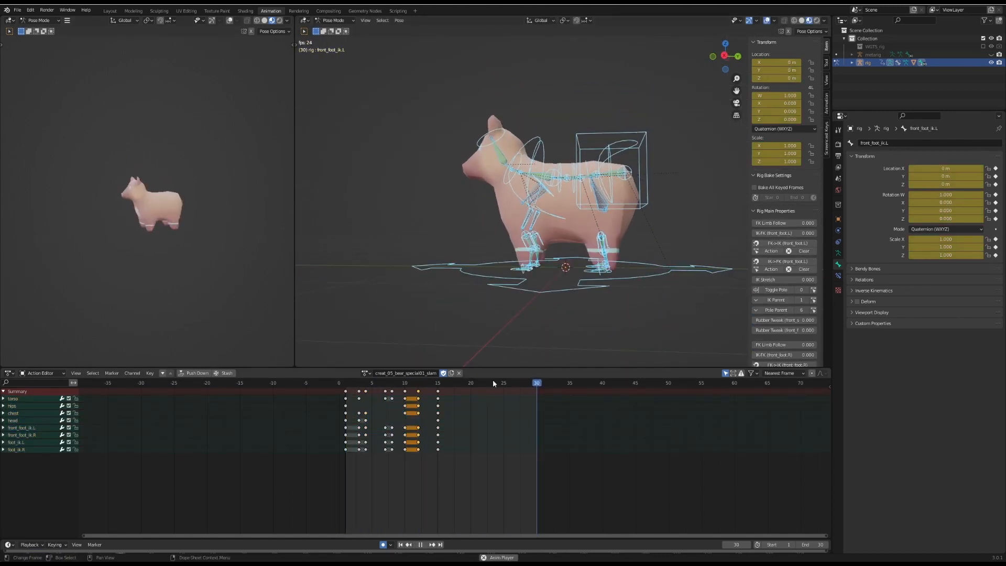
Step: Stretch all the slam keyframes from frame 1 so the last keys fall on frame 20, and play back
key("space")
left_click(346, 384)
key("a")
key("s")
left_click(526, 451)
key("space")
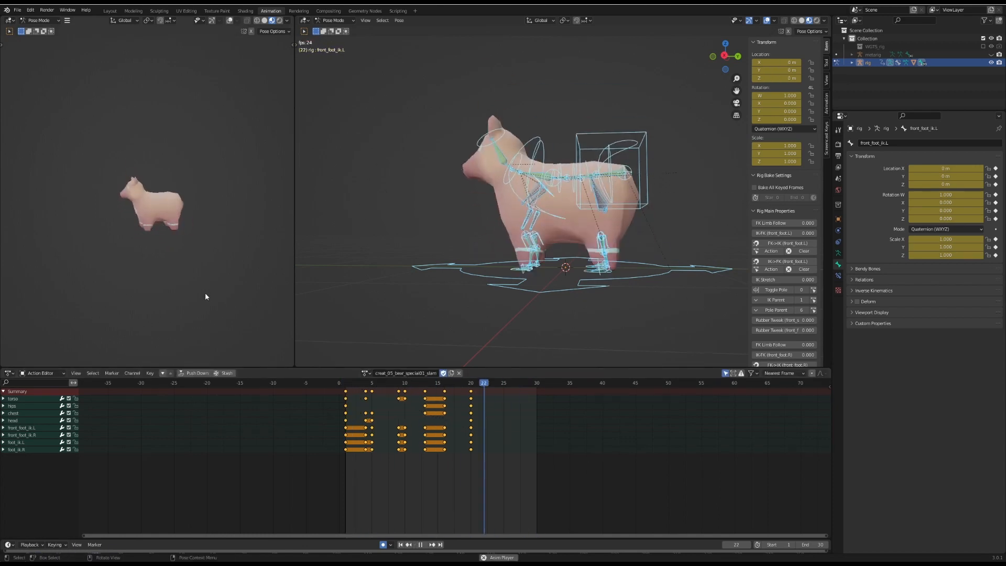
Step: Shift the second set of held landing-pose keys to frame 17, and play back the slam
key("space")
left_click_drag(445, 391, 451, 391)
right_click(456, 394)
mouse_move(455, 410)
left_click(500, 421)
key("space")
key("space")
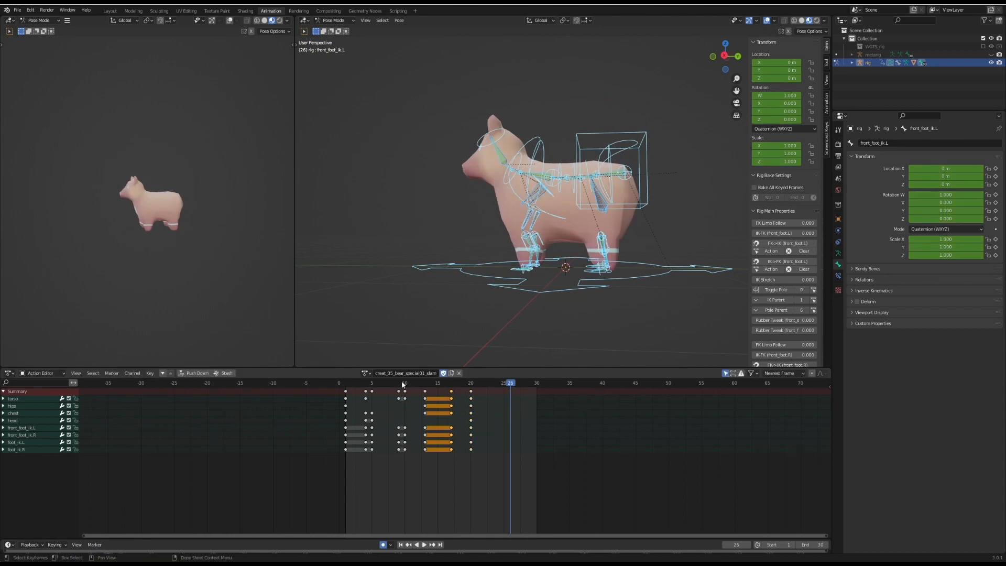
Step: At frame 18, move and rotate both front feet in side view for the recovery from the landing
key("space")
key("space")
left_click(508, 283)
left_click(477, 271, "shift")
key("KP_3")
key("g")
key("r")
key("g")
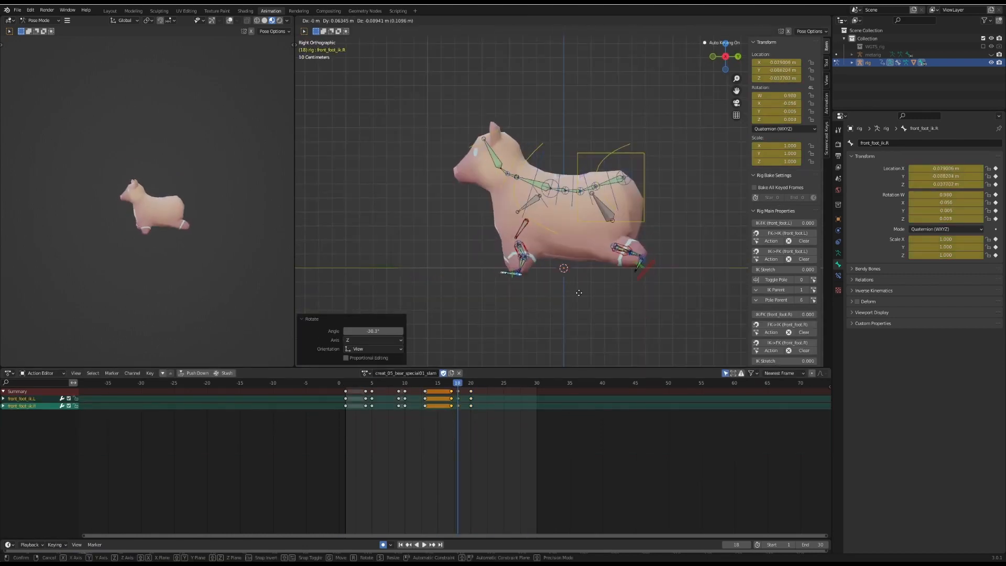
left_click(578, 292)
Step: Rotate the torso and move the rear foot at frame 18, and play back the slam
left_click(614, 152)
key("r")
left_click(645, 252)
left_click(643, 275)
key("g")
left_click(669, 293)
key("space")
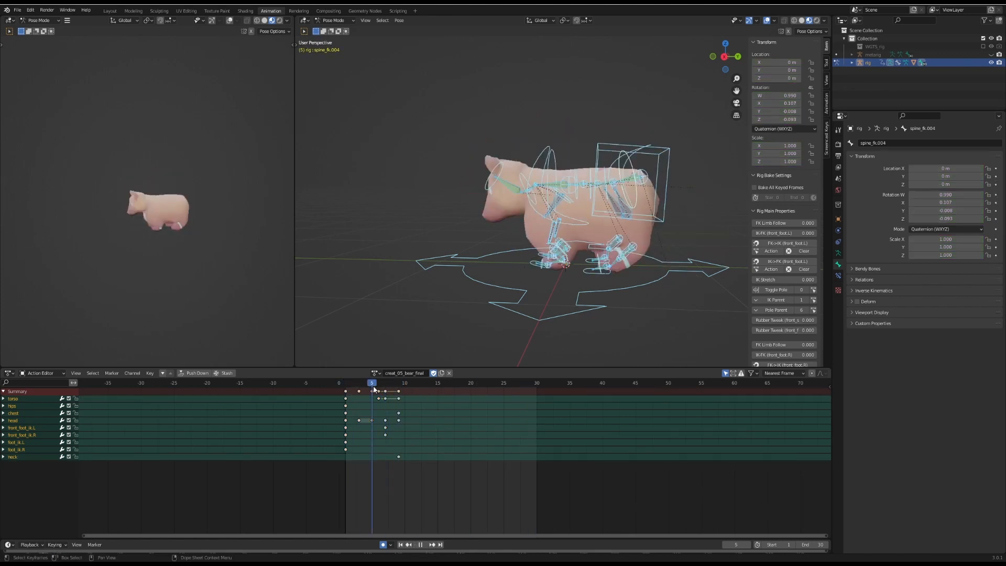
Step: In the creat_05_bear_final action, move and rotate both front feet for the upright pose at frame 9
key("Escape")
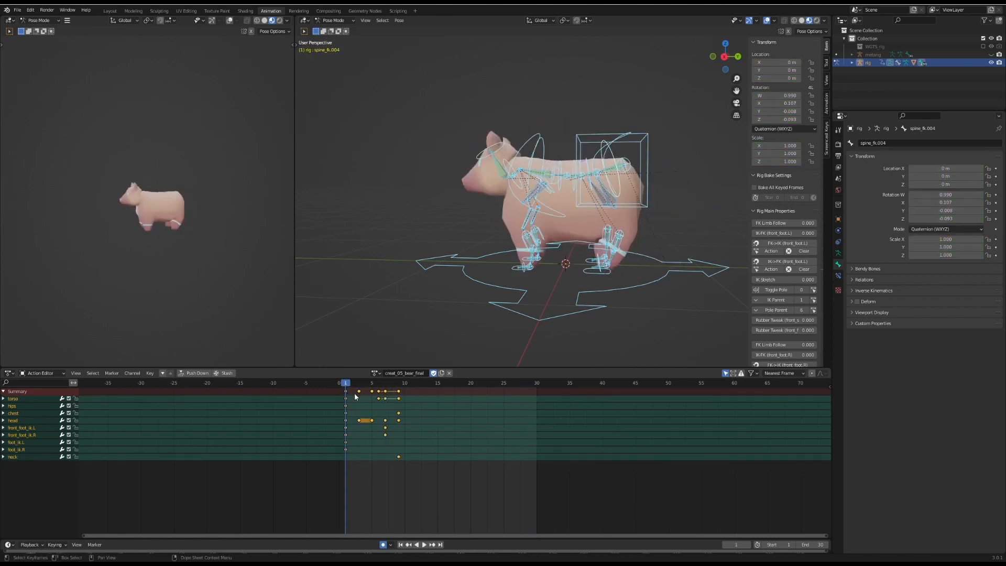
left_click_drag(347, 384, 412, 386)
left_click(681, 277)
left_click(398, 384)
key("a")
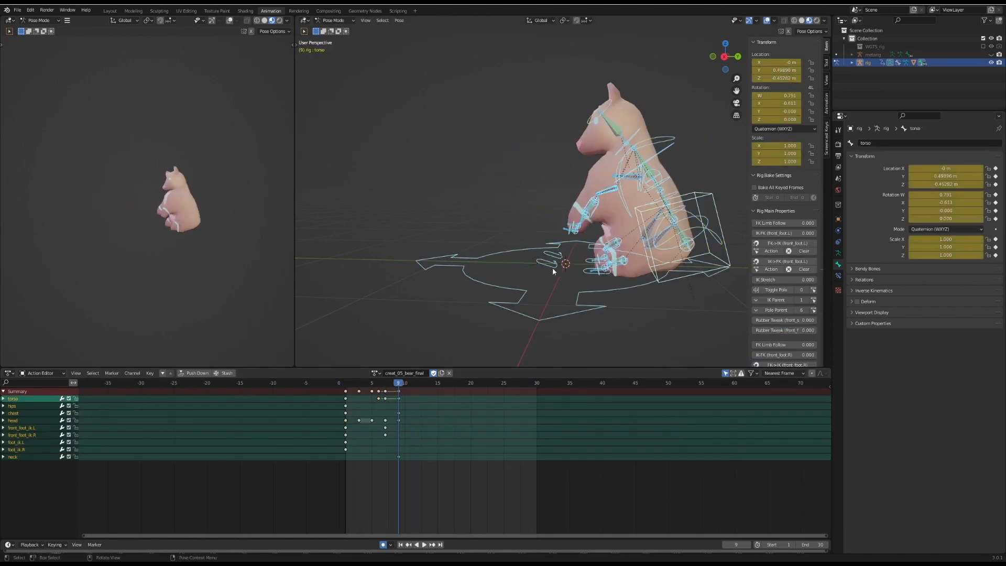
left_click(552, 267)
left_click(555, 260, "shift")
key("g")
key("r")
left_click(558, 320)
key("g")
left_click(562, 320)
Step: Move and rotate the torso in side view to shape the next pose after frame 9
mouse_move(367, 251)
middle_mouse_down()
mouse_move(453, 261)
mouse_move(362, 257)
middle_mouse_up()
left_click_drag(371, 383, 451, 390)
key("a")
key("Right")
key("Right")
left_click(726, 257)
key("KP_3")
key("g")
key("r")
left_click(681, 316)
Step: Paste the copied keys onto the whole rig and rotate the torso
key("a")
key("ctrl+v")
left_click(729, 288)
left_click(714, 264)
key("r")
key("a")
Step: Scale the keys following frame 9 in time so they fall on frames 12 and 15, and play back
left_click(411, 398)
left_click(425, 392, "shift")
left_click(398, 384)
key("s")
left_click(503, 466)
key("space")
key("space")
Step: Rotate the head and upper body of the upright pose in side view
left_click(511, 158)
key("a")
left_click(668, 85)
key("r")
left_click(686, 124)
left_click(671, 140)
key("r")
Step: At frame 17, move both front feet and rotate the head to finish the upright pose
left_click(562, 220)
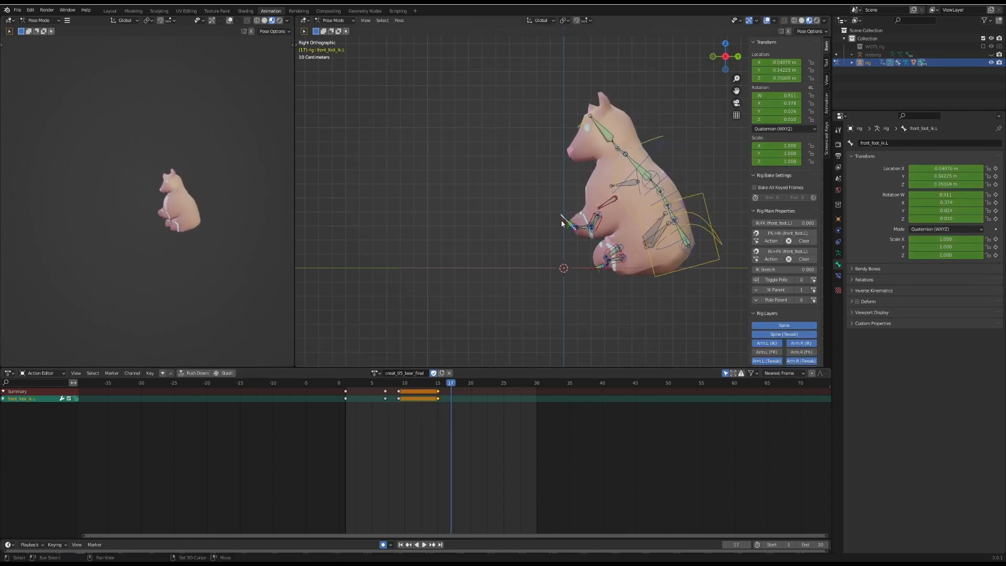
left_click(565, 222, "shift")
key("g")
left_click(662, 284)
left_click(580, 125)
key("r")
left_click(545, 144)
Step: Play back the final action from frame 1 and save the file
left_click(346, 385)
key("space")
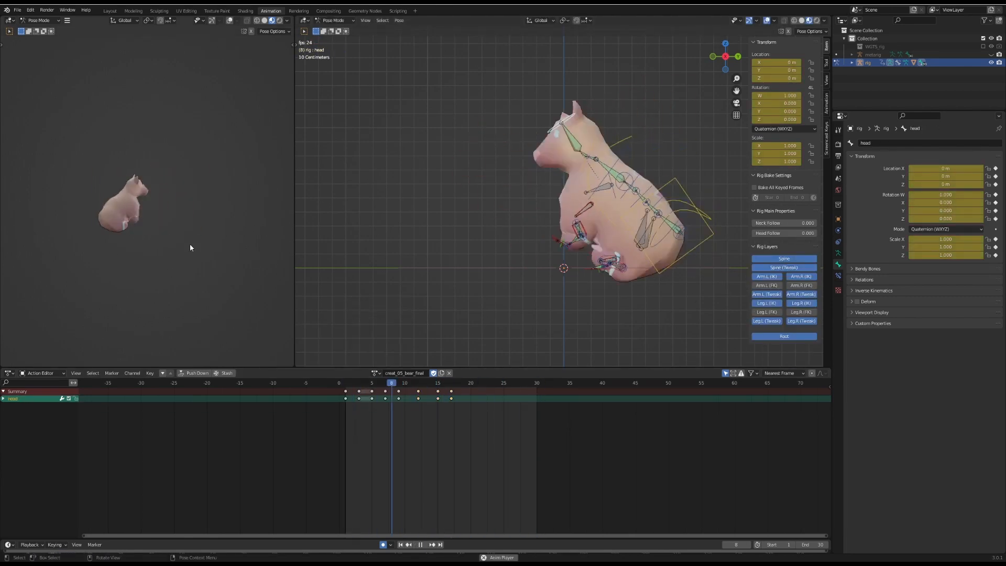
key("space")
key("ctrl+s")
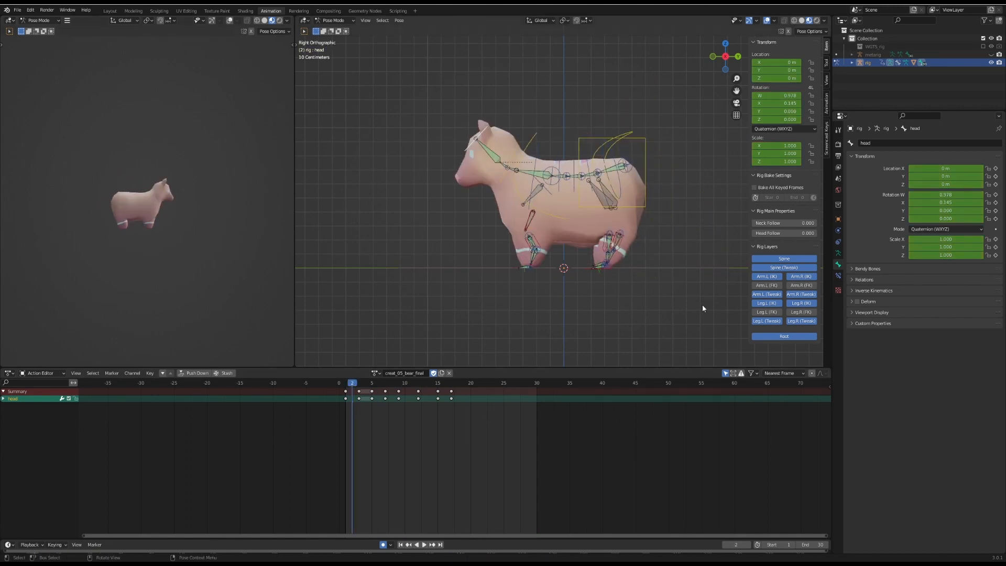
Step: Switch to the creat_05_bear_base action, then to creat_05_bear_basic, and play it back
left_click(376, 373)
left_click(400, 385)
key("space")
left_click(372, 373)
left_click(401, 392)
key("space")
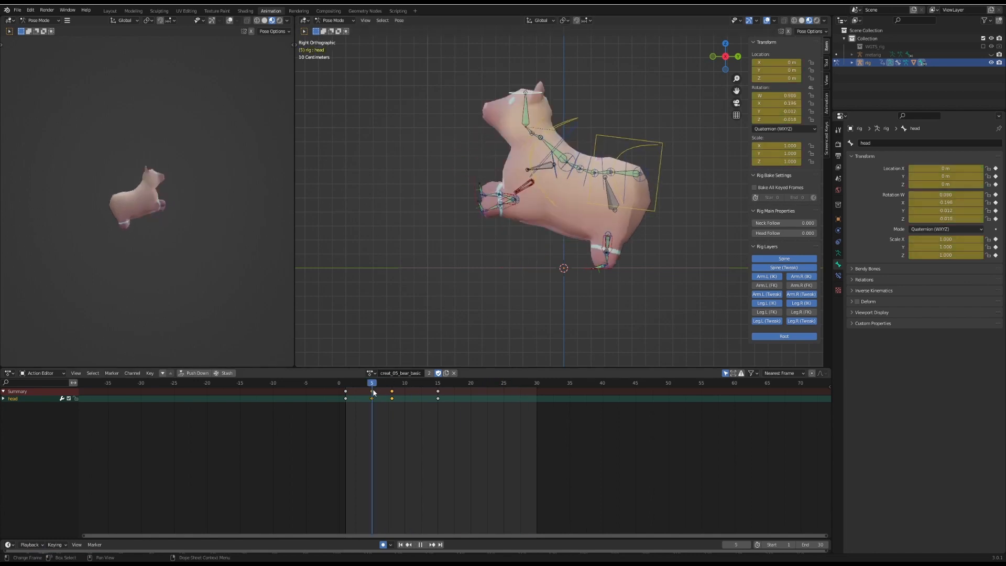
Step: Rotate the head at frame 8 of the basic attack, play it back and return to the first frame
left_click_drag(372, 383, 392, 383)
key("r")
left_click(455, 210)
key("space")
key("space")
key("shift+Left")
Step: Switch to the creat_05_bear_final action and play it back from frame 1
left_click(371, 373)
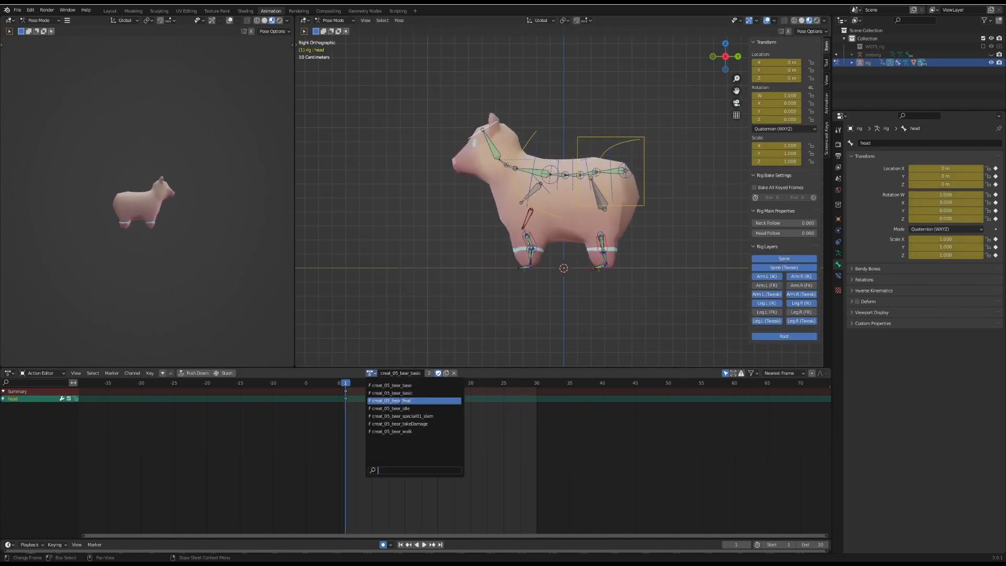
left_click(393, 401)
key("space")
key("space")
key("shift+Left")
Step: Switch to the creat_05_bear_idle action, set the end frame to 200 and play it back
left_click(372, 373)
left_click(393, 408)
scroll(445, 454, "down", 16)
left_click(814, 544)
type("200")
key("Return")
key("space")
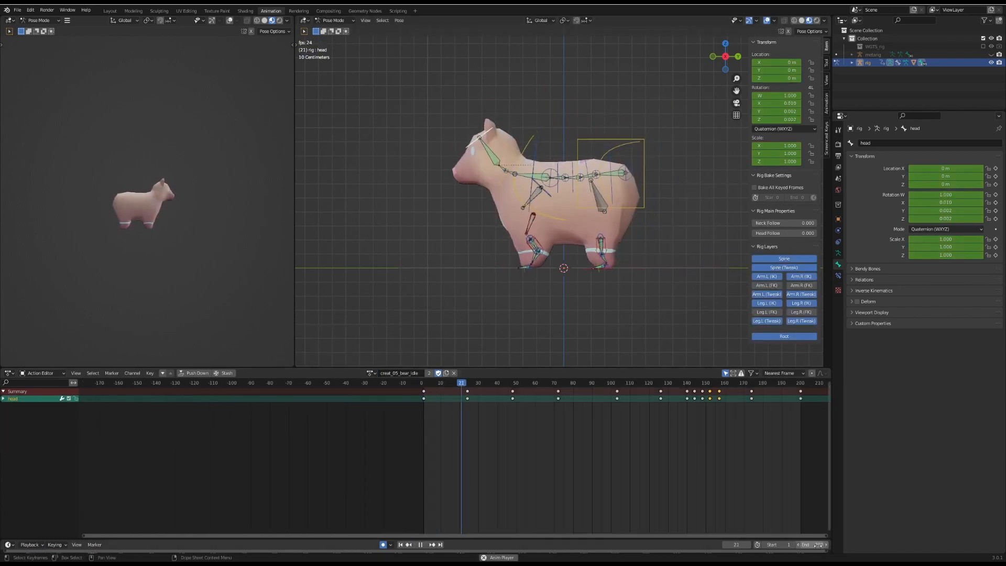
Step: Switch to the creat_05_bear_special01_slam action, set the end frame to 30 and play it back
key("space")
left_click(421, 383)
left_click(372, 373)
left_click(407, 416)
left_click(812, 544)
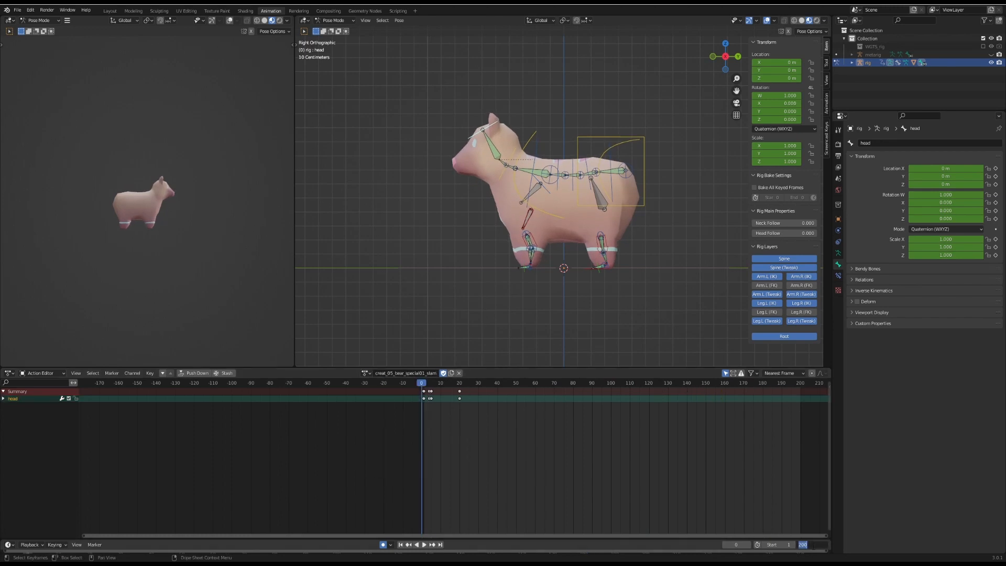
key("Return")
key("space")
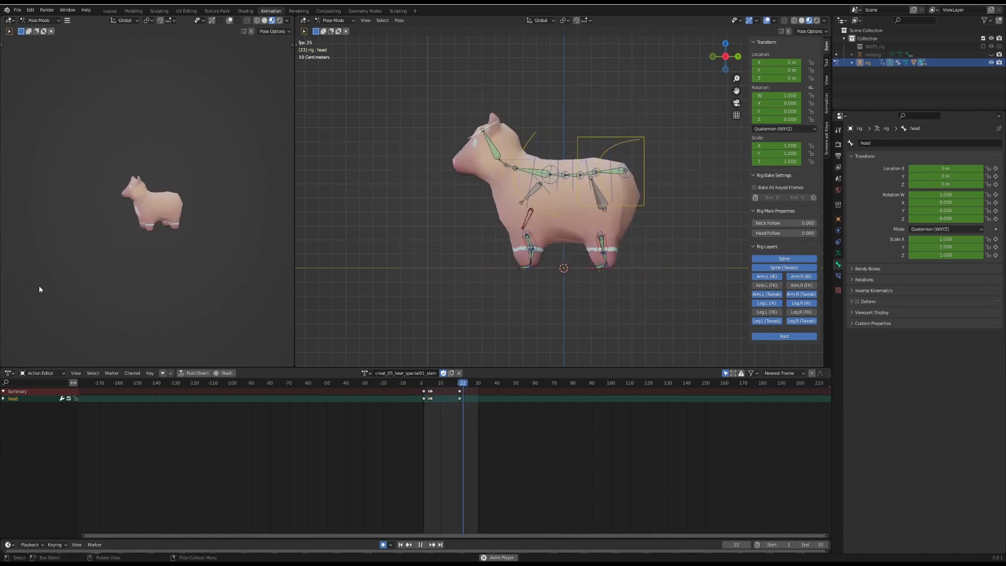
key("space")
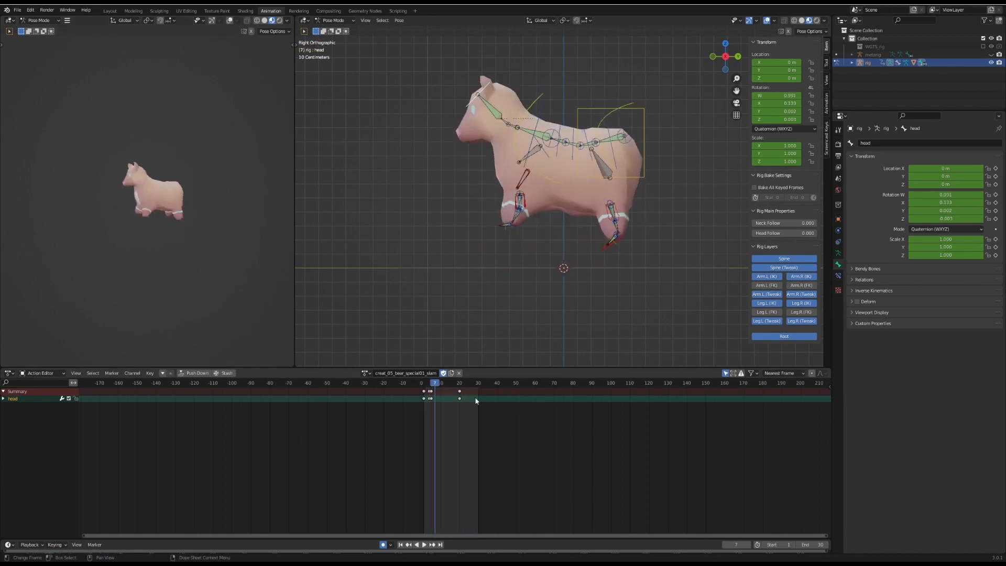
left_click(422, 384)
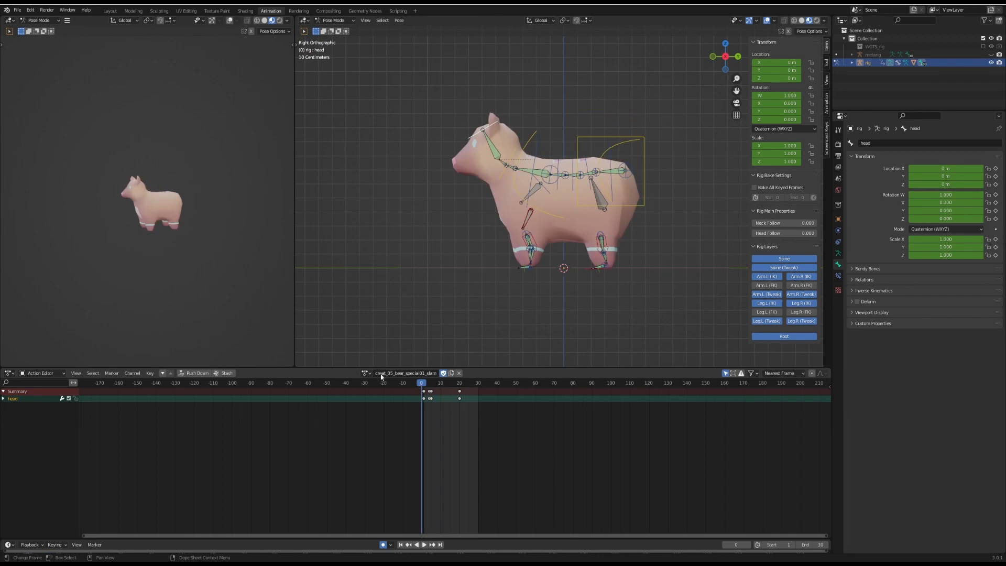
Step: Switch to the creat_05_bear_takeDamage action and play it back
left_click(363, 372)
left_click(412, 423)
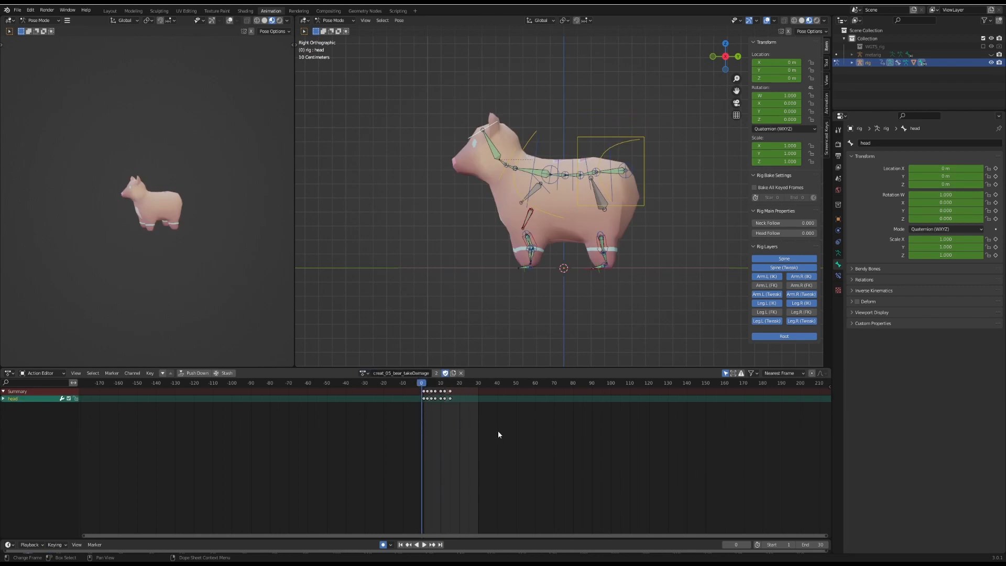
key("space")
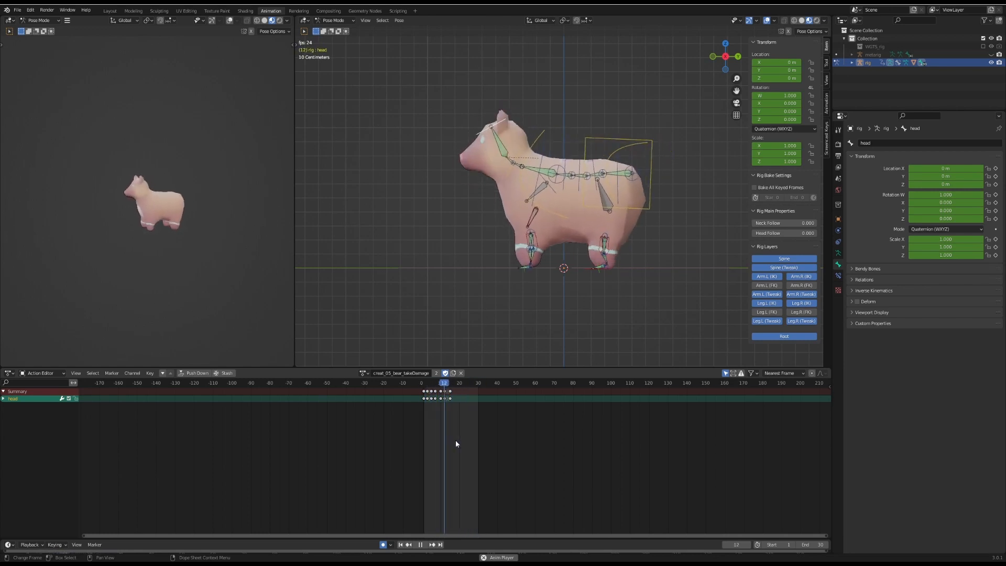
key("space")
Step: Switch to the creat_05_bear_walk action, play it from the start and save the file
left_click(362, 373)
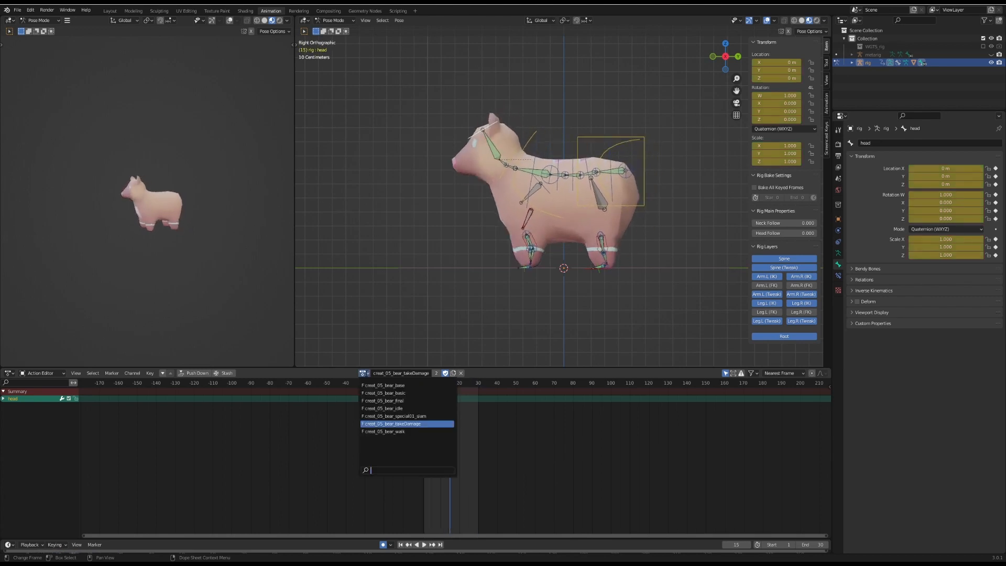
left_click(402, 431)
left_click(422, 386)
key("space")
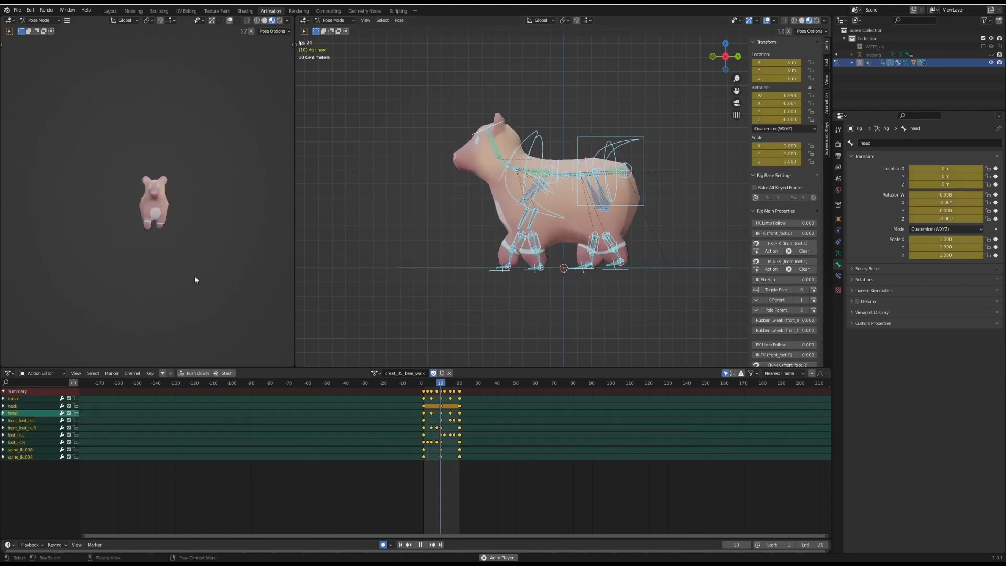
key("Escape")
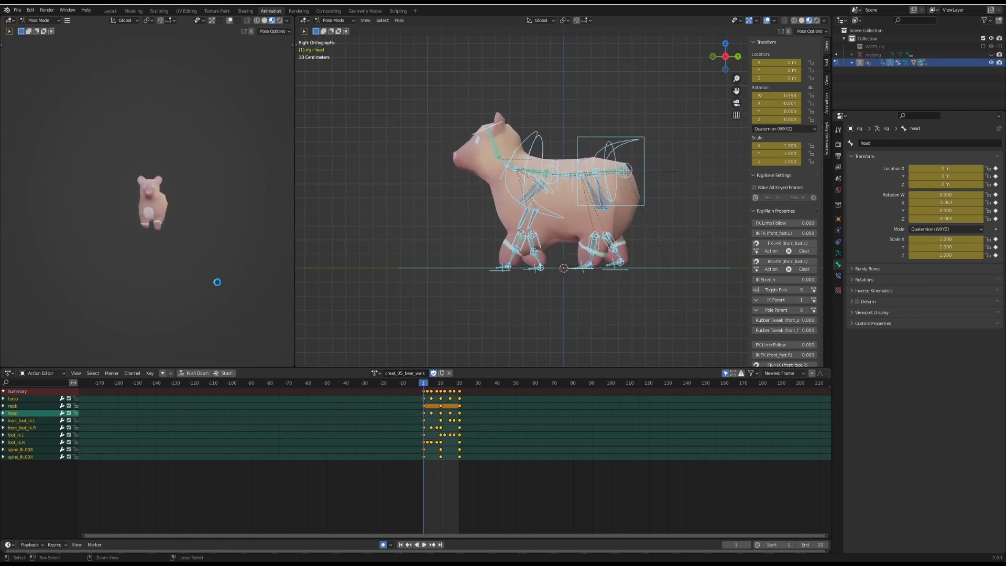
key("ctrl+s")
Step: Review the base pose action and play back the basic attack action
left_click(374, 373)
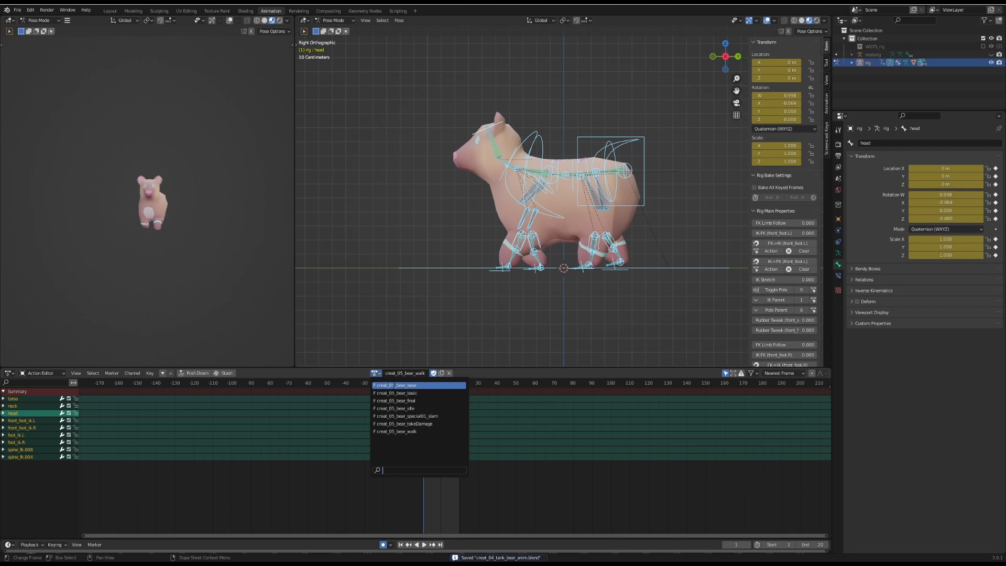
left_click(394, 386)
left_click(375, 373)
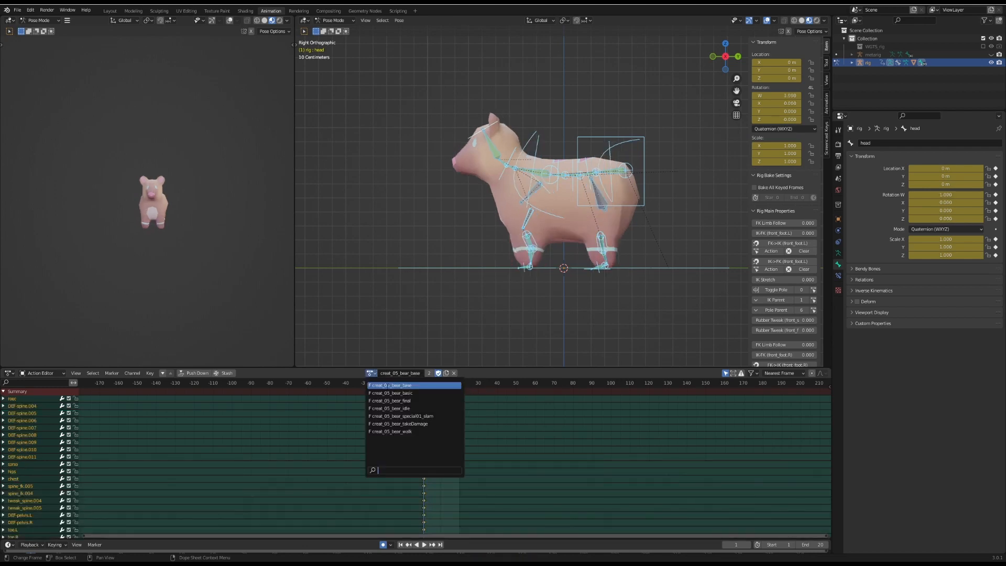
left_click(370, 395)
key("space")
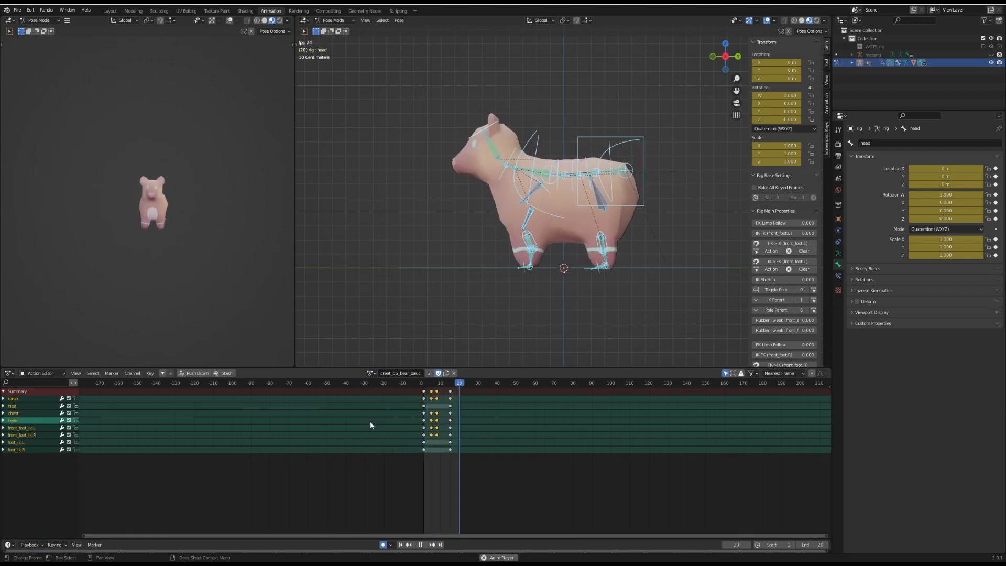
key("Escape")
Step: Play back the final action and the idle action in turn
left_click(370, 373)
left_click(388, 401)
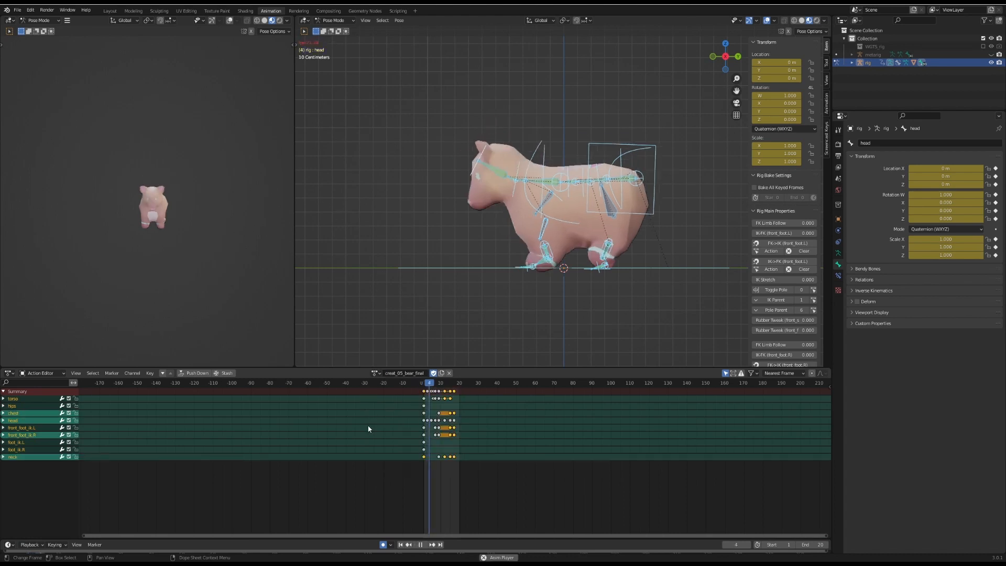
key("space")
left_click(374, 373)
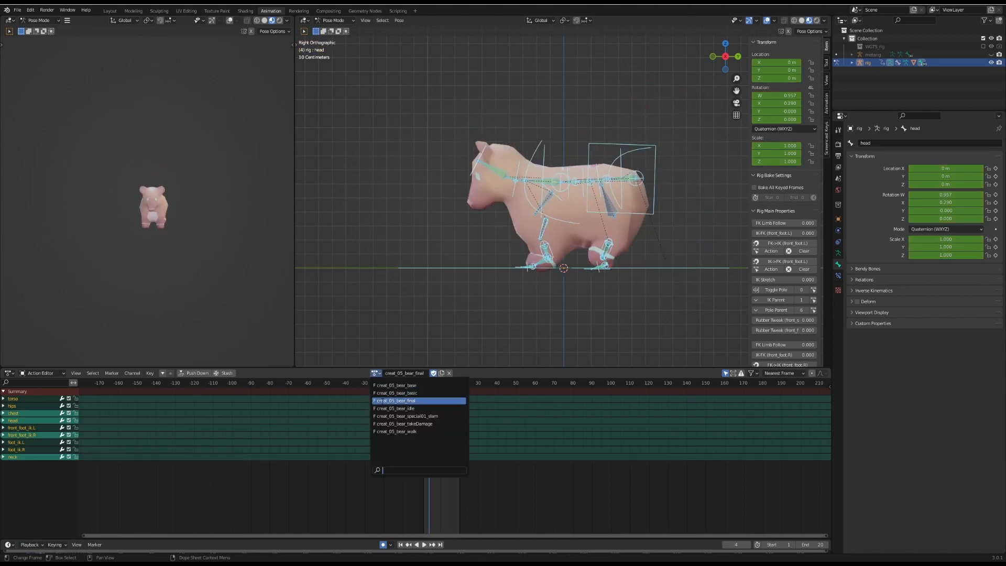
left_click(385, 406)
key("space")
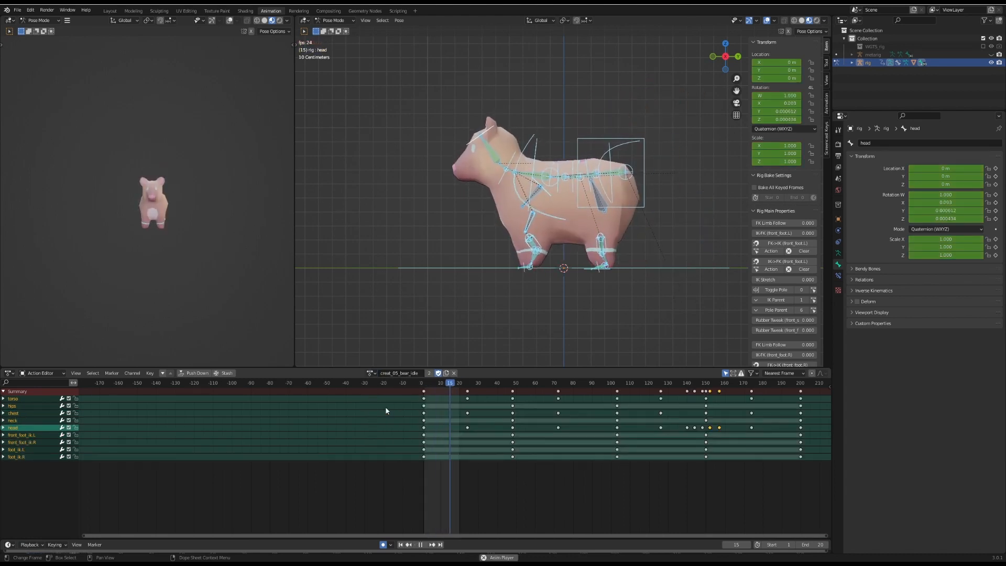
key("space")
Step: Play back the special01_slam action and the takeDamage action in turn
left_click(370, 373)
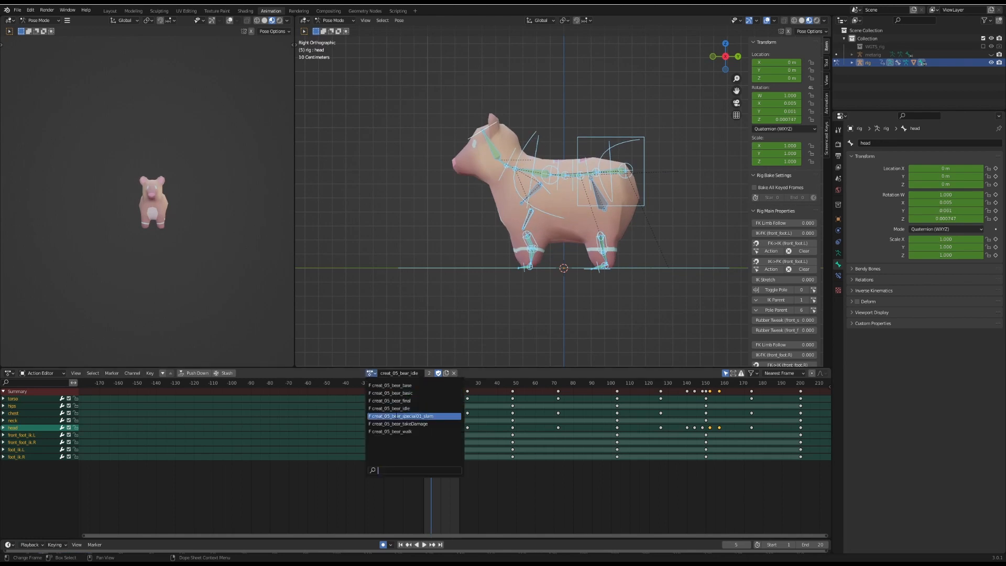
left_click(395, 416)
key("space")
key("space")
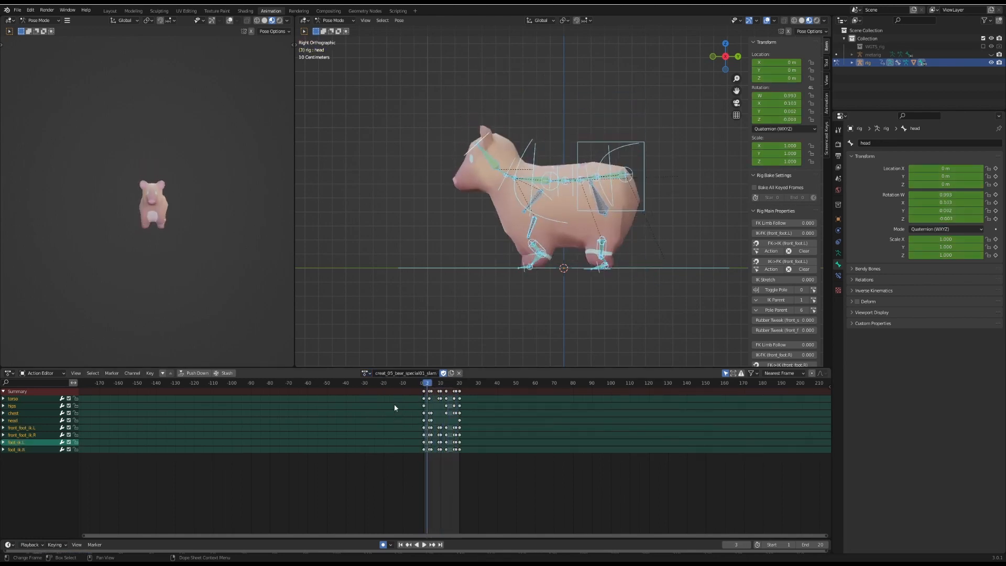
left_click(366, 373)
left_click(396, 422)
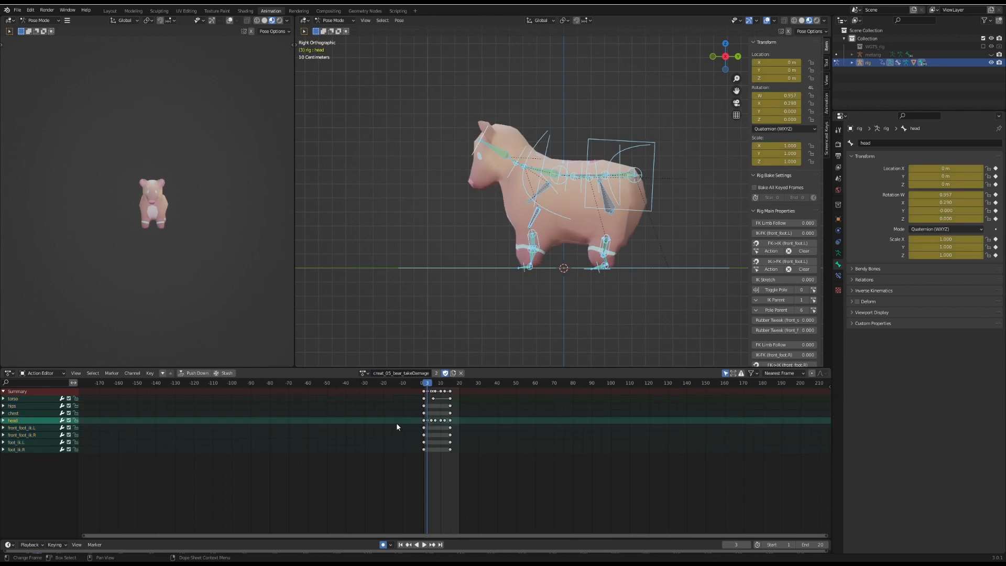
key("space")
key("space")
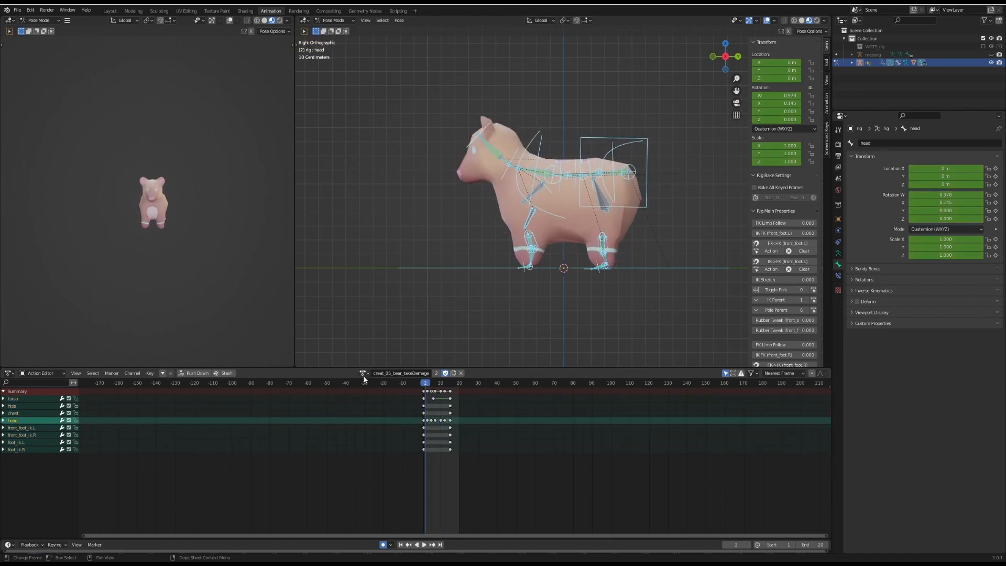
Step: Play the creat_05_bear_walk action and examine the walk cycle from several angles
left_click(363, 373)
left_click(389, 430)
key("space")
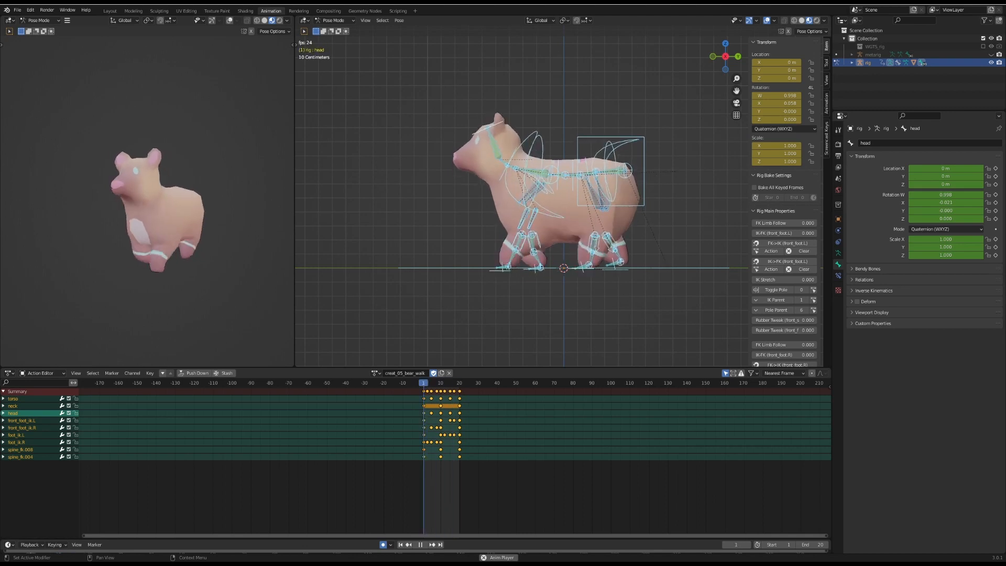
middle_click_drag(125, 244, 231, 242)
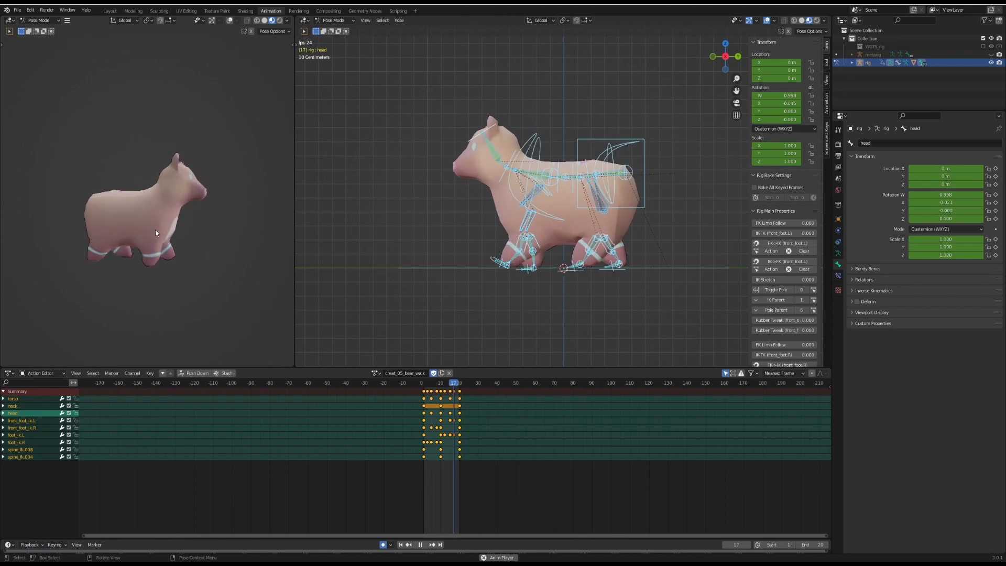
middle_click_drag(155, 229, 134, 227)
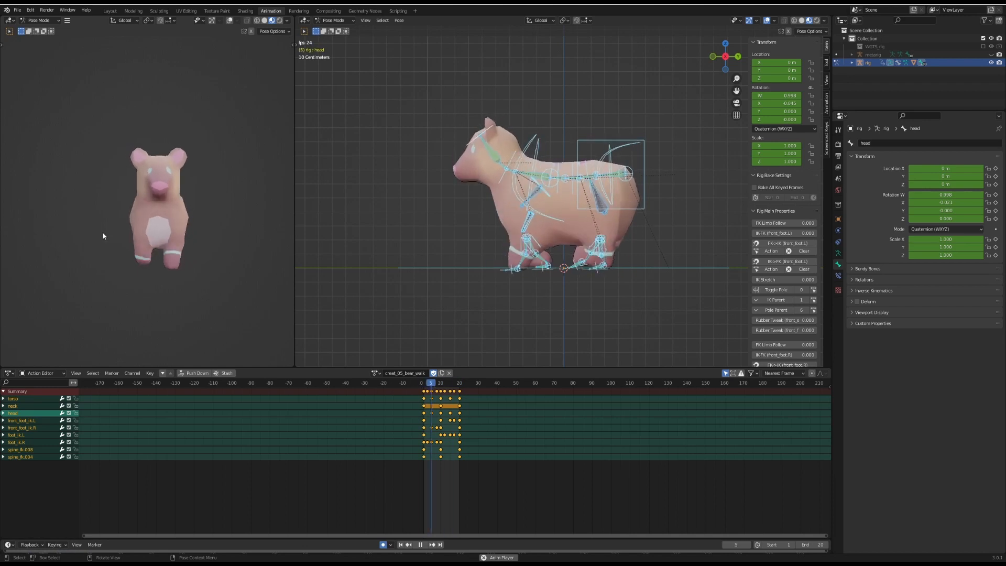
middle_click_drag(102, 231, 168, 250)
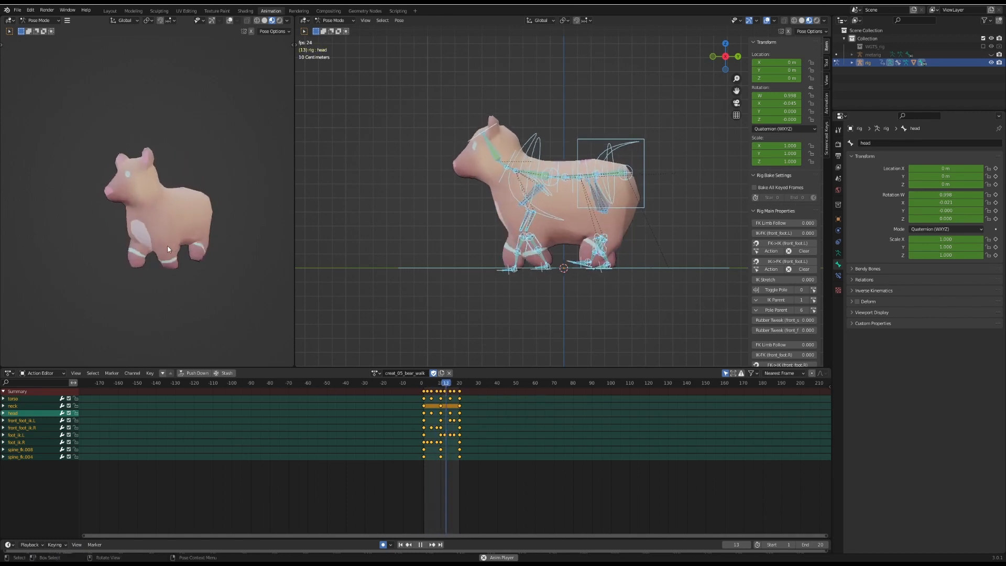